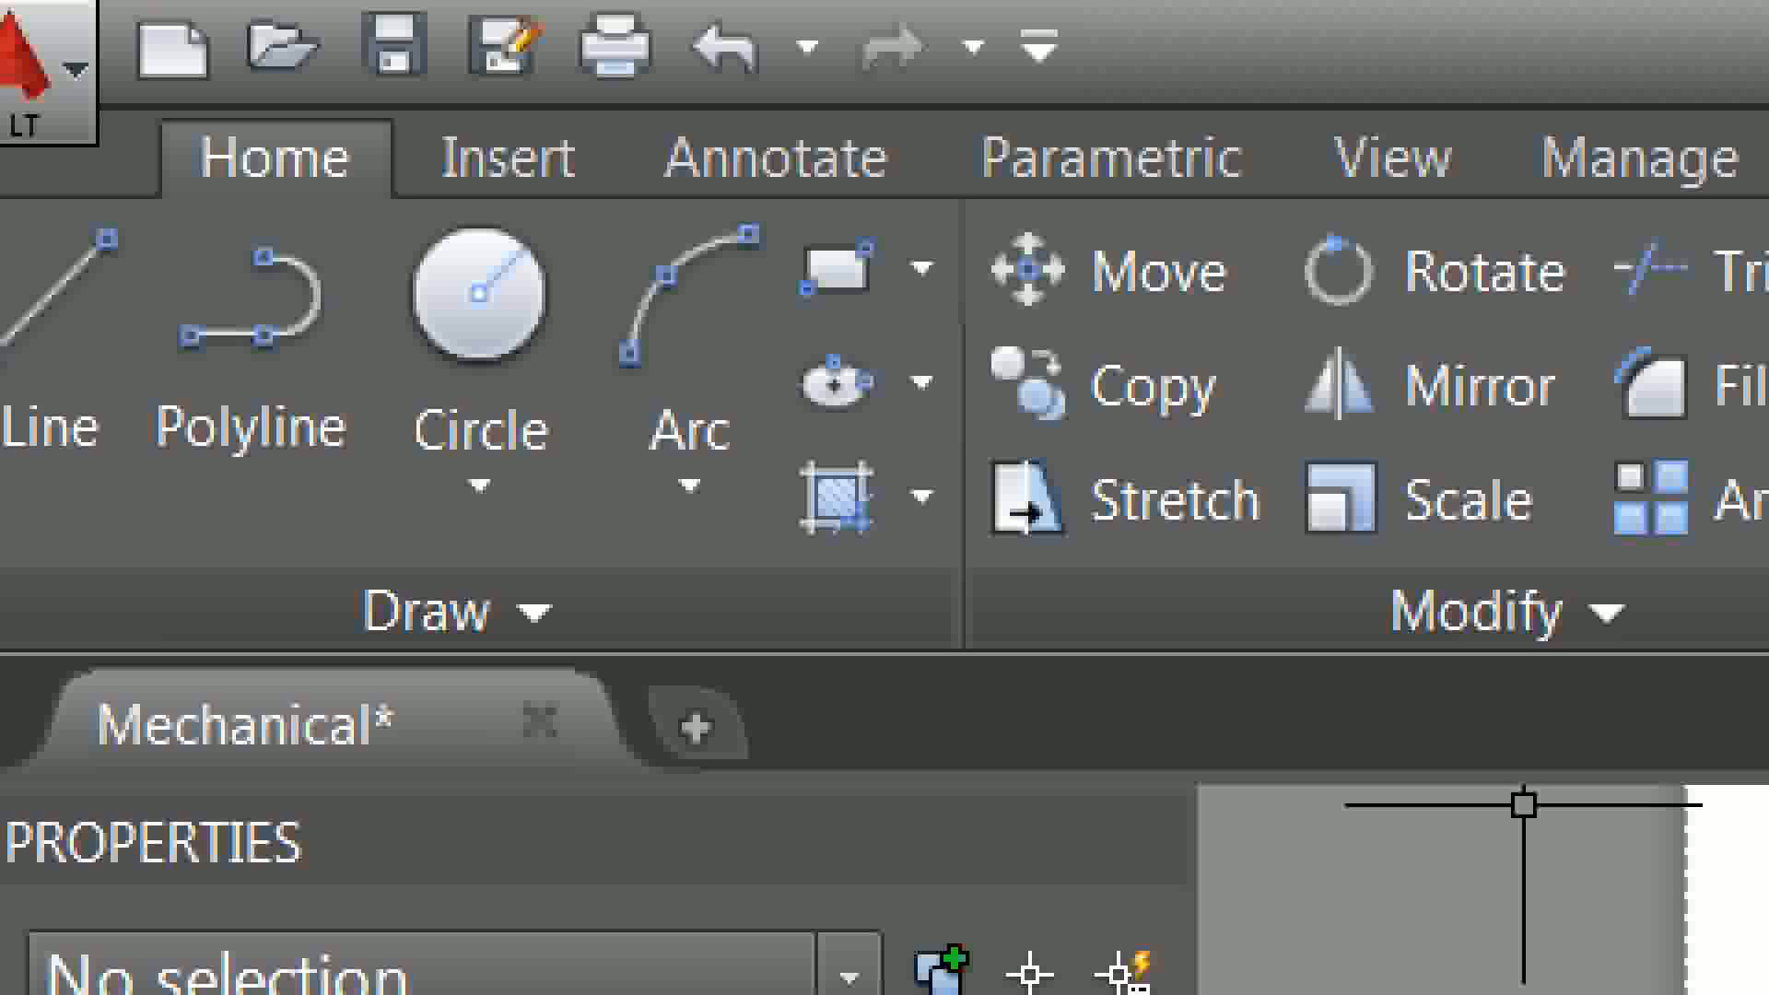
- Add the workspace selector to the Quick Access Toolbar and view its list of options
{"action": "mouse_move", "coordinate": [1152, 2]}
{"action": "left_mouse_down"}
{"action": "mouse_move", "coordinate": [1116, 2]}
{"action": "mouse_move", "coordinate": [987, 86]}
{"action": "mouse_move", "coordinate": [1123, 7]}
{"action": "left_mouse_up"}
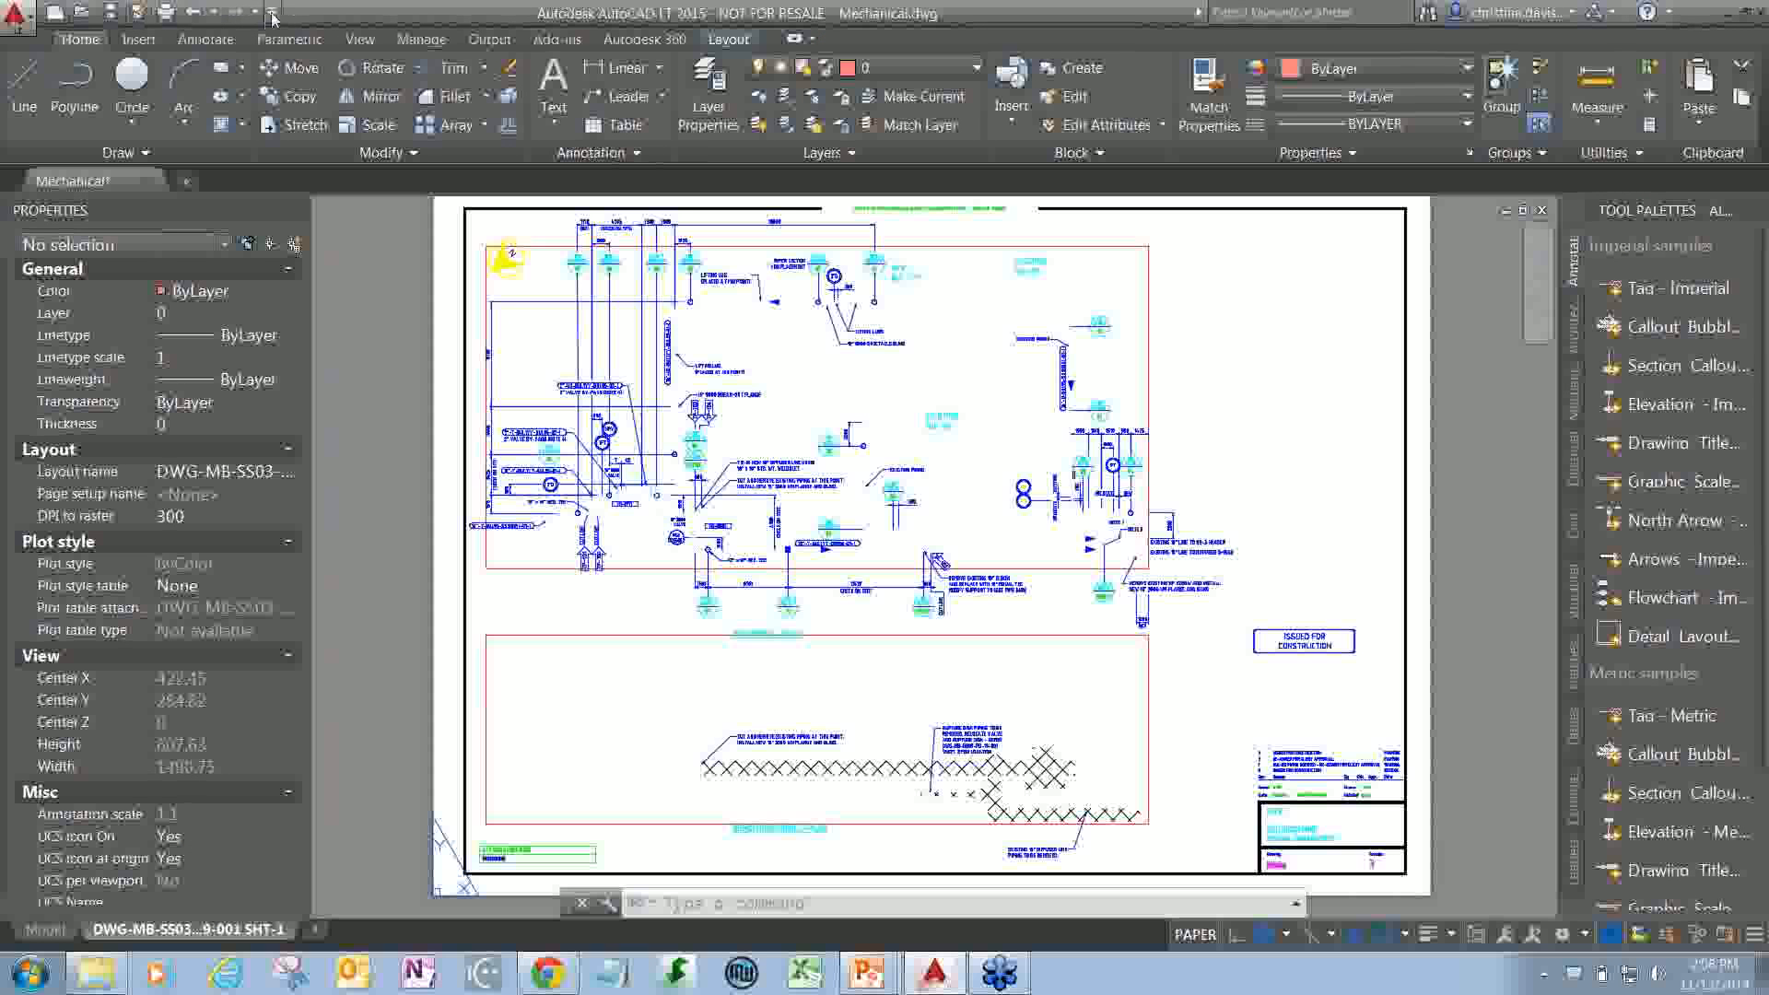
{"action": "left_click", "coordinate": [272, 13]}
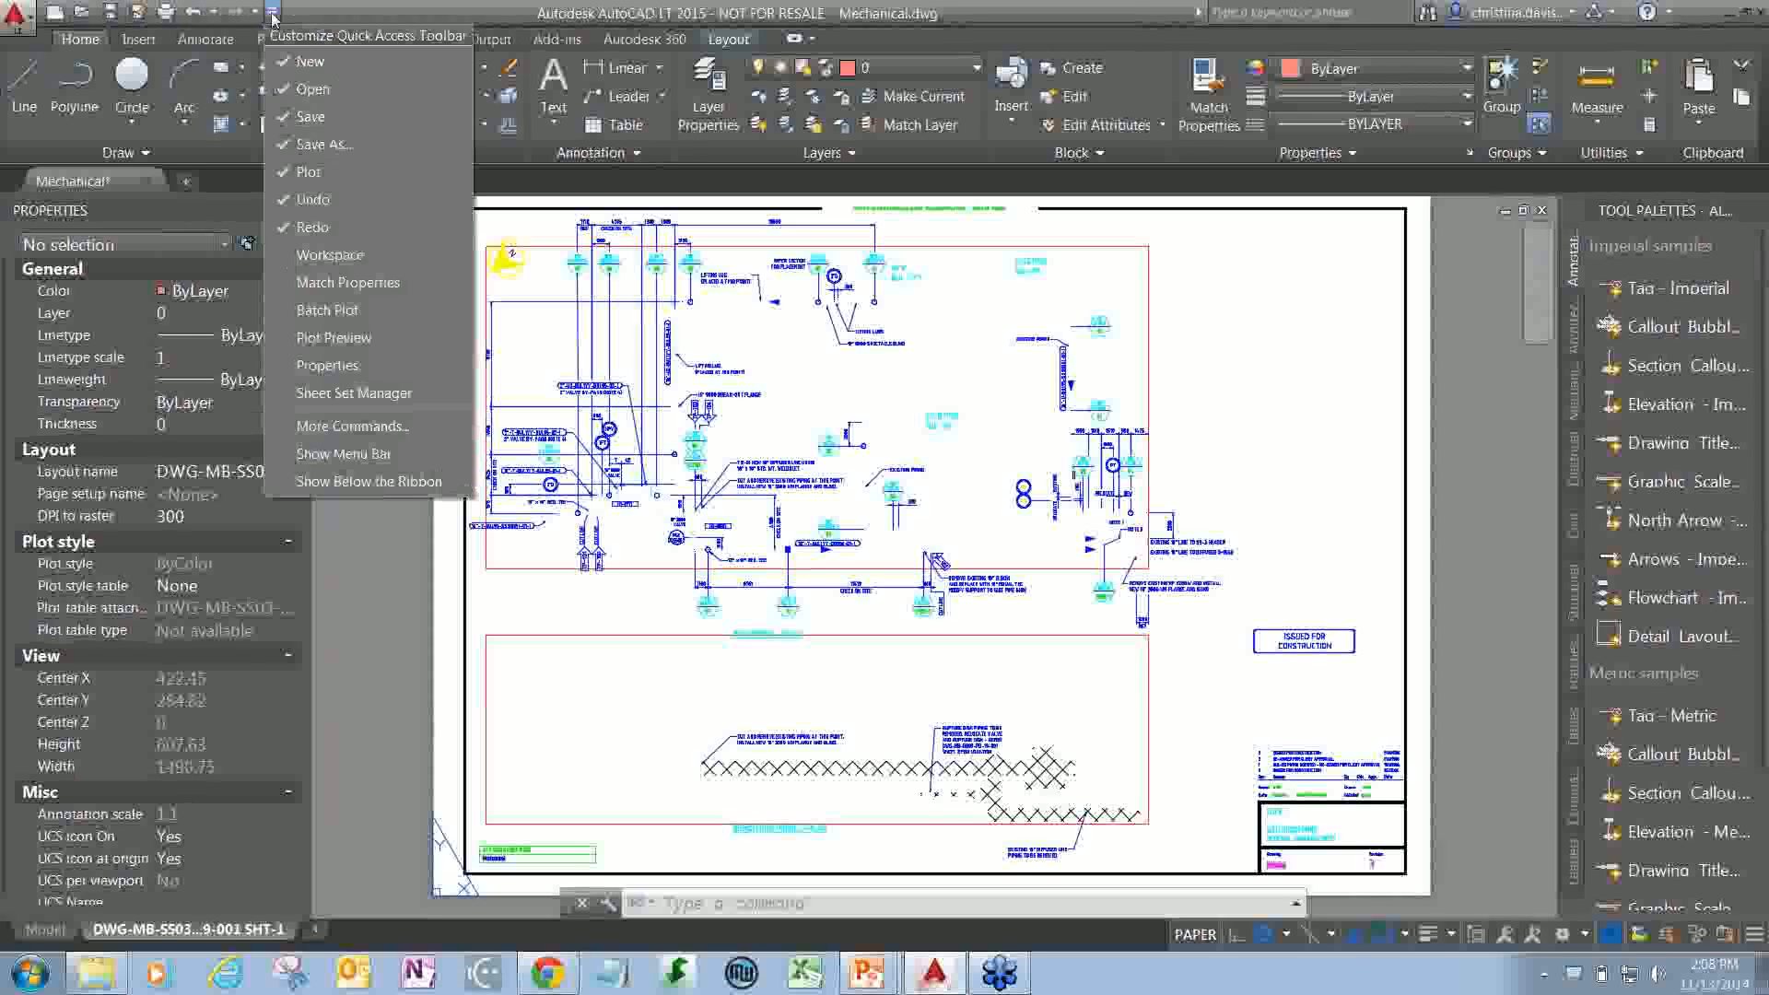
{"action": "left_click", "coordinate": [363, 256]}
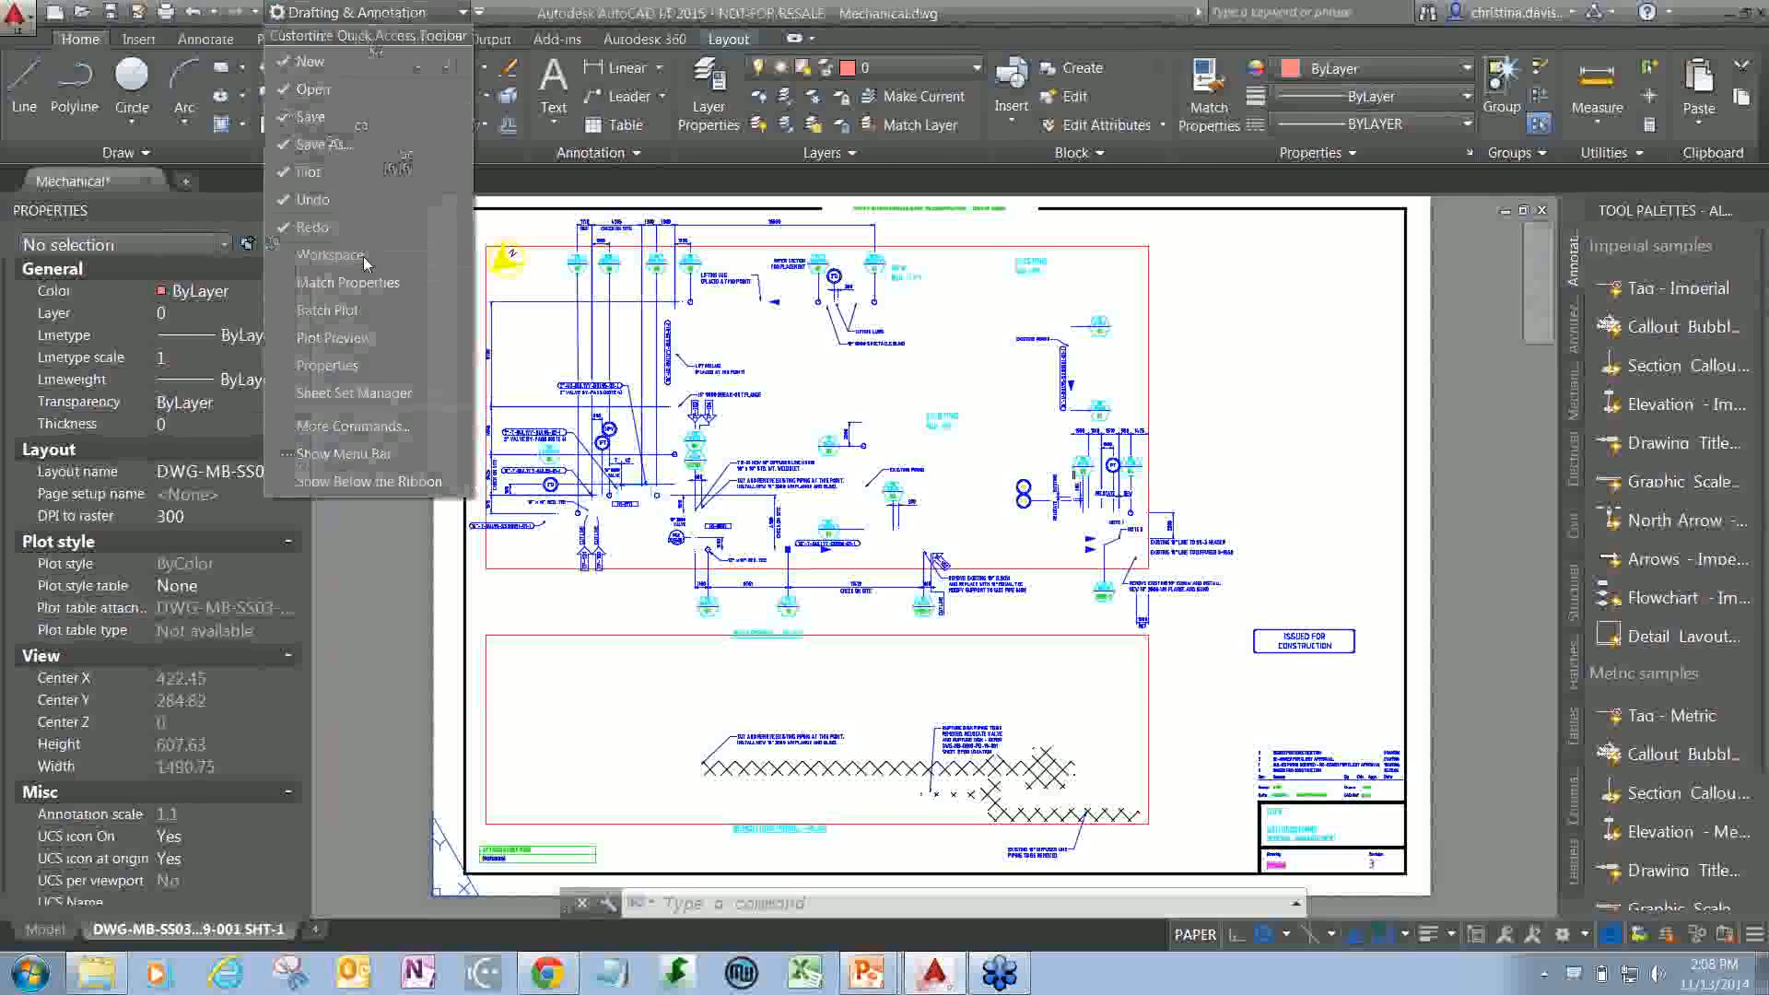
{"action": "left_click", "coordinate": [466, 15]}
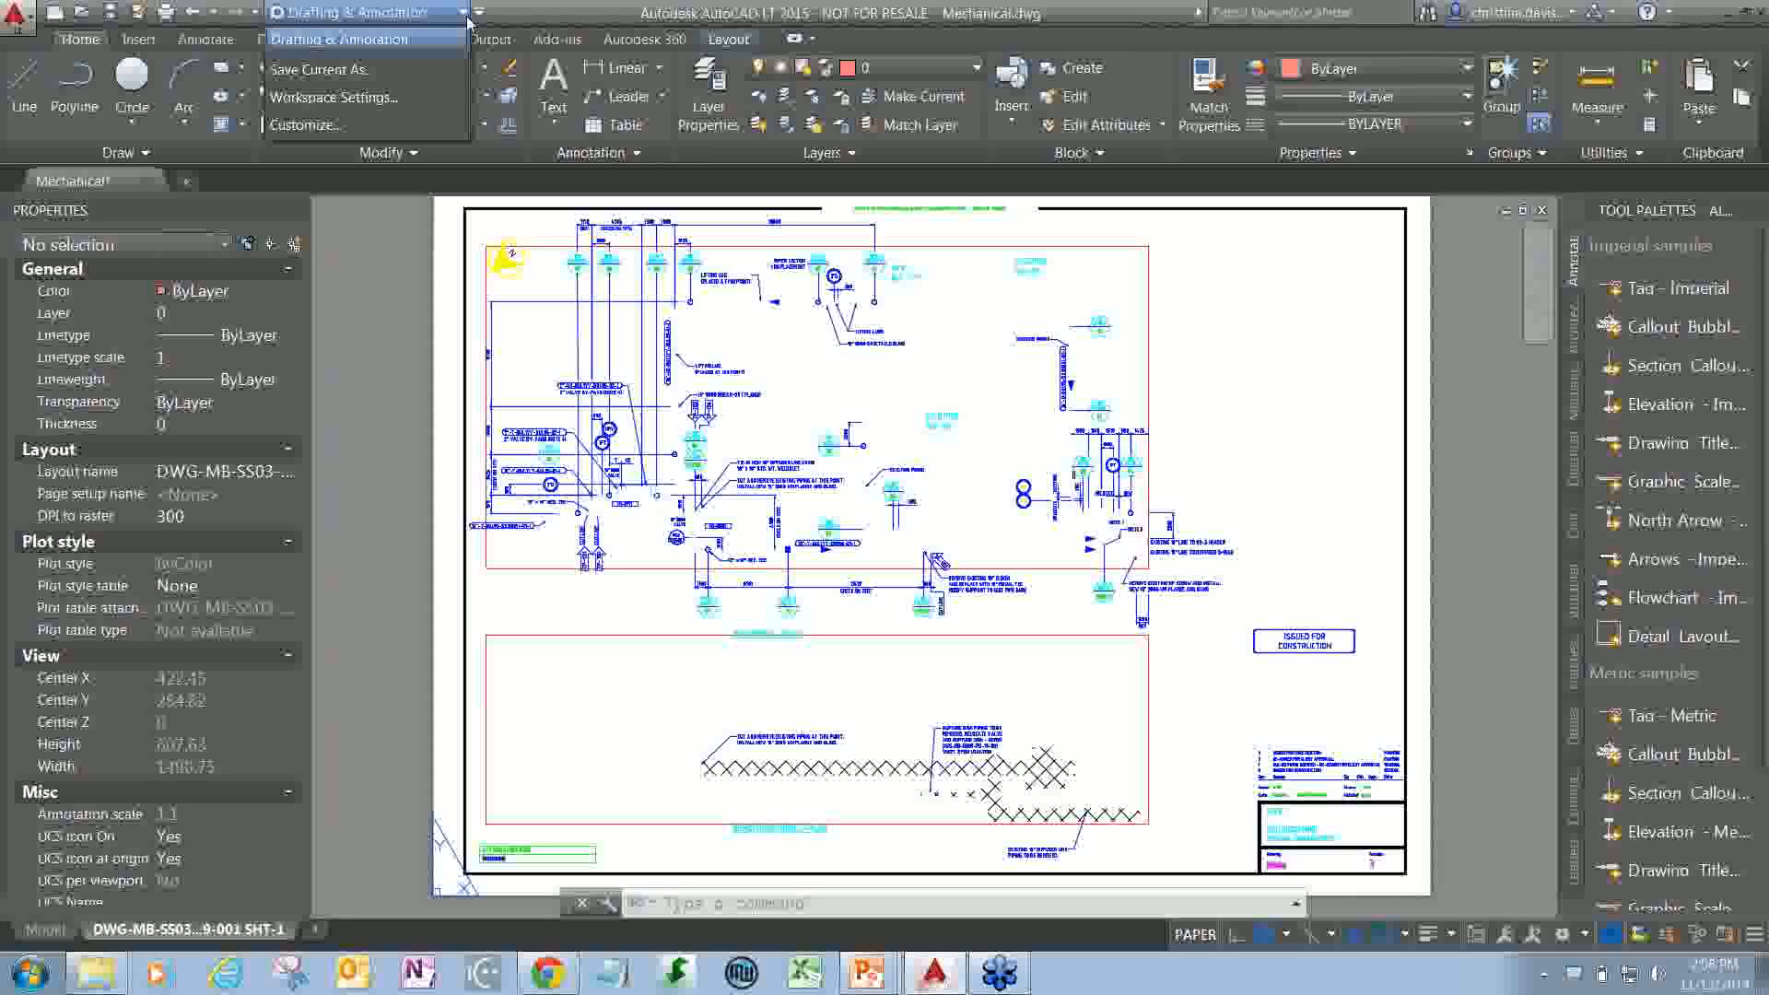
{"action": "left_click", "coordinate": [528, 7]}
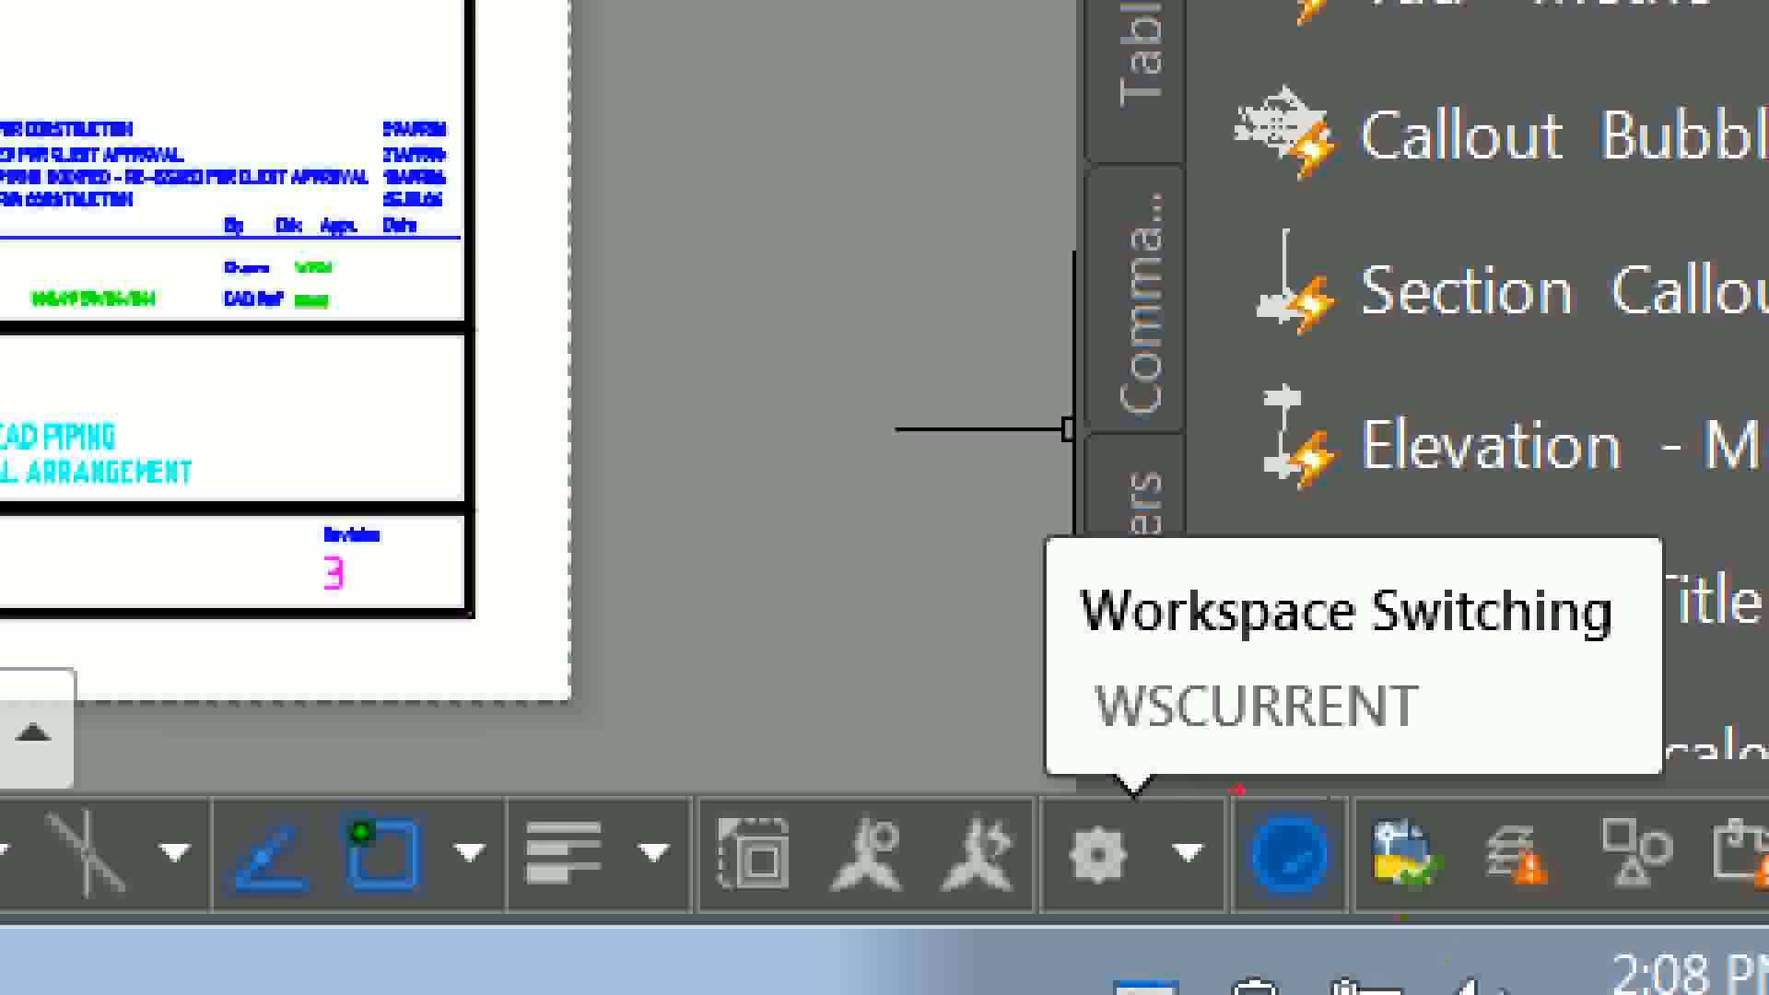
- Turn on the display of the workspace label in the status bar
{"action": "mouse_move", "coordinate": [1055, 894]}
{"action": "left_mouse_down"}
{"action": "mouse_move", "coordinate": [1137, 898]}
{"action": "mouse_move", "coordinate": [1111, 797]}
{"action": "mouse_move", "coordinate": [1056, 909]}
{"action": "mouse_move", "coordinate": [1078, 913]}
{"action": "left_mouse_up"}
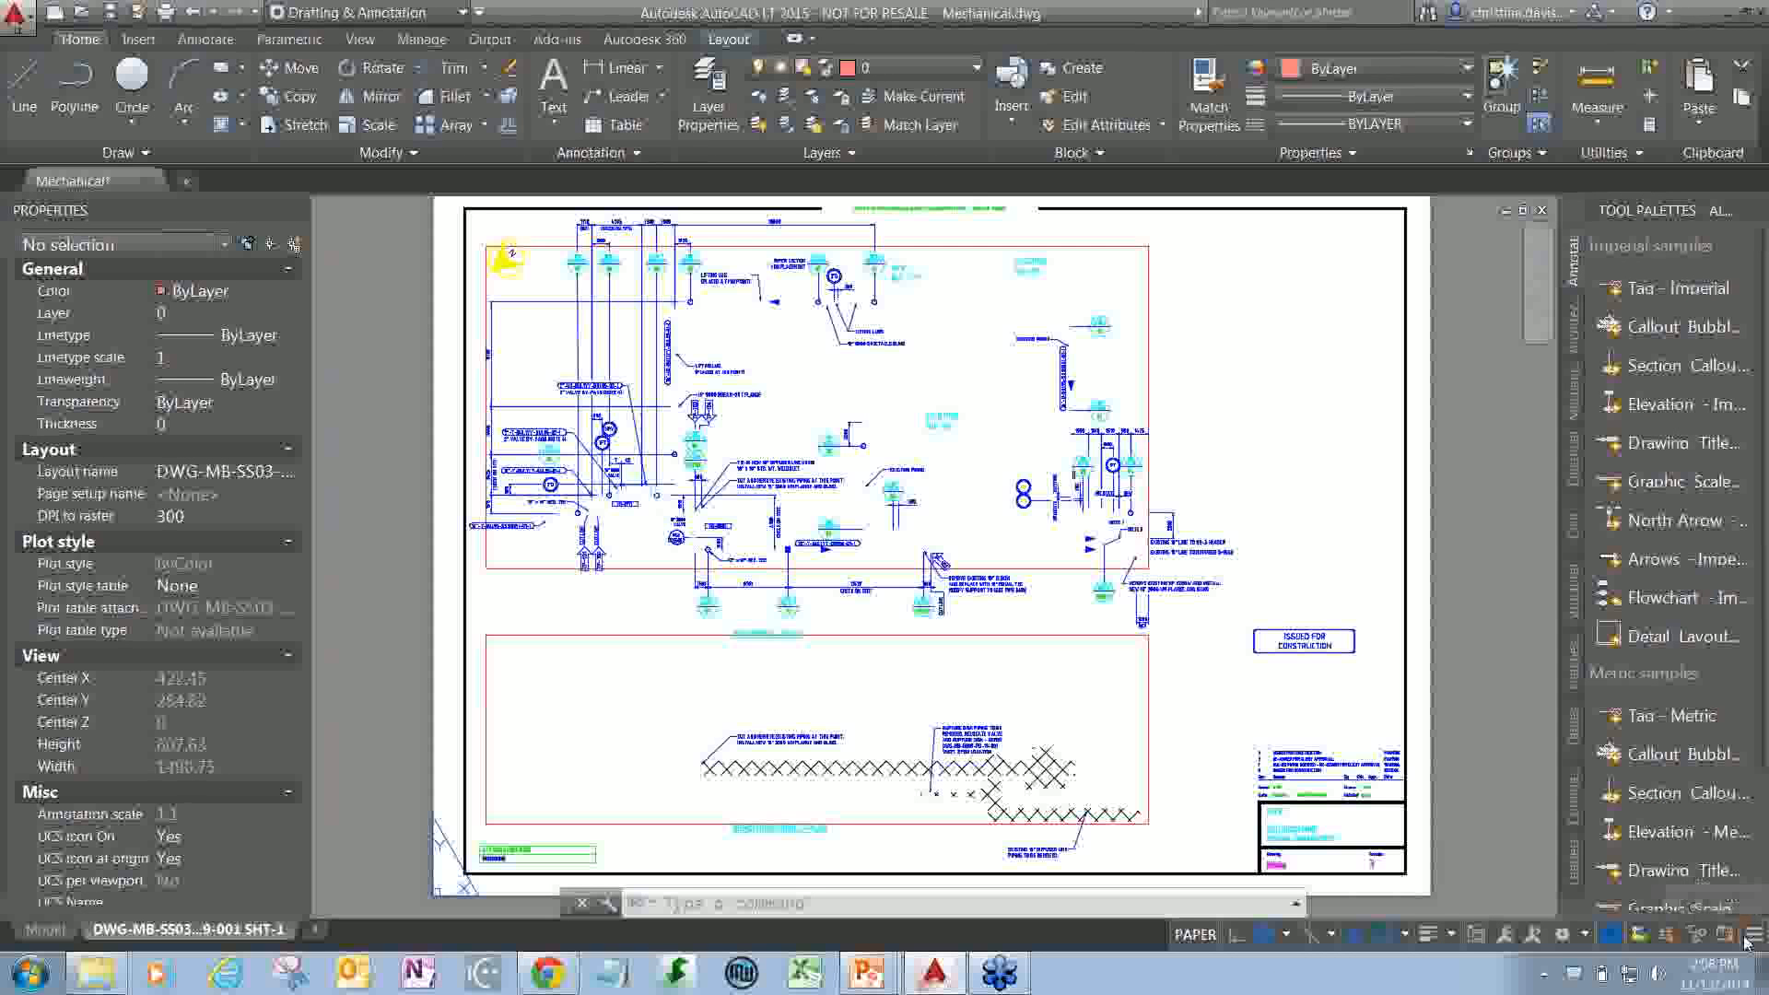
{"action": "left_click", "coordinate": [1751, 934]}
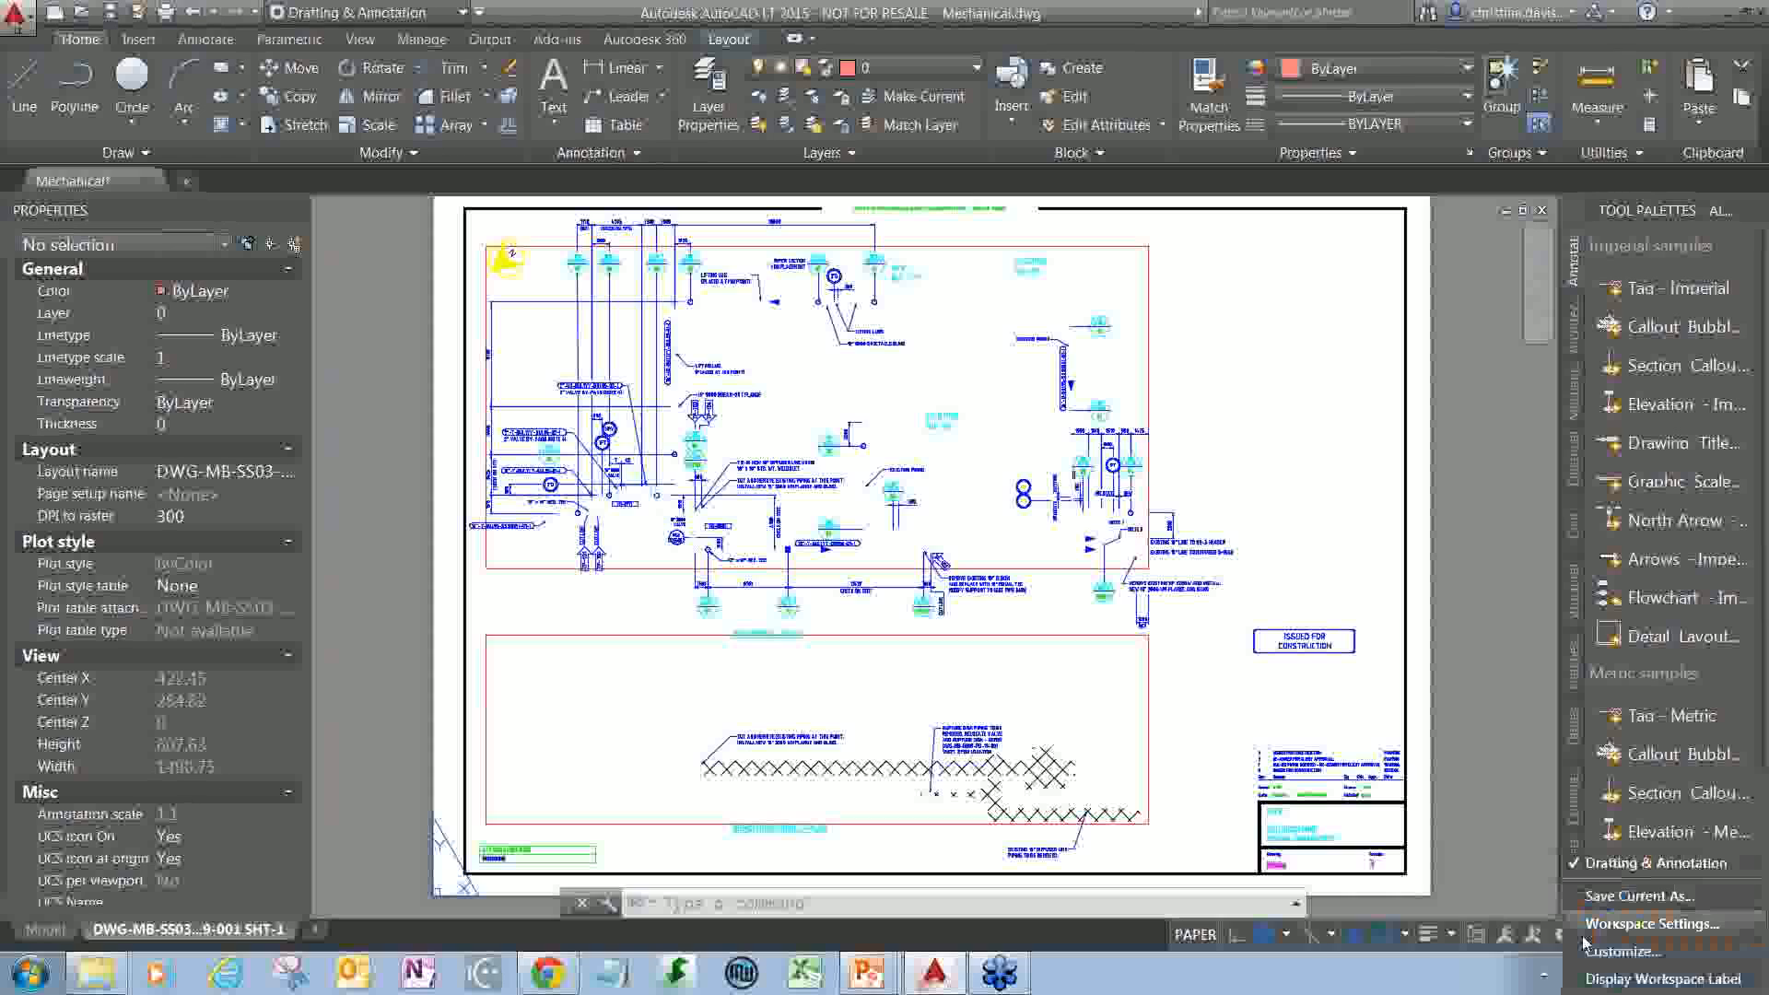
{"action": "left_click", "coordinate": [1547, 878]}
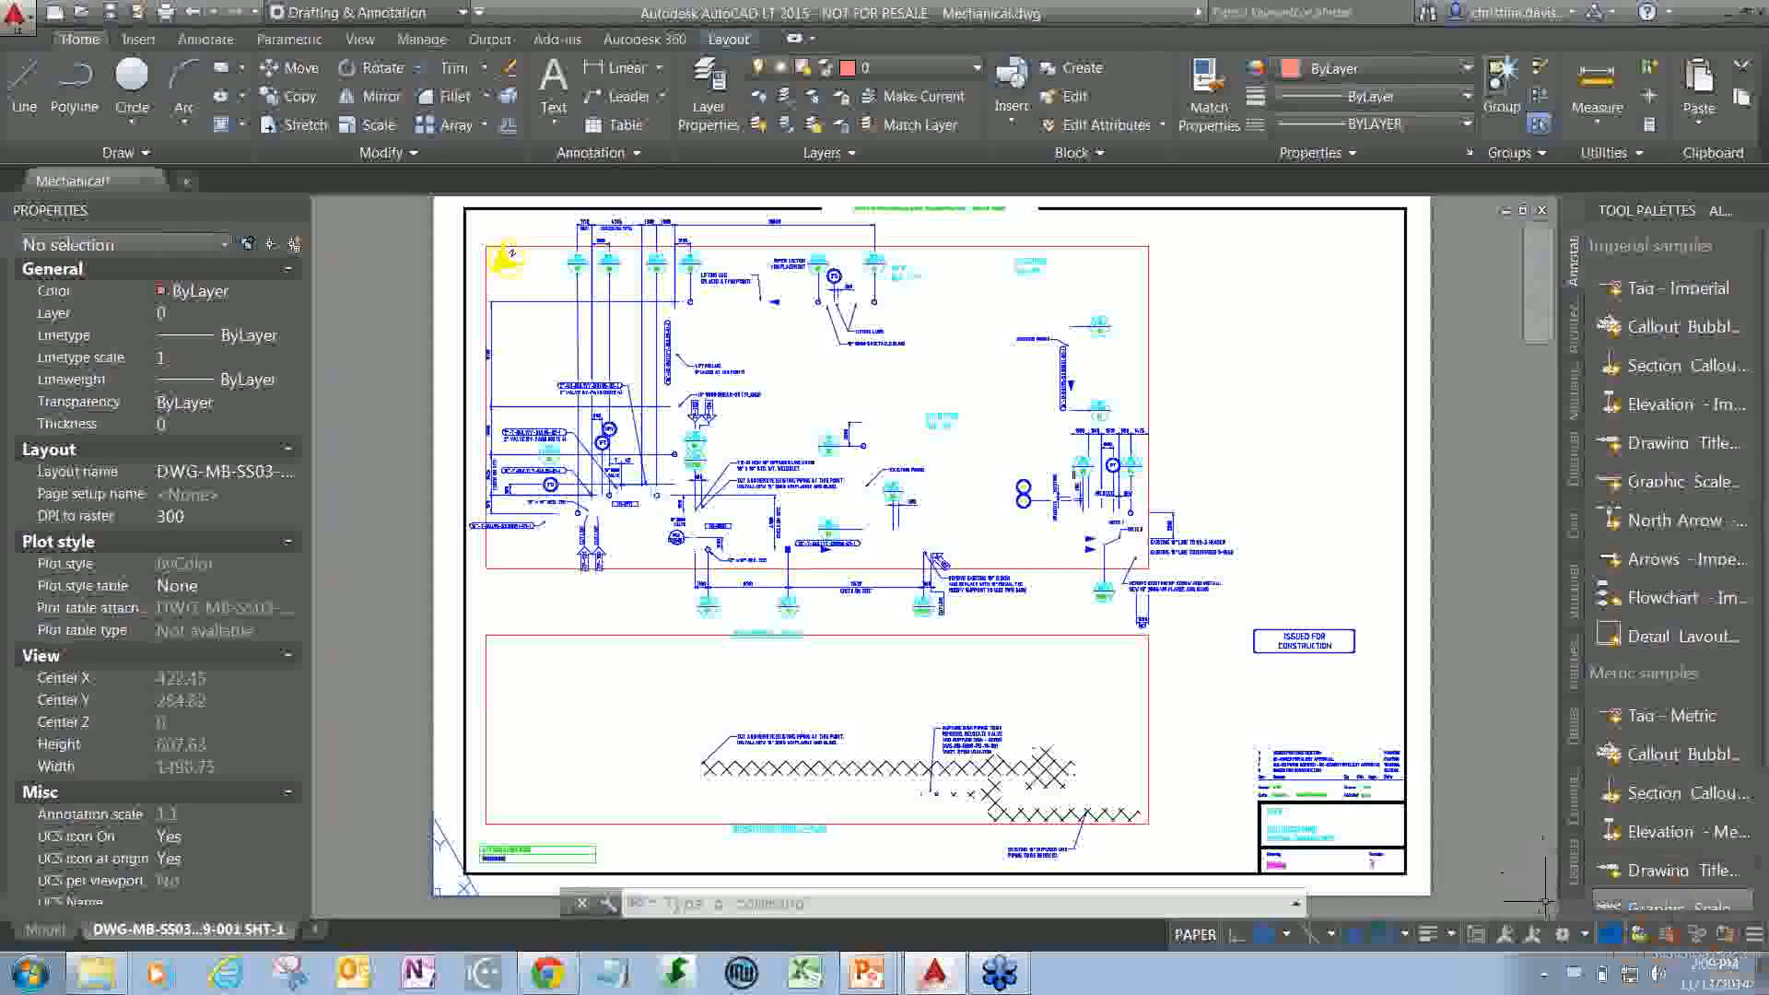
{"action": "left_click", "coordinate": [1581, 940]}
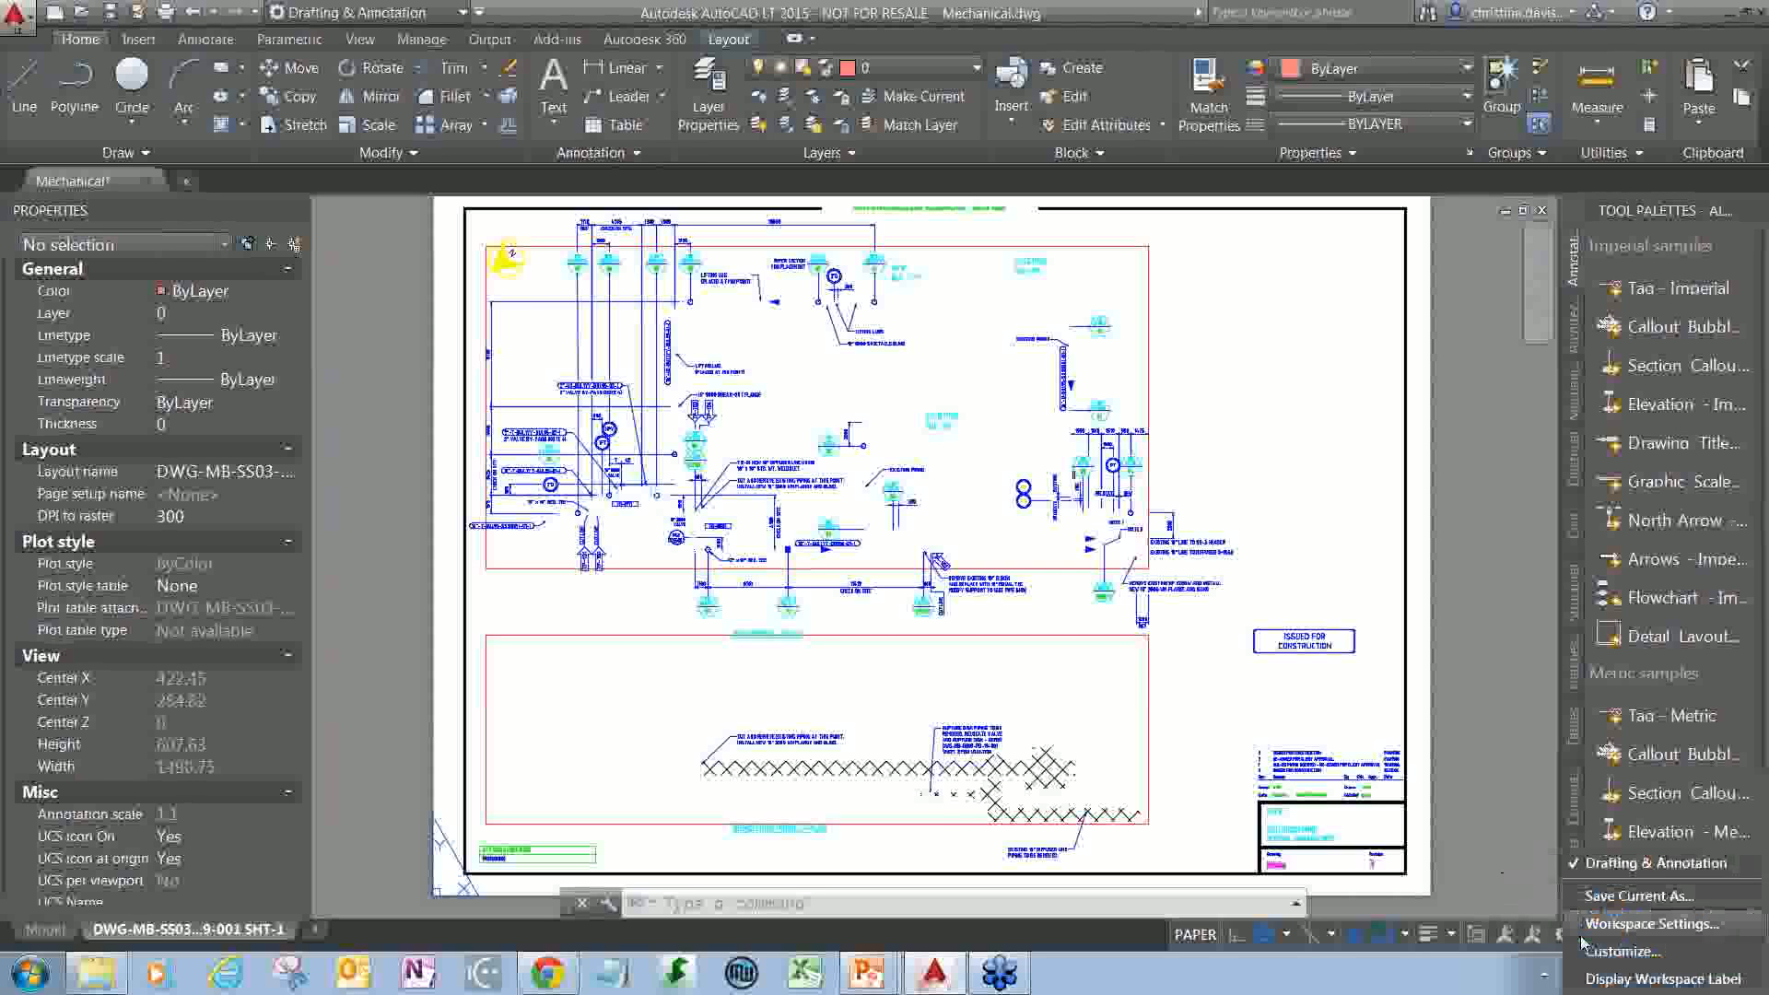
{"action": "left_click", "coordinate": [1611, 980]}
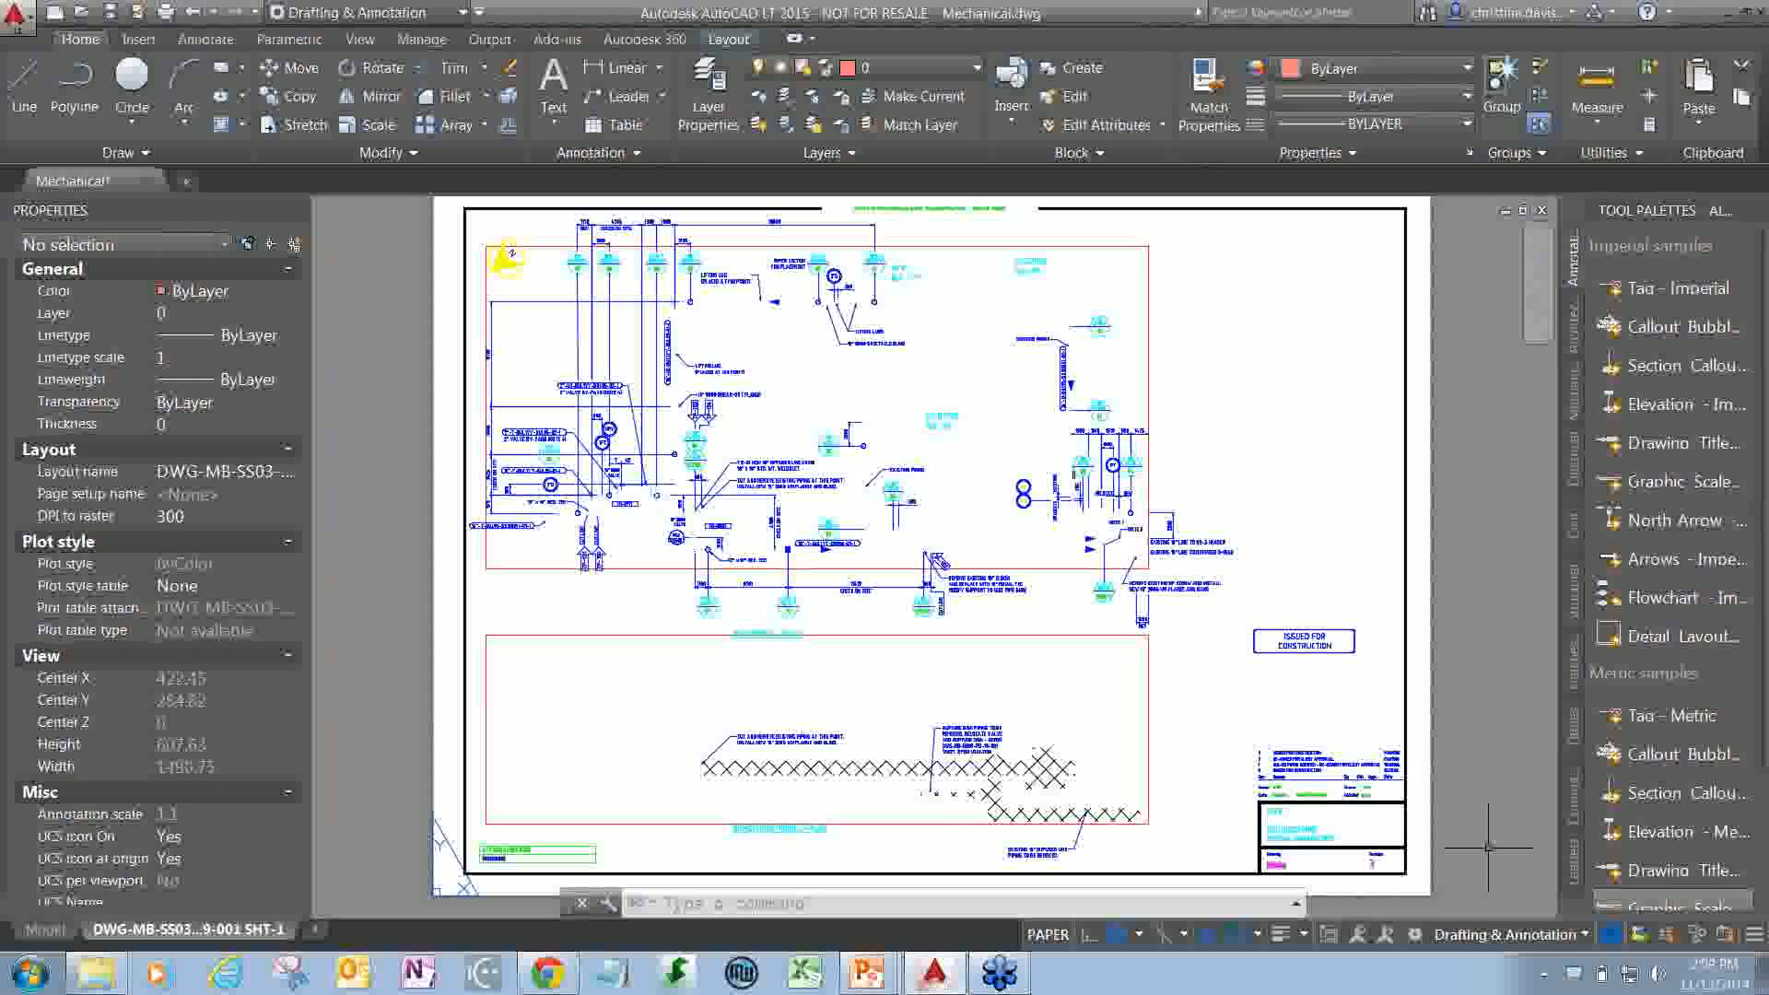
- Configure the workspace settings to automatically save workspace changes when switching workspaces
{"action": "left_click", "coordinate": [1574, 935]}
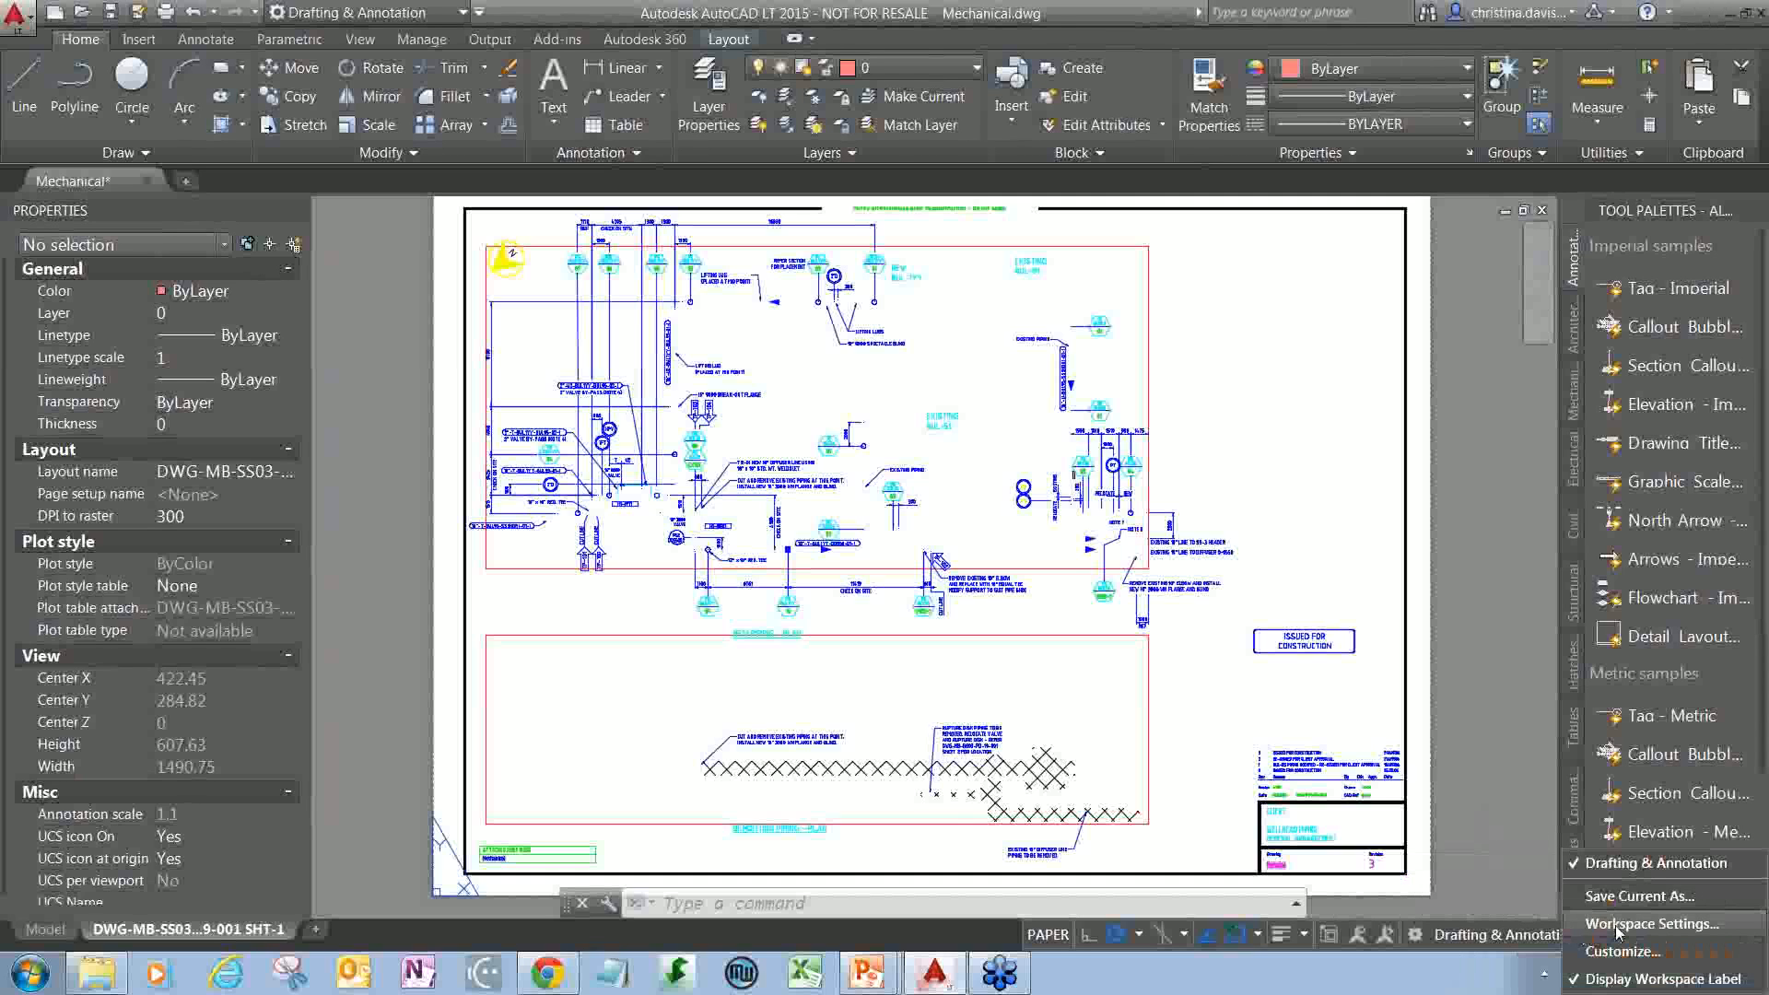
{"action": "left_click", "coordinate": [1617, 926]}
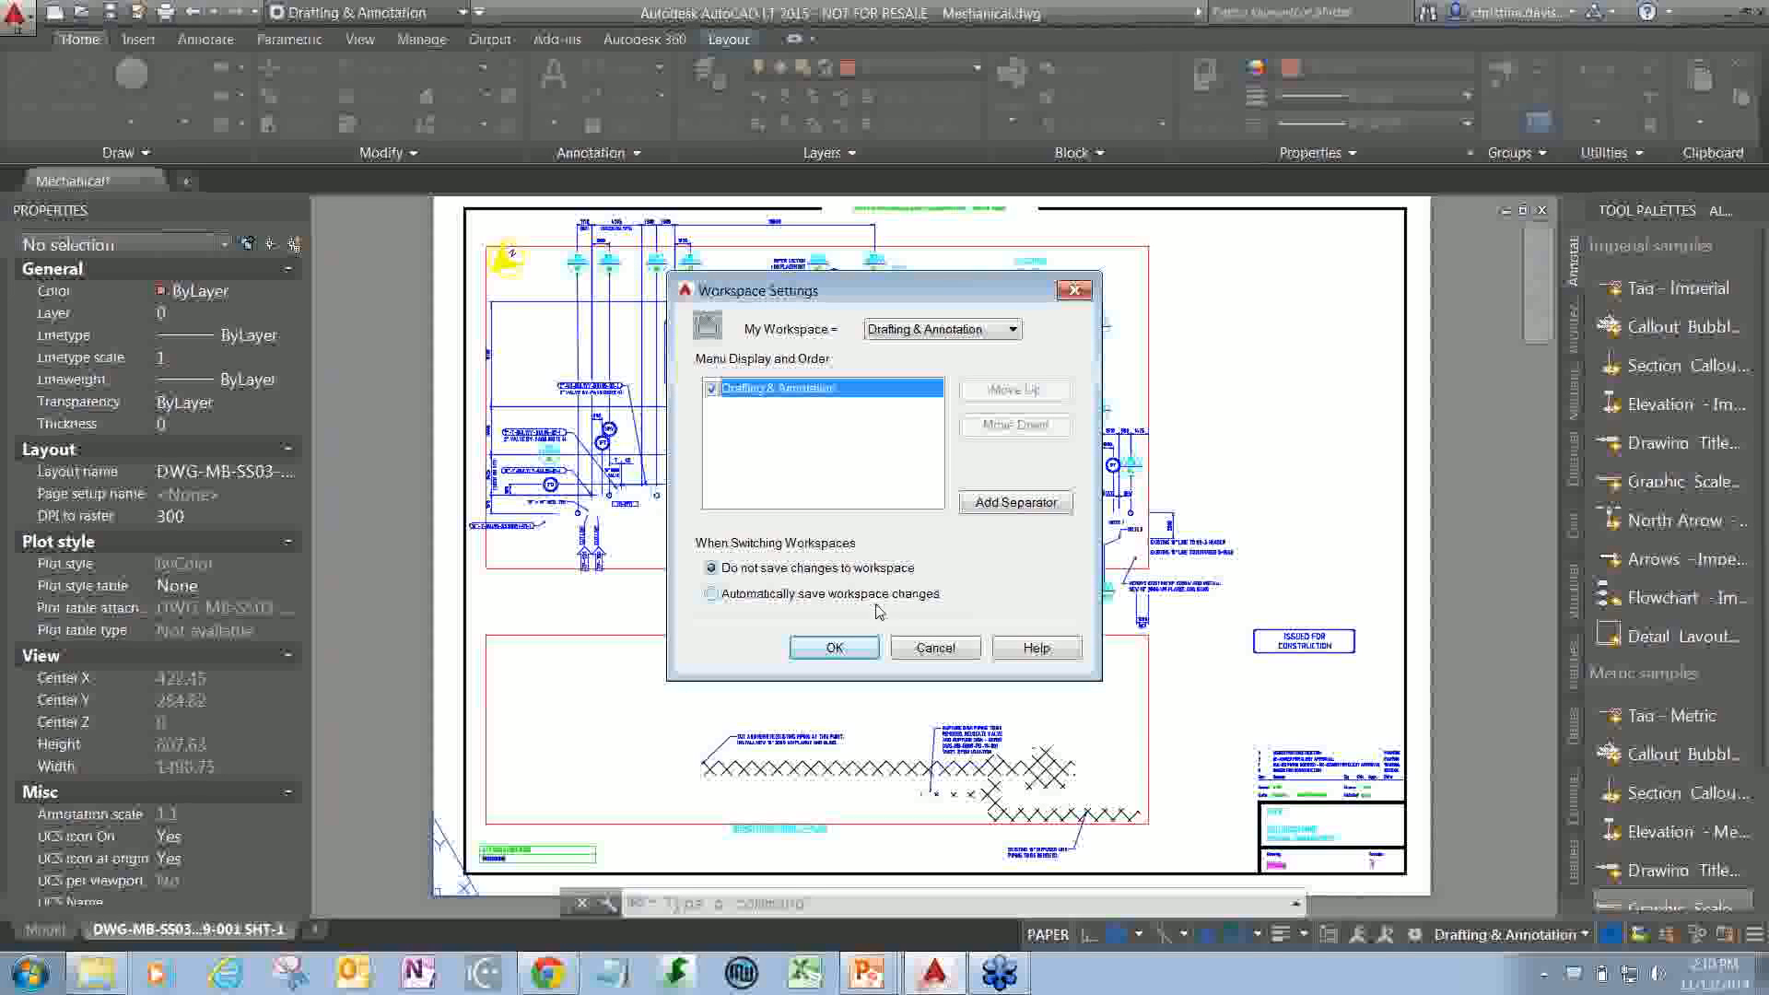
{"action": "mouse_move", "coordinate": [703, 609]}
{"action": "left_mouse_down"}
{"action": "mouse_move", "coordinate": [950, 584]}
{"action": "mouse_move", "coordinate": [710, 582]}
{"action": "mouse_move", "coordinate": [695, 606]}
{"action": "left_mouse_up"}
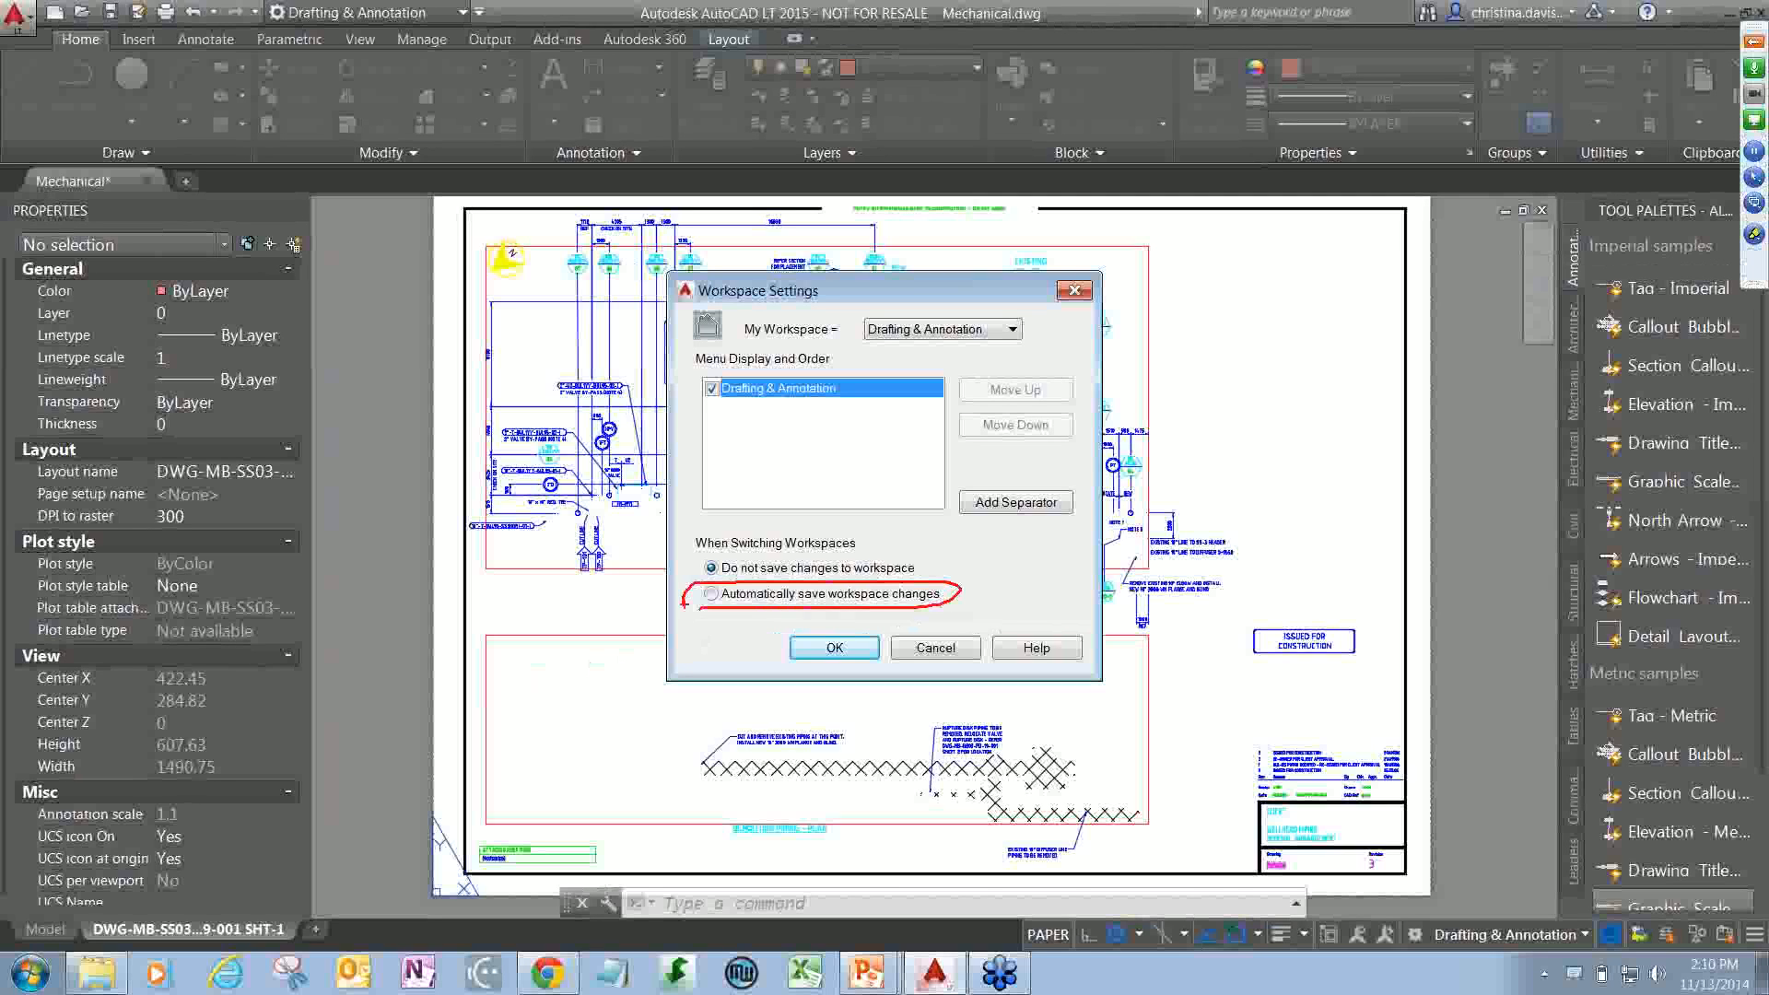
{"action": "left_click", "coordinate": [711, 593]}
{"action": "left_click", "coordinate": [833, 648]}
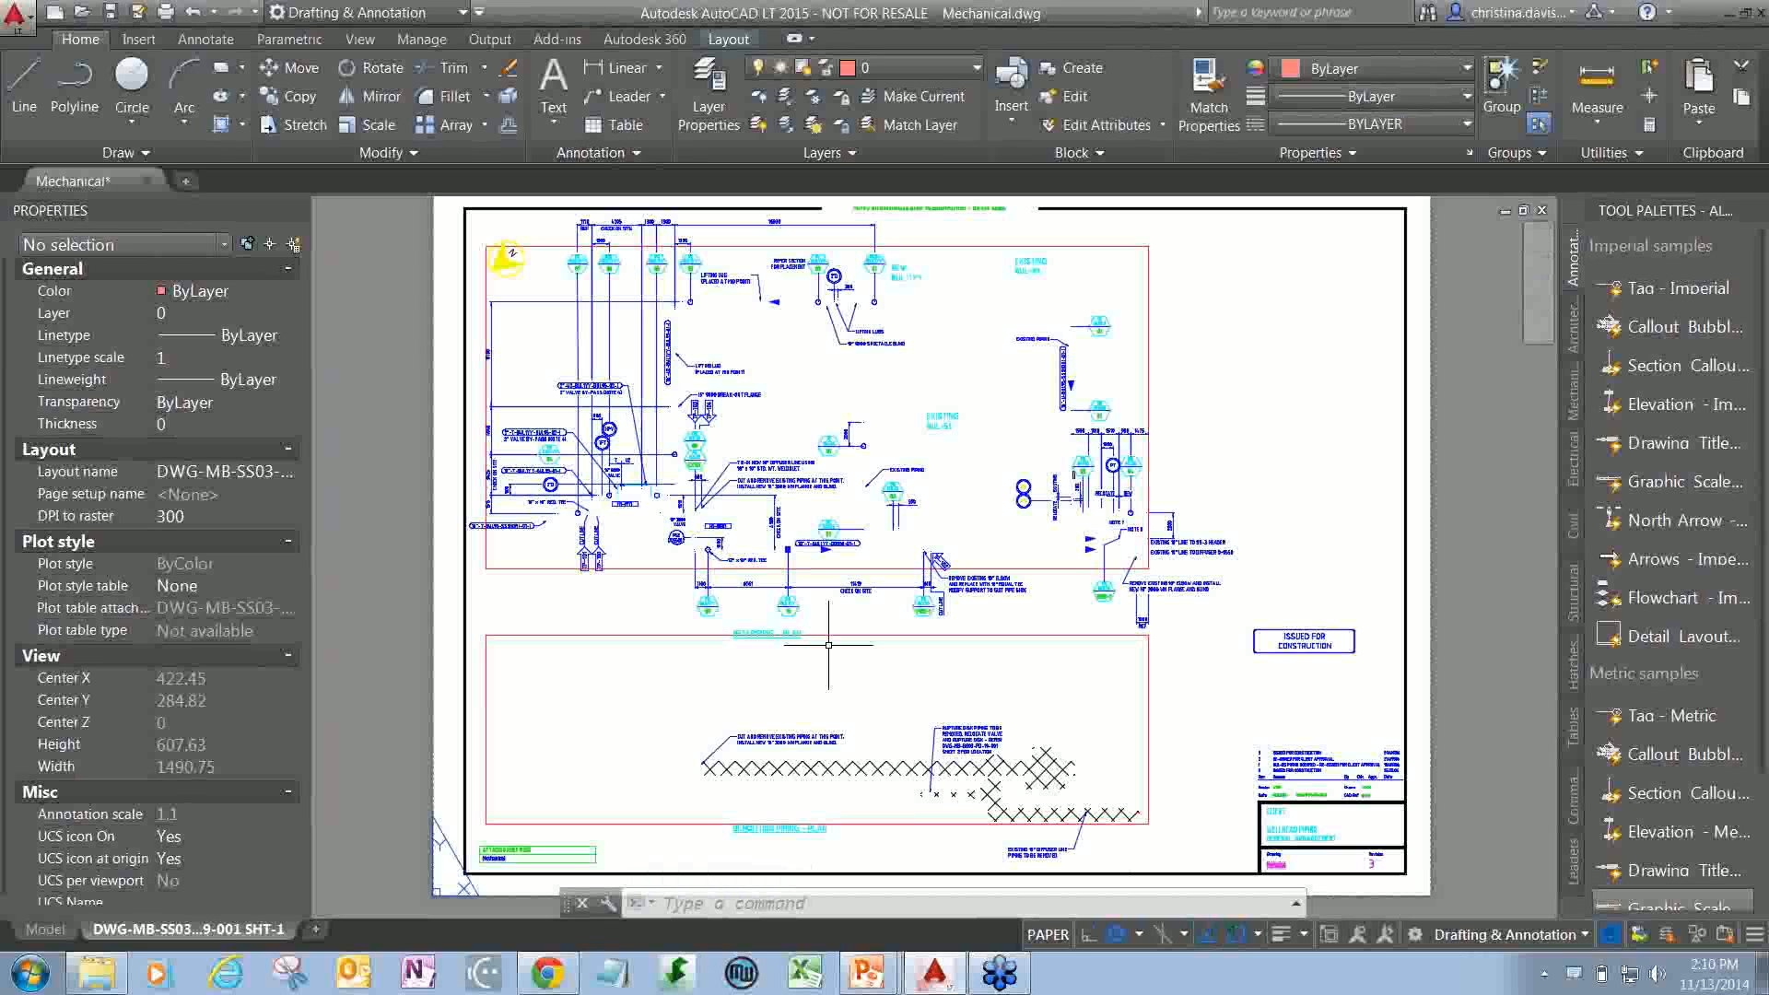
{"action": "left_click", "coordinate": [374, 13]}
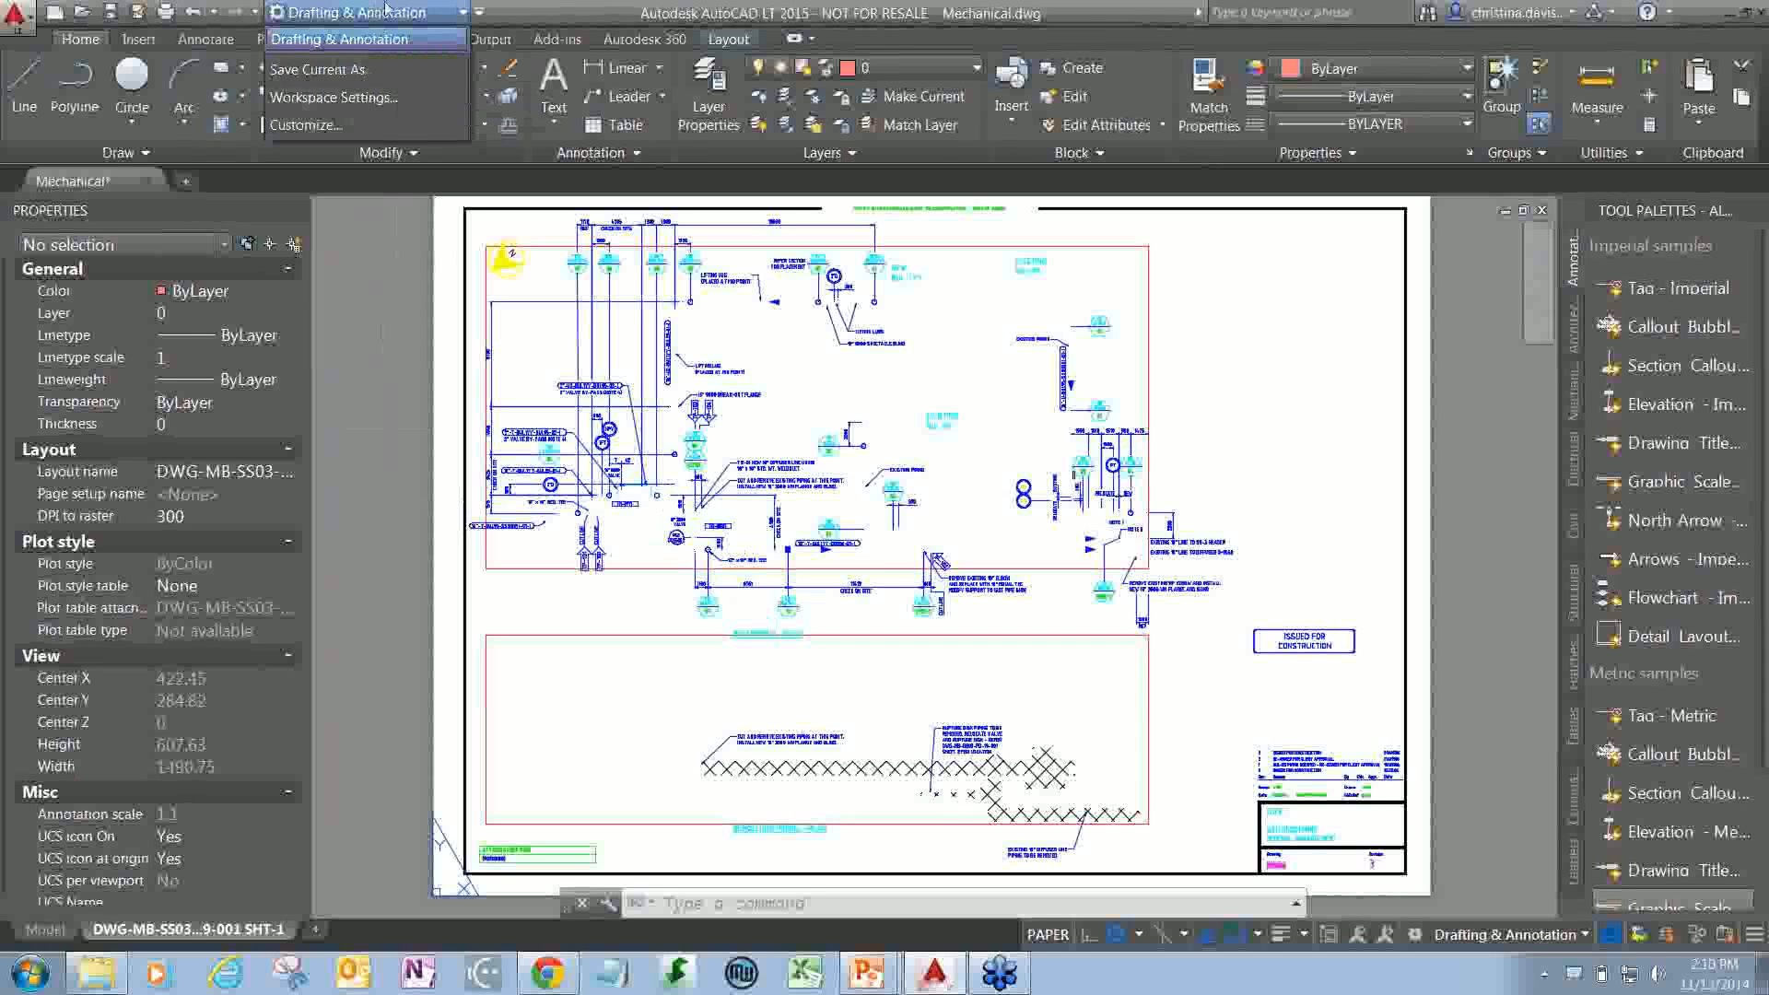
{"action": "left_click", "coordinate": [348, 354]}
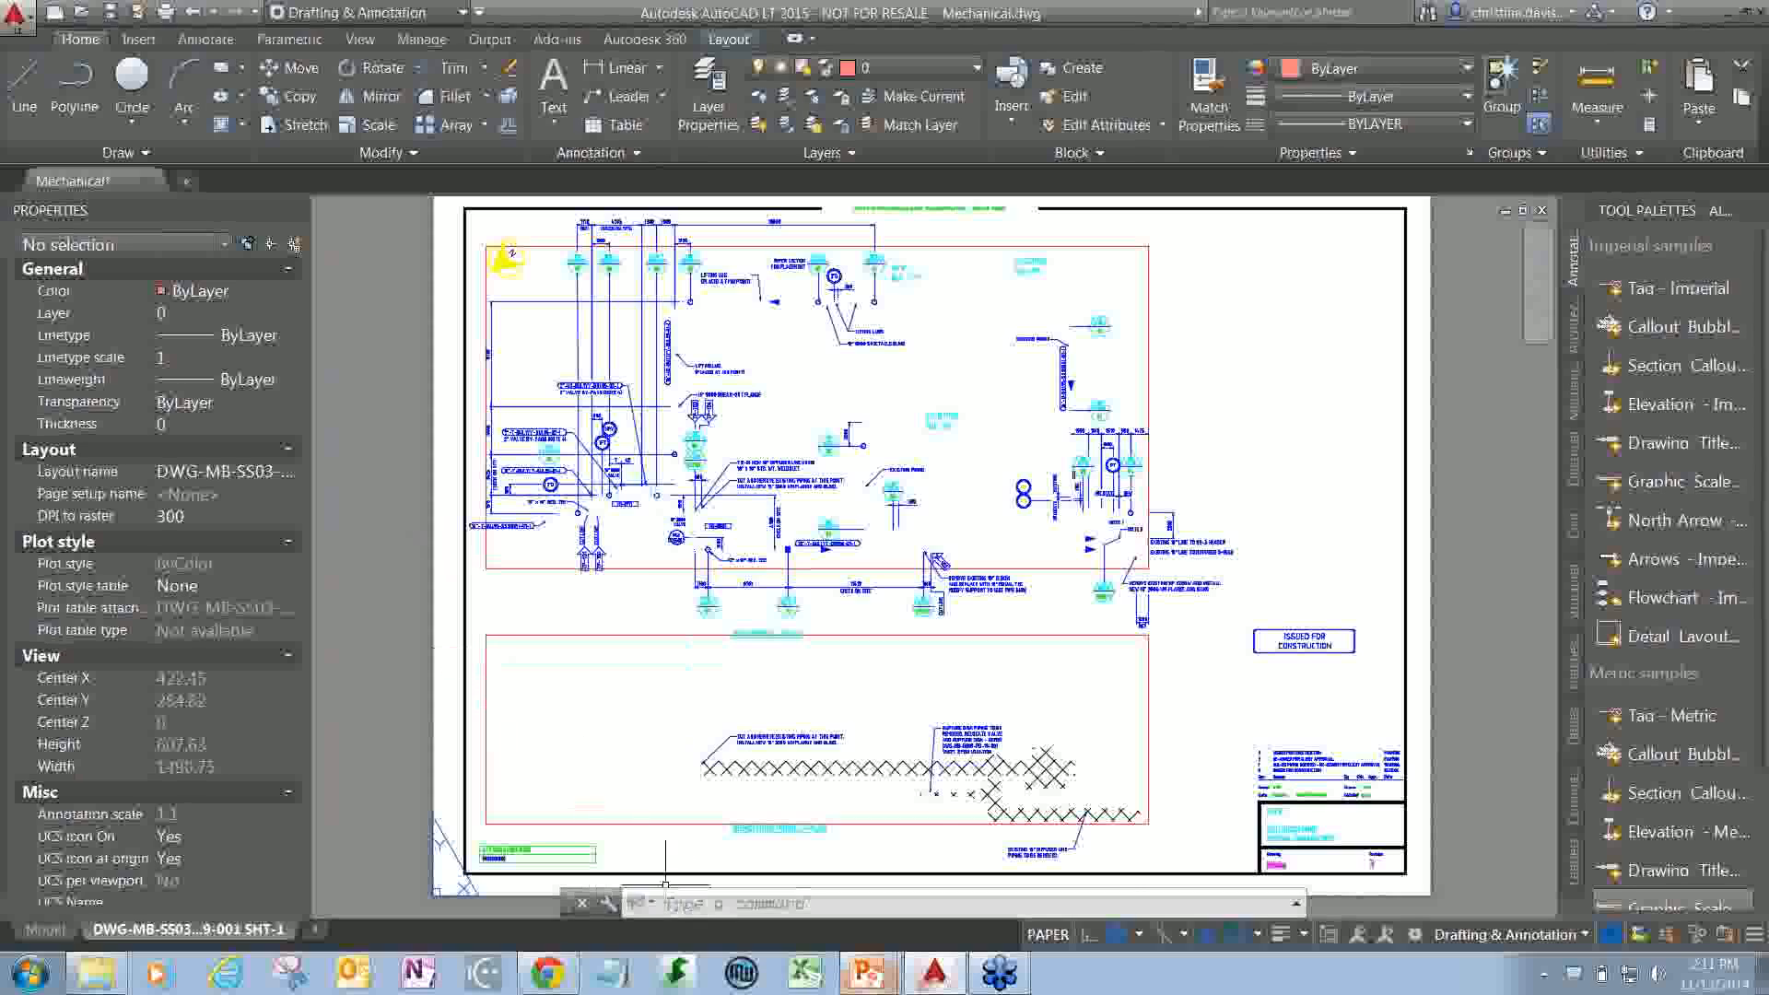
{"action": "mouse_move", "coordinate": [866, 972]}
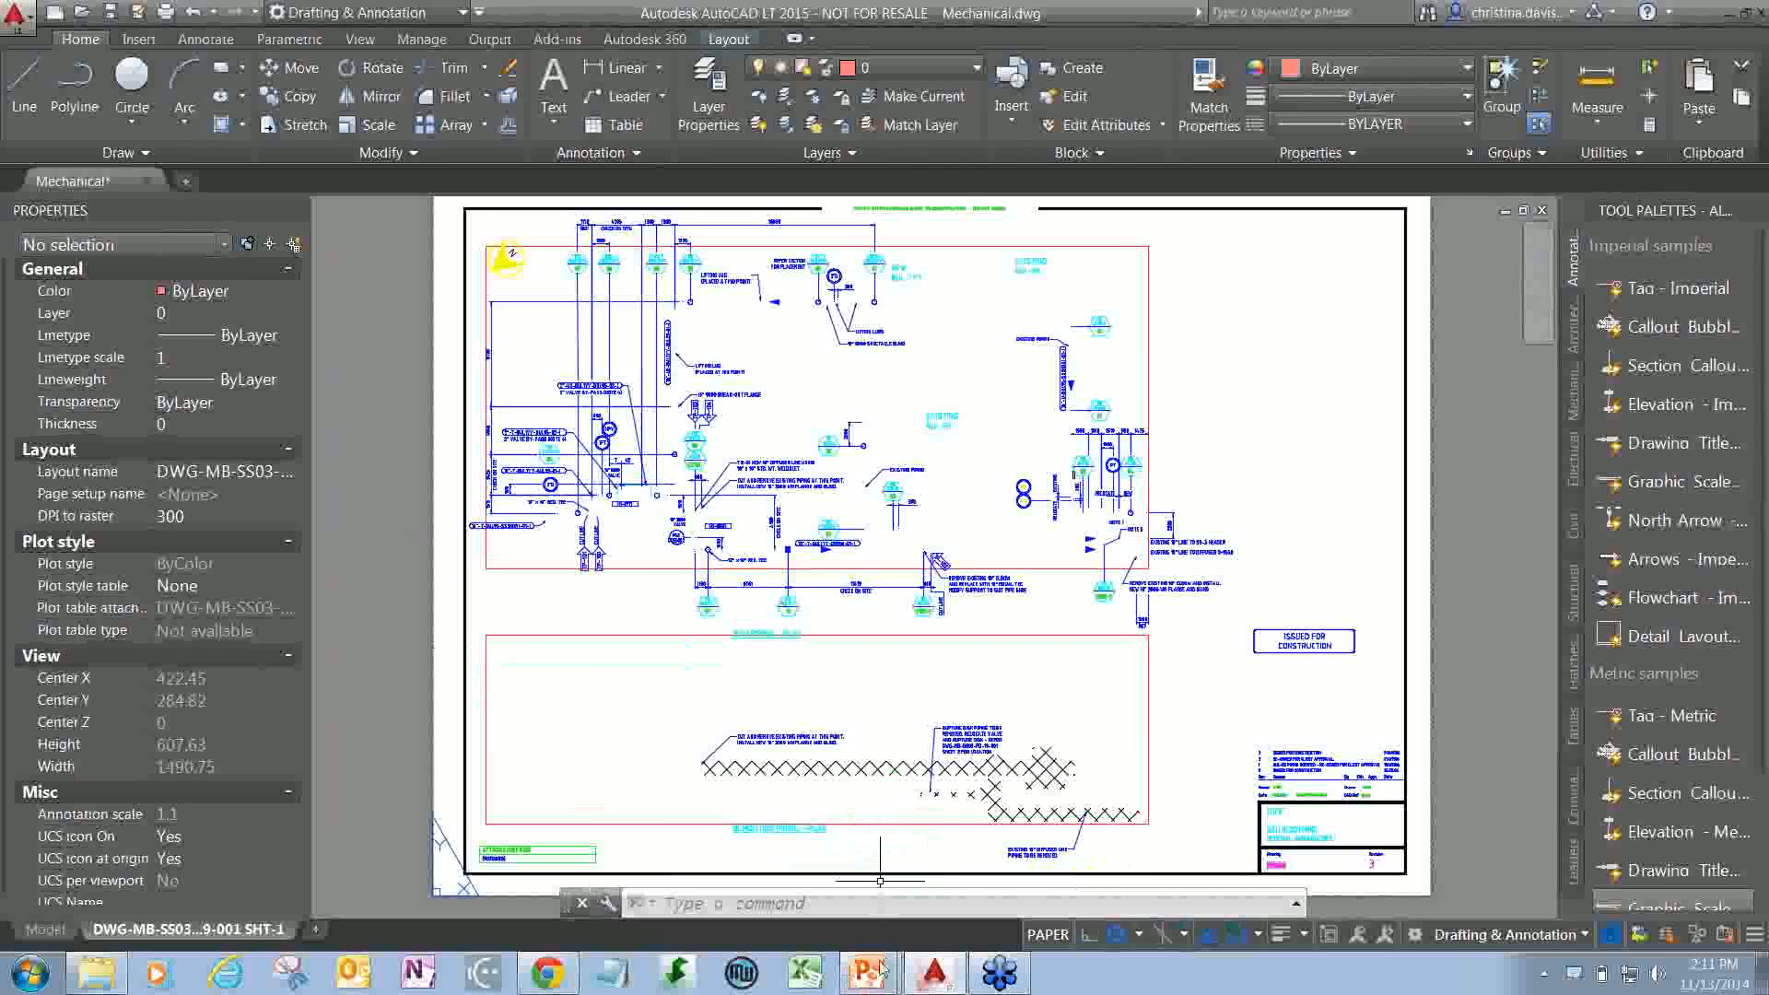
{"action": "left_click", "coordinate": [875, 932]}
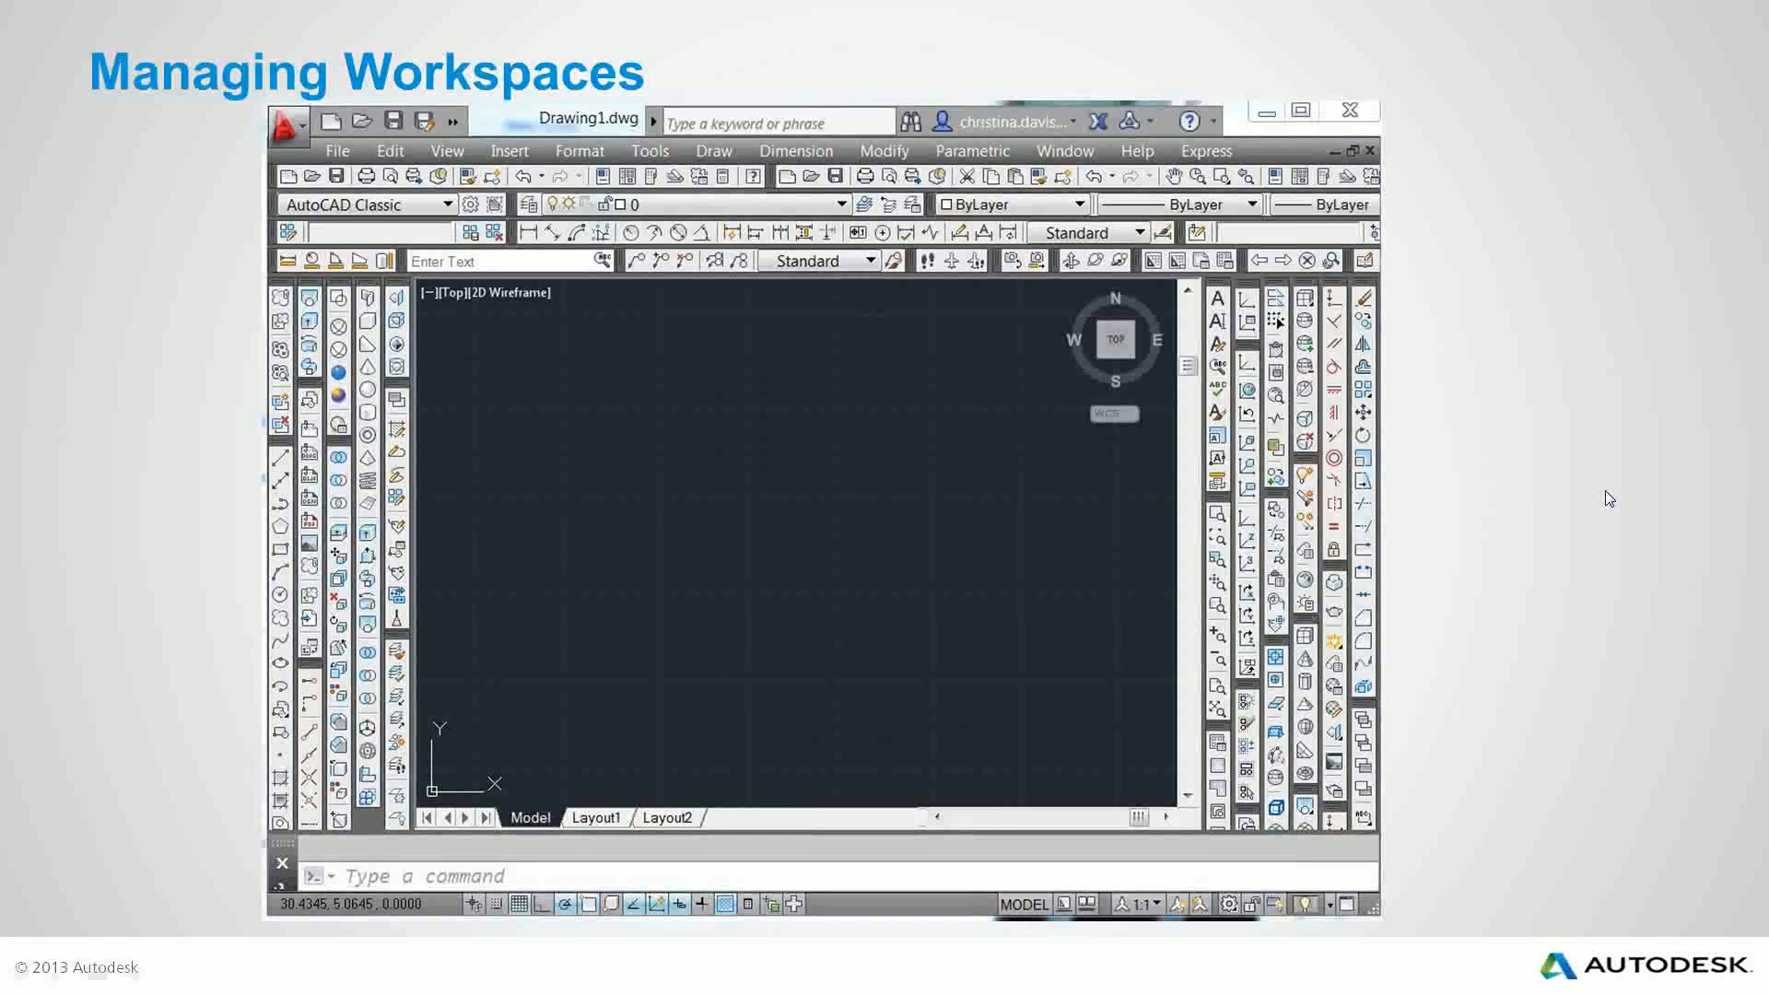
{"action": "left_click", "coordinate": [1623, 728]}
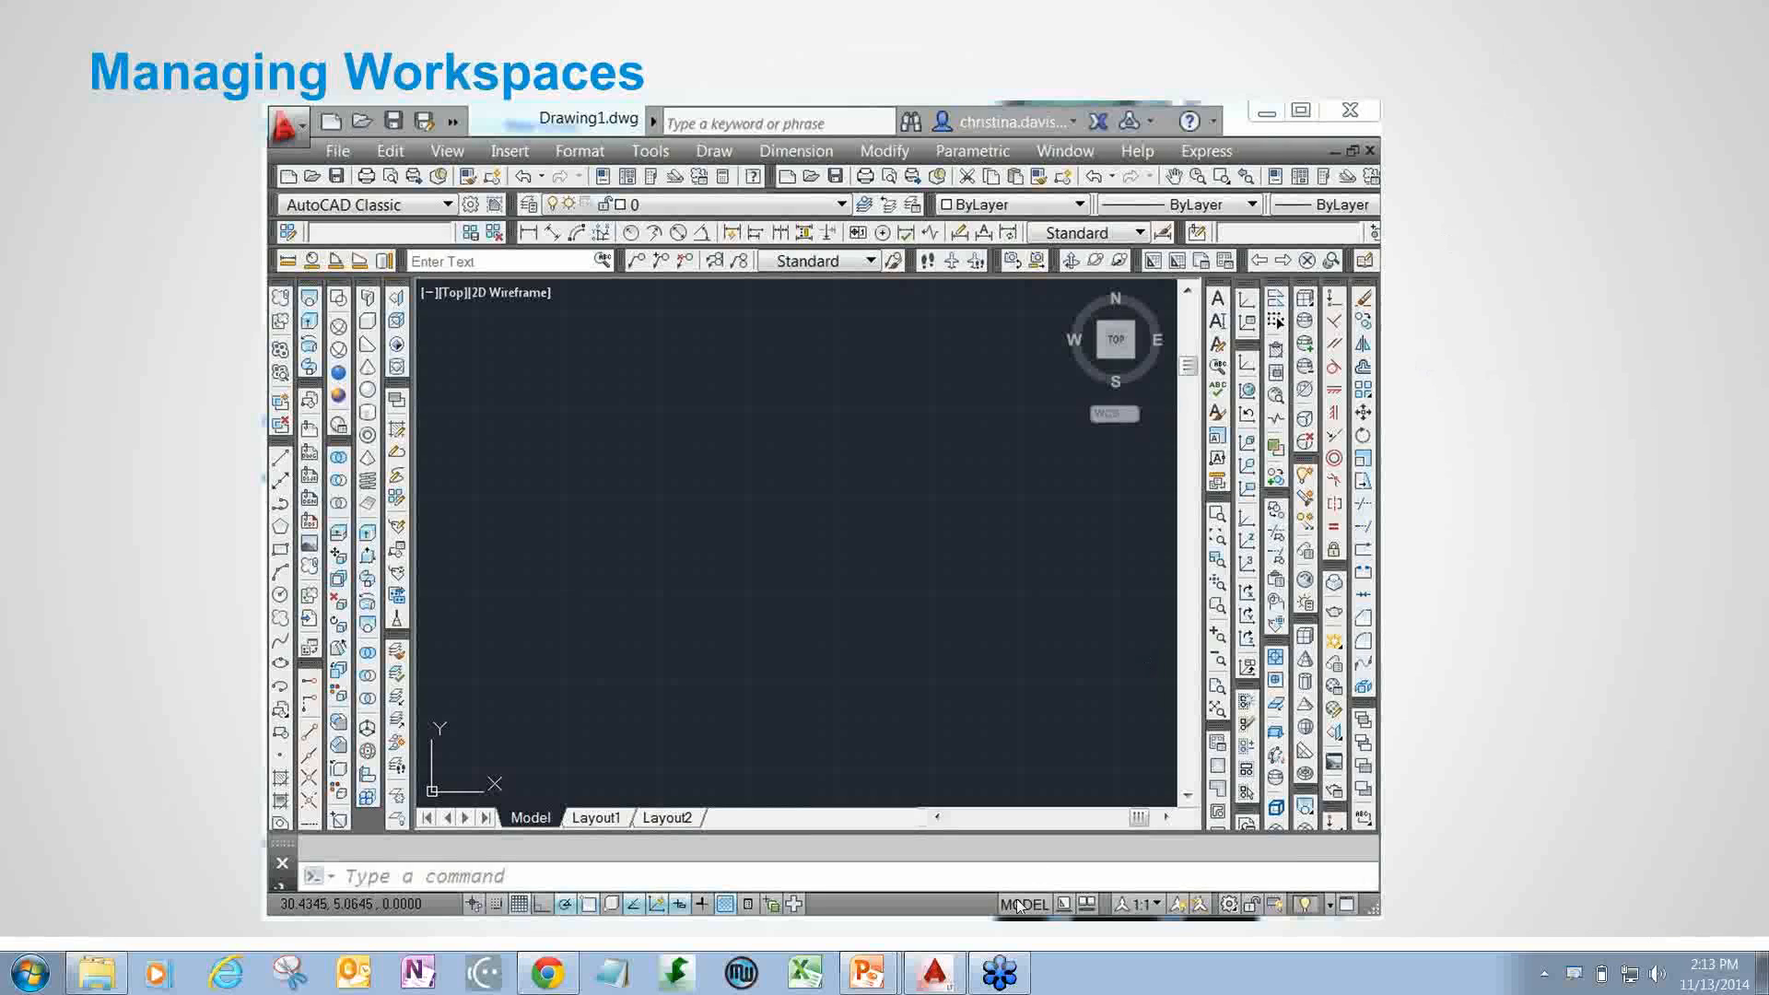
- Switch back to AutoCAD LT, close the Mechanical drawing without saving its changes, and start a new drawing
{"action": "left_click", "coordinate": [936, 986]}
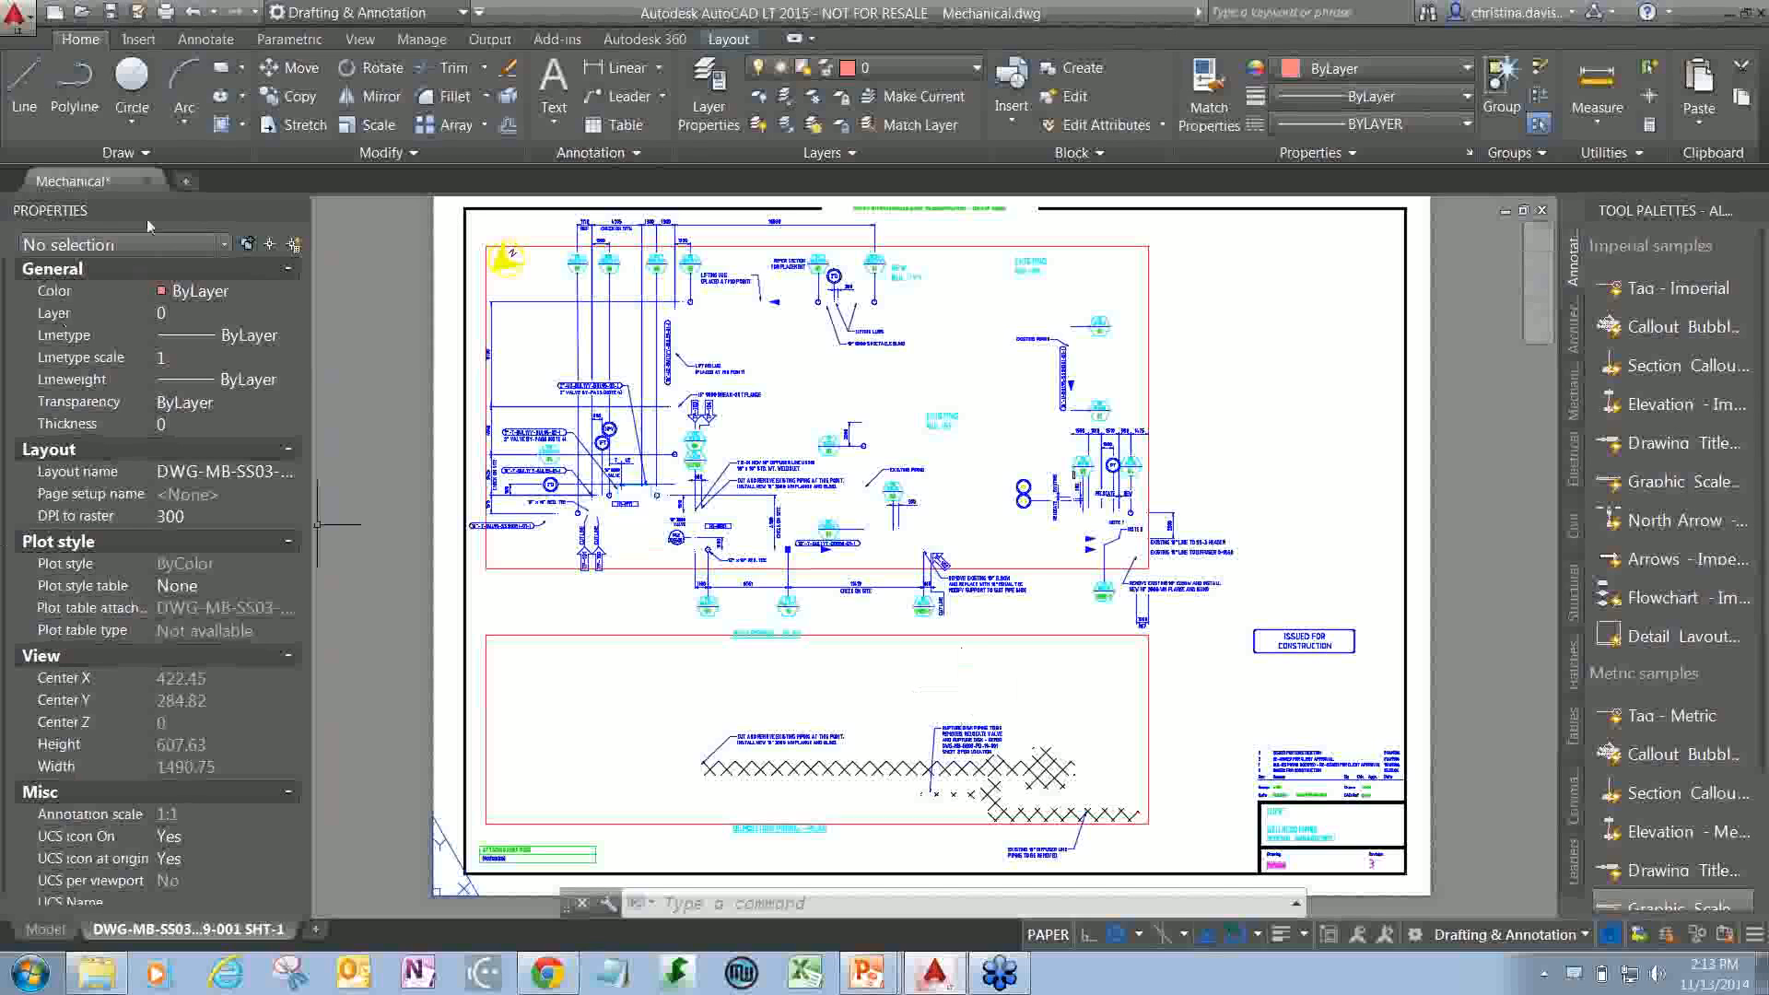
{"action": "left_click", "coordinate": [147, 181]}
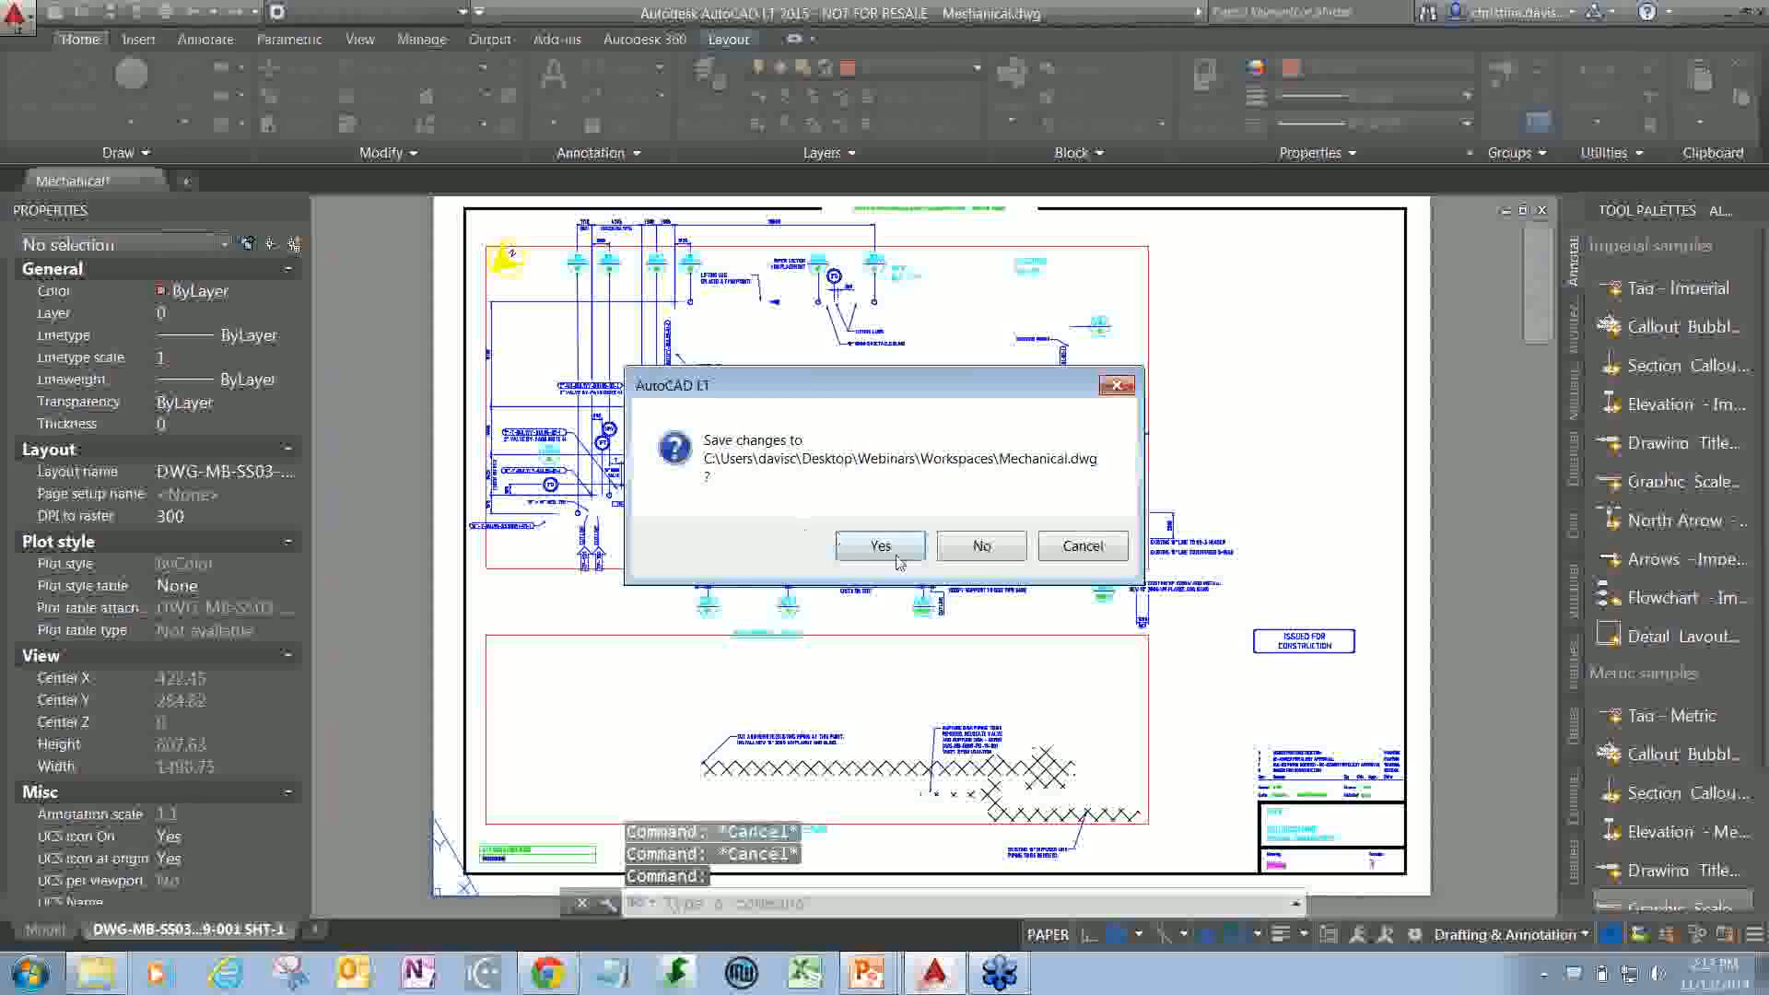
{"action": "left_click", "coordinate": [982, 549]}
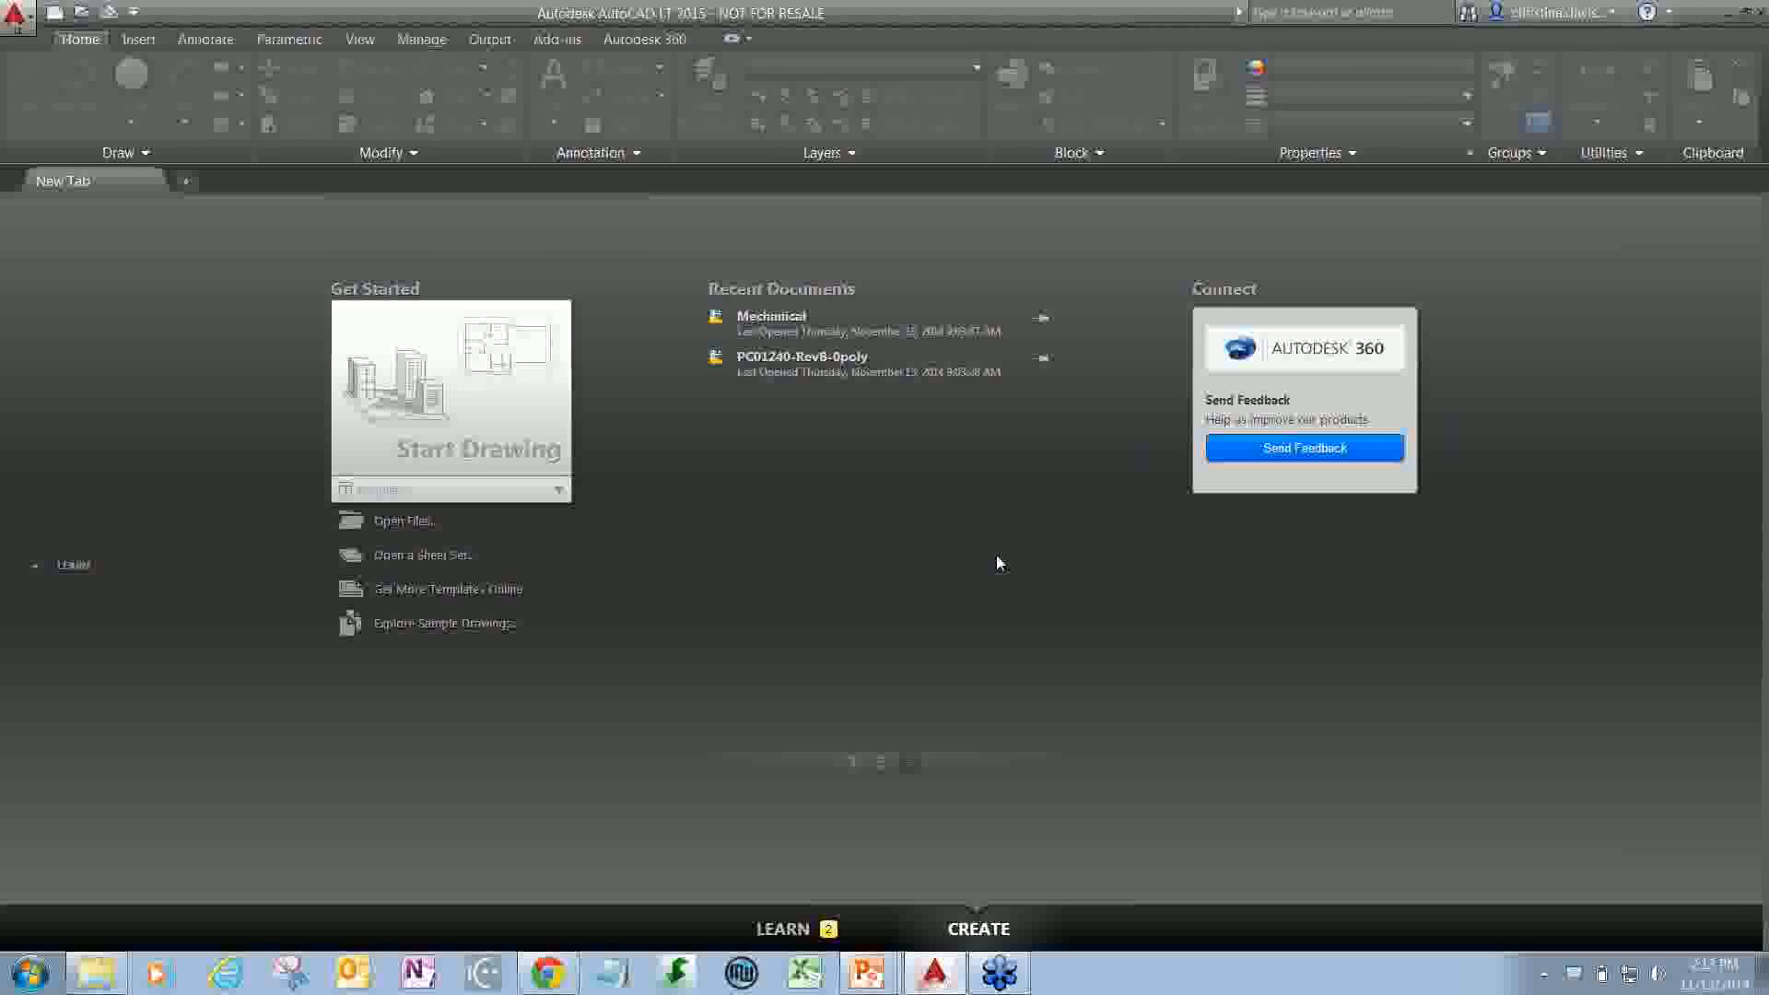
{"action": "left_click", "coordinate": [489, 387]}
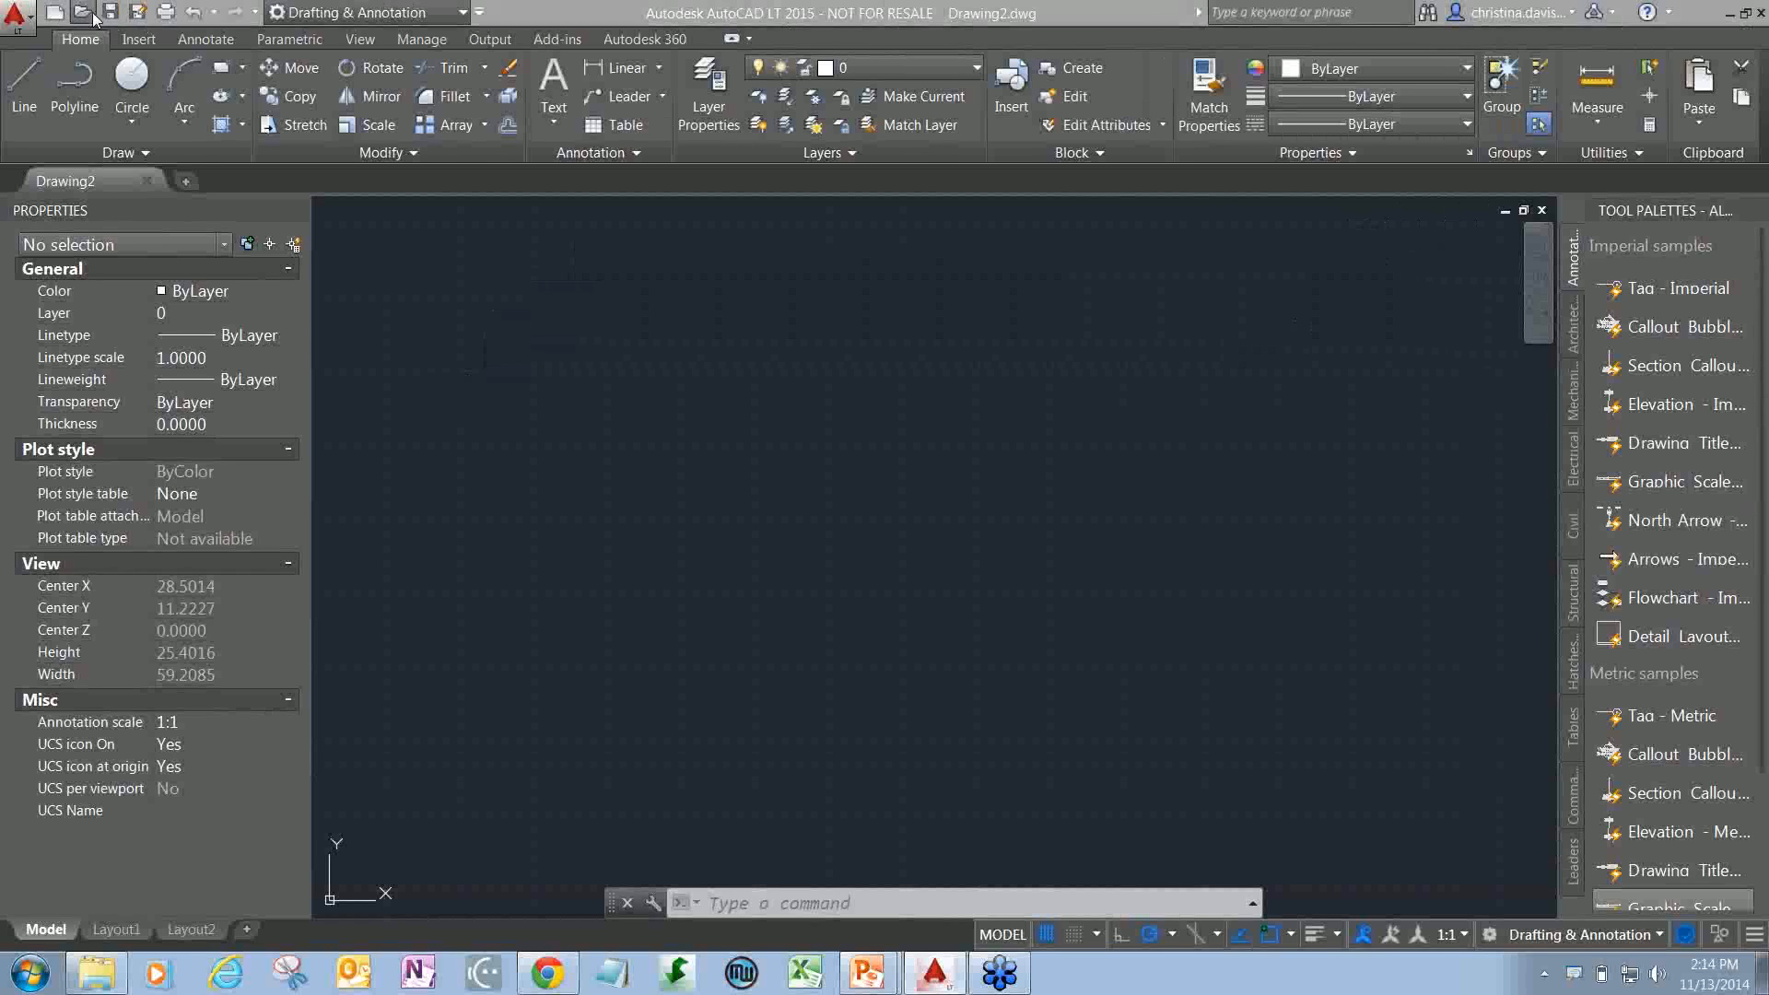
- Open the recent document Mechanical.dwg, ignoring its unresolved references
{"action": "left_click", "coordinate": [17, 13]}
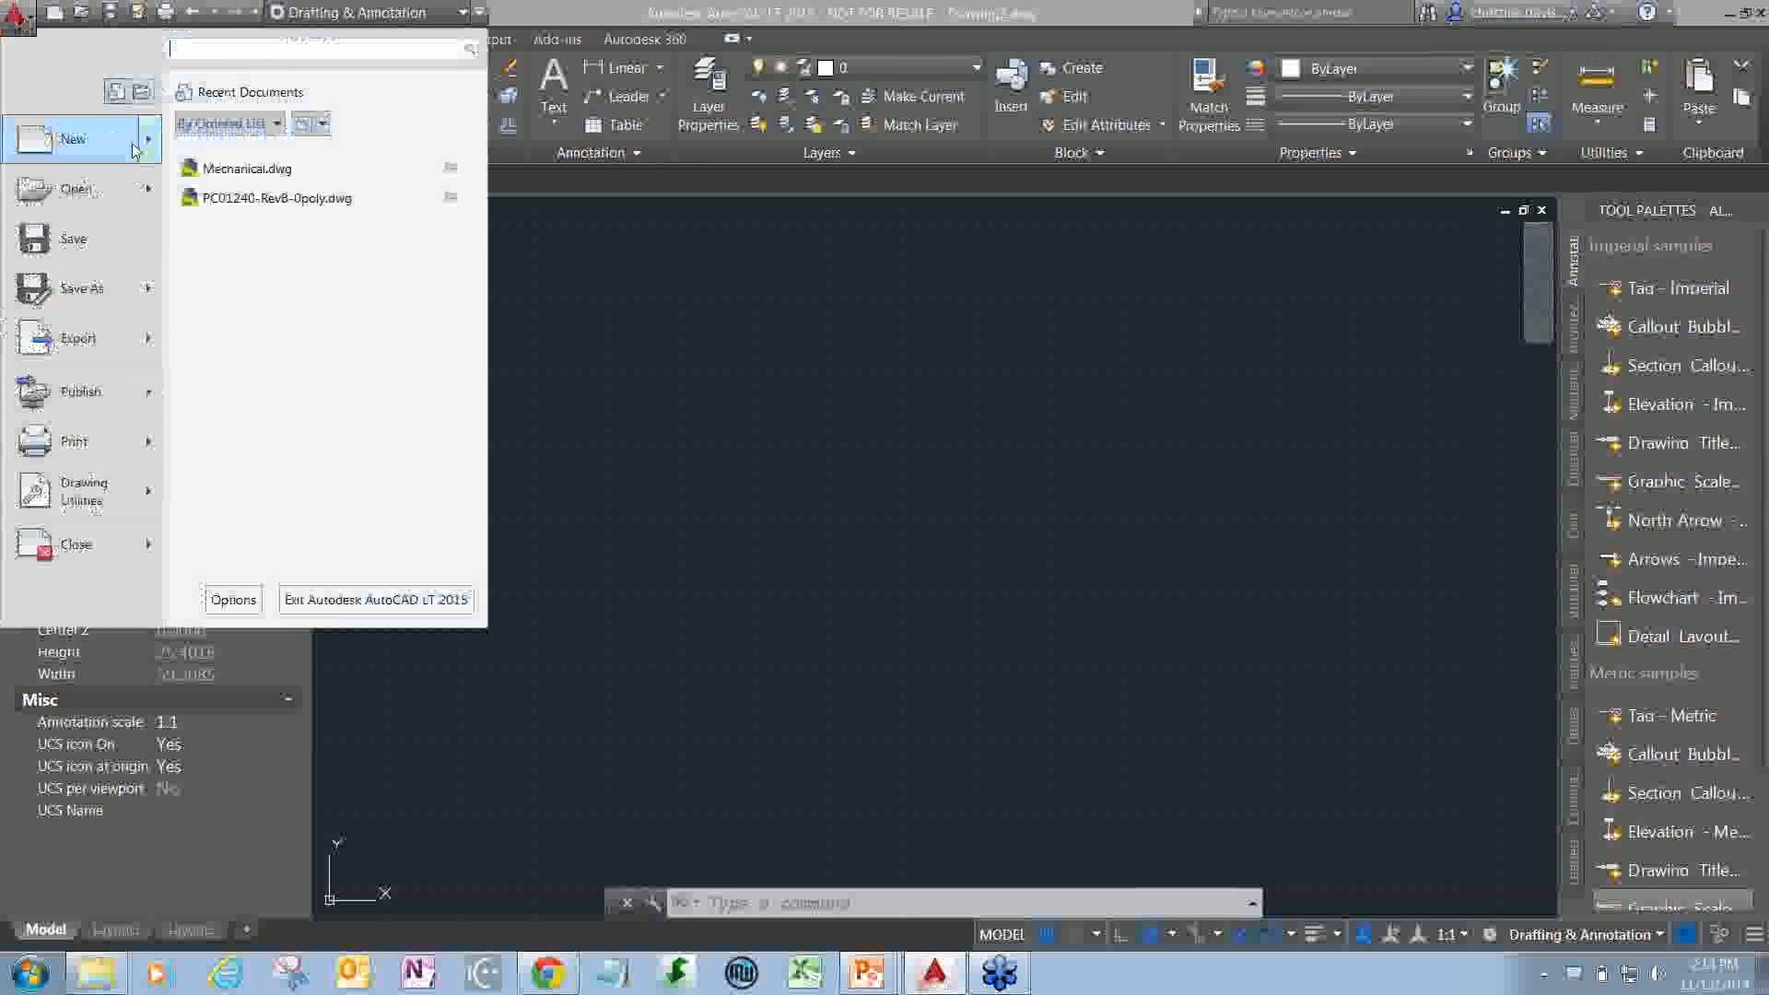
{"action": "left_click", "coordinate": [247, 168]}
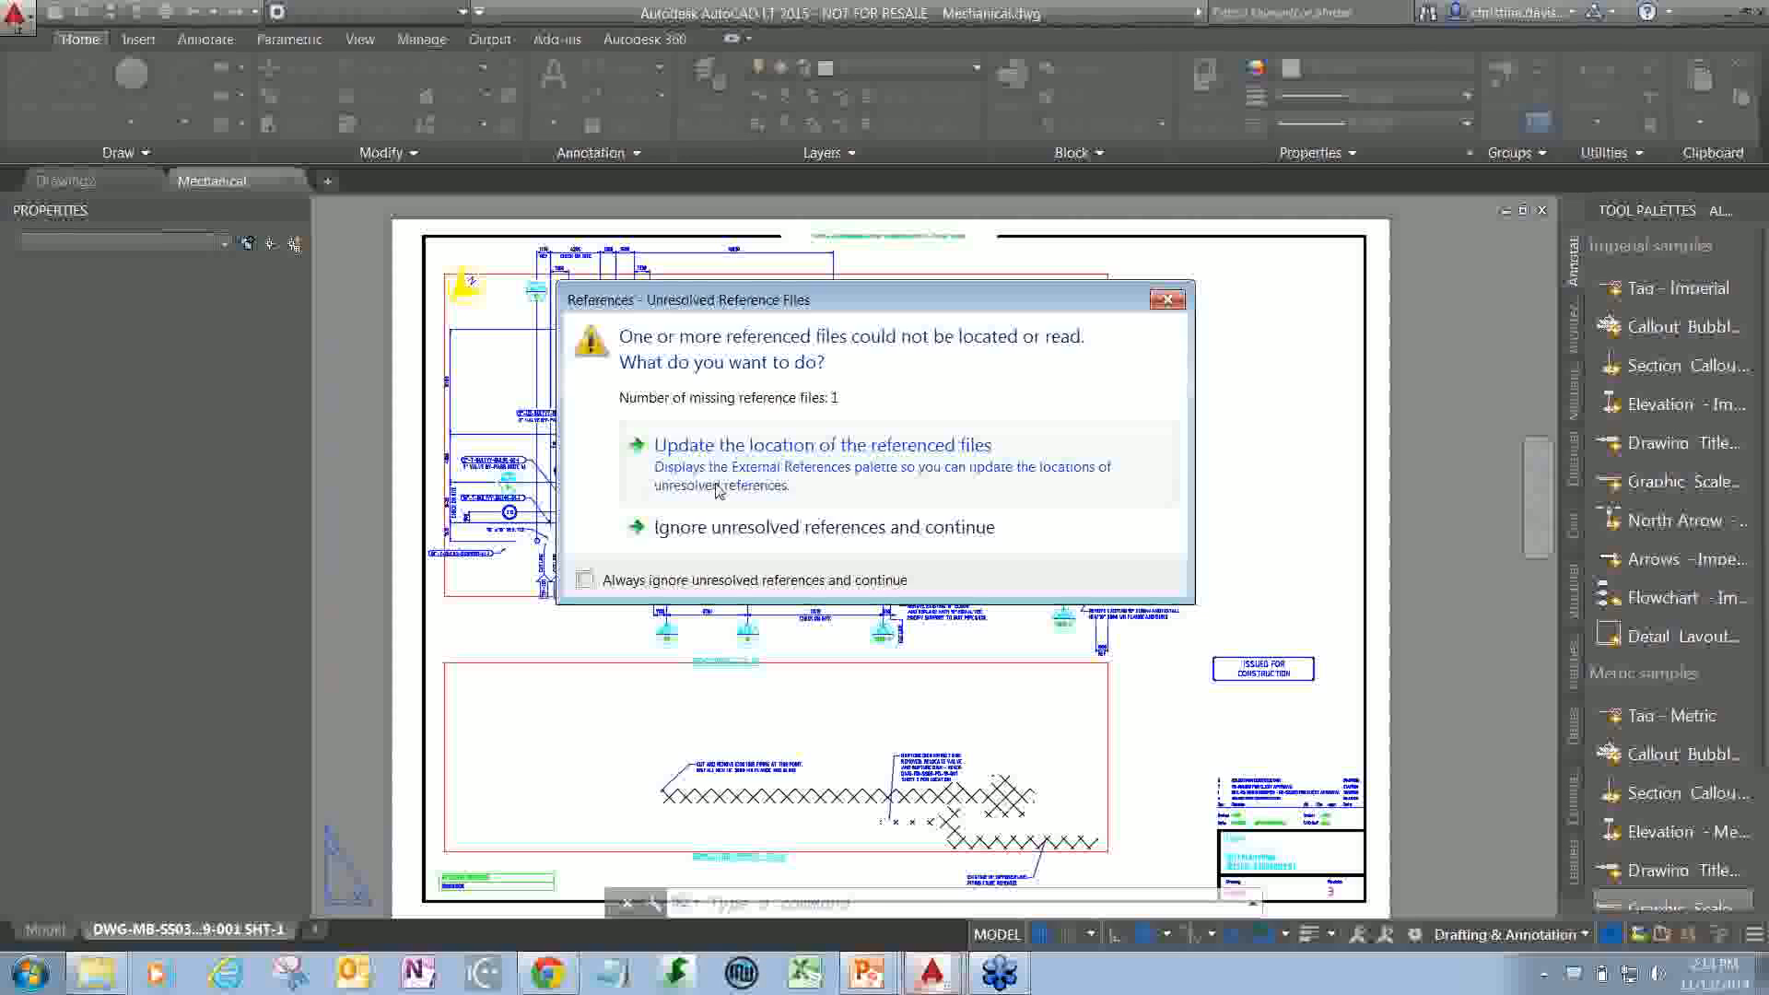
{"action": "left_click", "coordinate": [705, 528]}
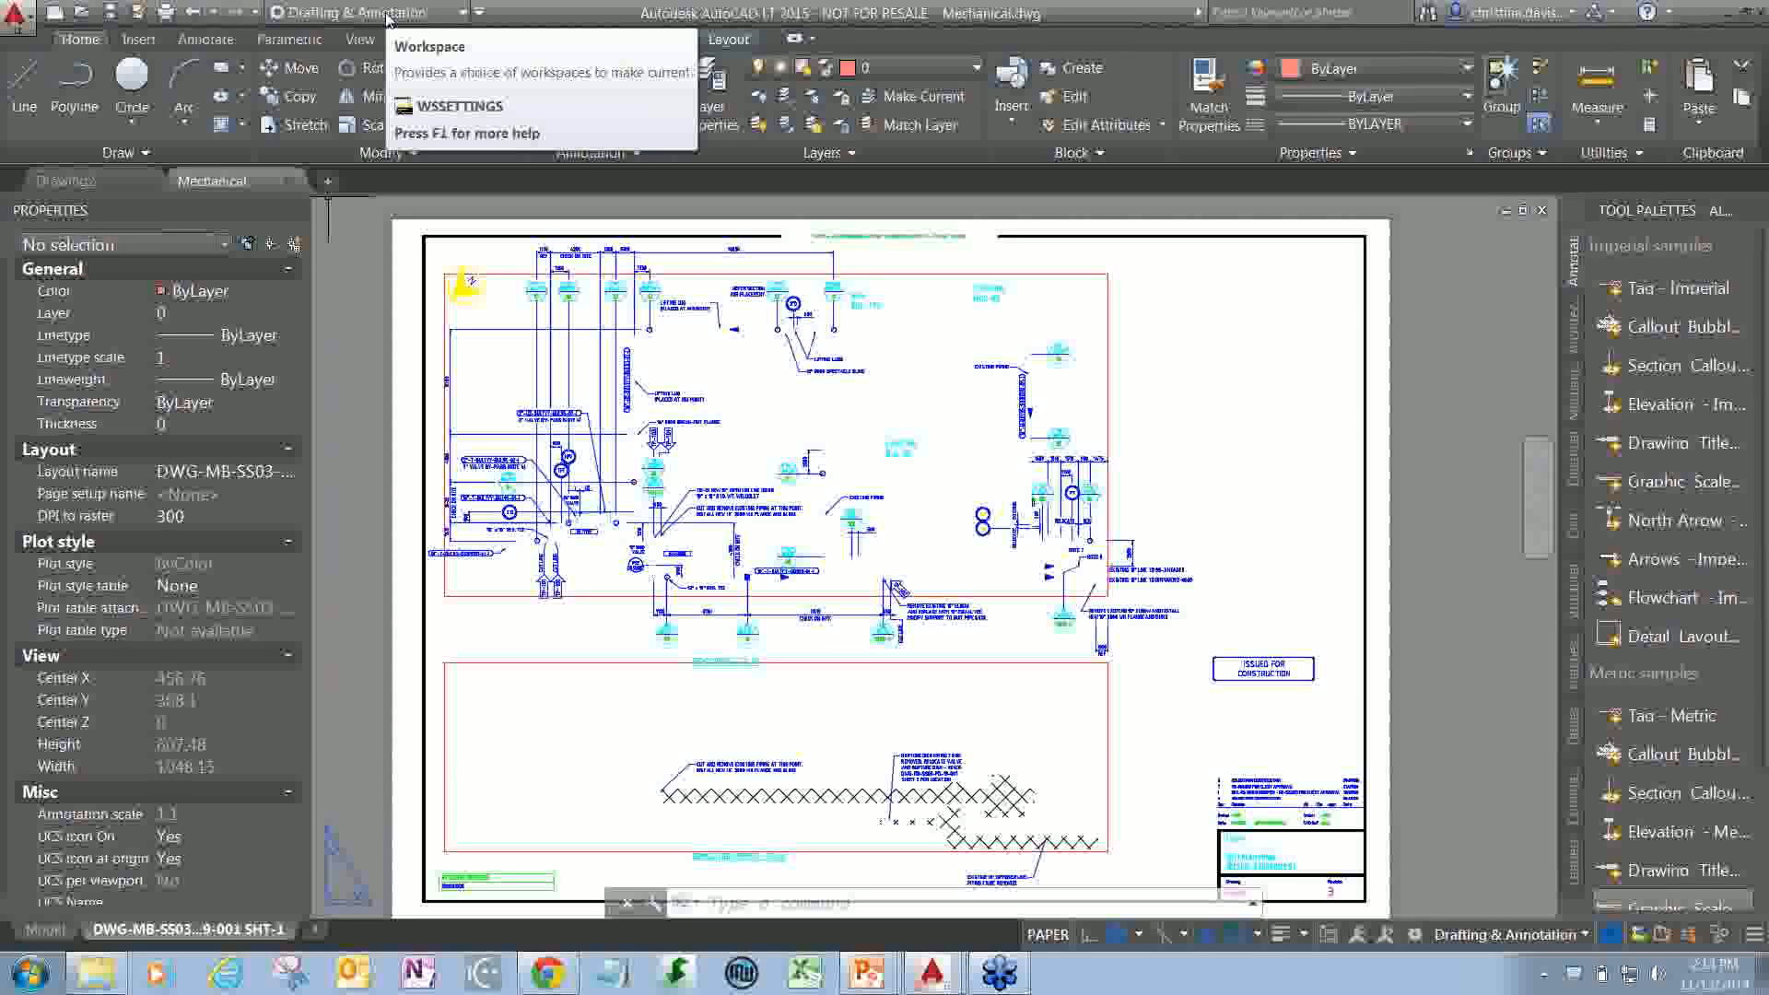
- Float the Annotation, Groups and Utilities ribbon panels over the drawing area and close the Properties palette
{"action": "mouse_move", "coordinate": [600, 156]}
{"action": "left_mouse_down"}
{"action": "mouse_move", "coordinate": [991, 391]}
{"action": "mouse_move", "coordinate": [1387, 368]}
{"action": "mouse_move", "coordinate": [1462, 335]}
{"action": "mouse_move", "coordinate": [1444, 353]}
{"action": "left_mouse_up"}
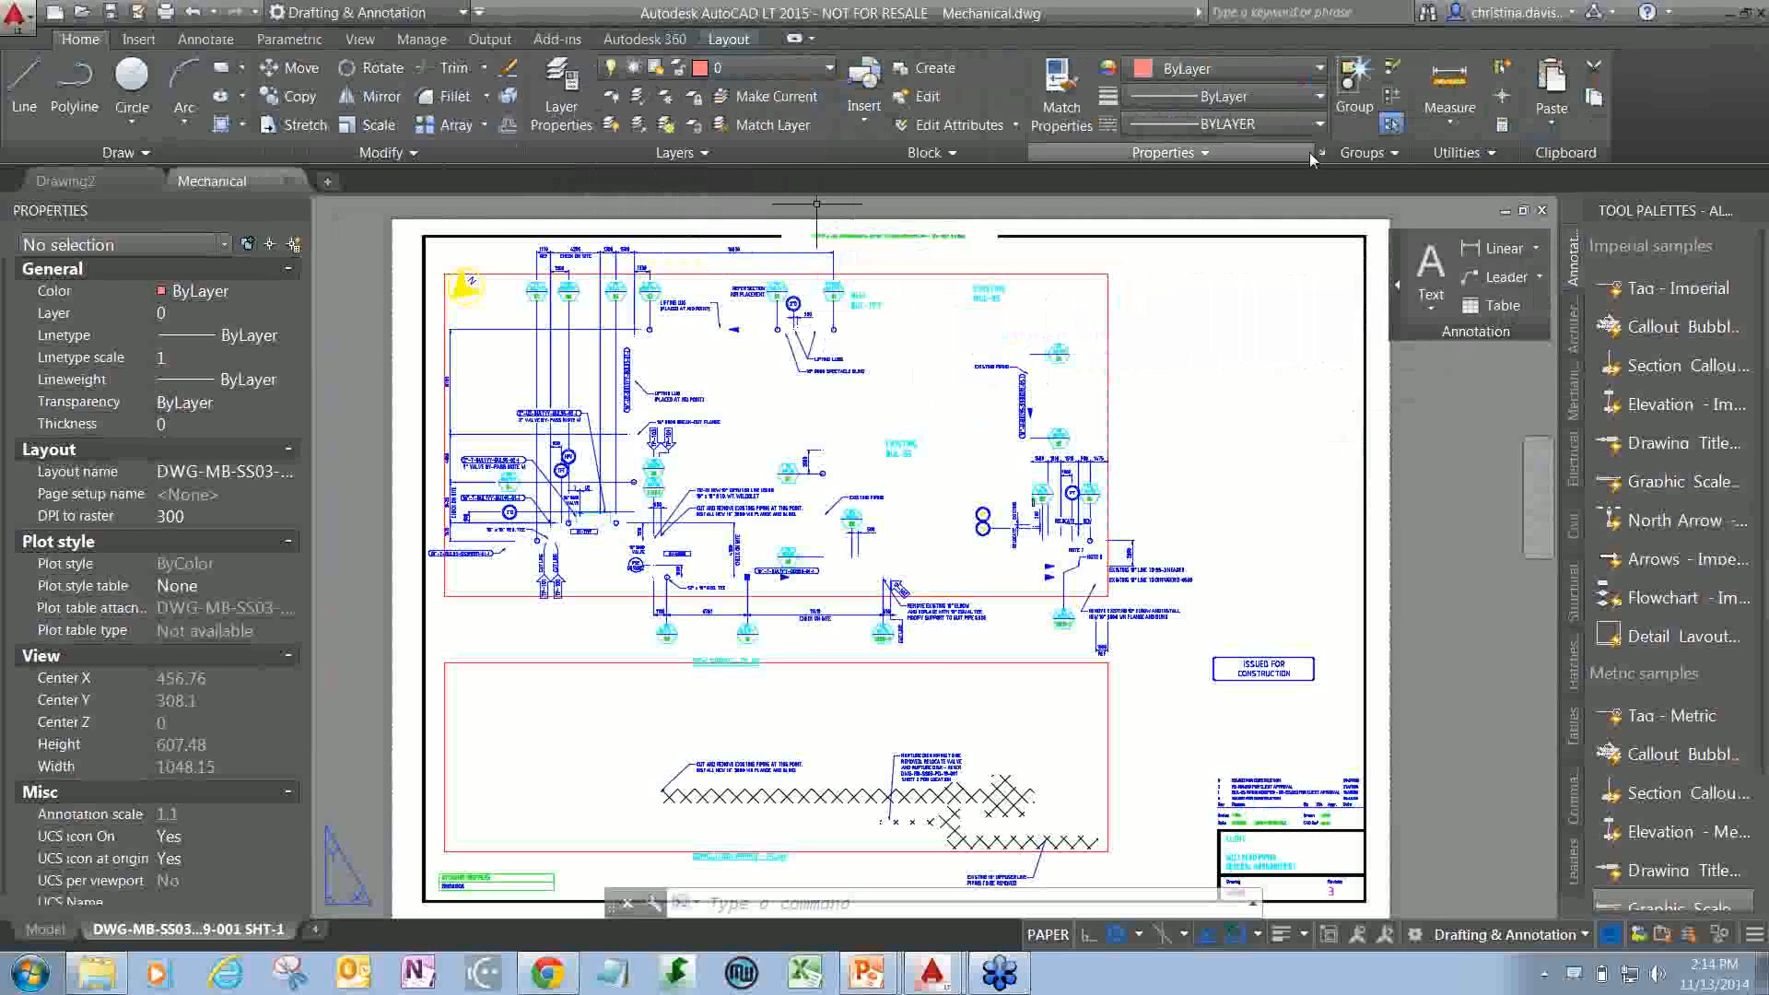
{"action": "mouse_move", "coordinate": [1386, 153]}
{"action": "left_mouse_down"}
{"action": "mouse_move", "coordinate": [1481, 479]}
{"action": "mouse_move", "coordinate": [1485, 451]}
{"action": "left_mouse_up"}
{"action": "mouse_move", "coordinate": [1353, 153]}
{"action": "left_mouse_down"}
{"action": "mouse_move", "coordinate": [436, 300]}
{"action": "mouse_move", "coordinate": [378, 335]}
{"action": "left_mouse_up"}
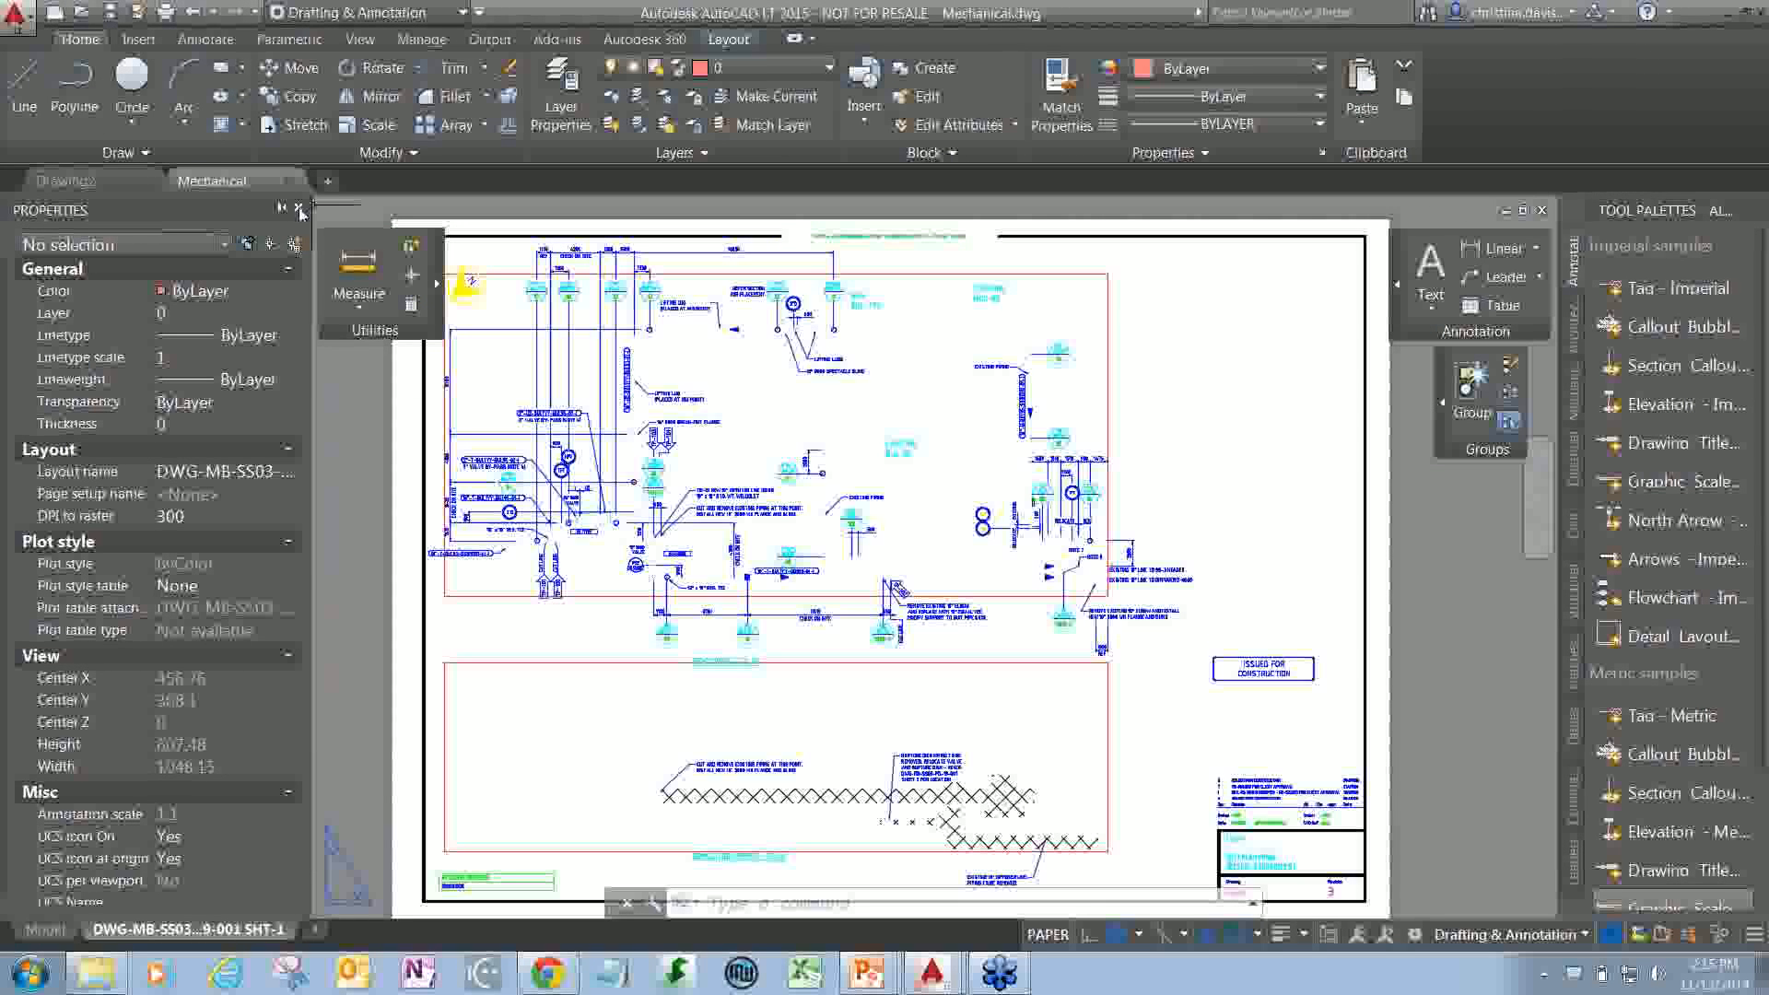
{"action": "left_click", "coordinate": [299, 210]}
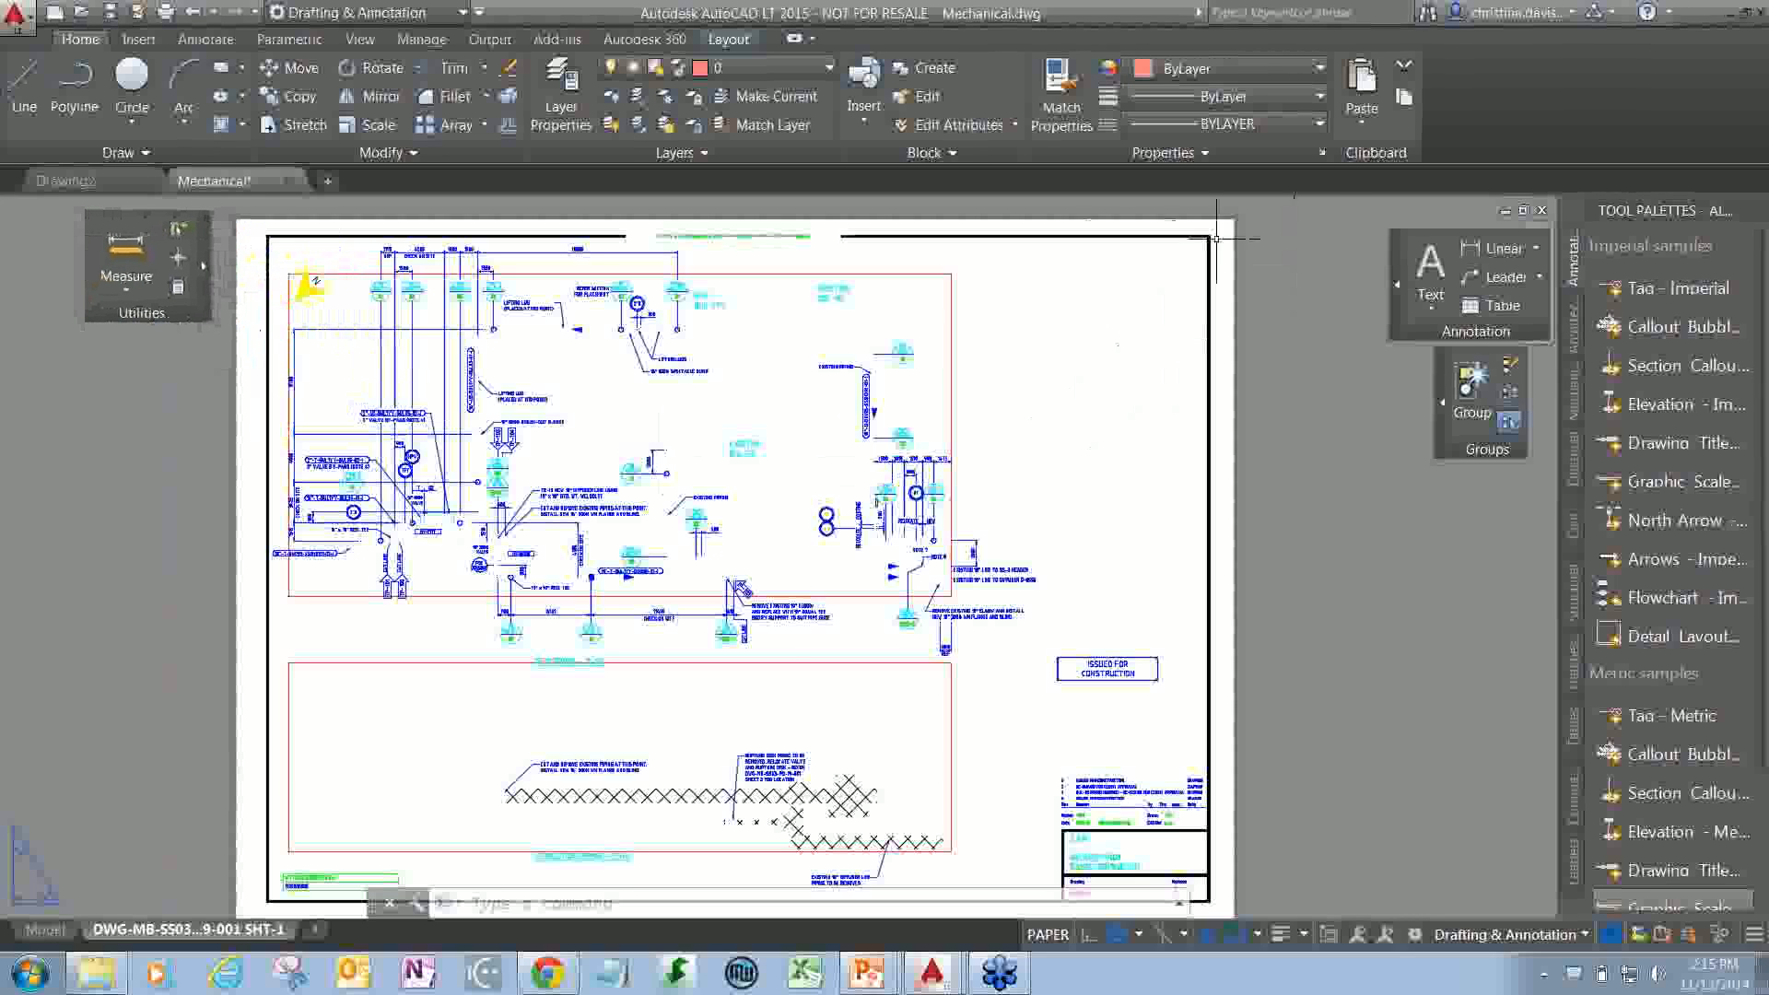
- Save the current interface arrangement as a new workspace named with the owner's first name in possessive form followed by "Wspace"
{"action": "left_click", "coordinate": [463, 12]}
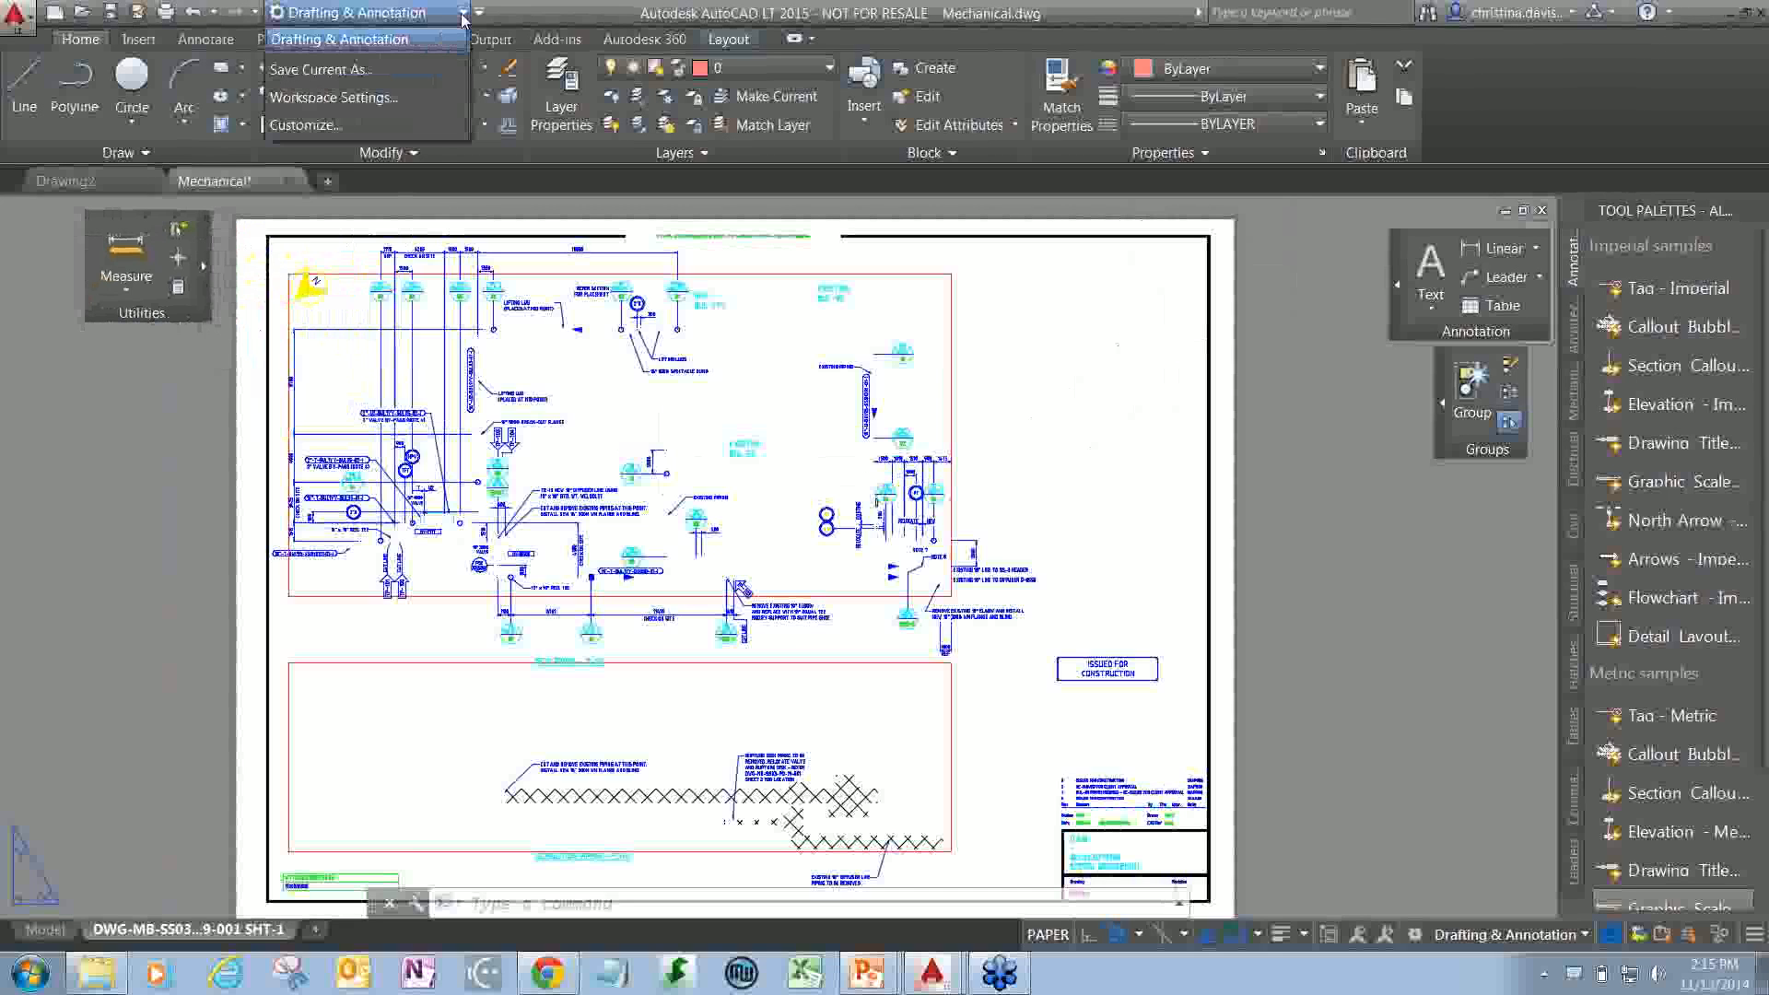
{"action": "left_click", "coordinate": [355, 78]}
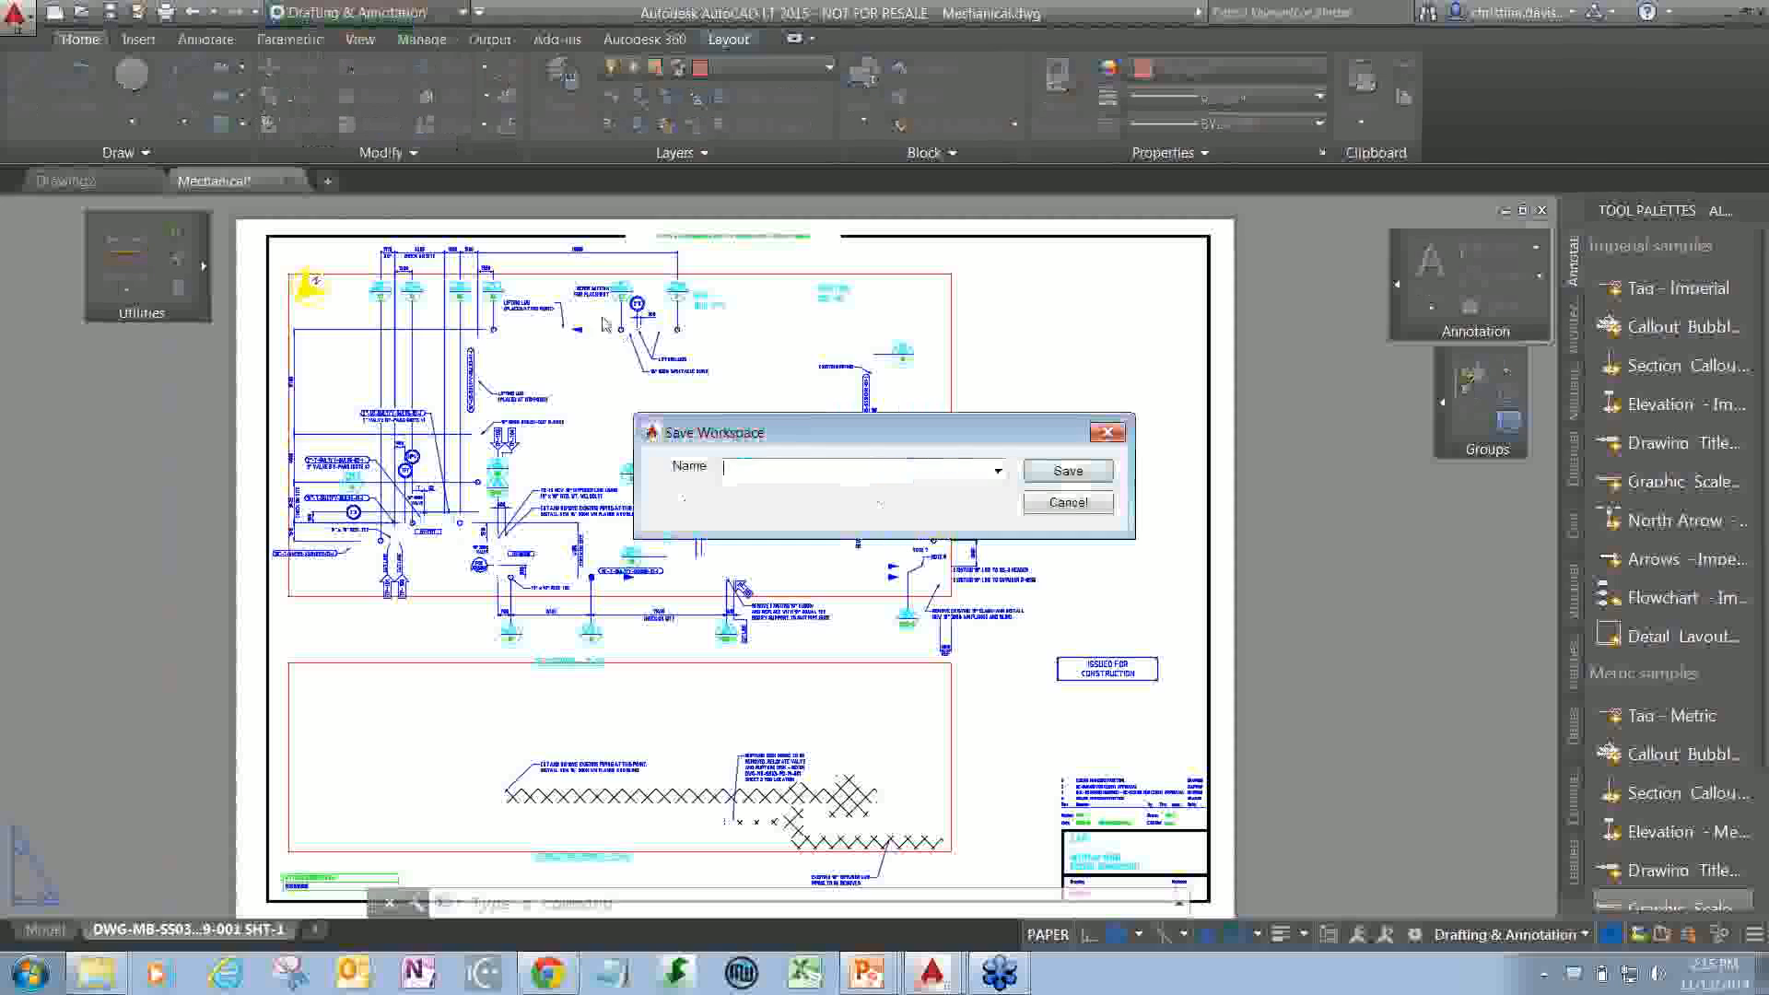
{"action": "type", "text": "Christina"}
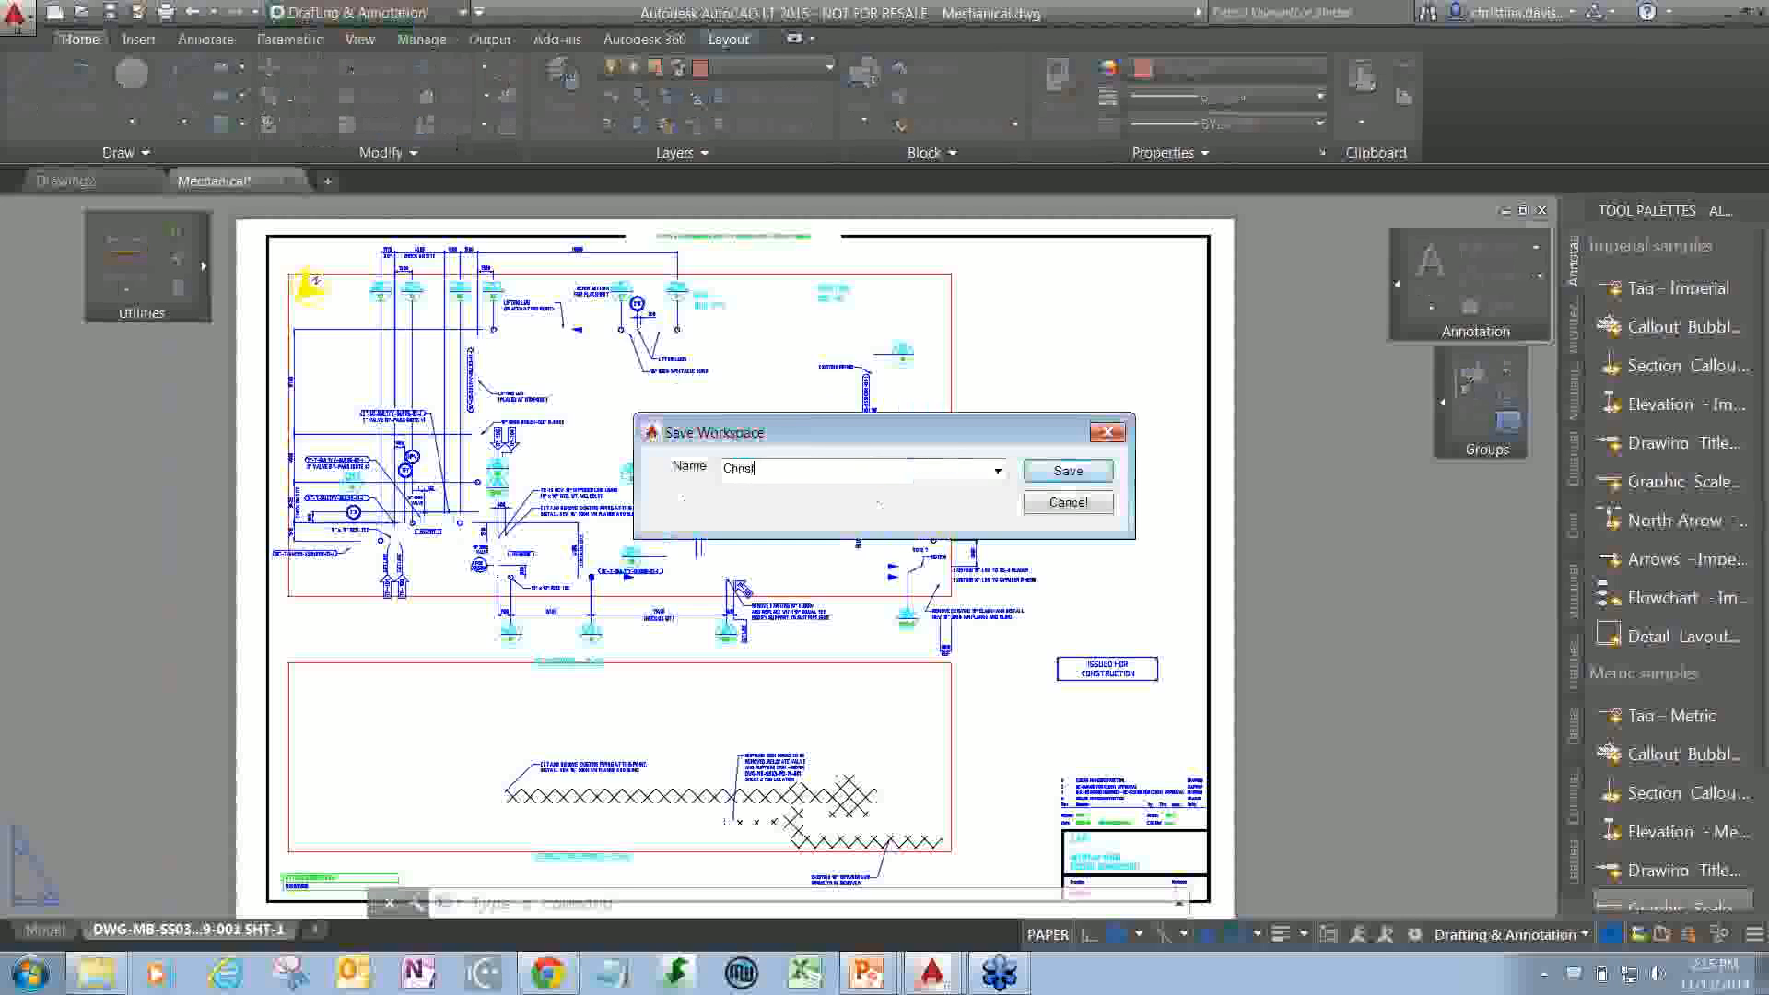
{"action": "type", "text": "'s Wspace"}
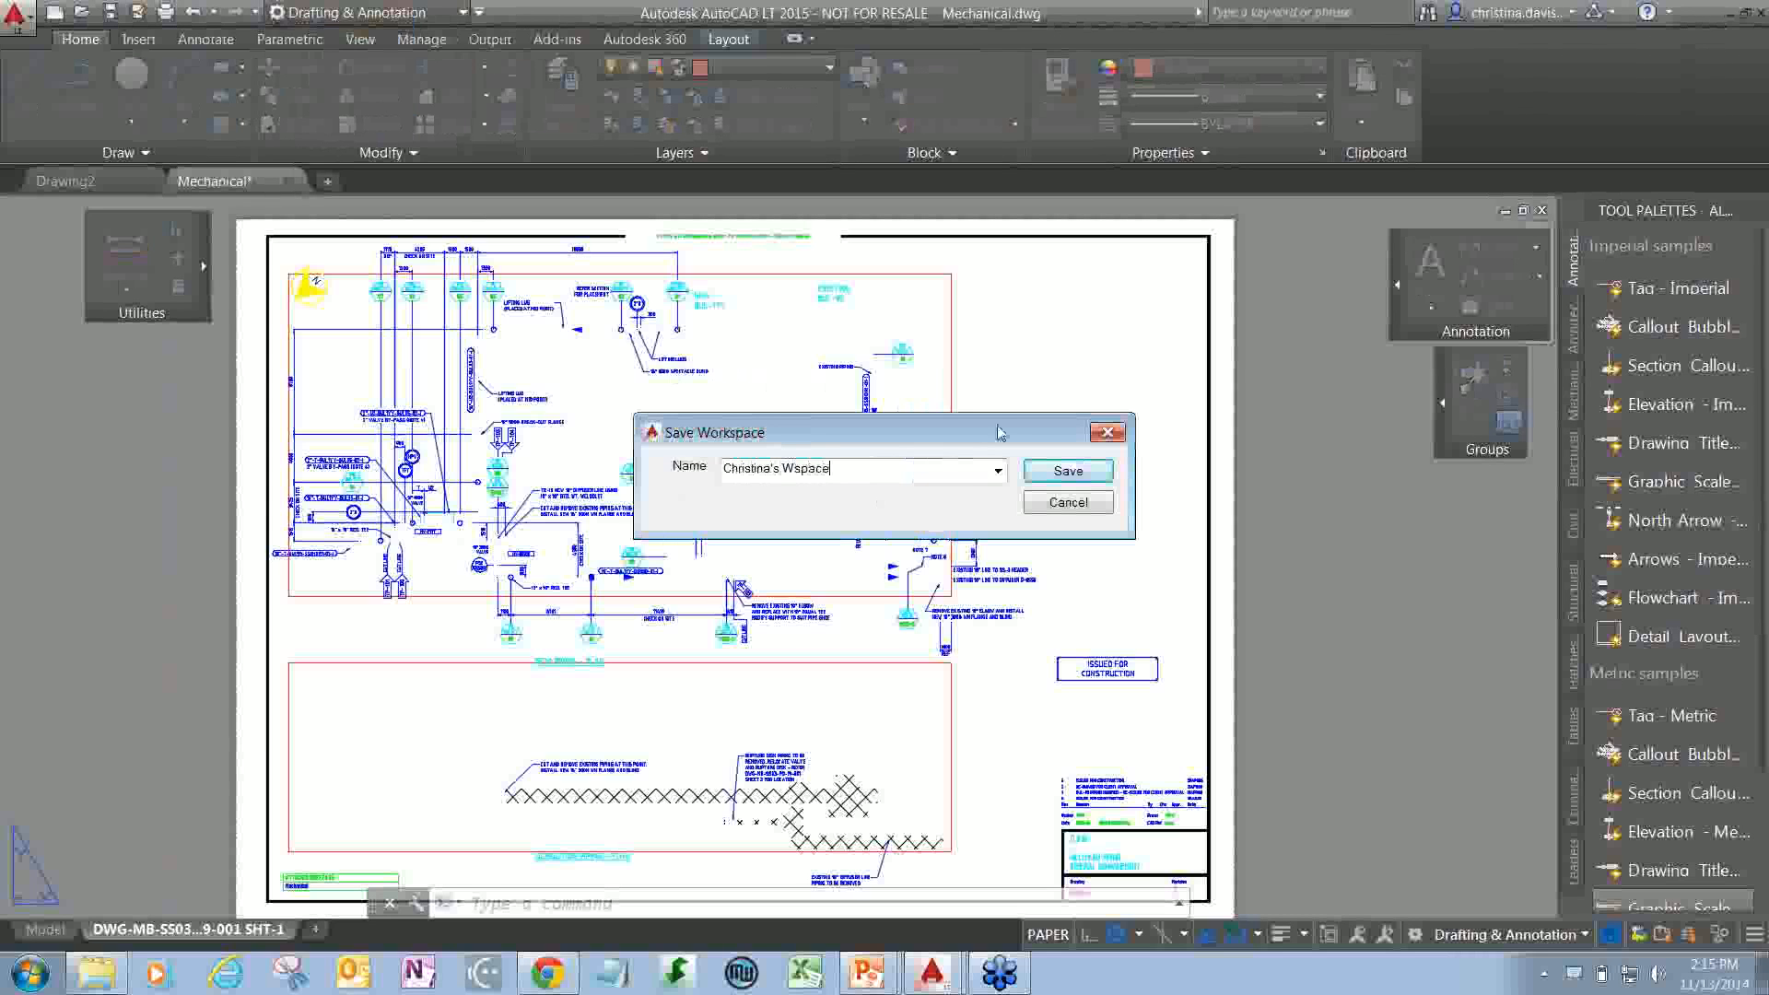
{"action": "left_click", "coordinate": [1051, 472]}
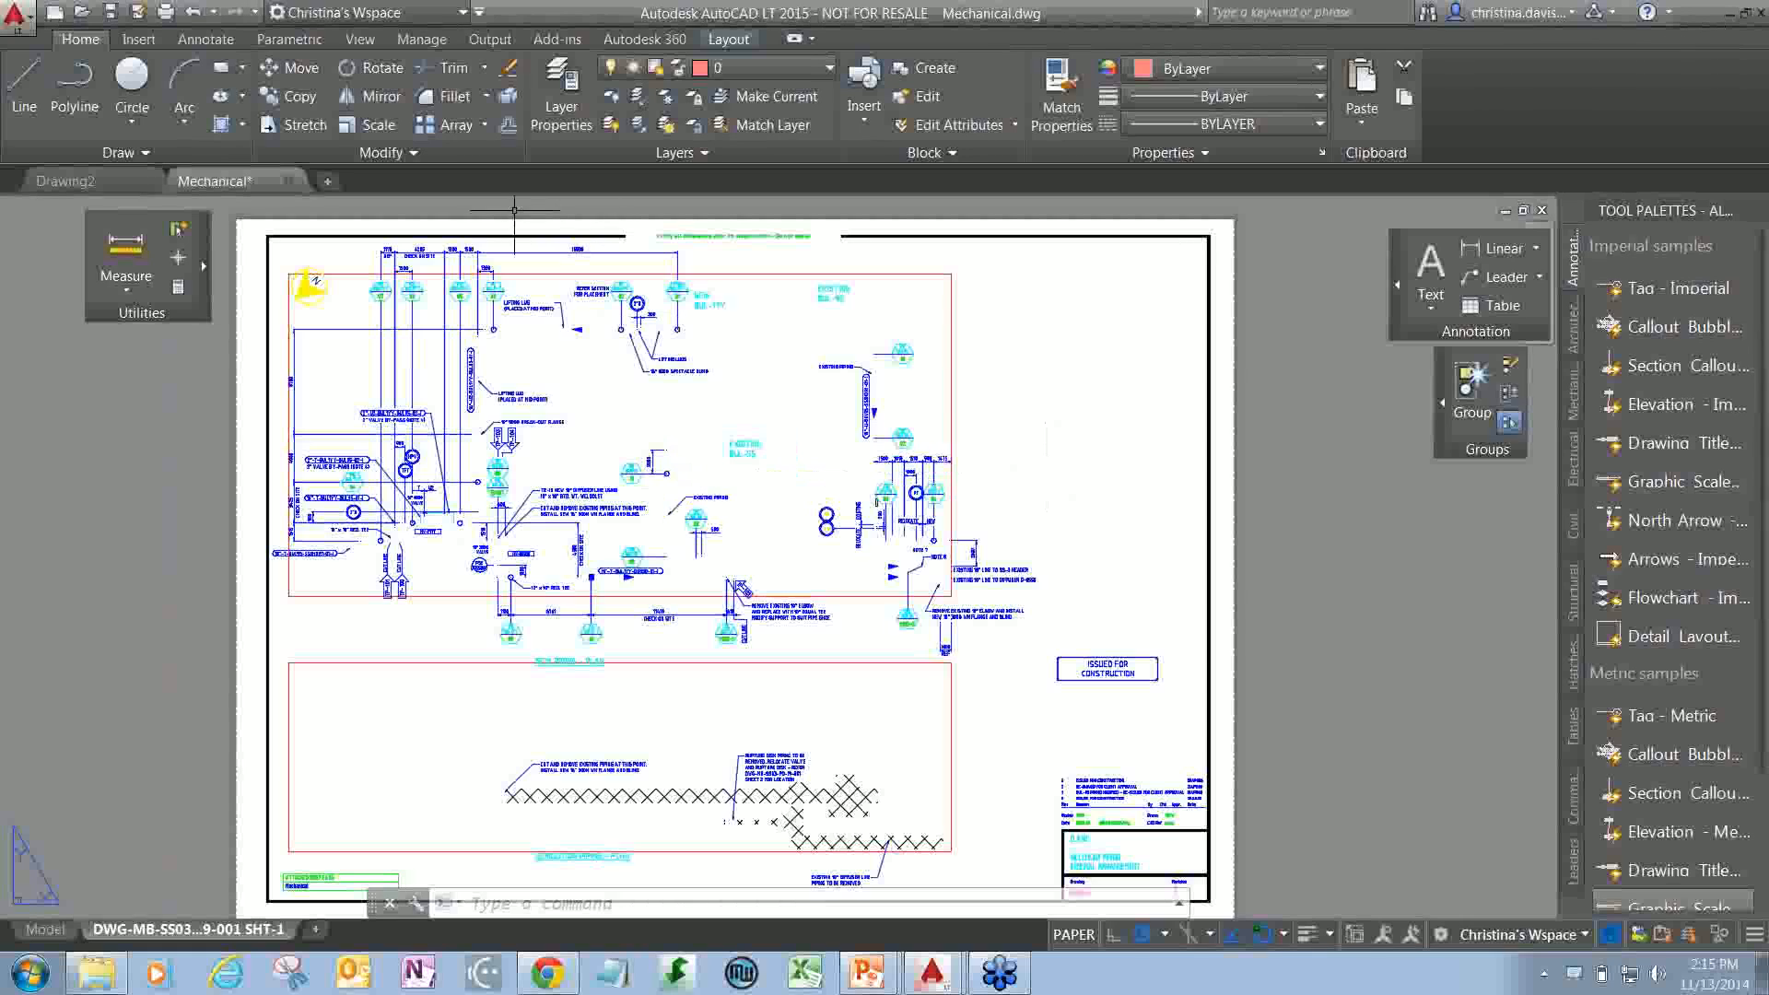
- Switch from the custom workspace to Drafting & Annotation, return to the custom one, and finish on Drafting & Annotation
{"action": "left_click", "coordinate": [441, 19]}
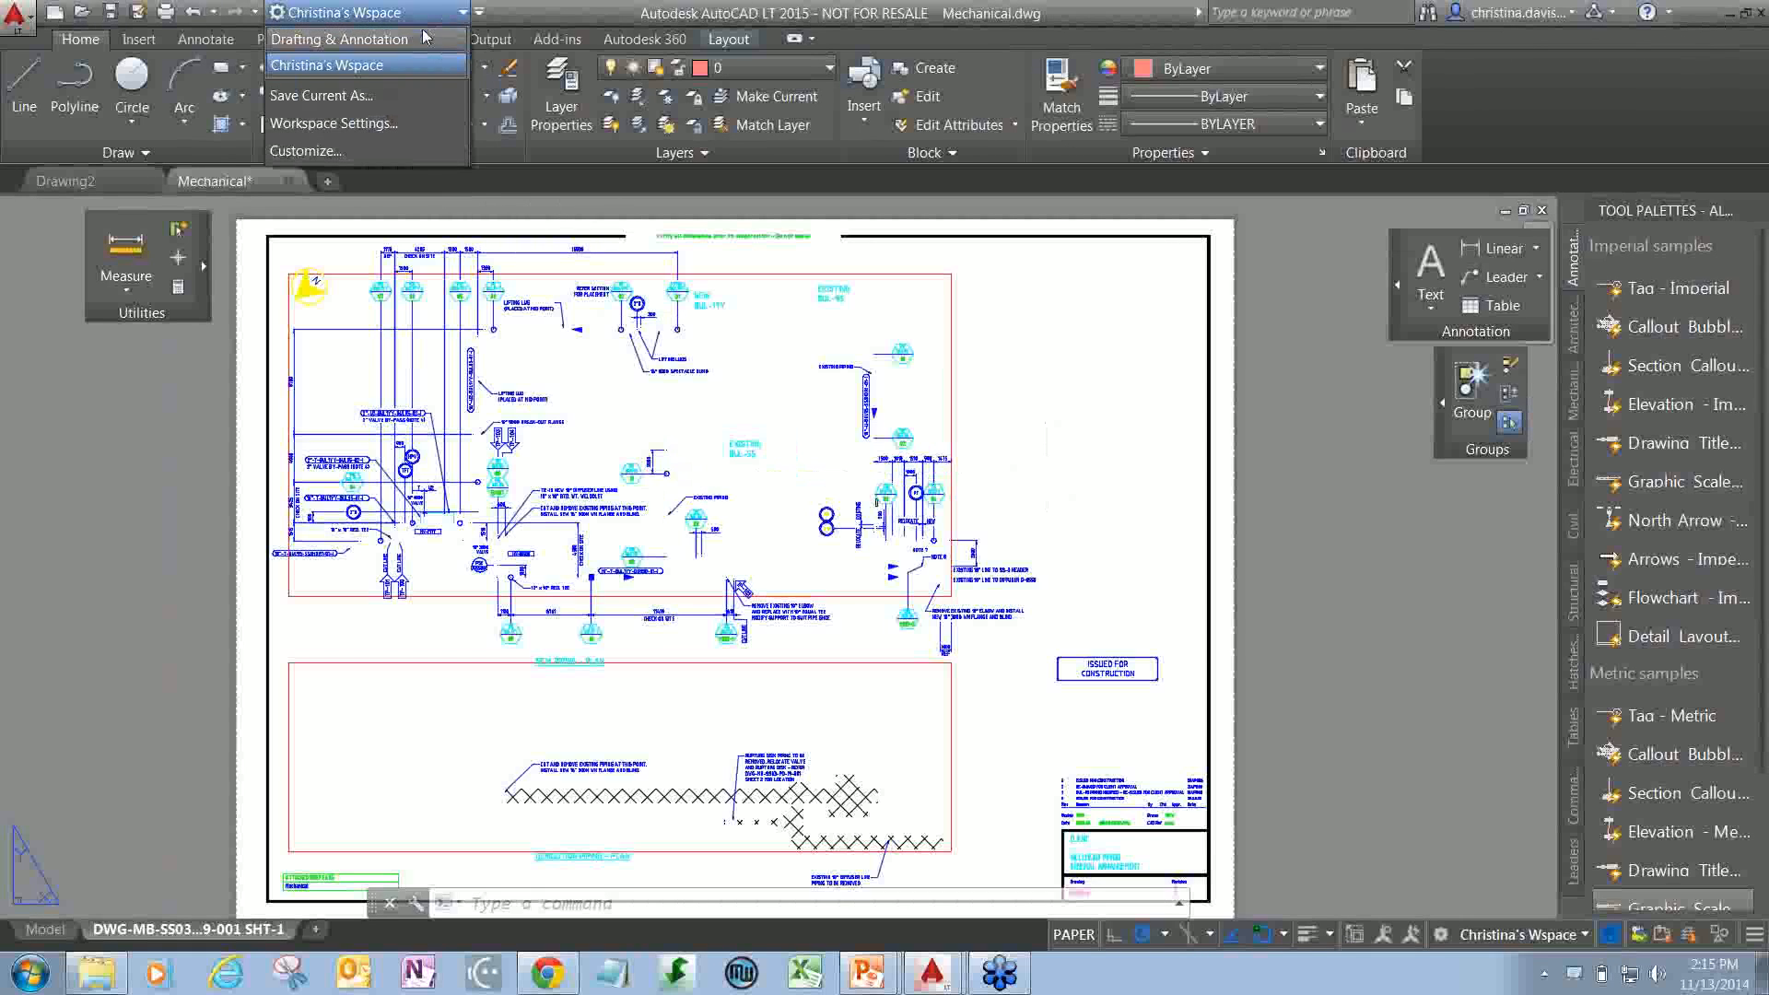
{"action": "left_click", "coordinate": [419, 66]}
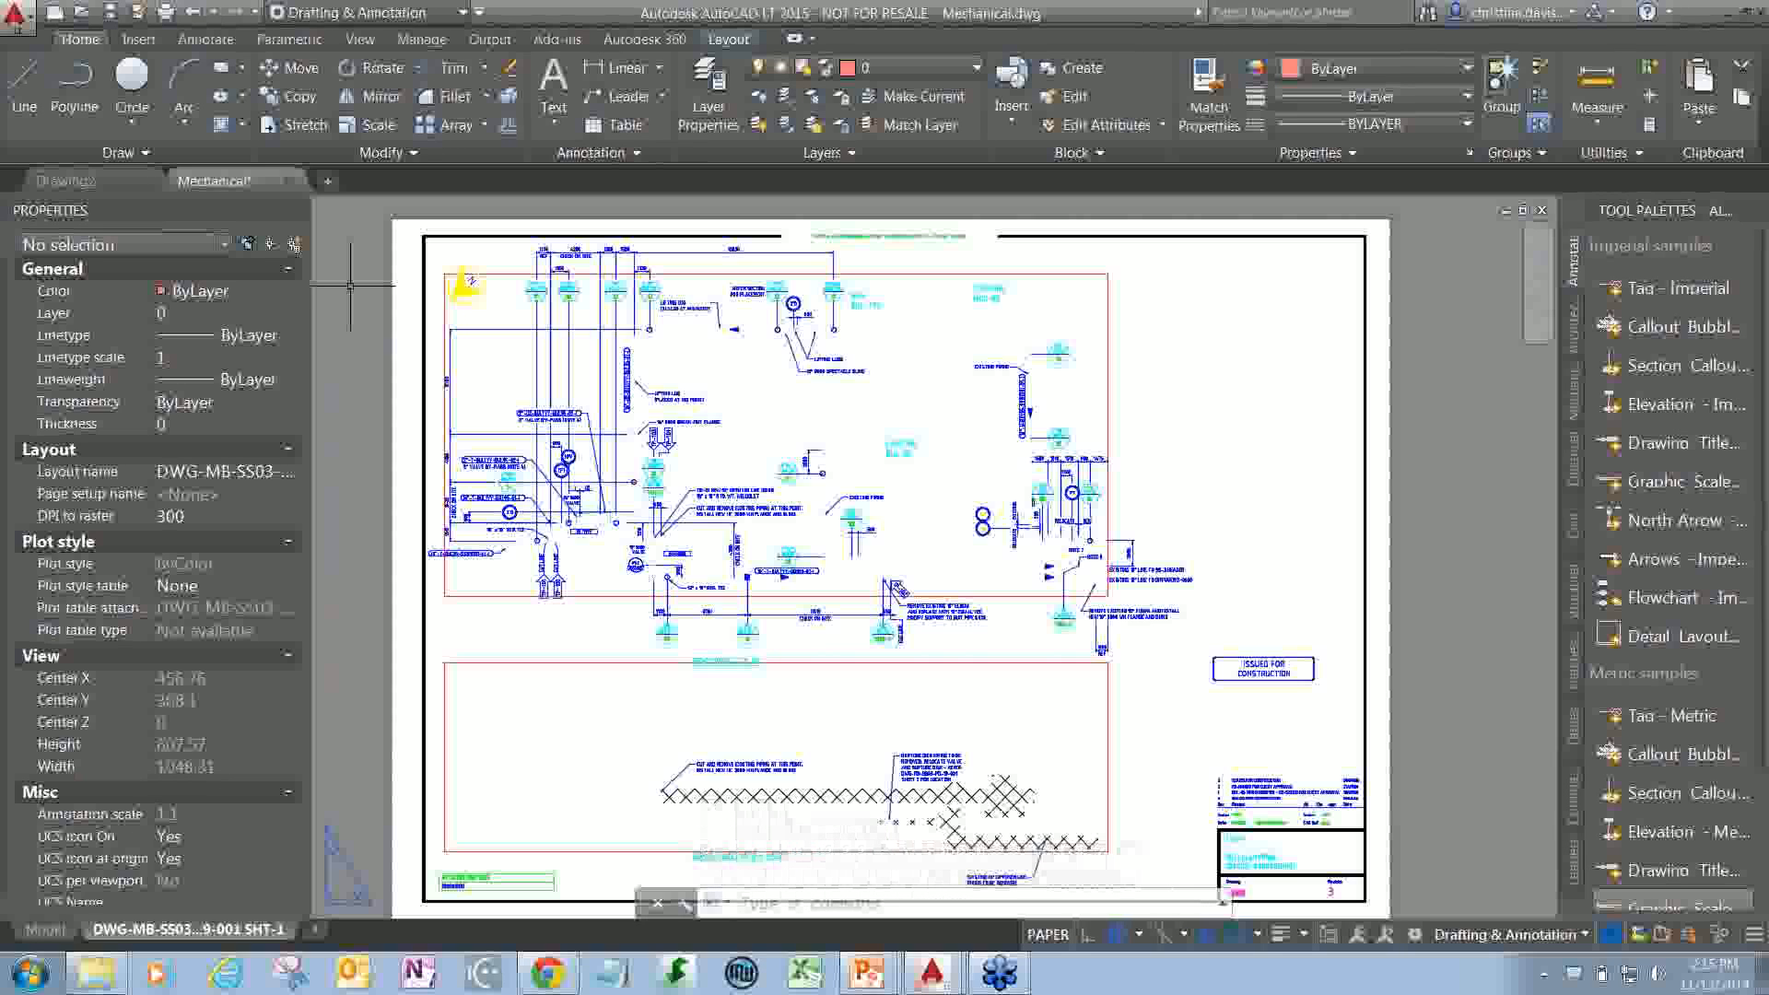
{"action": "left_click", "coordinate": [368, 13]}
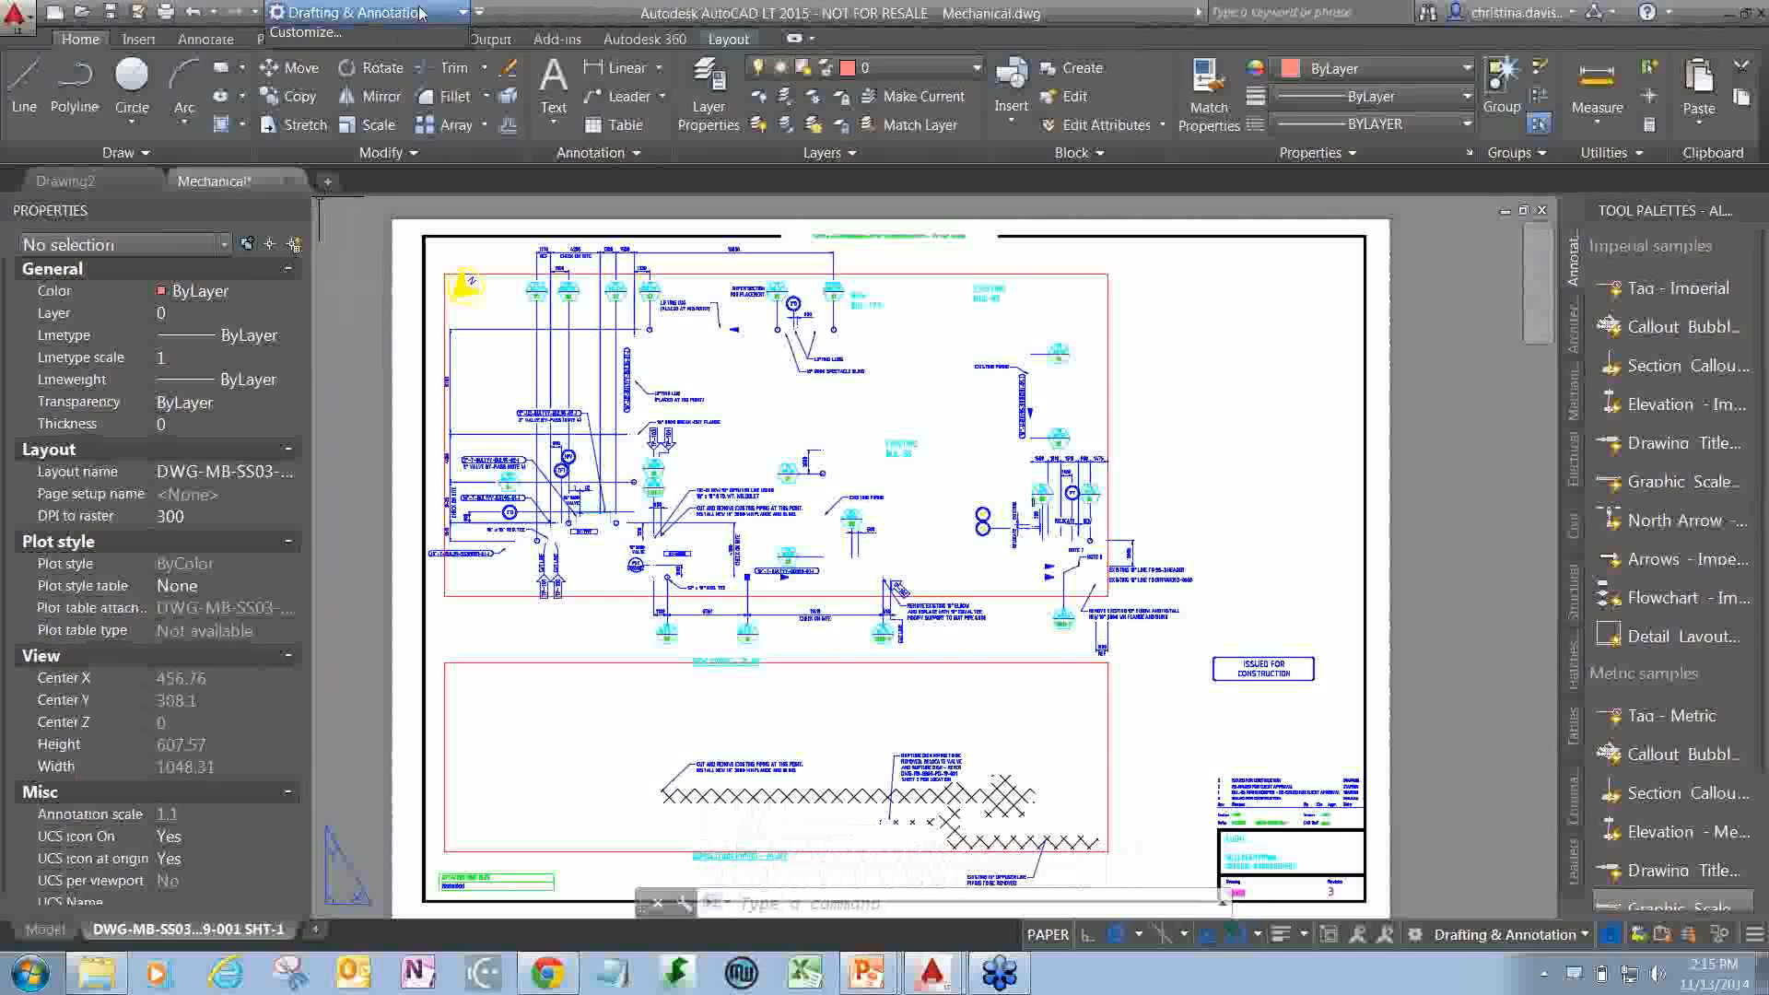
{"action": "left_click", "coordinate": [366, 67]}
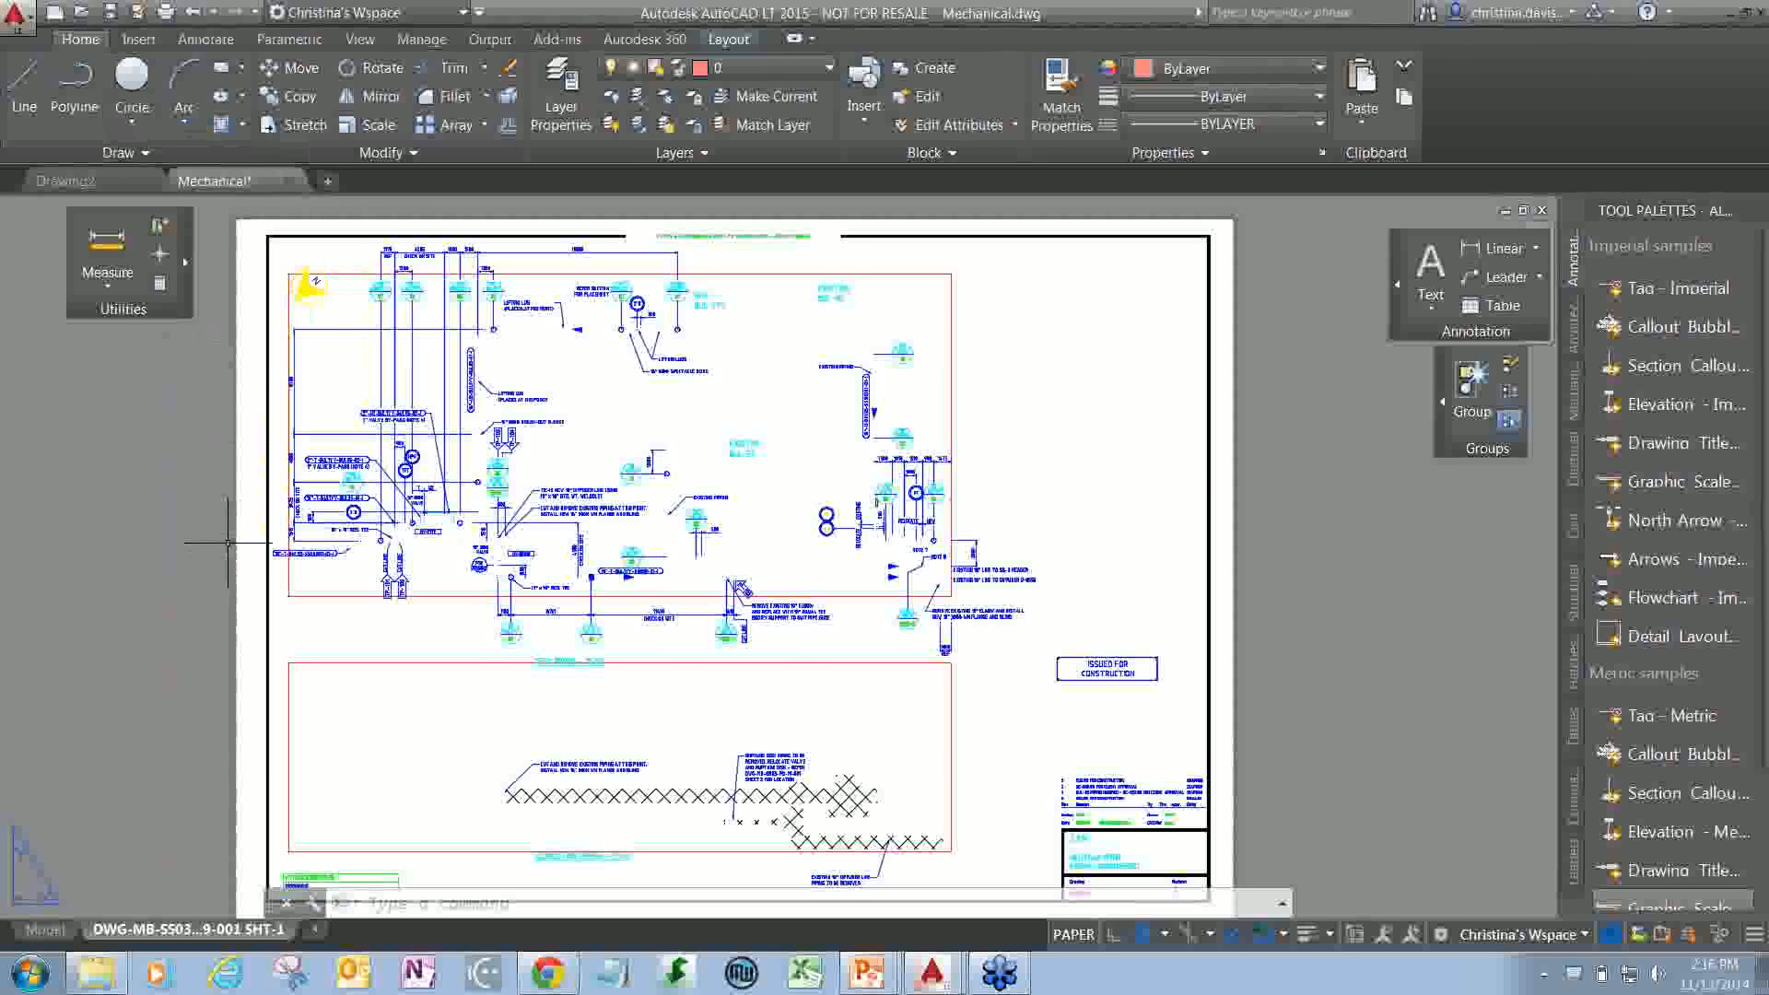
{"action": "left_click", "coordinate": [366, 13]}
{"action": "left_click", "coordinate": [352, 52]}
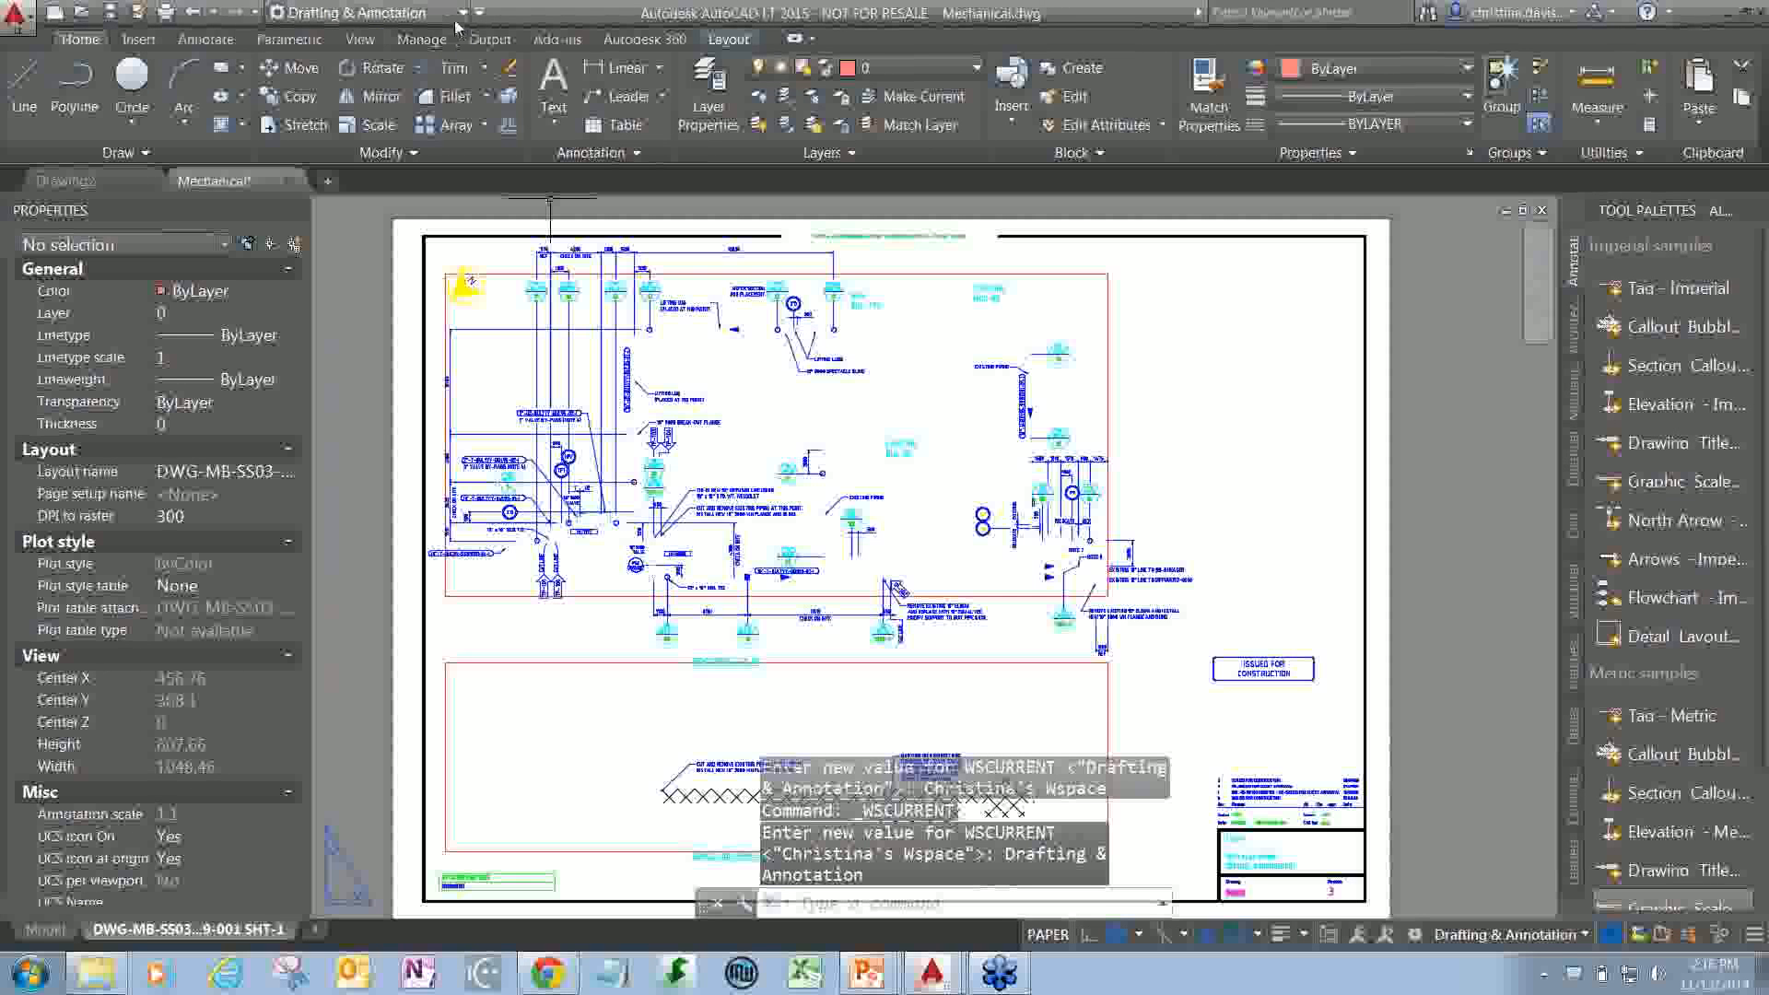
- Save the current interface arrangement over the existing Drafting & Annotation workspace
{"action": "left_click", "coordinate": [458, 15]}
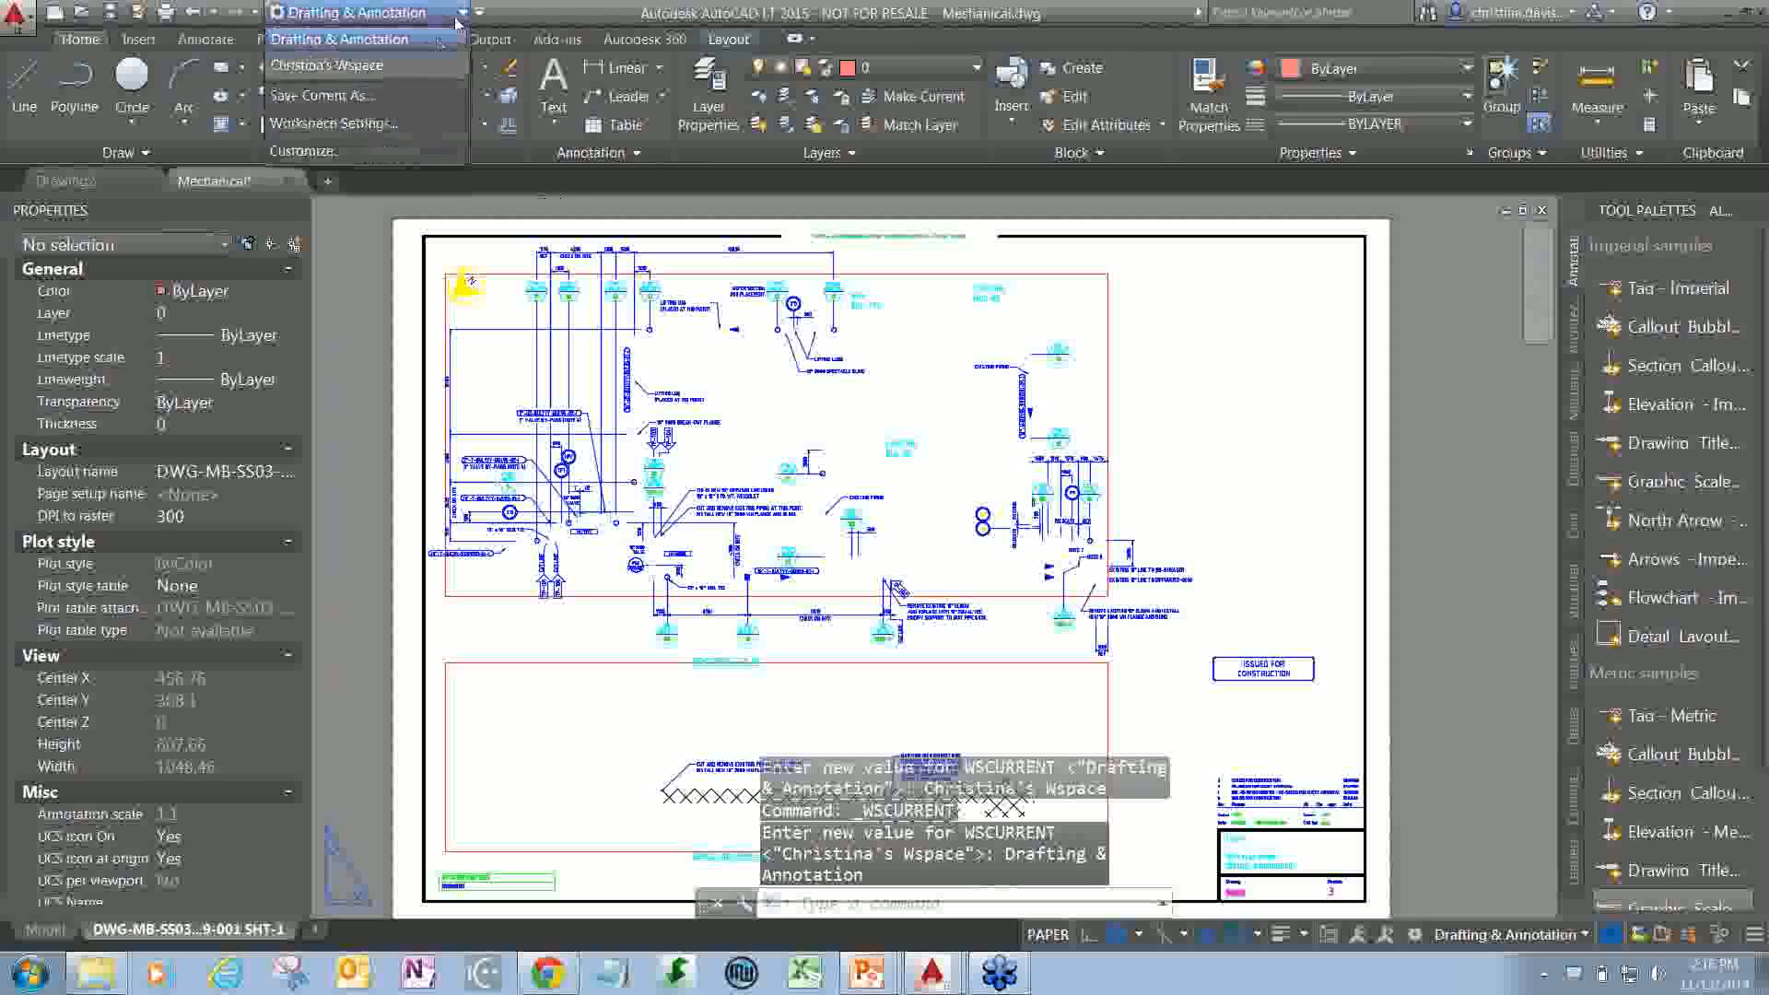
{"action": "left_click", "coordinate": [358, 102]}
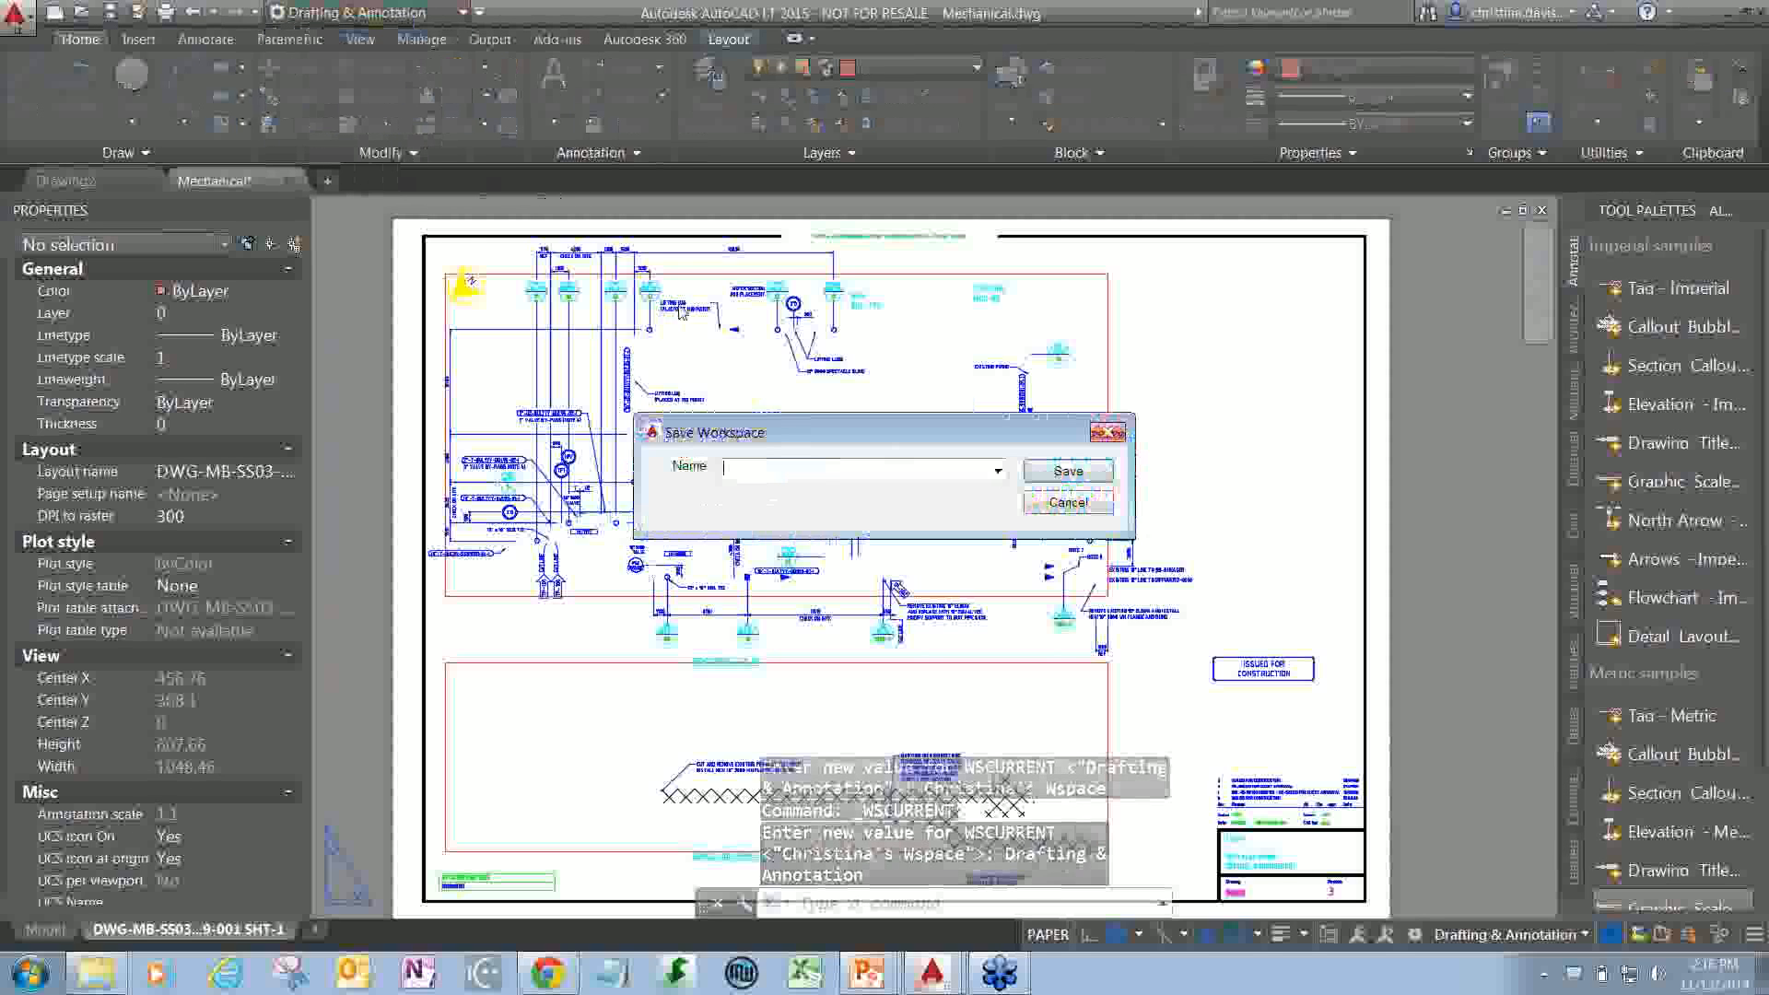
{"action": "left_click", "coordinate": [998, 471]}
{"action": "left_click", "coordinate": [819, 517]}
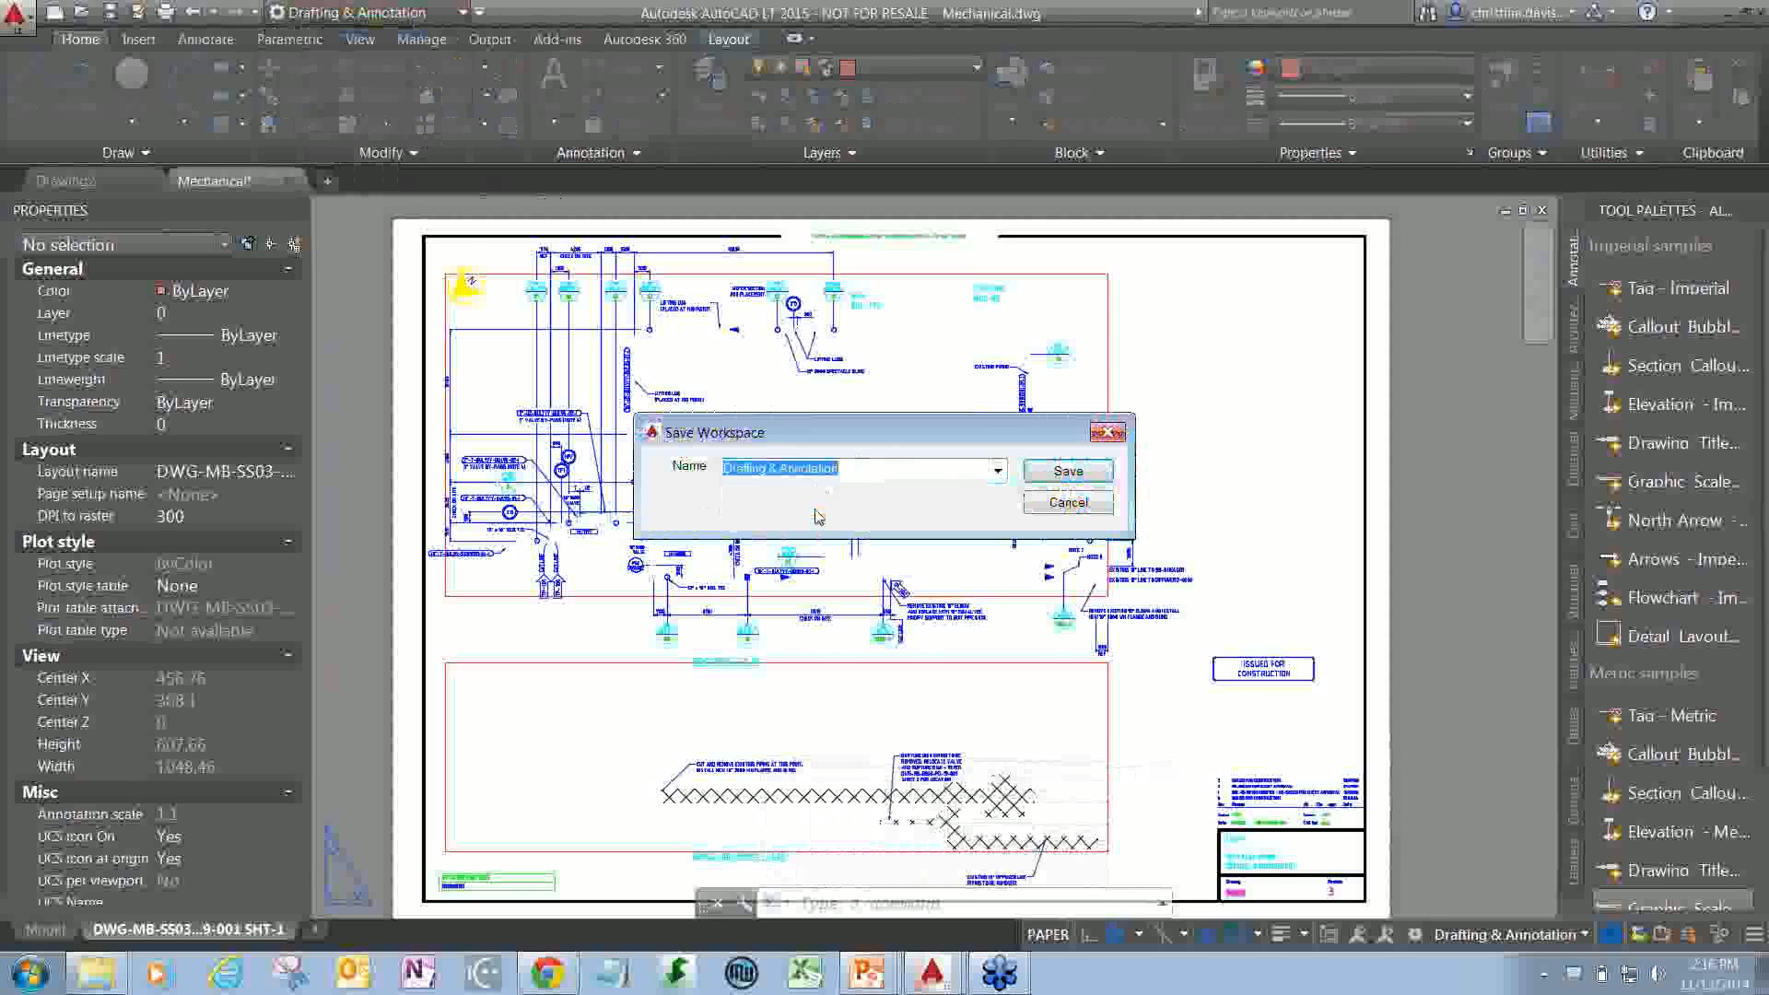
{"action": "left_click", "coordinate": [1096, 479]}
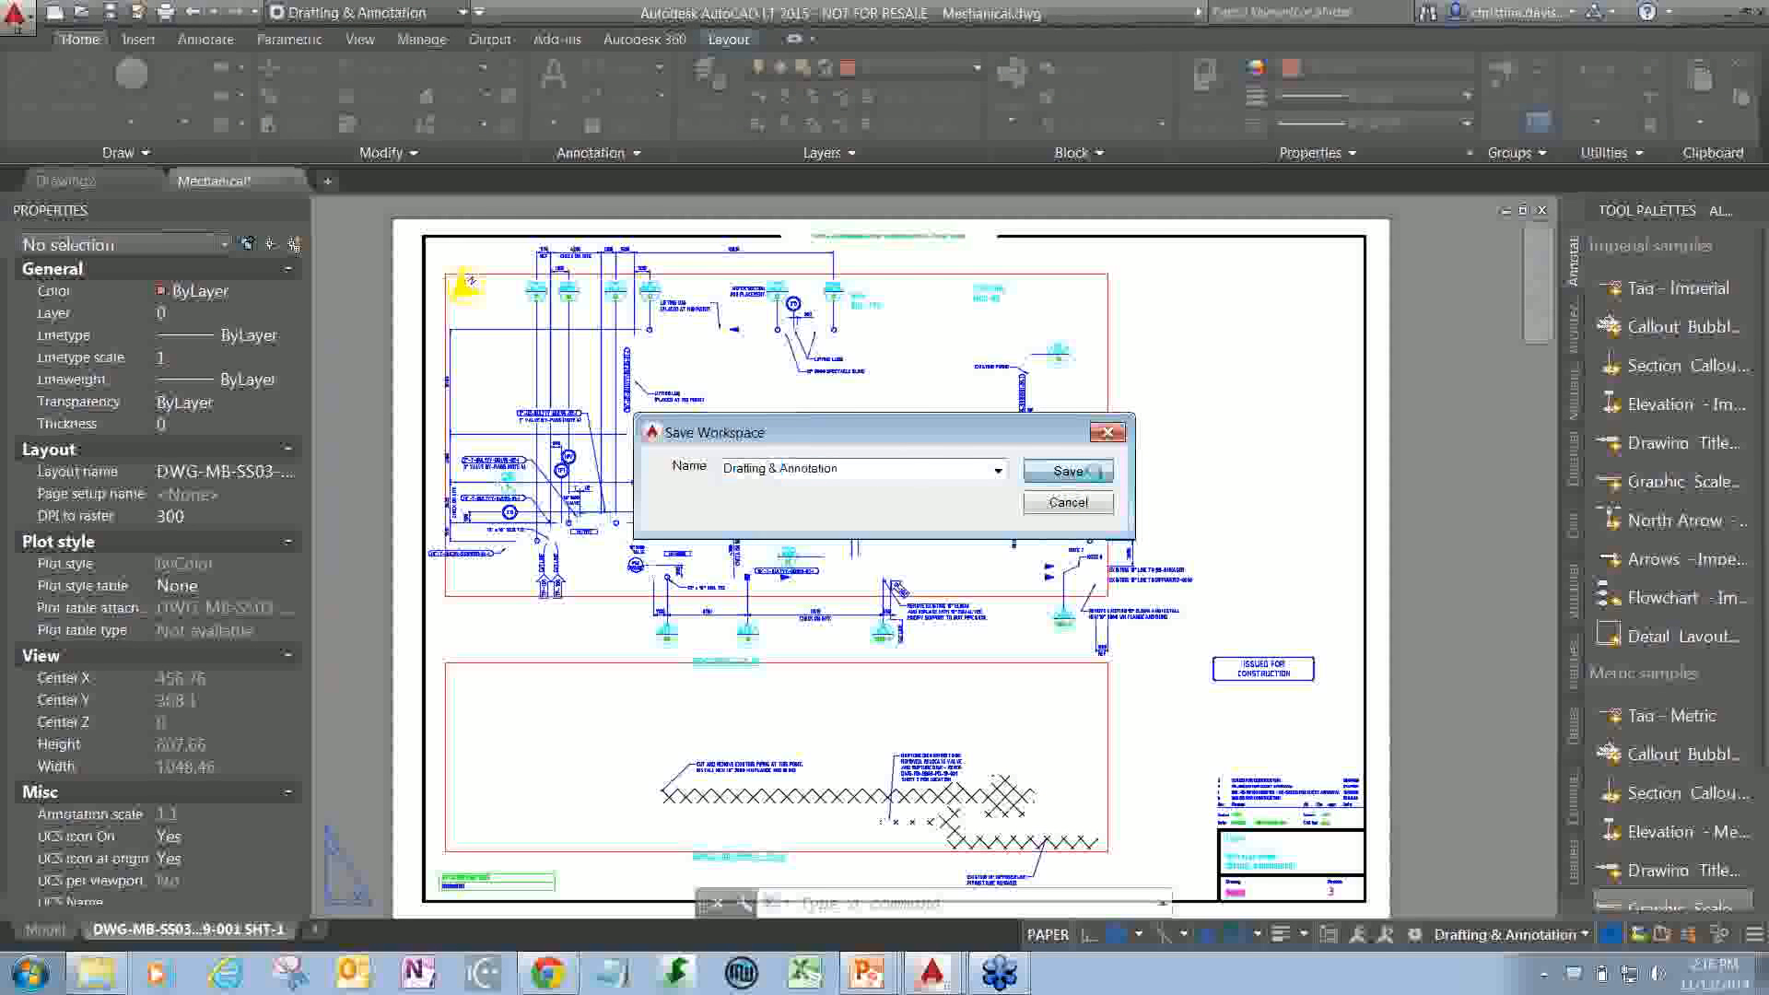
{"action": "left_click", "coordinate": [1096, 478]}
{"action": "left_click", "coordinate": [947, 502]}
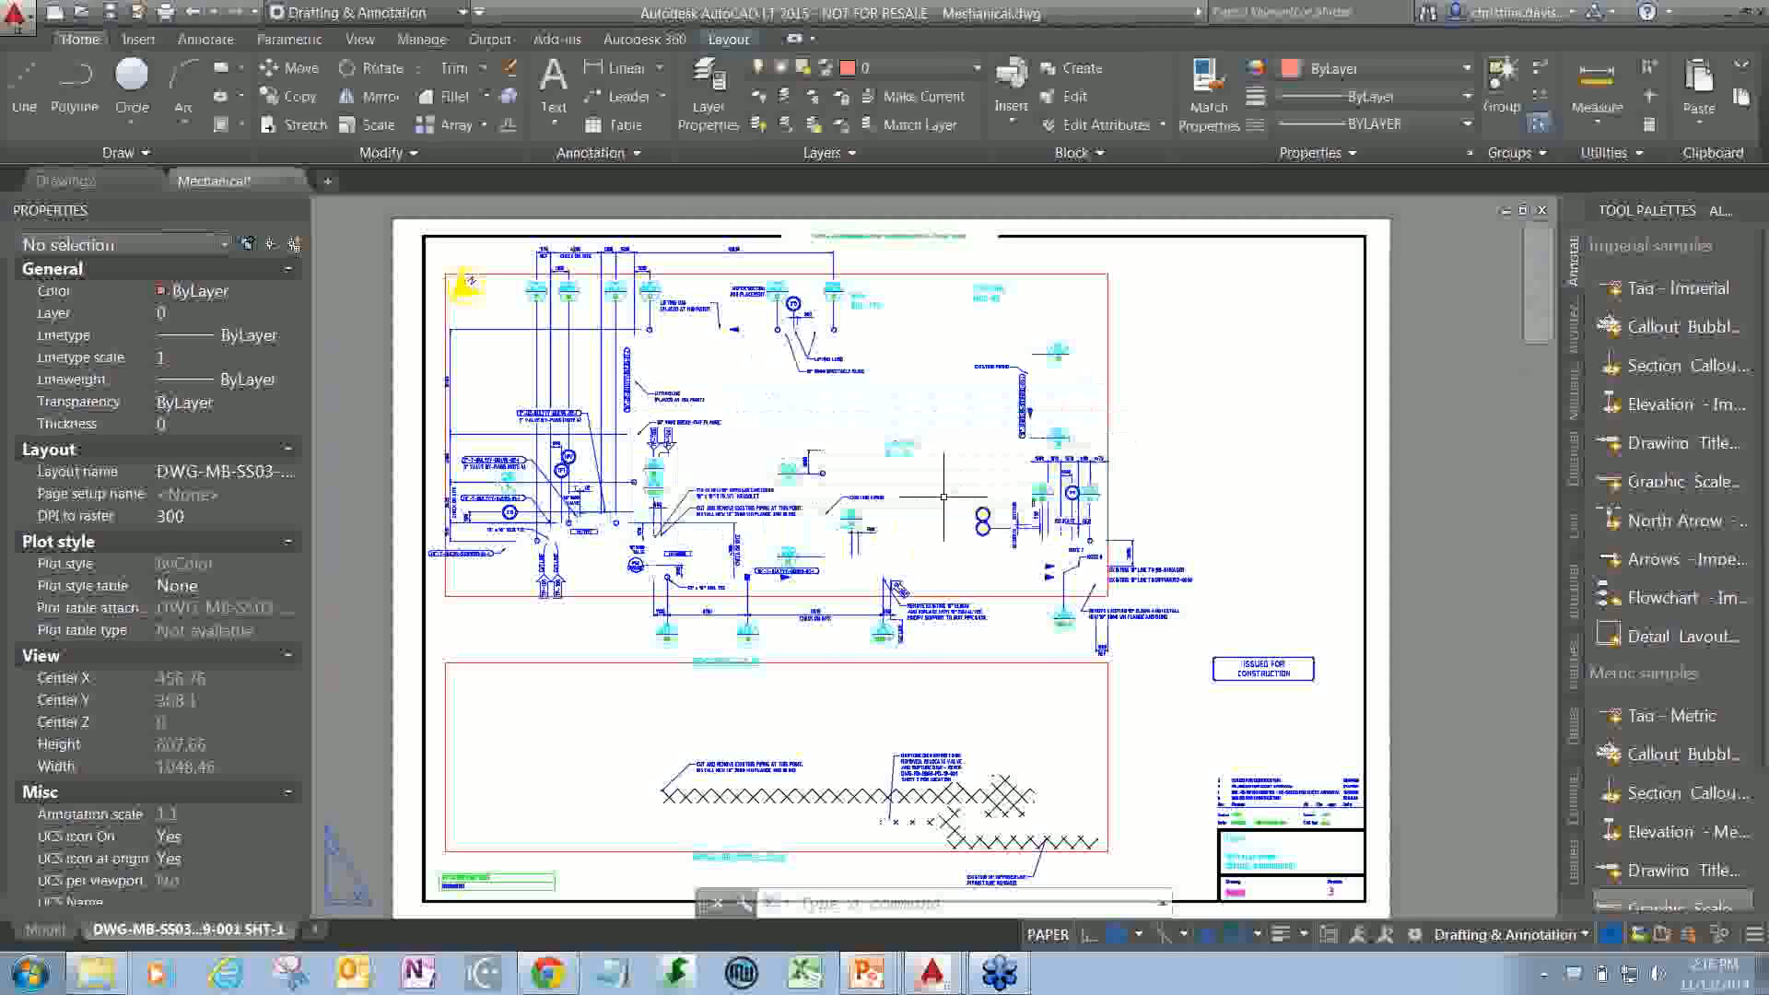
- Run the CUI command and create a new workspace named with a colleague's first name in possessive form followed by "Wspace"
{"action": "type", "text": "CUI"}
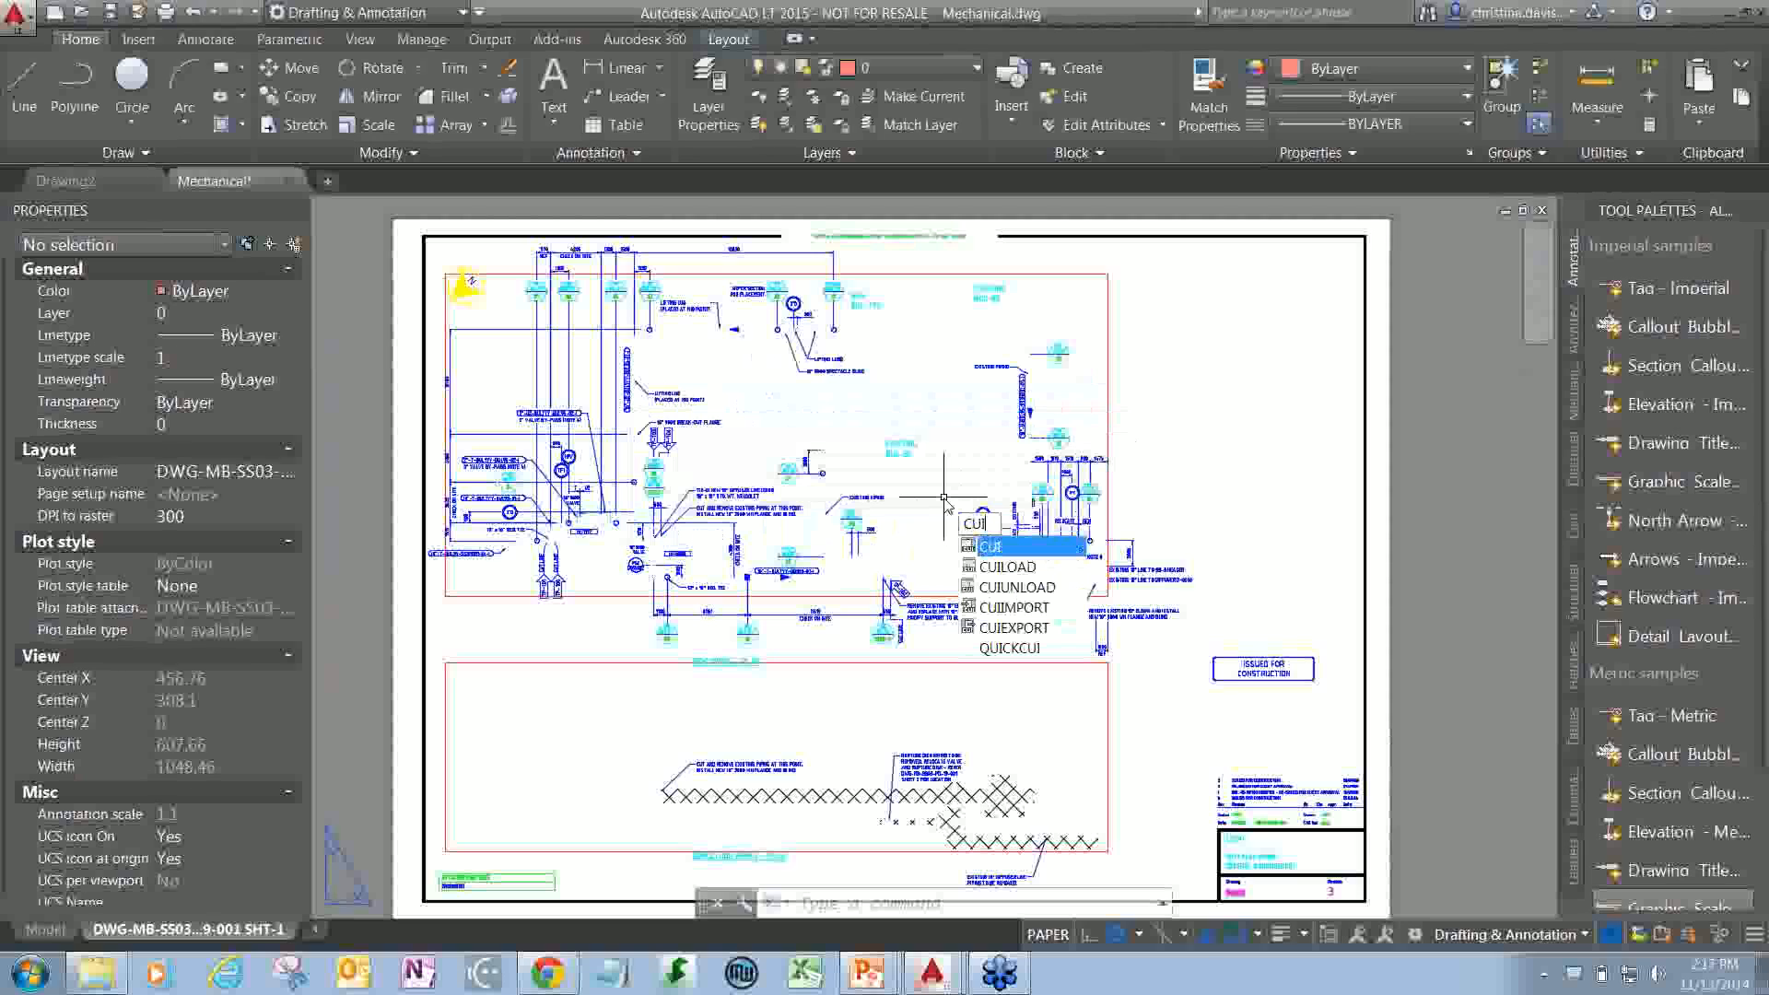
{"action": "key", "text": "Return"}
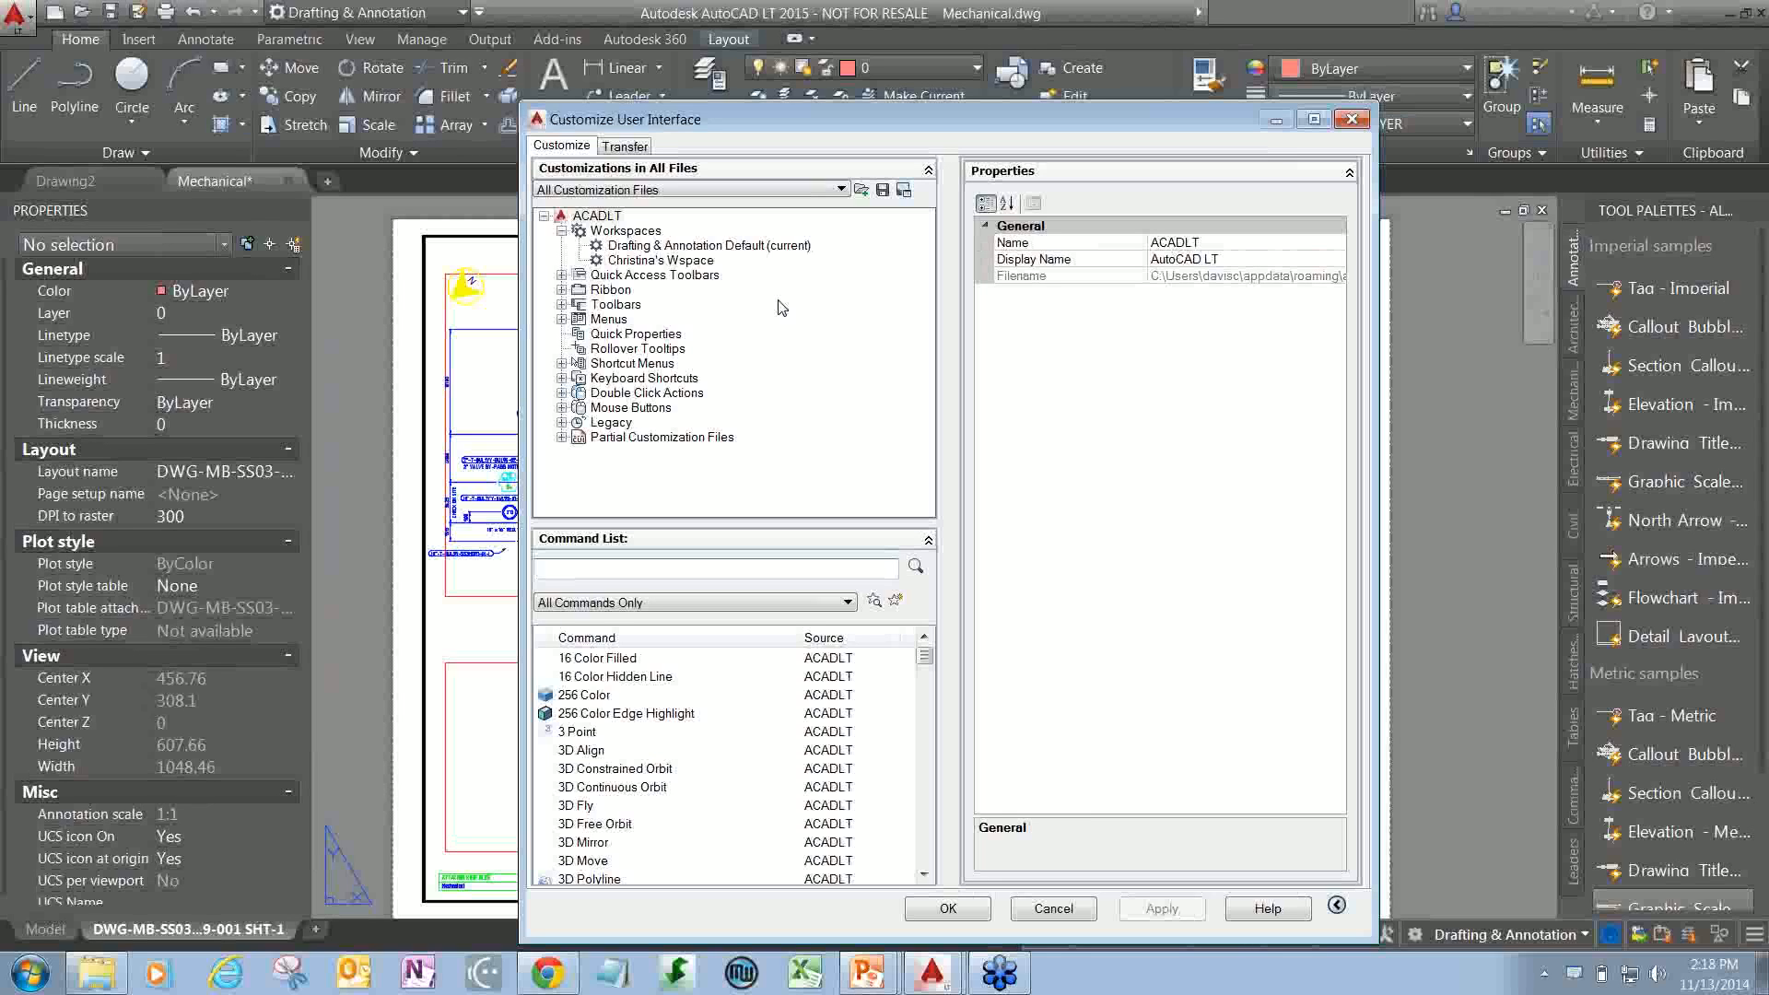
{"action": "right_click", "coordinate": [660, 238]}
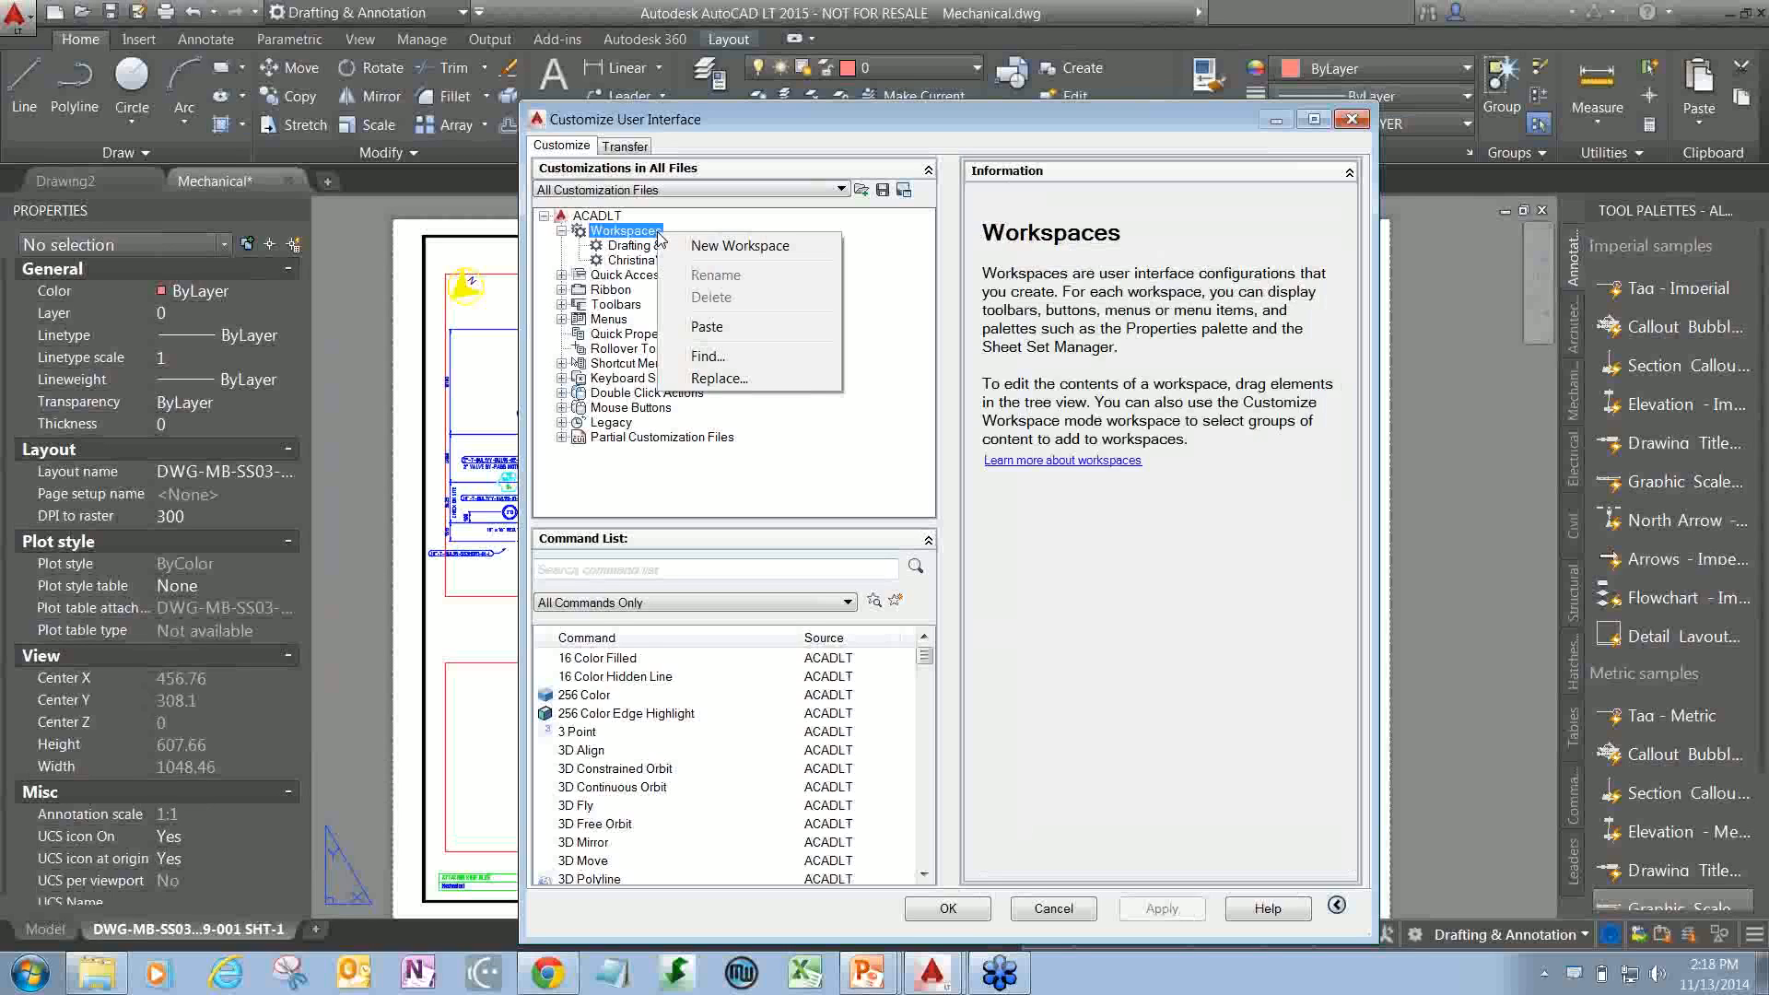
{"action": "left_click", "coordinate": [707, 246]}
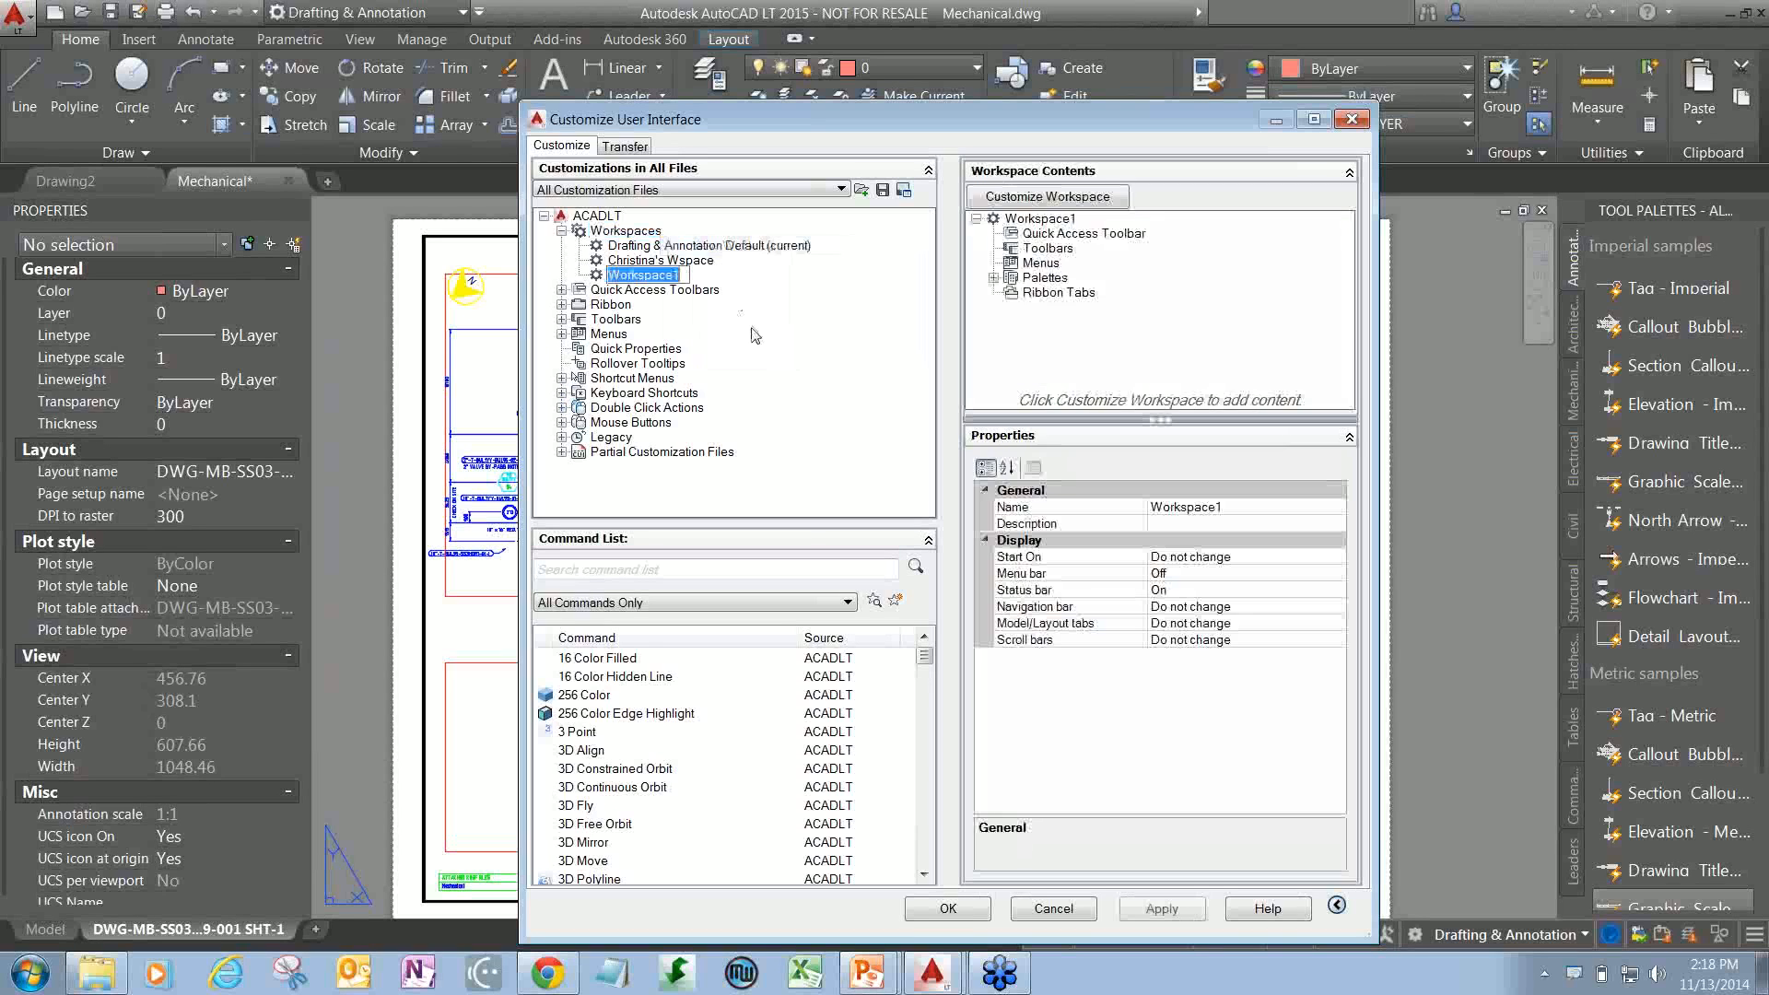
{"action": "type", "text": "Shawn"}
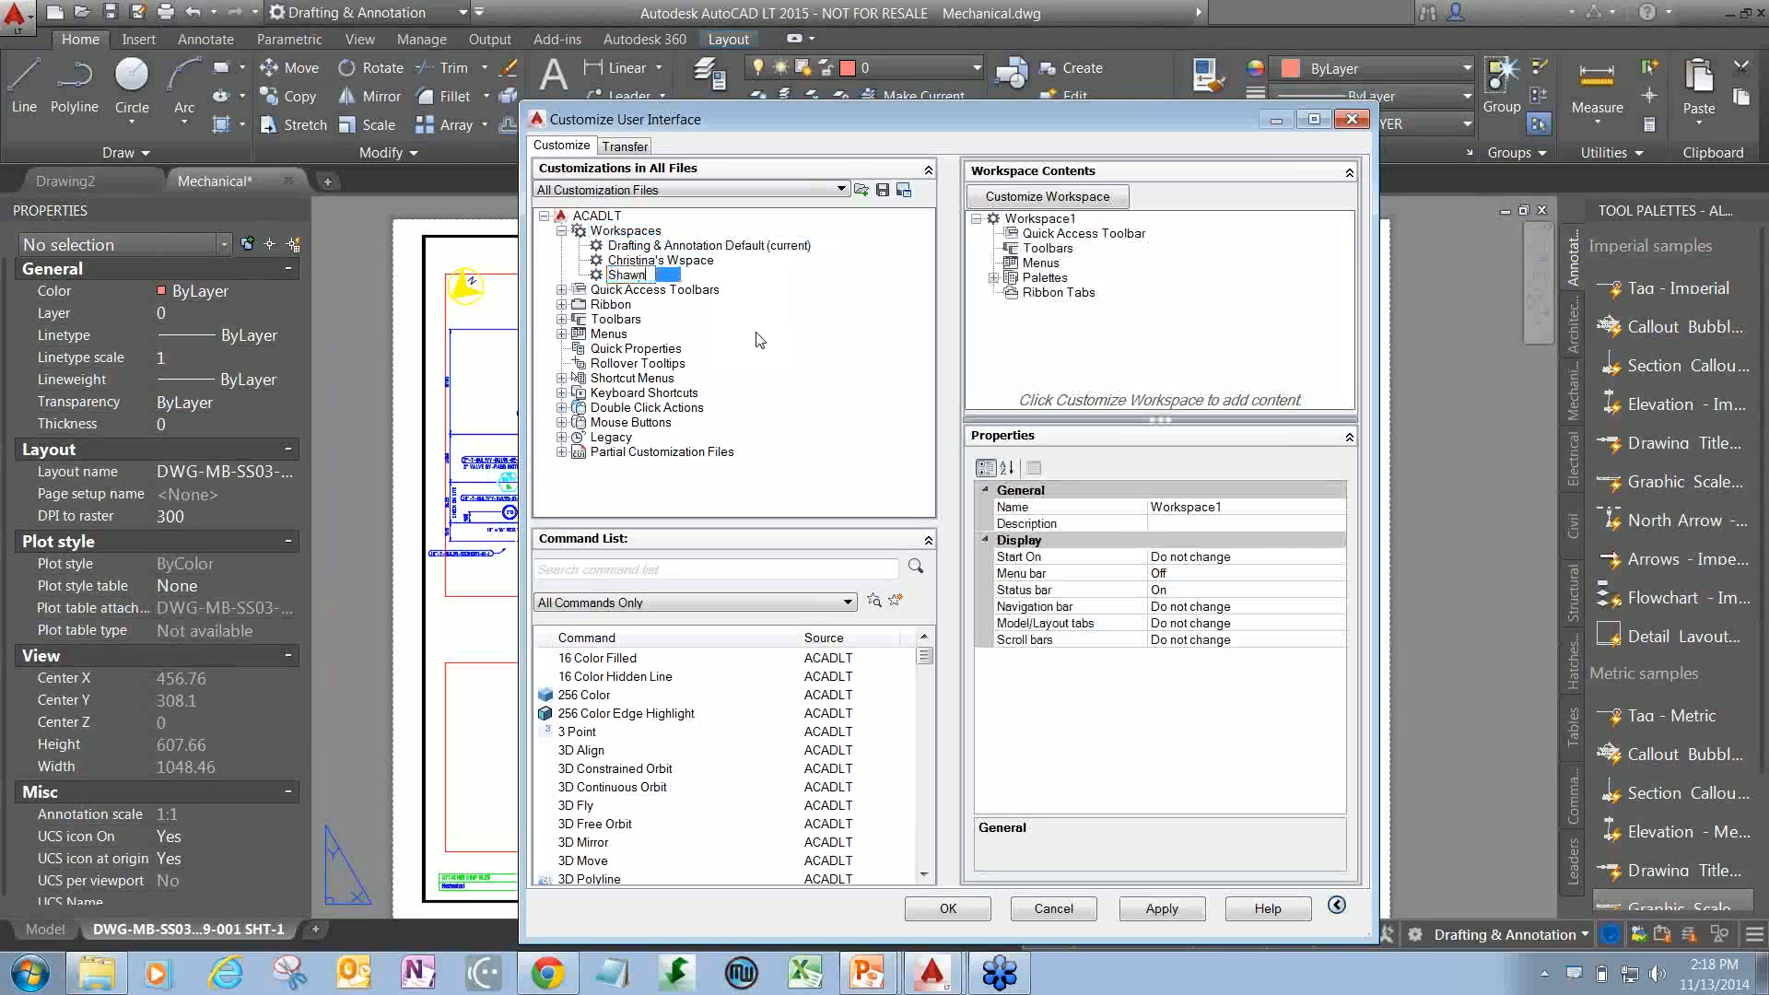
{"action": "type", "text": "'s Wspace"}
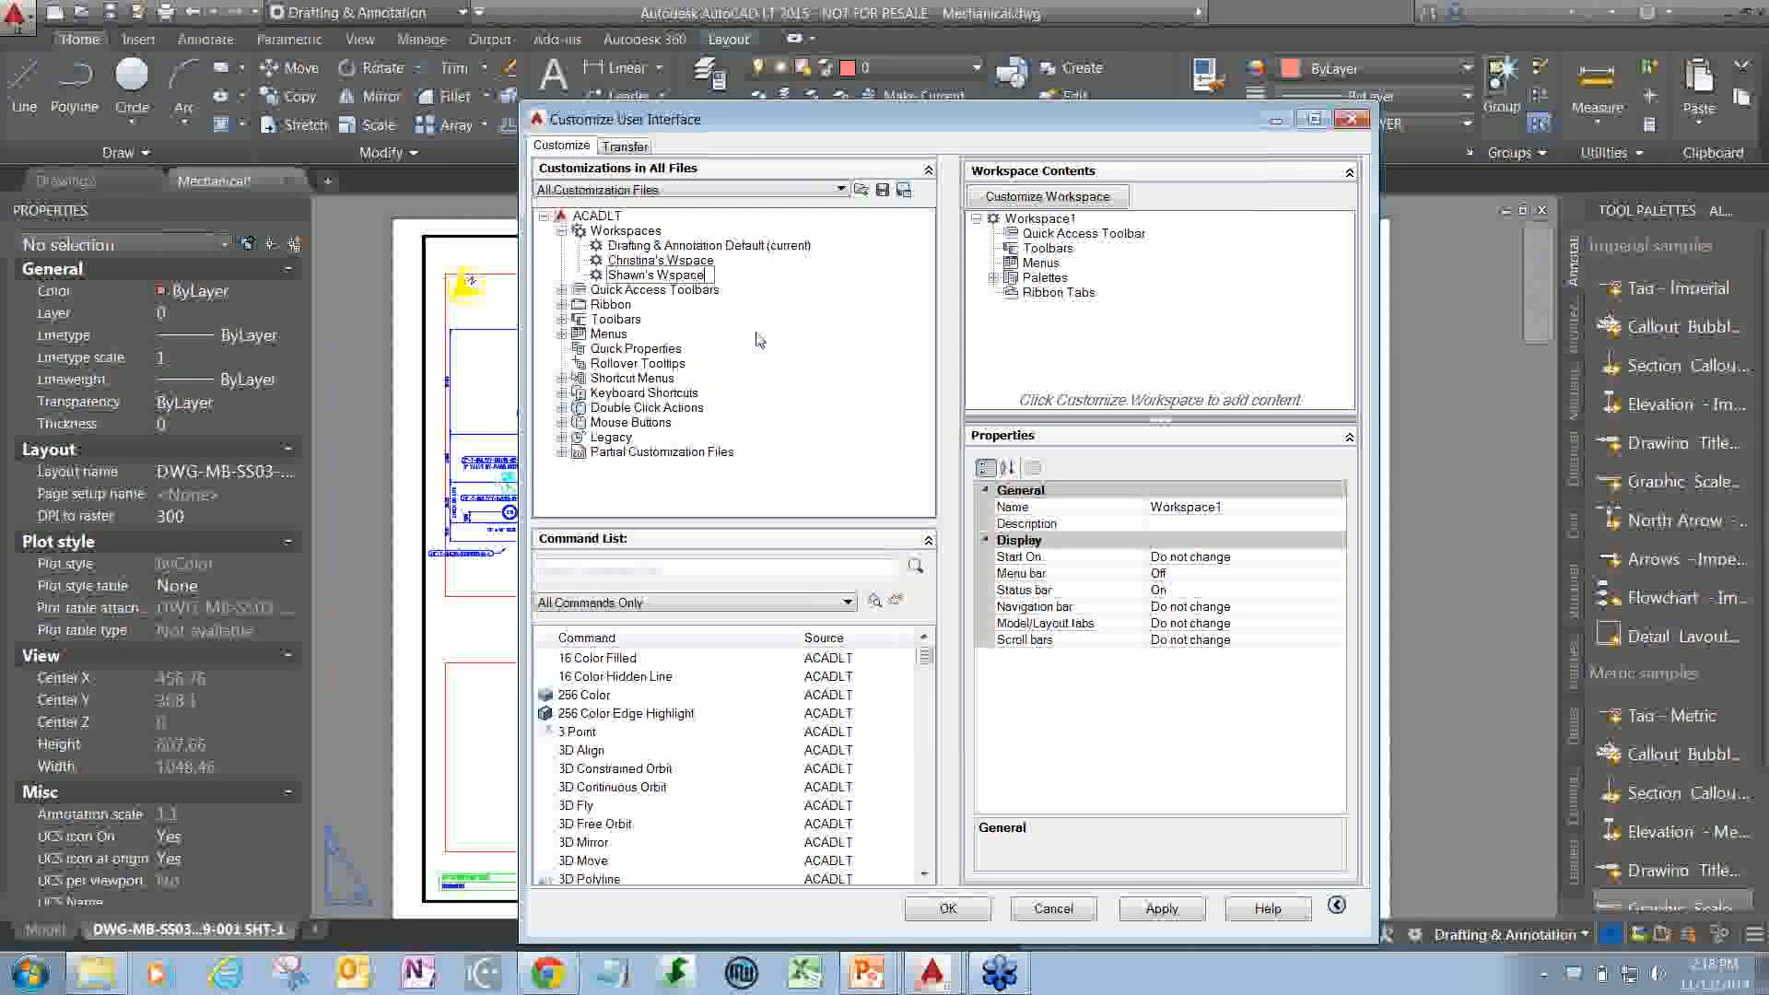
{"action": "key", "text": "Return"}
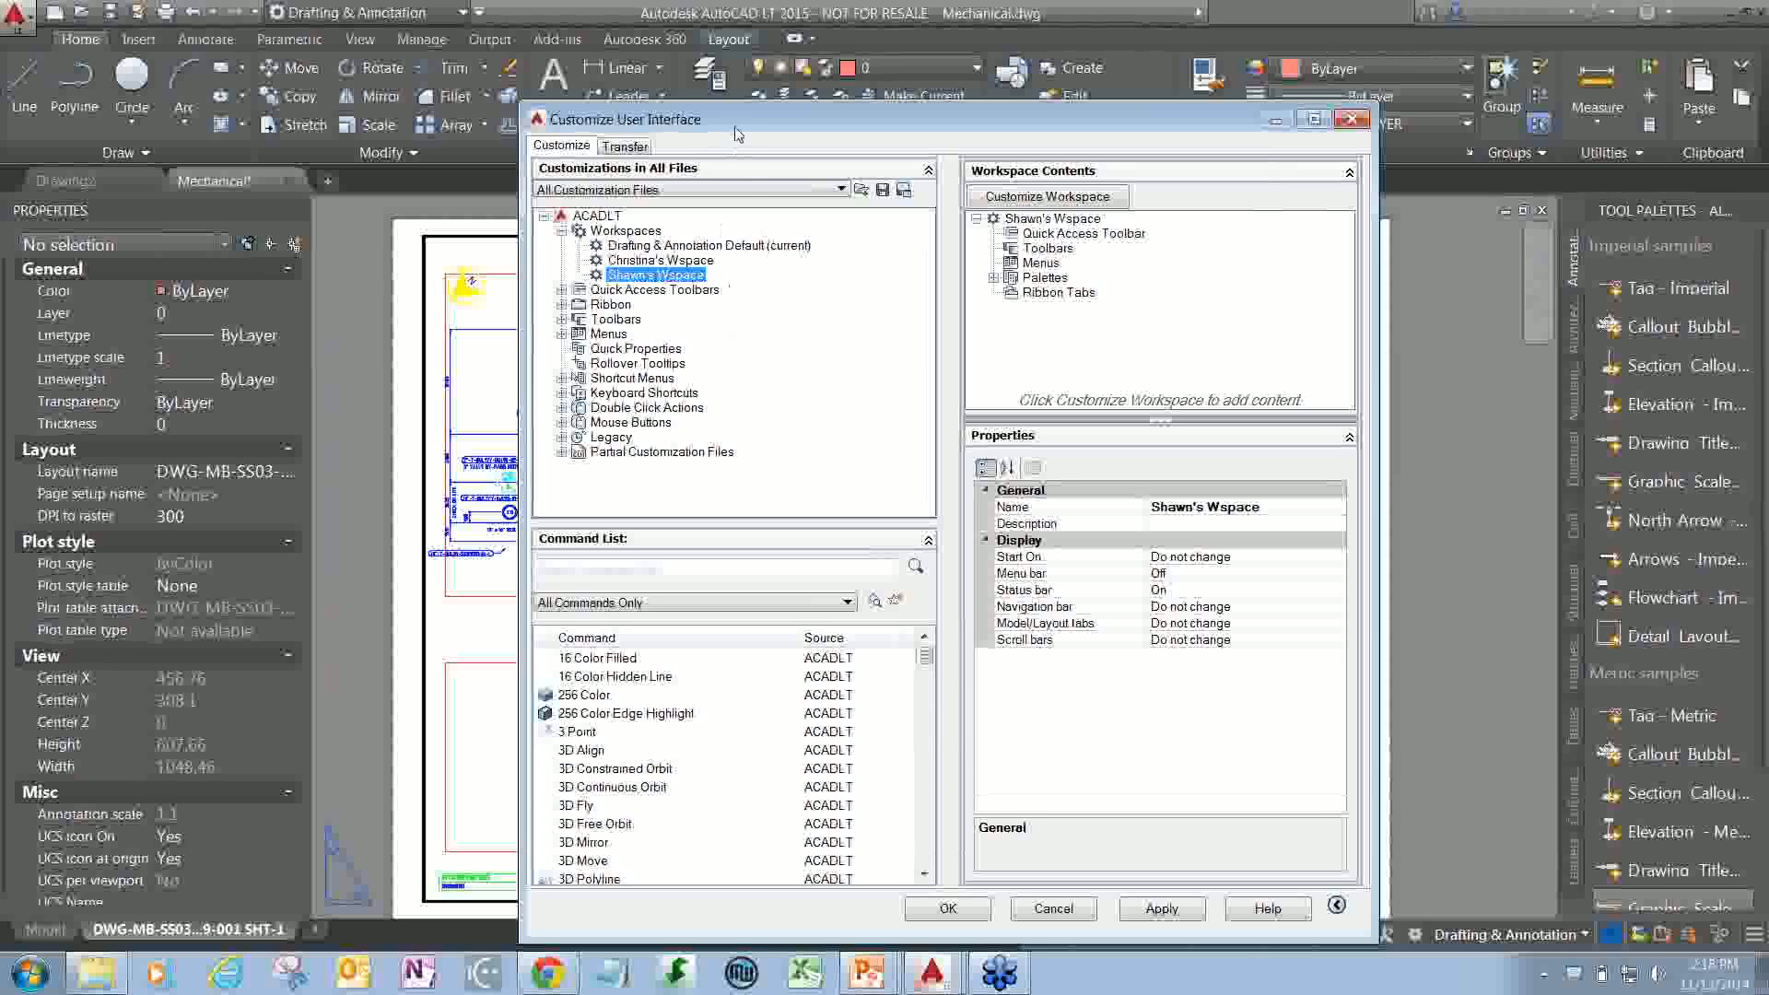
- Select the newly created workspace in the Customize User Interface dialog and start customizing its contents
{"action": "left_click_drag", "start_coordinate": [737, 135], "coordinate": [780, 96]}
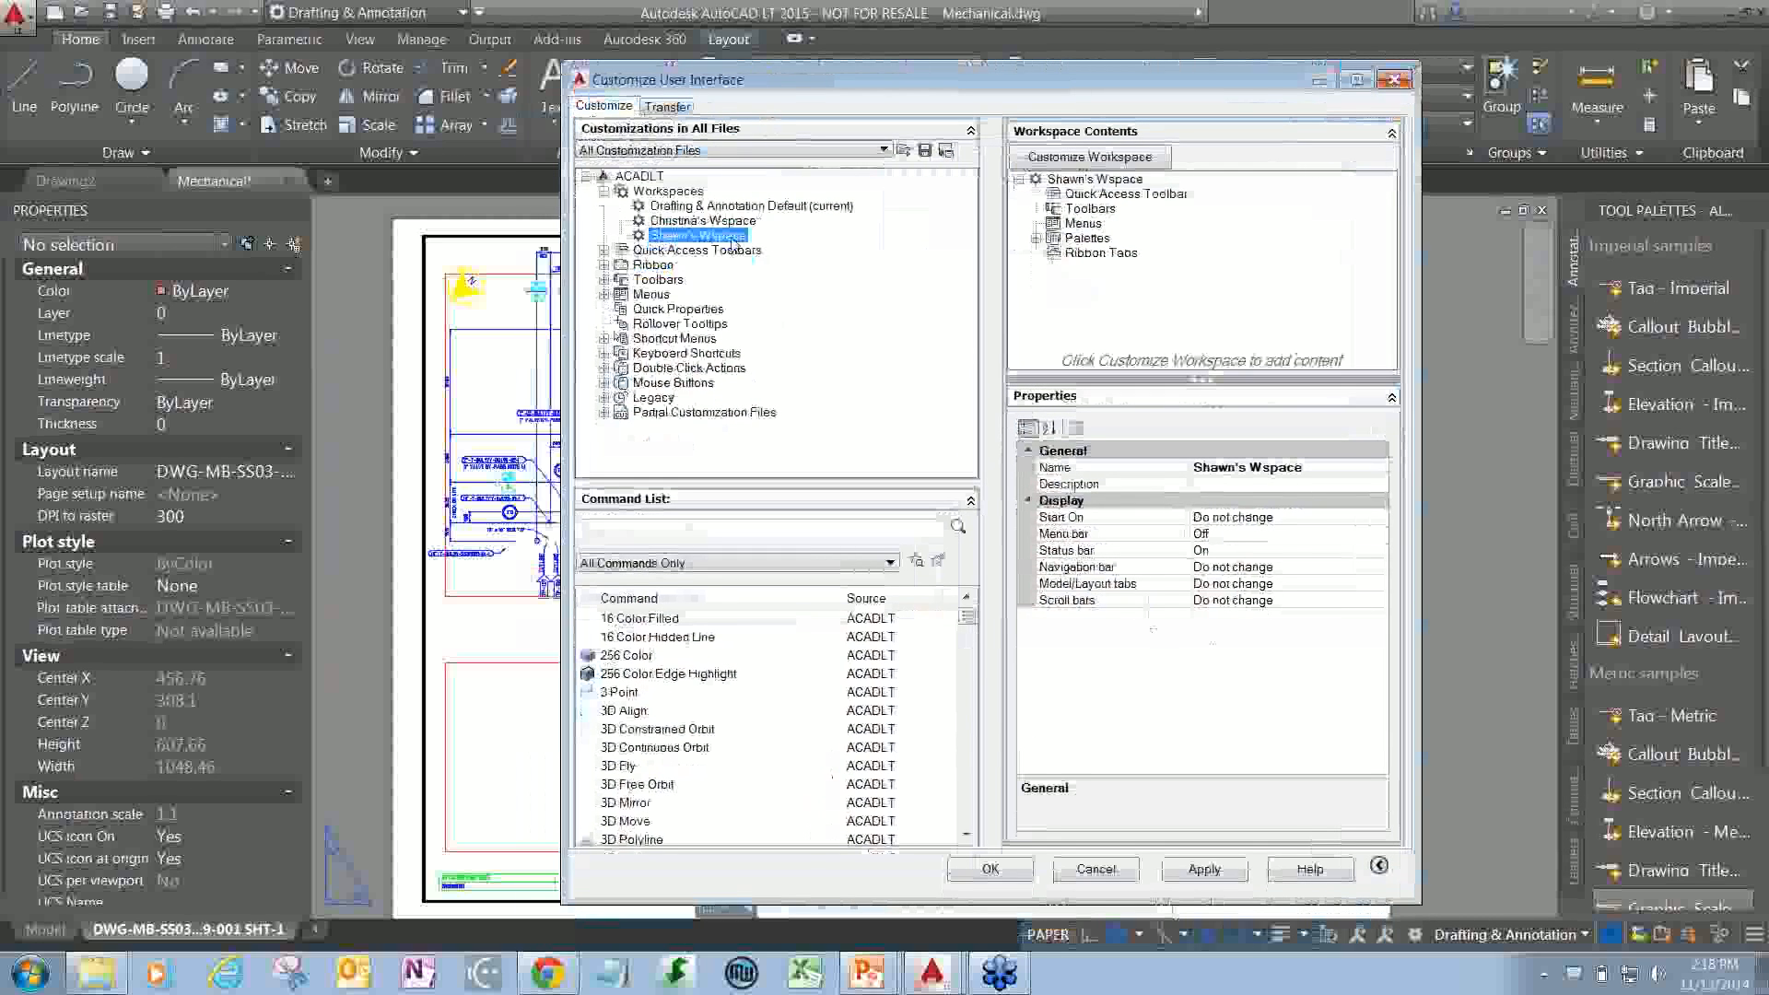
{"action": "left_click", "coordinate": [733, 240]}
{"action": "left_click", "coordinate": [783, 244]}
{"action": "mouse_move", "coordinate": [841, 214]}
{"action": "left_mouse_down"}
{"action": "mouse_move", "coordinate": [1004, 161]}
{"action": "mouse_move", "coordinate": [993, 182]}
{"action": "mouse_move", "coordinate": [1008, 155]}
{"action": "mouse_move", "coordinate": [997, 175]}
{"action": "left_mouse_up"}
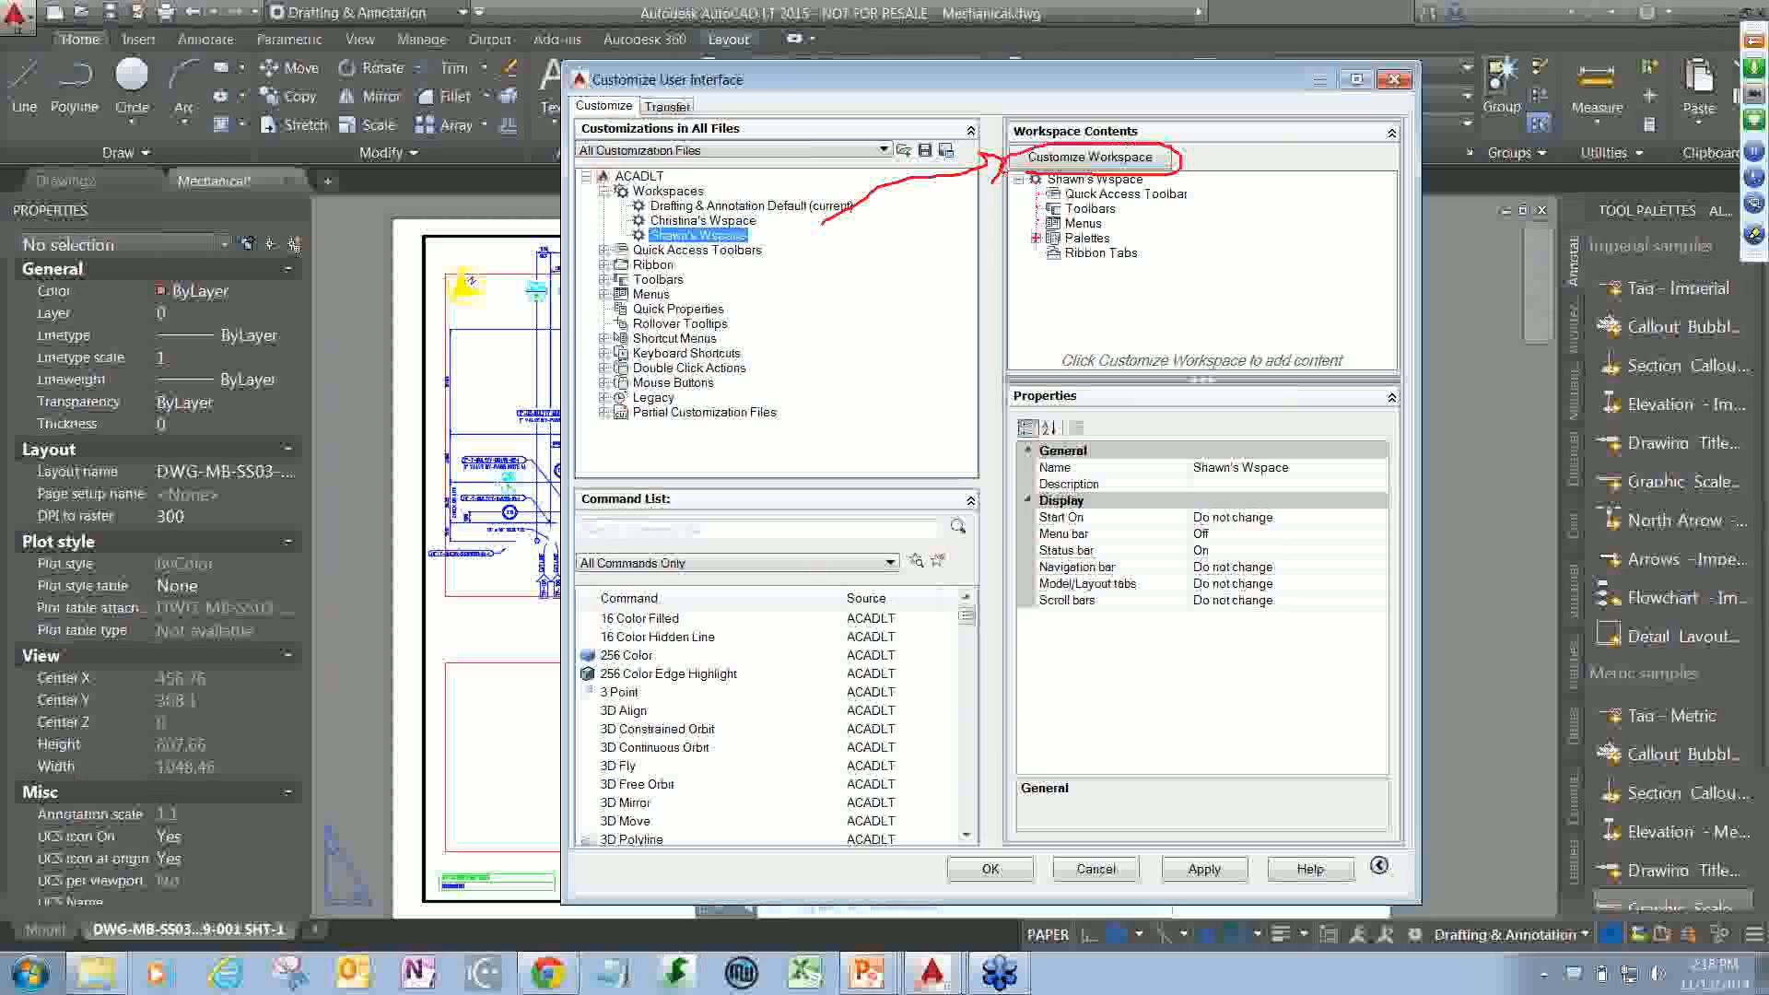
{"action": "left_click_drag", "start_coordinate": [1029, 241], "coordinate": [1060, 237]}
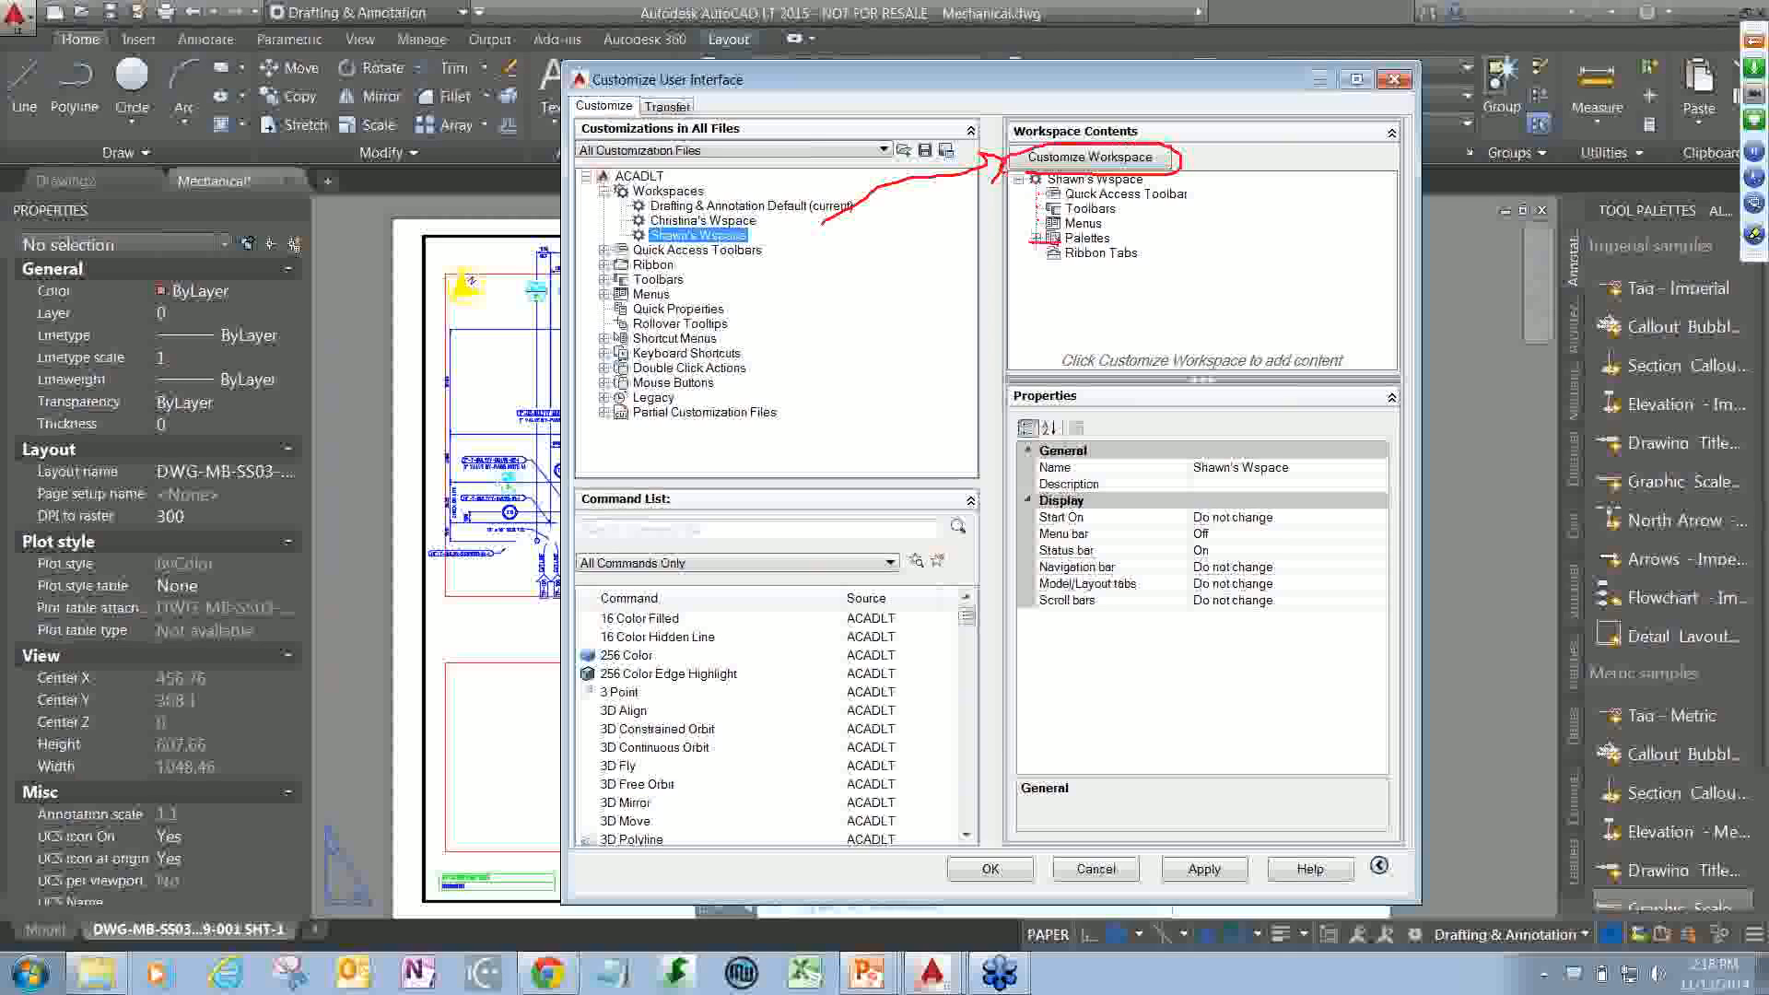
{"action": "key", "text": "Escape"}
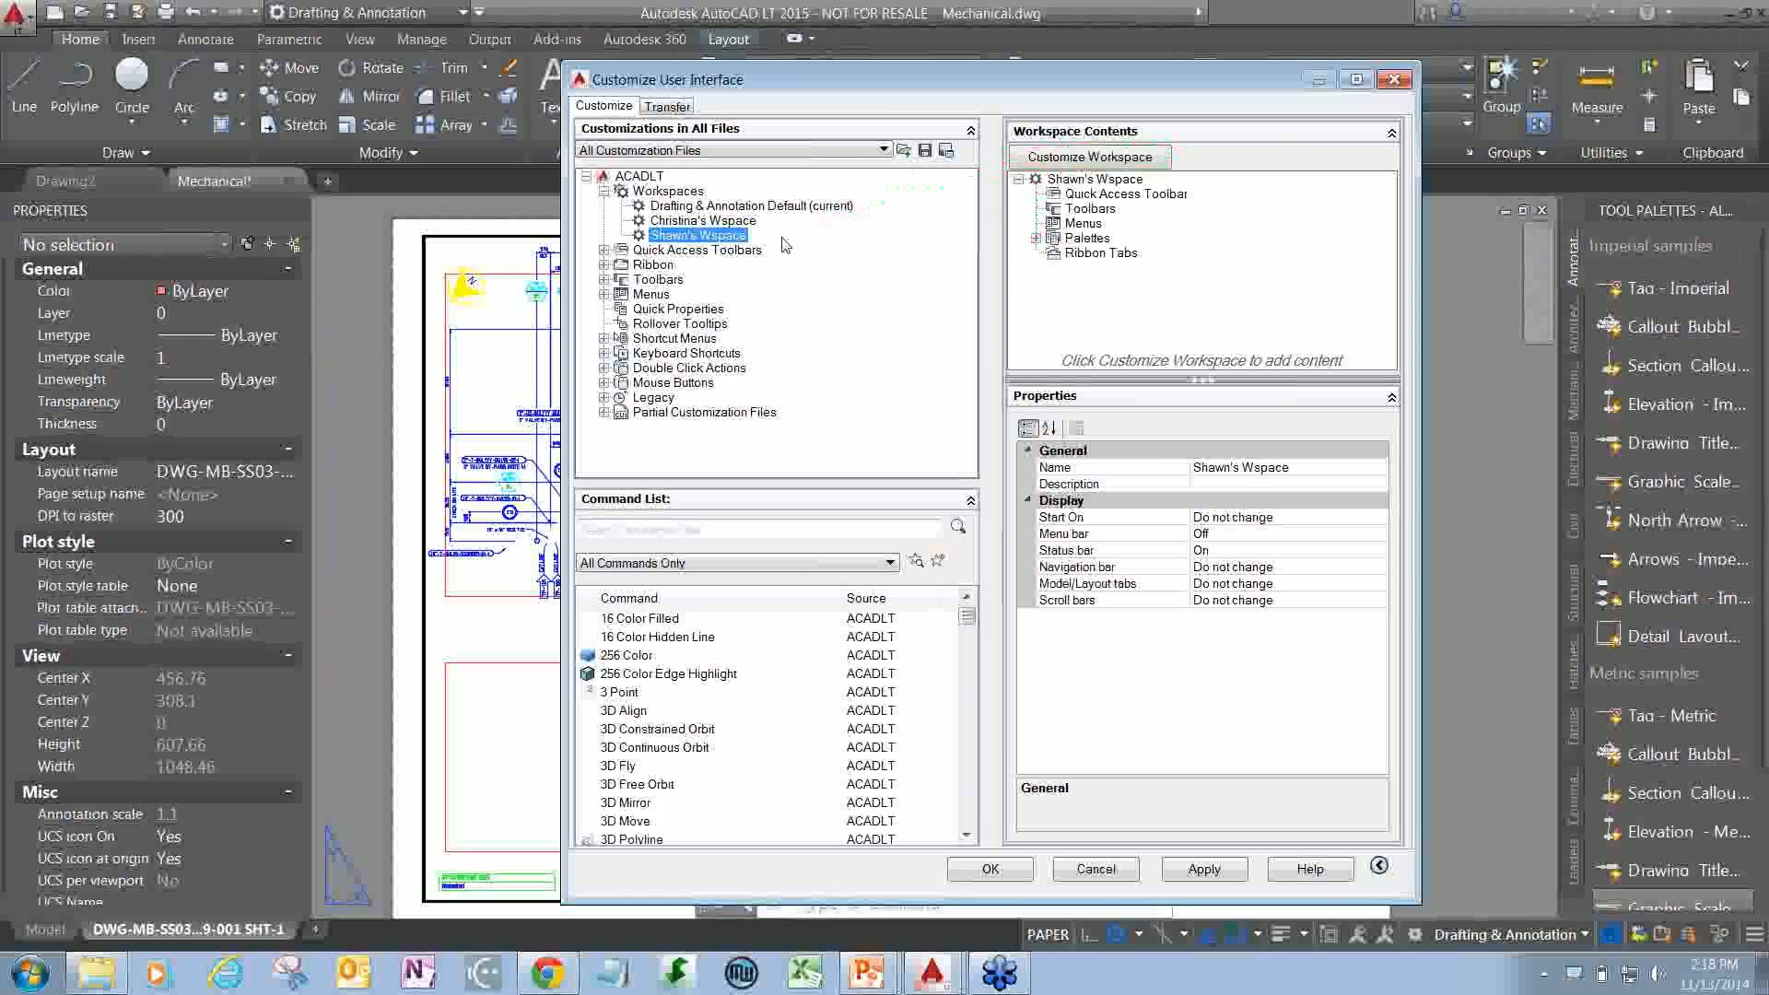
{"action": "left_click", "coordinate": [1139, 163]}
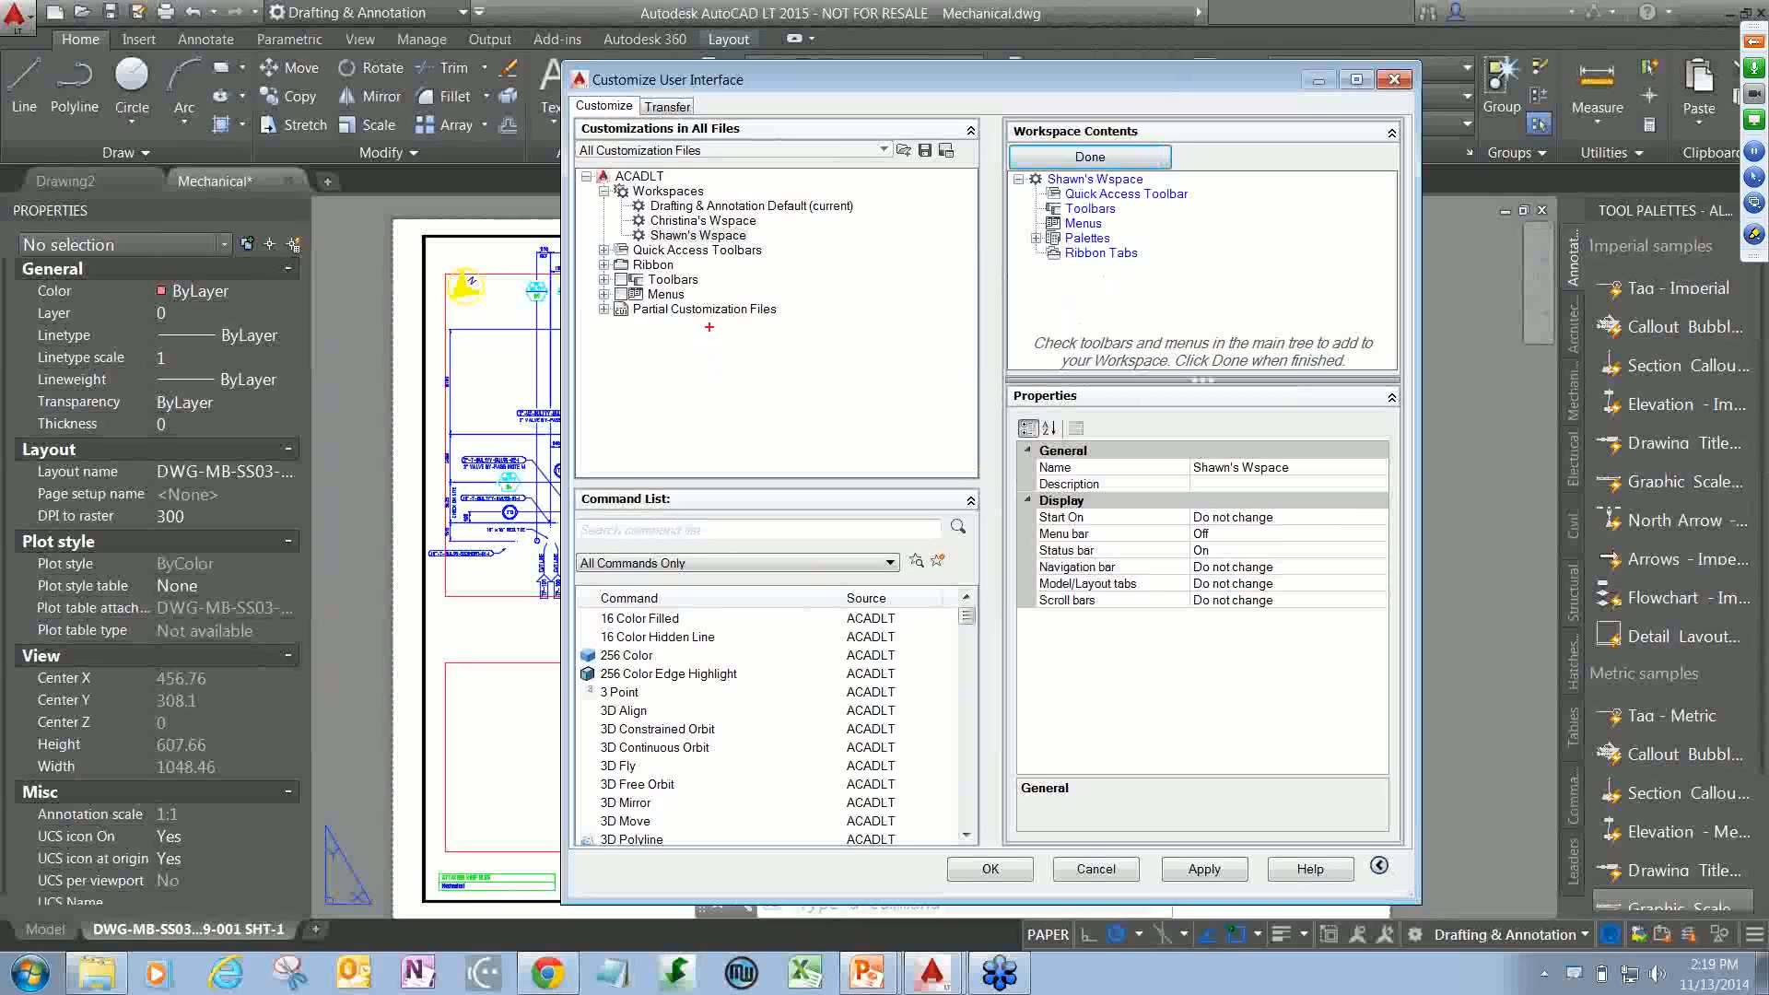
- Expand the Quick Access Toolbars, Ribbon tabs, Toolbars and Menus branches of the customization tree to view the available elements
{"action": "left_click_drag", "start_coordinate": [707, 312], "coordinate": [836, 245]}
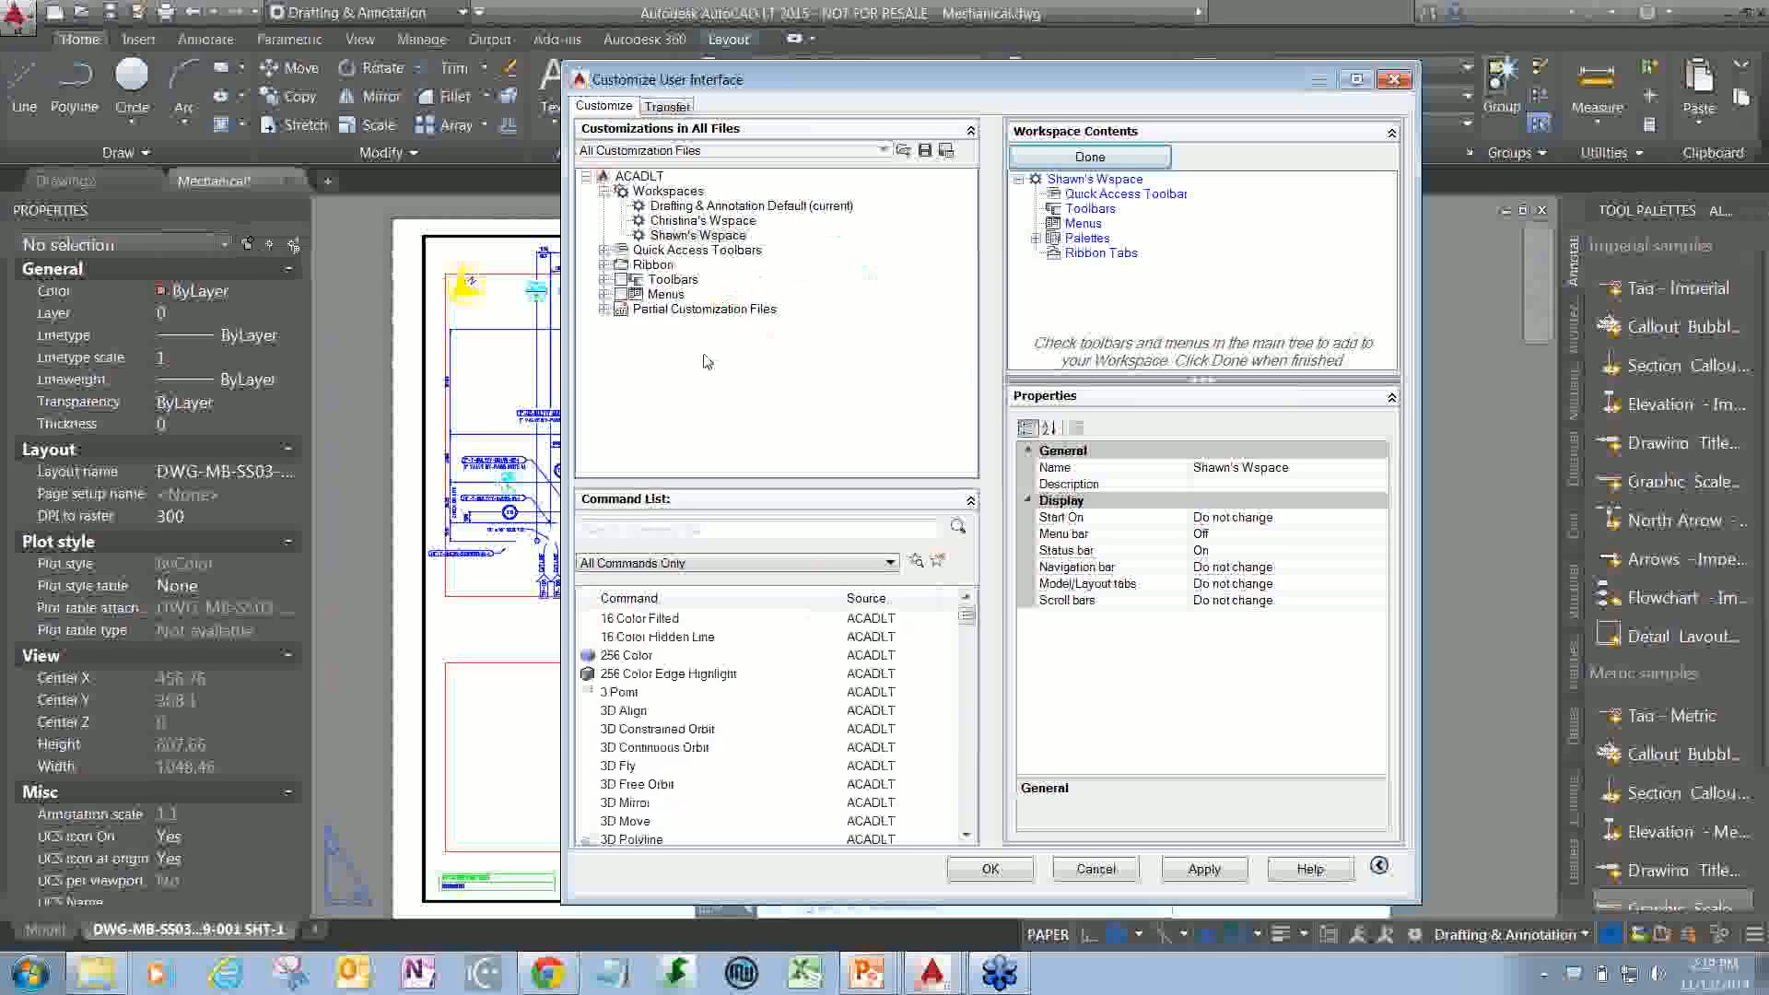
{"action": "left_click", "coordinate": [606, 266]}
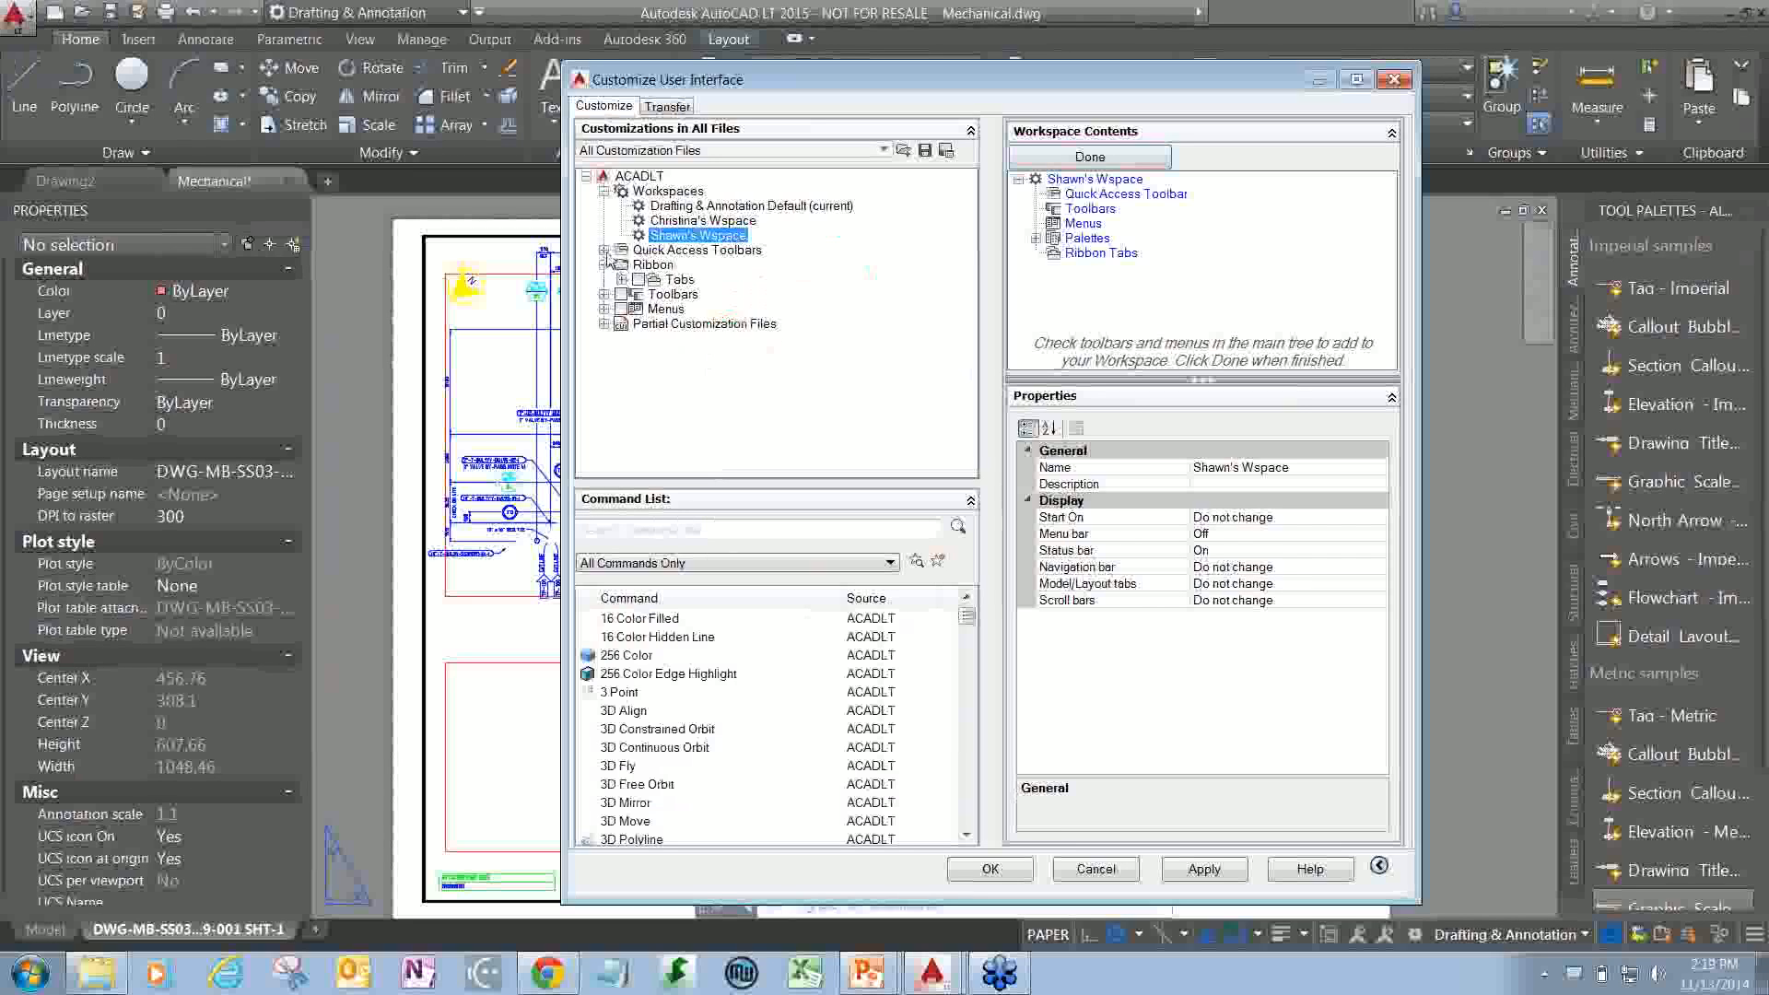
{"action": "left_click", "coordinate": [604, 250]}
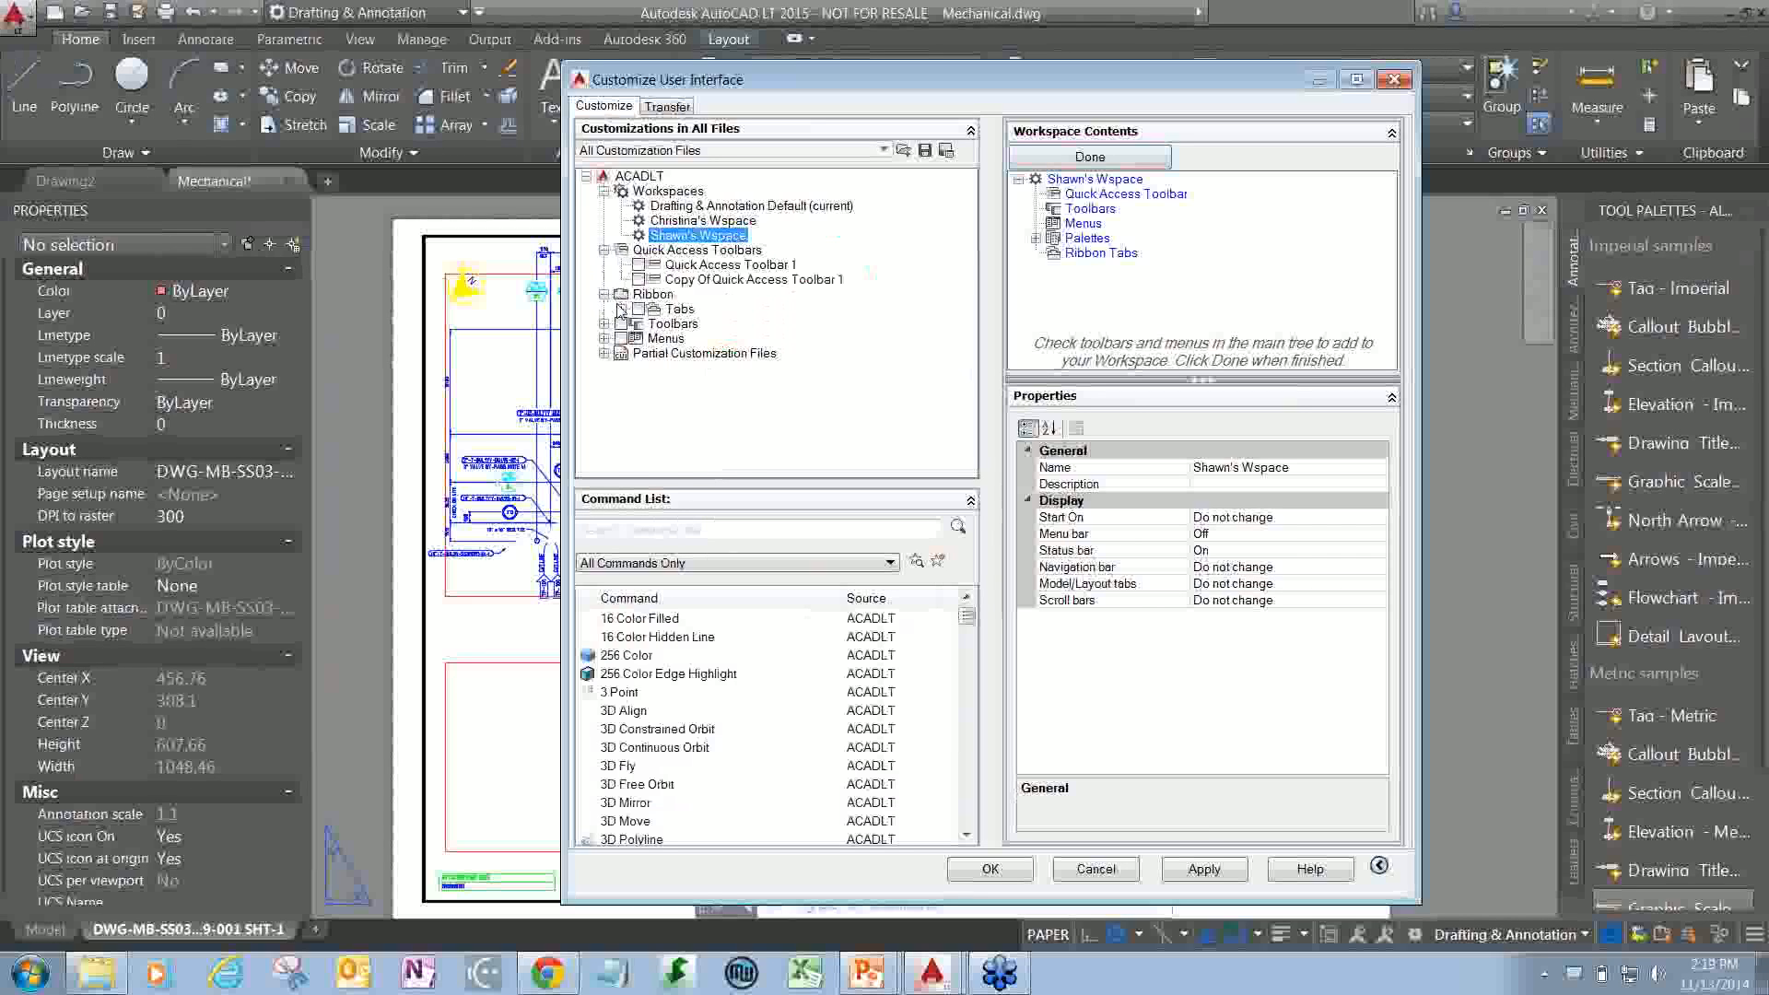
{"action": "left_click", "coordinate": [621, 309]}
{"action": "left_click_drag", "start_coordinate": [968, 283], "coordinate": [966, 414]}
{"action": "left_click", "coordinate": [605, 427]}
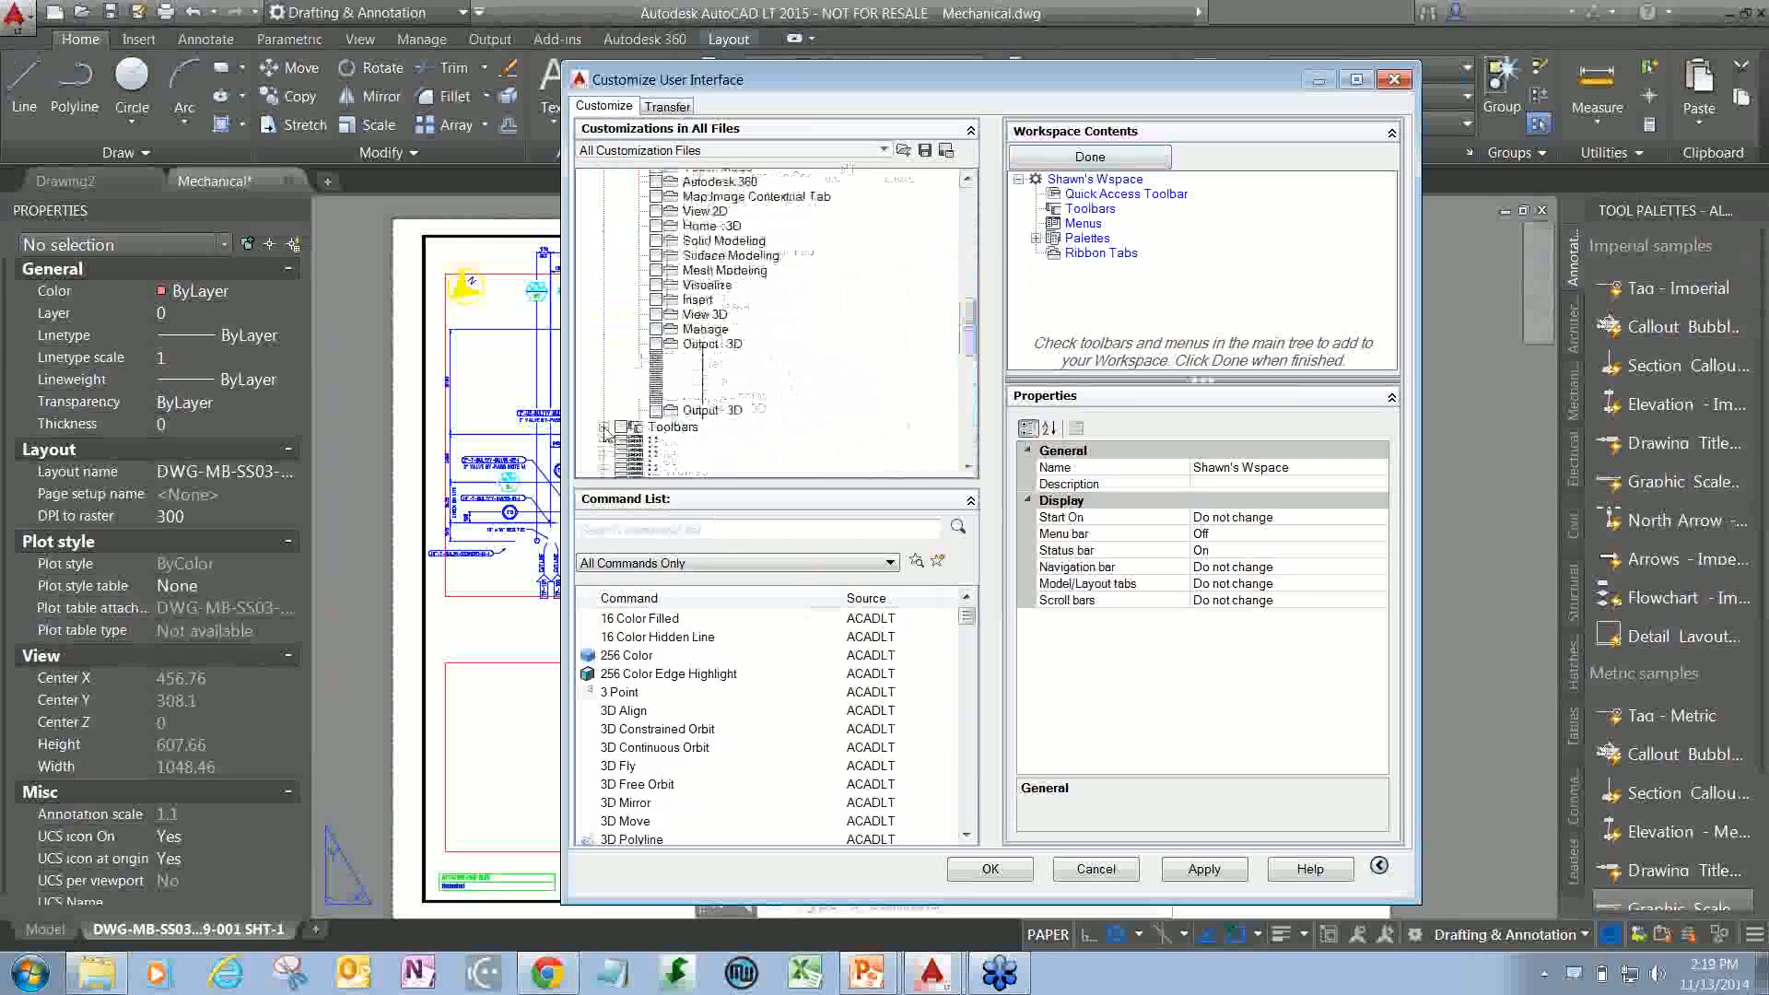
{"action": "left_click", "coordinate": [605, 456]}
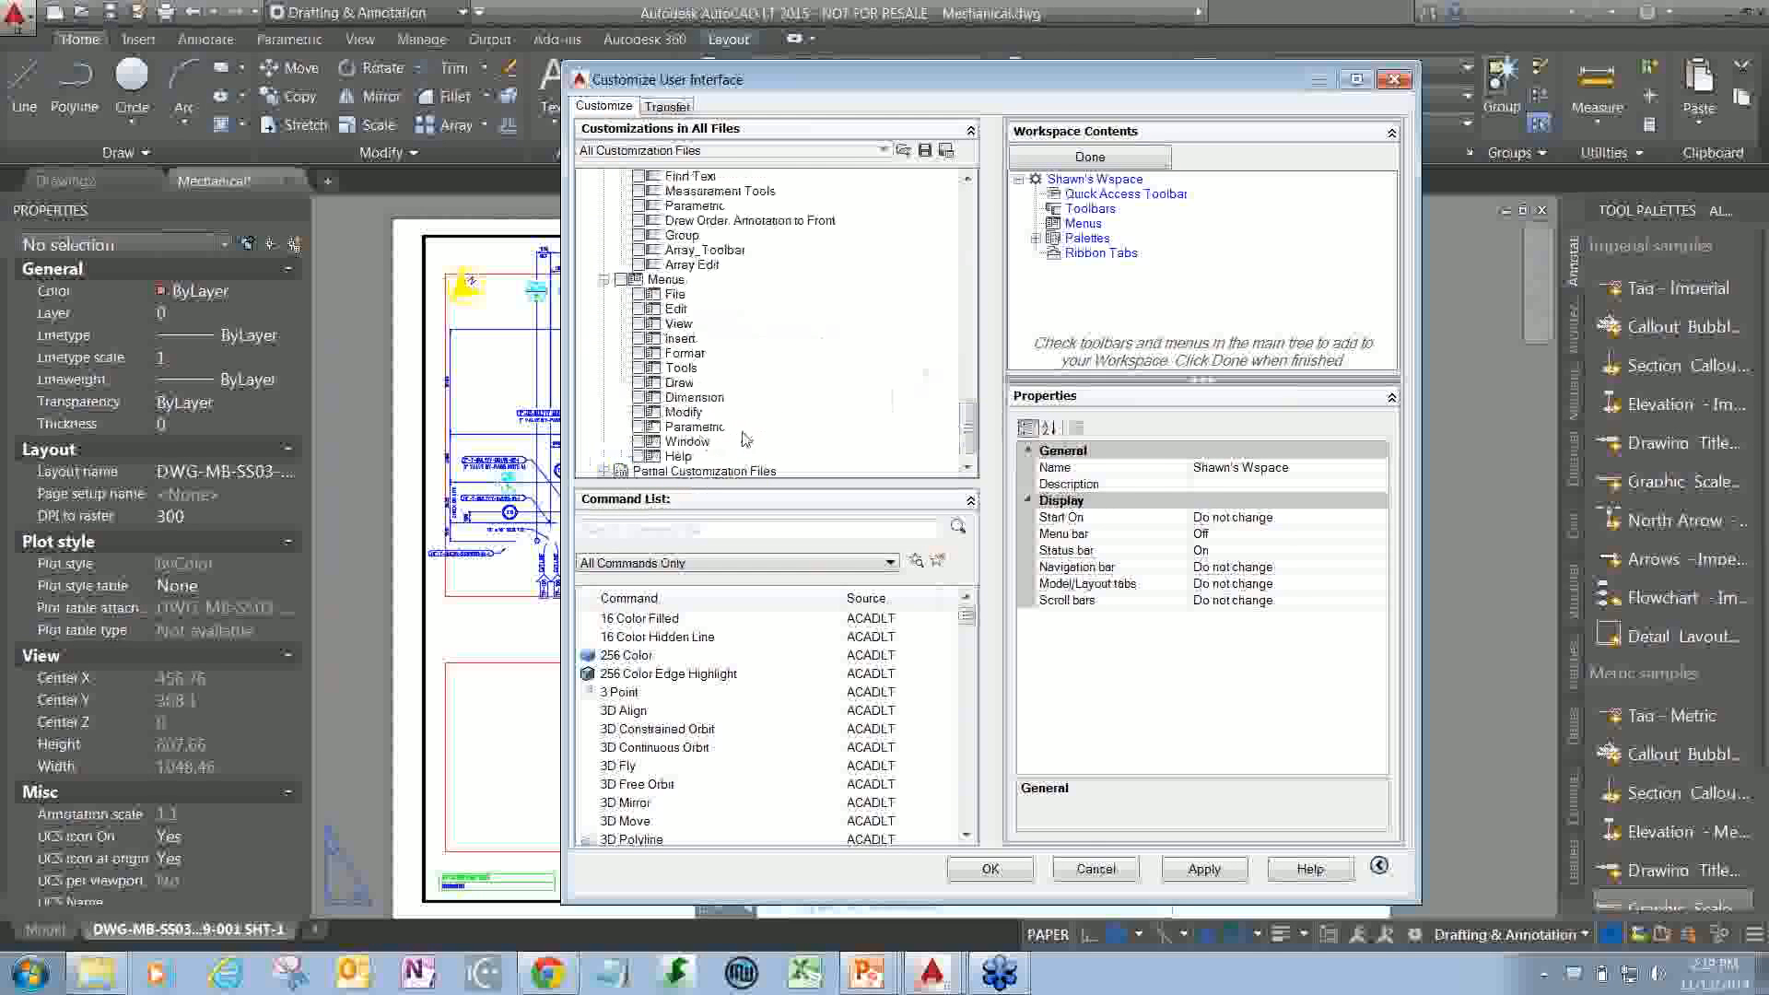
{"action": "left_click_drag", "start_coordinate": [966, 433], "coordinate": [965, 210]}
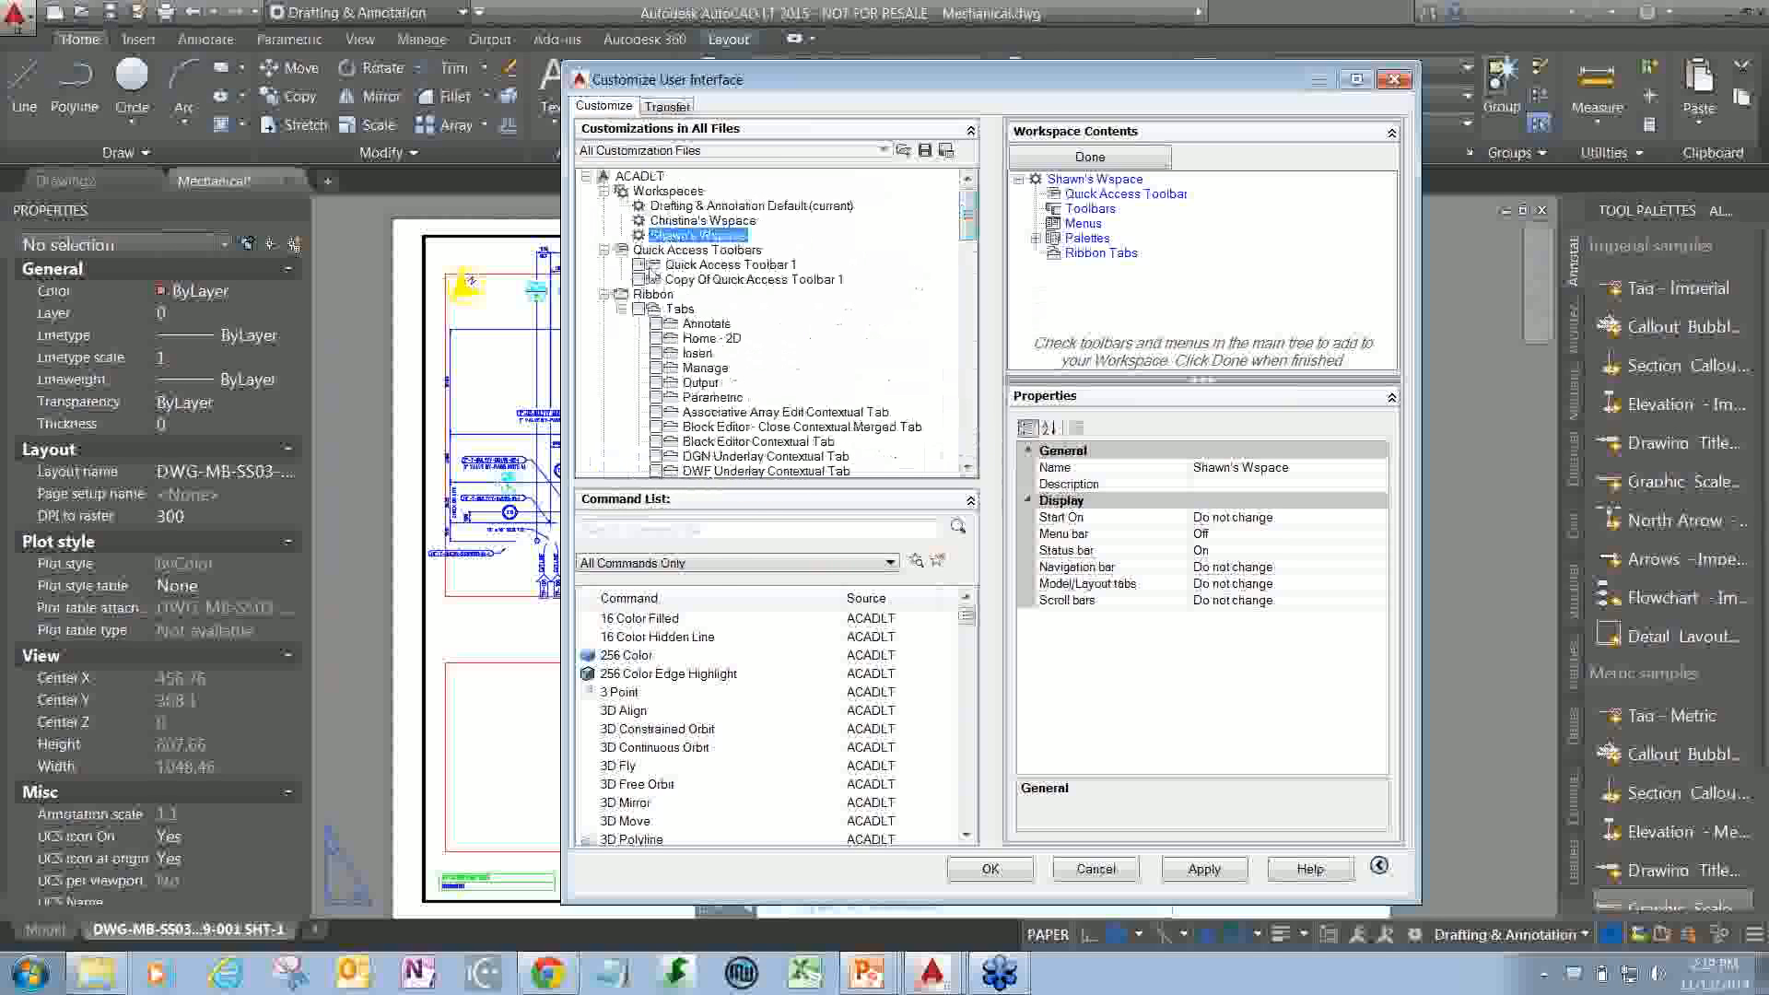
- Add Quick Access Toolbar 1 and the Annotate, Manage, Associative Array Edit Contextual and DGN Underlay Contextual ribbon tabs to the new workspace
{"action": "left_click", "coordinate": [639, 265]}
{"action": "left_click", "coordinate": [657, 323]}
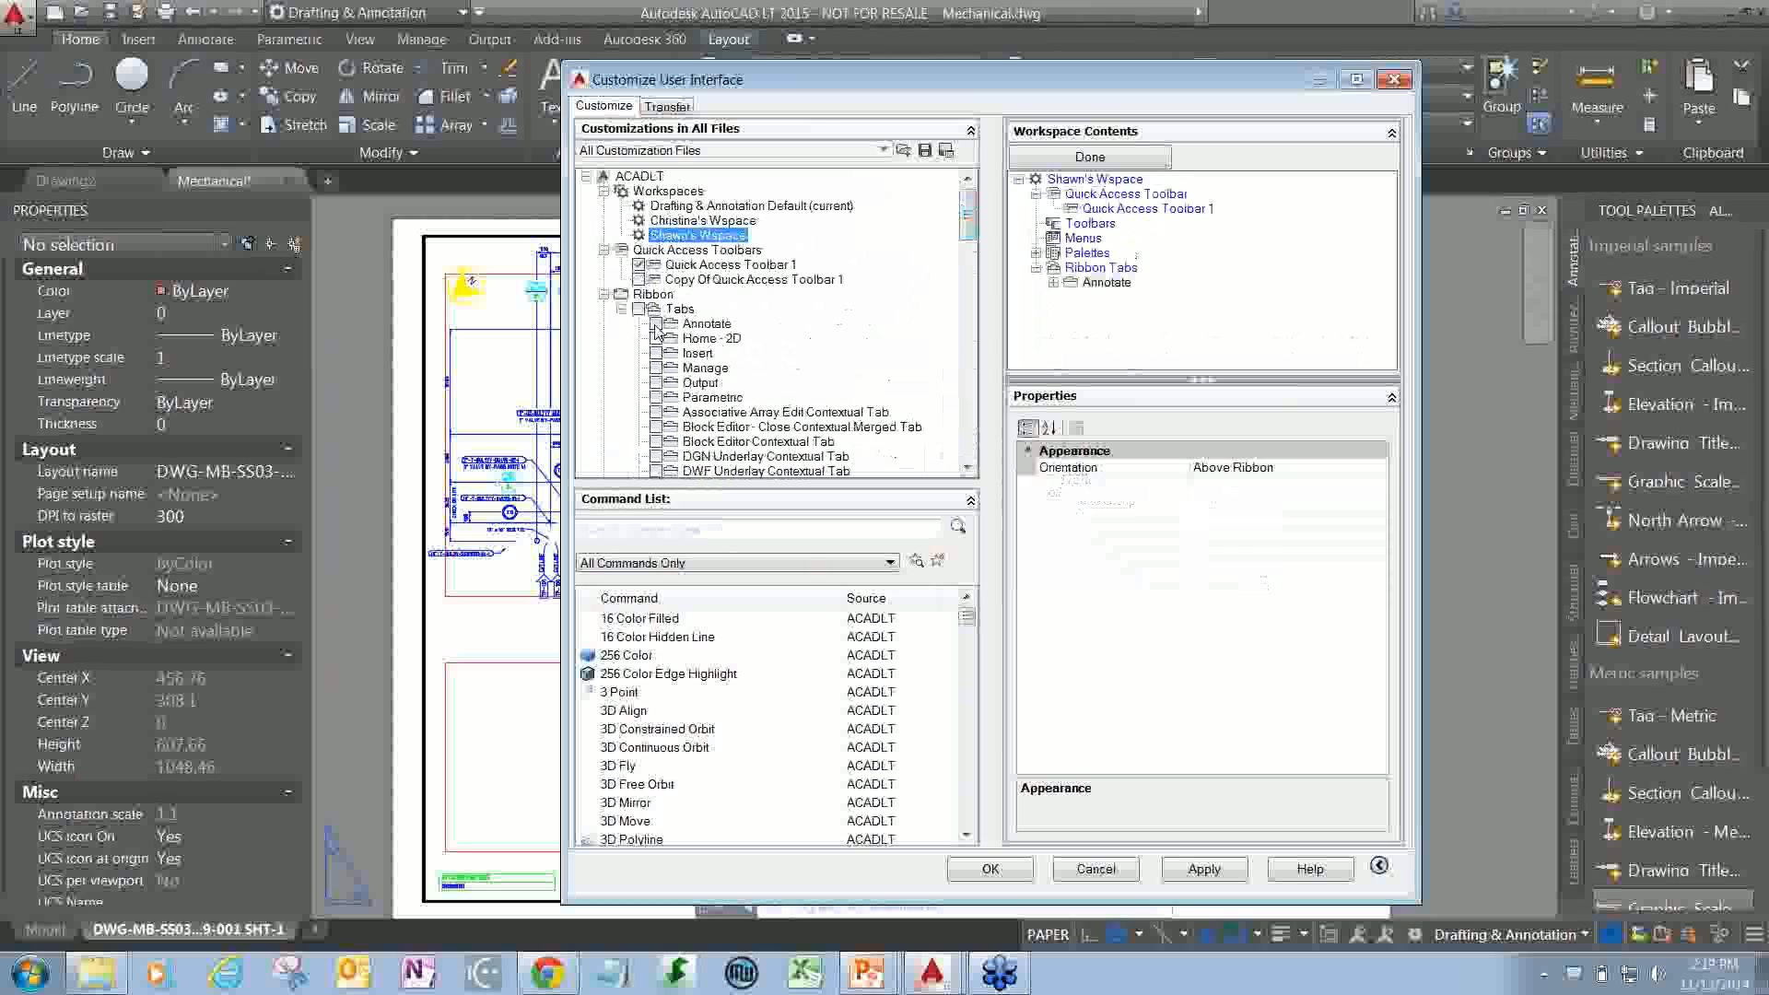
{"action": "left_click", "coordinate": [656, 368]}
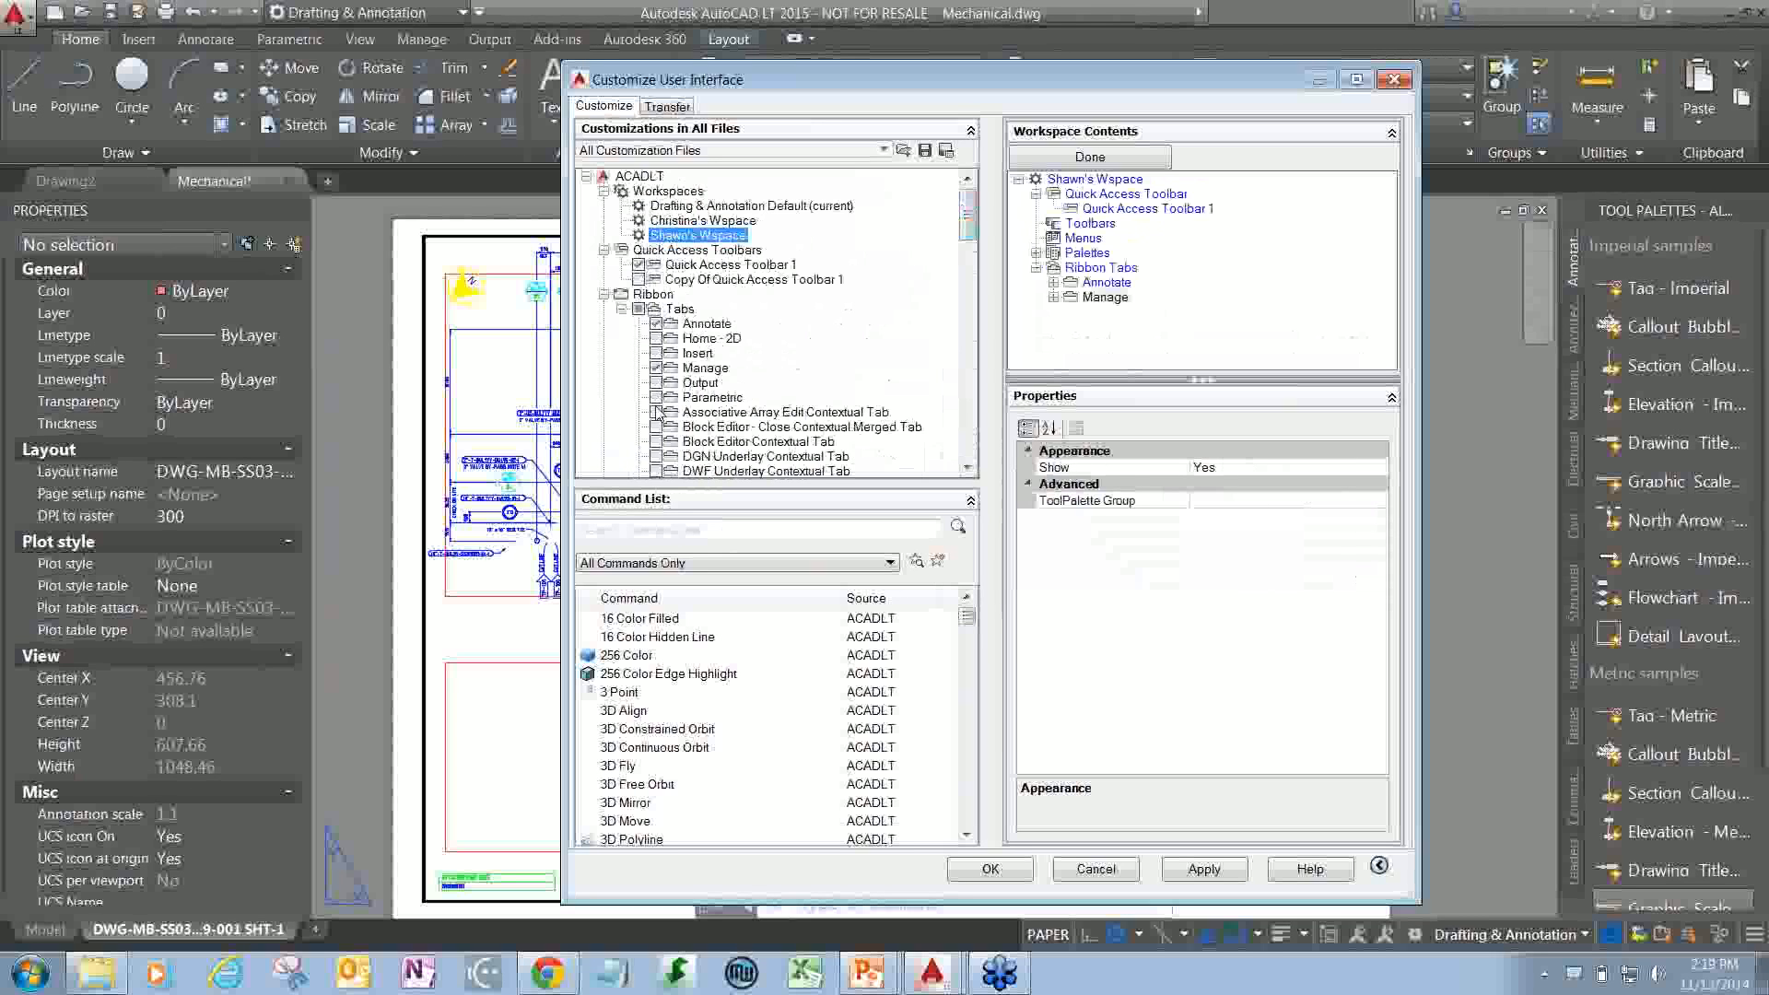
{"action": "left_click", "coordinate": [656, 412]}
{"action": "left_click", "coordinate": [656, 456]}
- Add the Modify, Properties, Styles, Refedit, Standard and Zoom toolbars to the new workspace
{"action": "scroll", "coordinate": [701, 442], "scroll_direction": "down", "scroll_amount": 10}
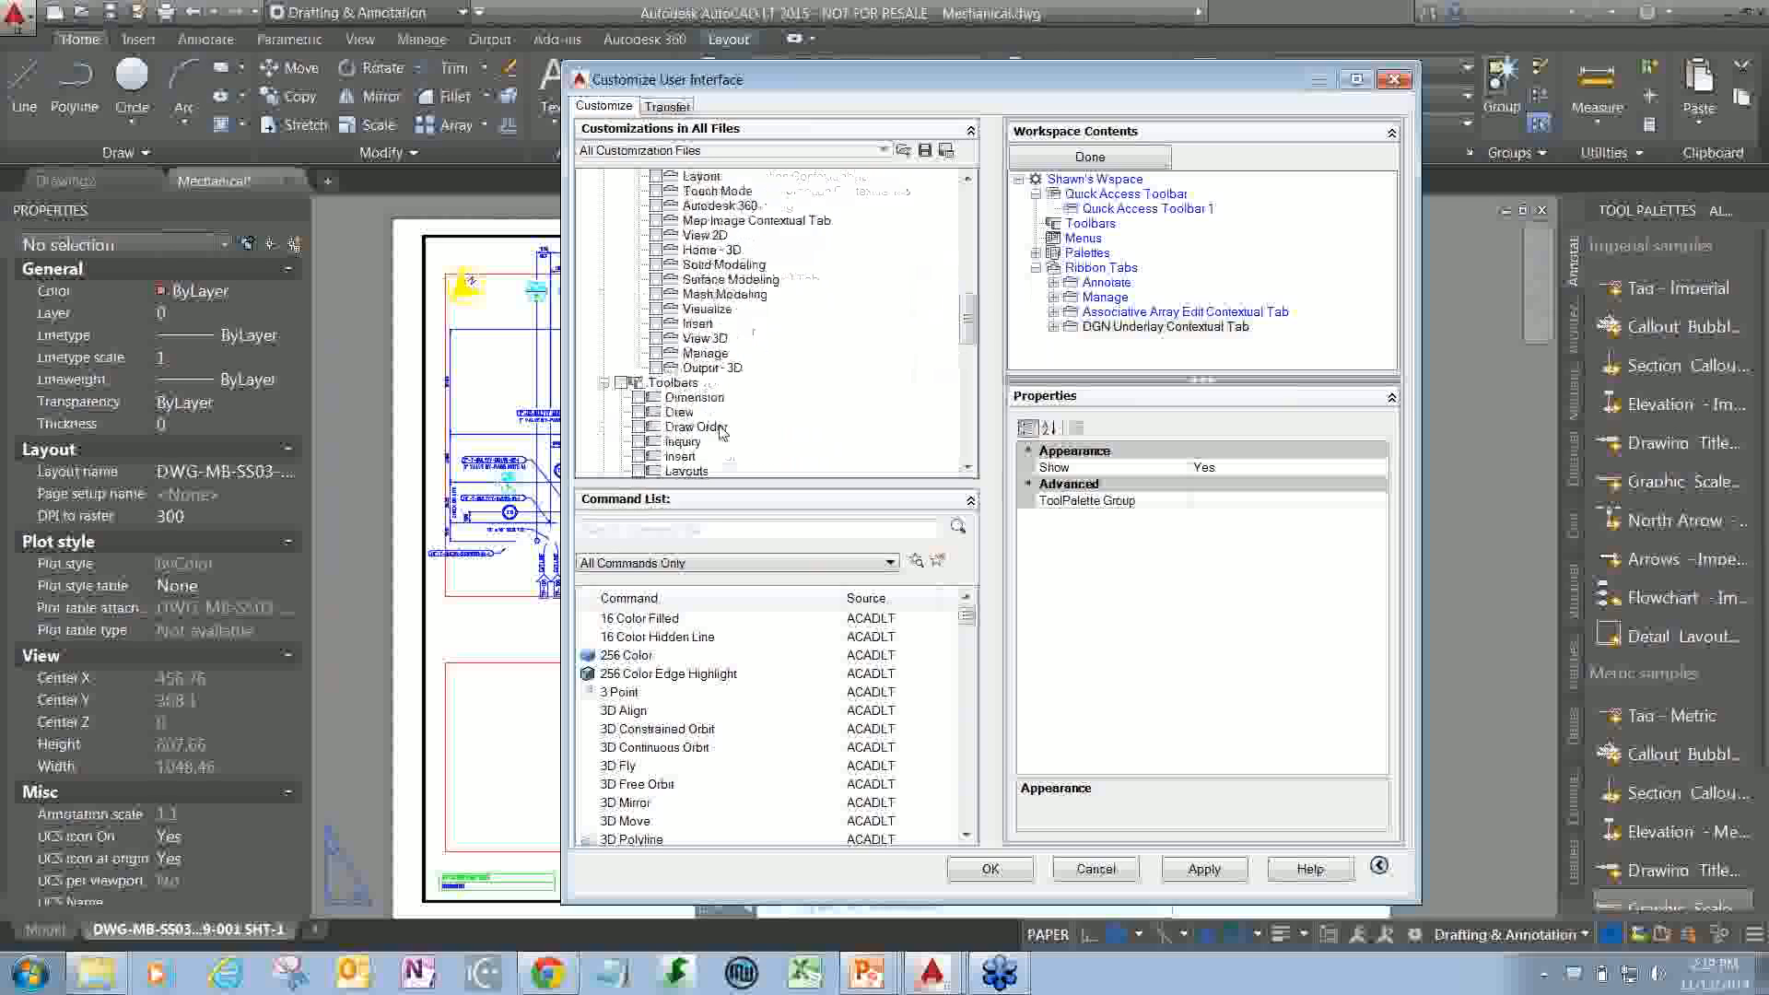
{"action": "scroll", "coordinate": [724, 433], "scroll_direction": "down", "scroll_amount": 5}
{"action": "left_click", "coordinate": [639, 265]}
{"action": "left_click", "coordinate": [638, 294]}
{"action": "left_click", "coordinate": [639, 323]}
{"action": "left_click", "coordinate": [638, 353]}
{"action": "left_click", "coordinate": [639, 398]}
{"action": "scroll", "coordinate": [779, 396], "scroll_direction": "down", "scroll_amount": 5}
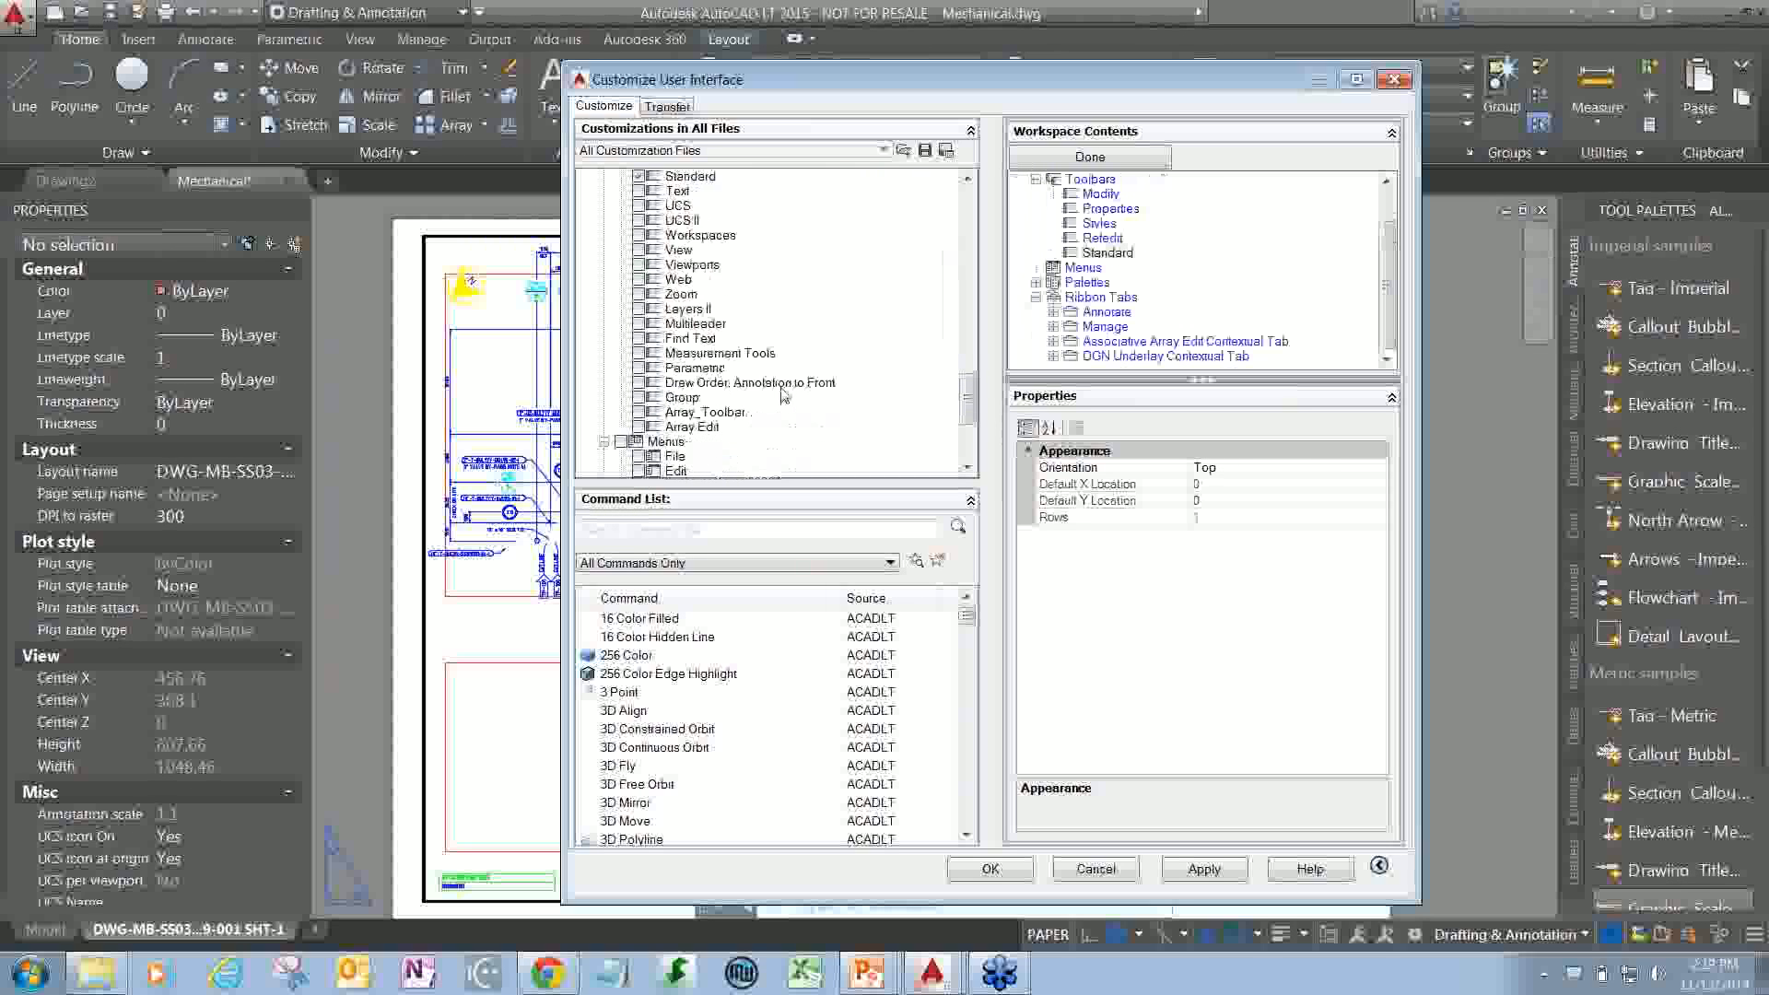
{"action": "left_click", "coordinate": [638, 297]}
- Expand Partial Customization Files and its CHRONICLE branch to view the elements they offer
{"action": "scroll", "coordinate": [756, 361], "scroll_direction": "down", "scroll_amount": 3}
{"action": "scroll", "coordinate": [755, 361], "scroll_direction": "down", "scroll_amount": 1}
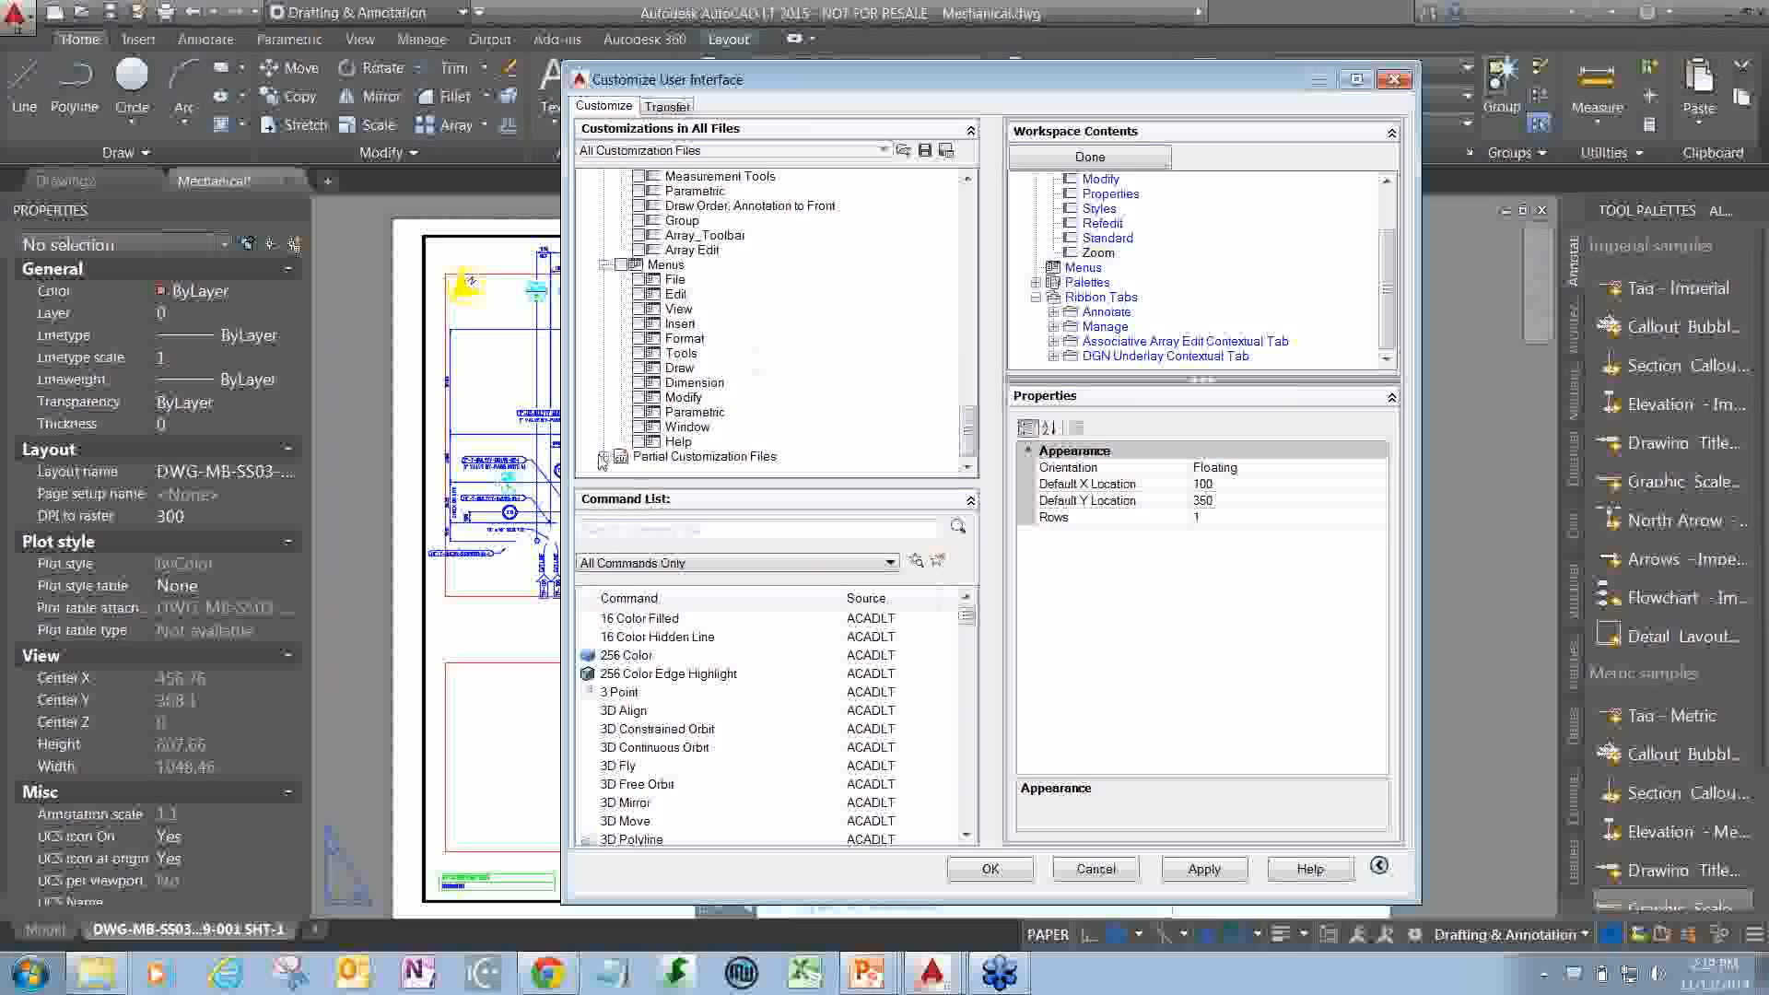
{"action": "left_click", "coordinate": [603, 456]}
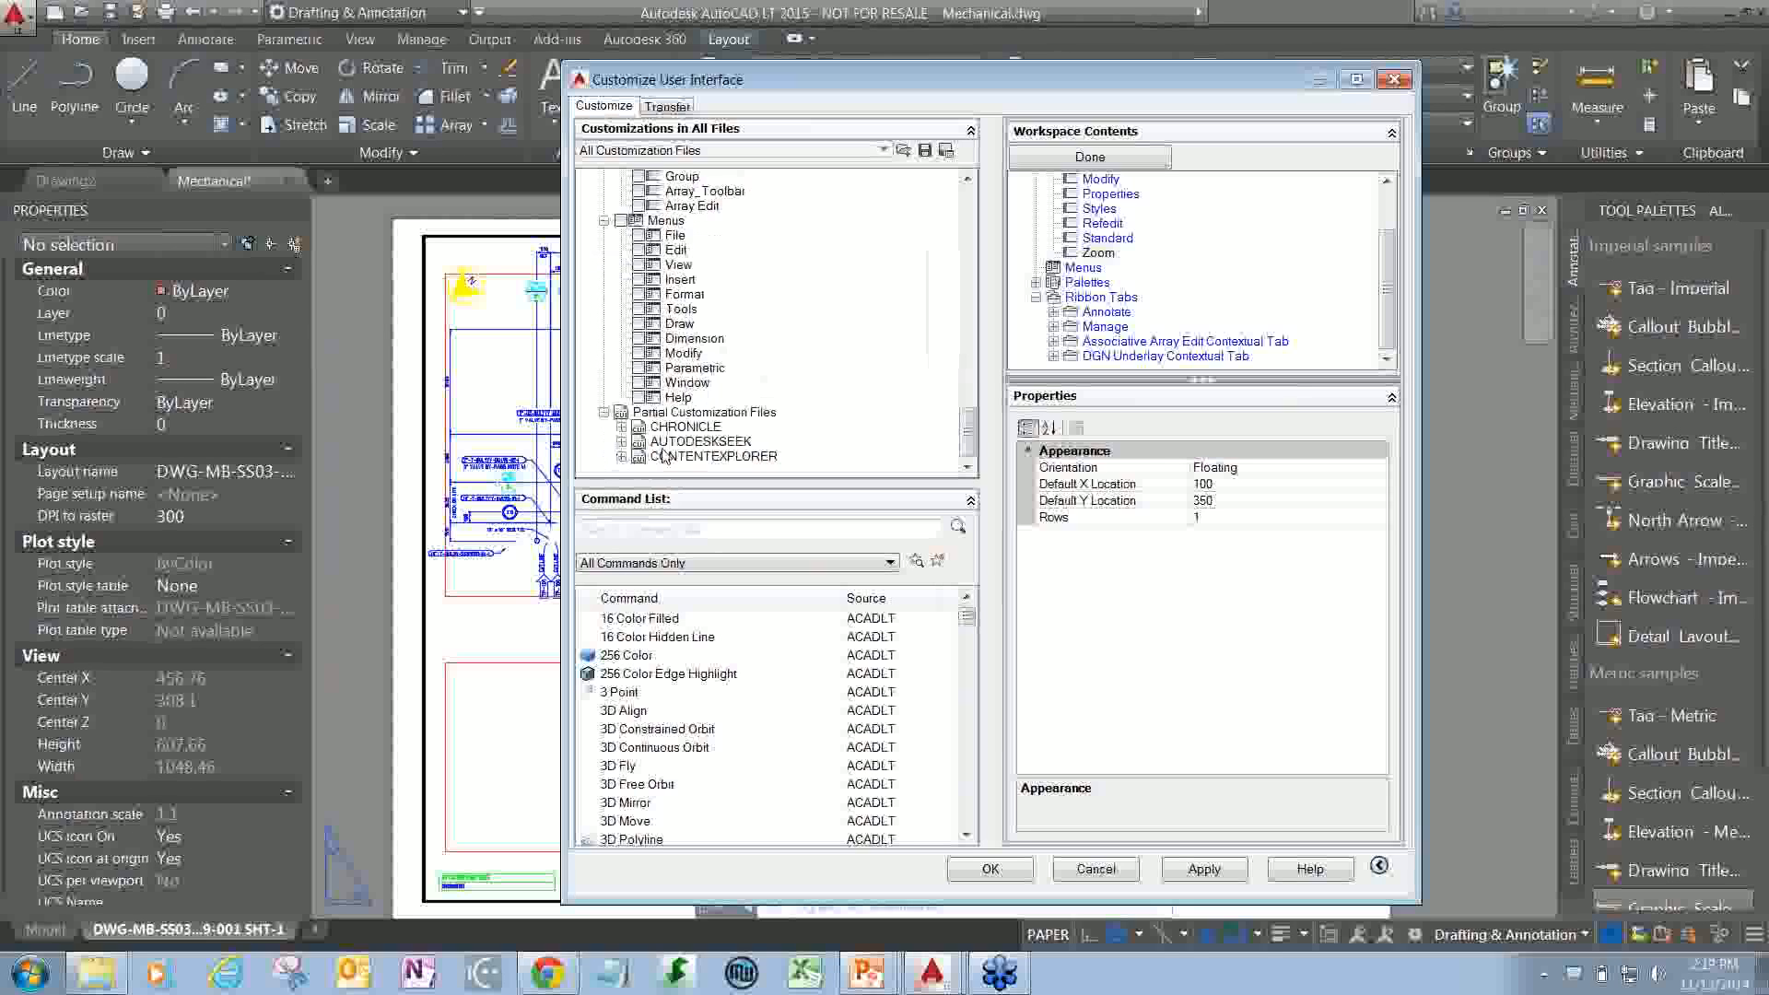
{"action": "left_click", "coordinate": [622, 427]}
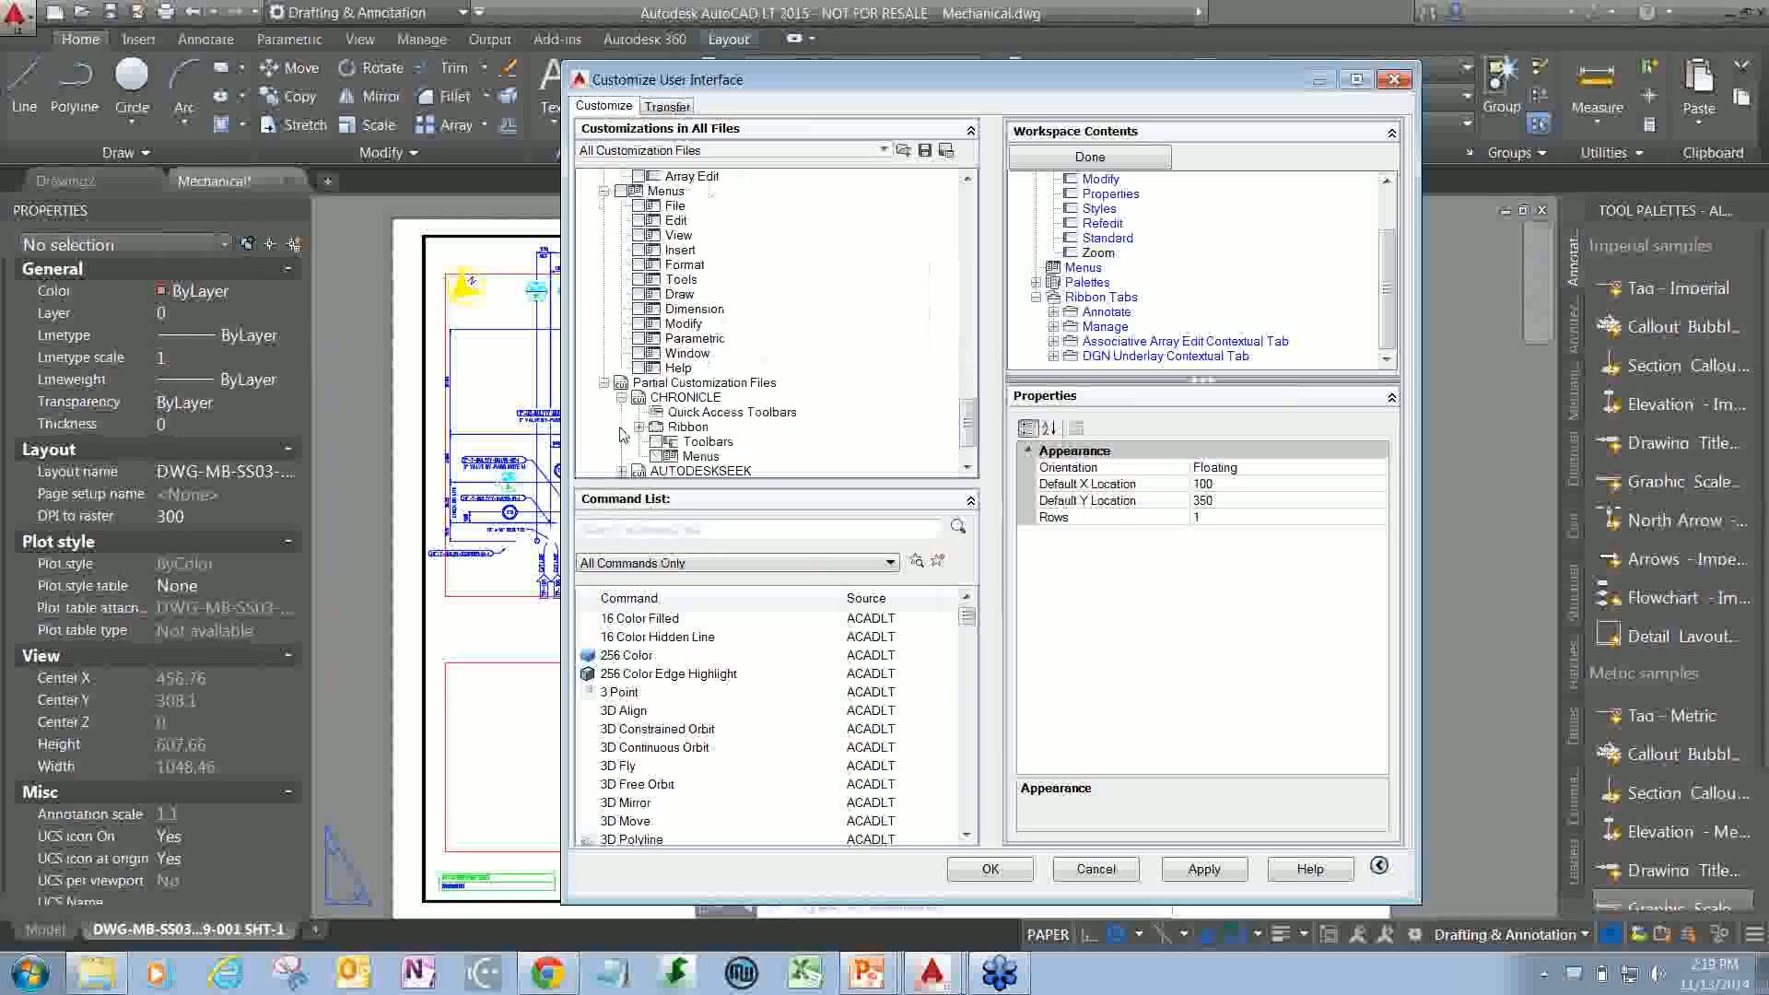
- Expand the CHRONICLE Ribbon branch, review the new workspace's contents and finish editing them
{"action": "left_click", "coordinate": [638, 427]}
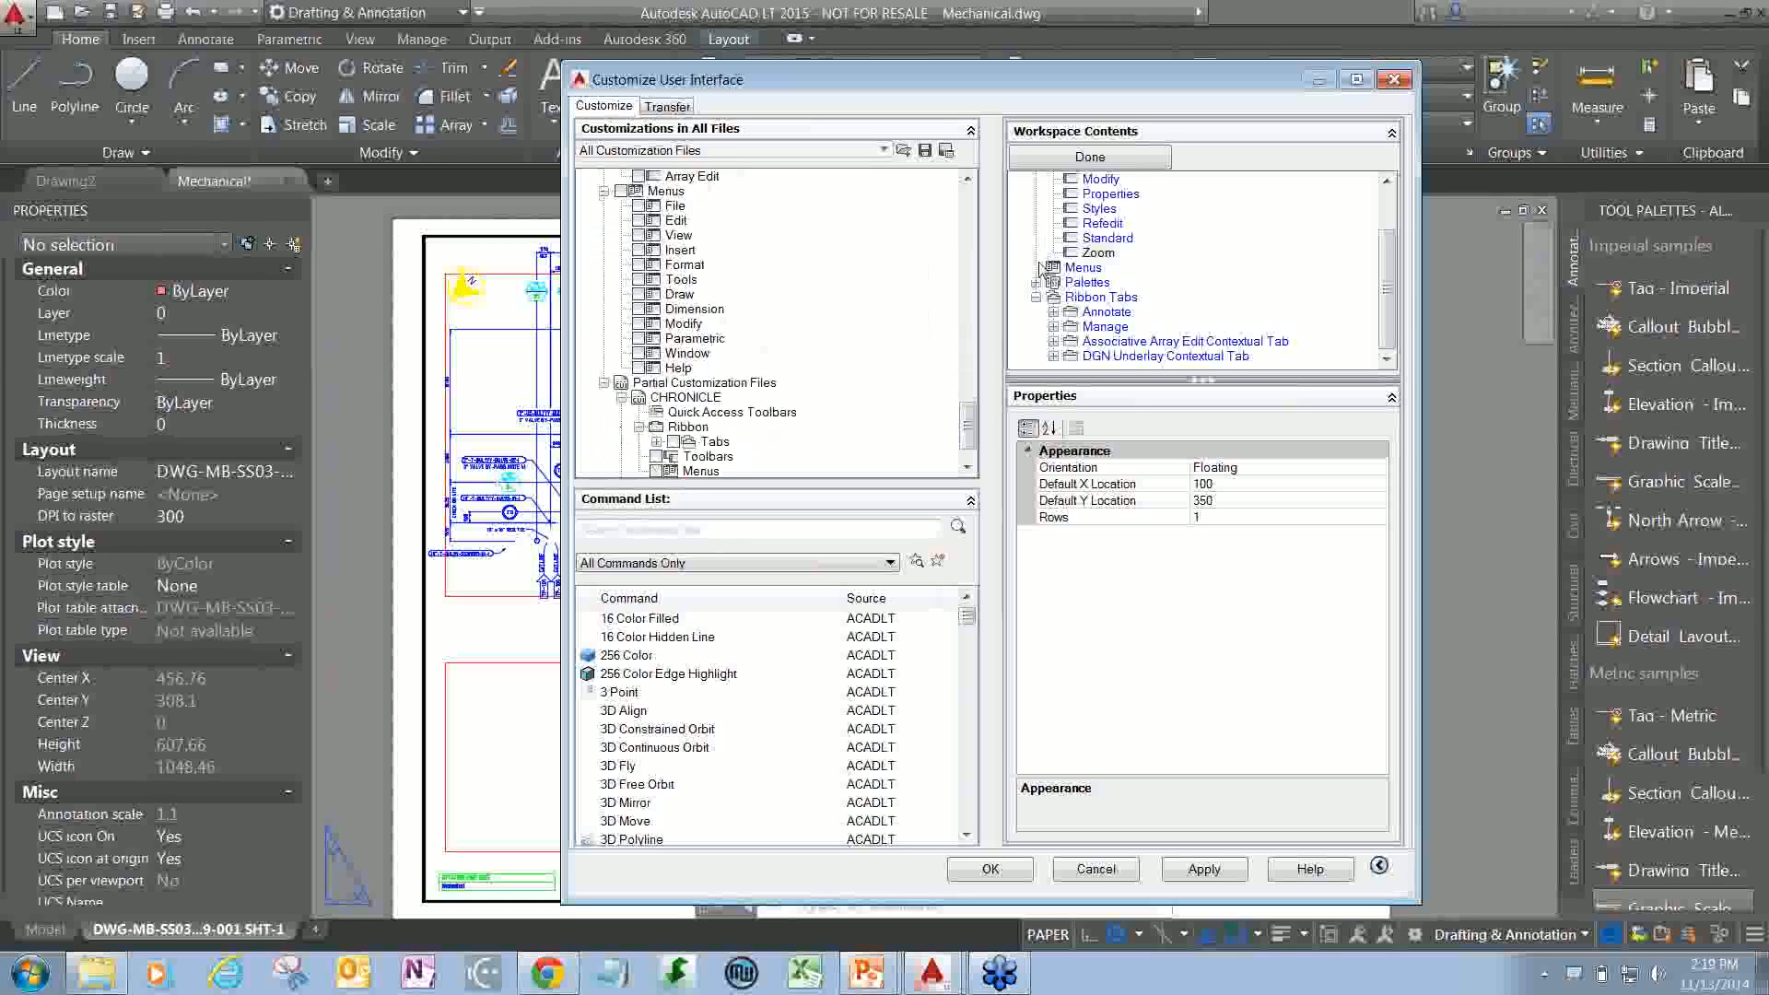
{"action": "left_click_drag", "start_coordinate": [1390, 281], "coordinate": [1390, 233]}
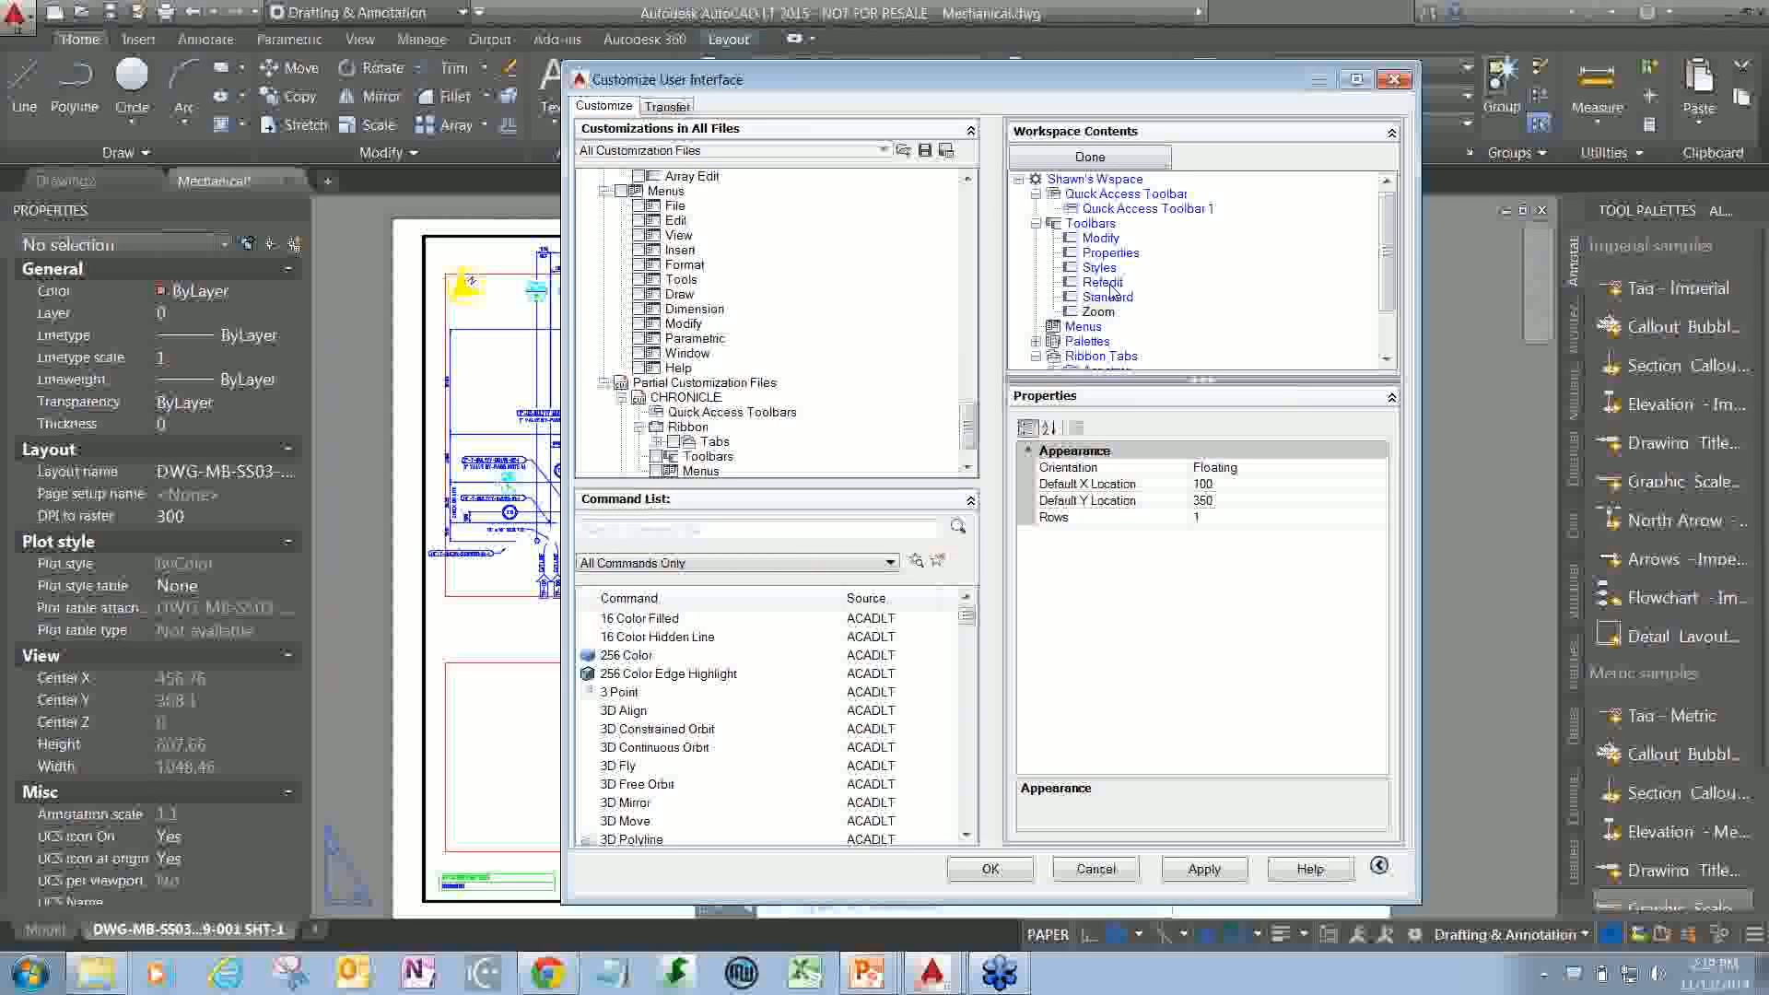
{"action": "left_click", "coordinate": [1105, 158]}
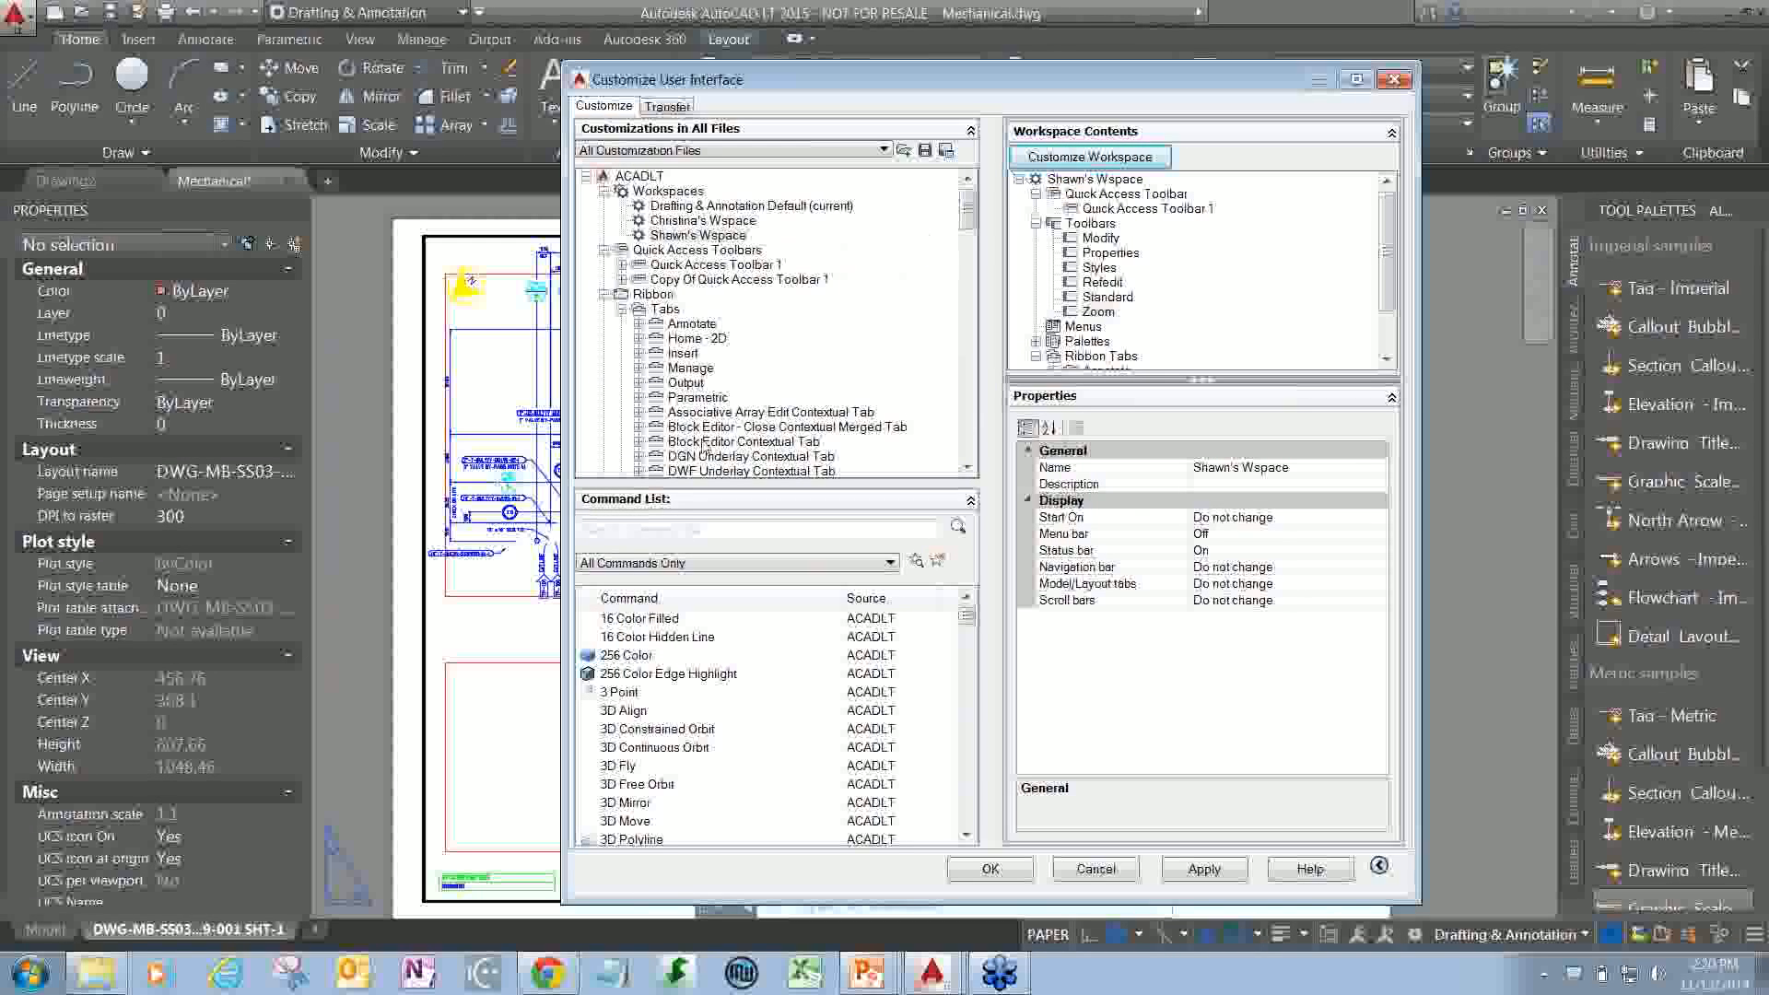
- Set the newly built custom workspace as current and apply the customization changes
{"action": "right_click", "coordinate": [751, 242]}
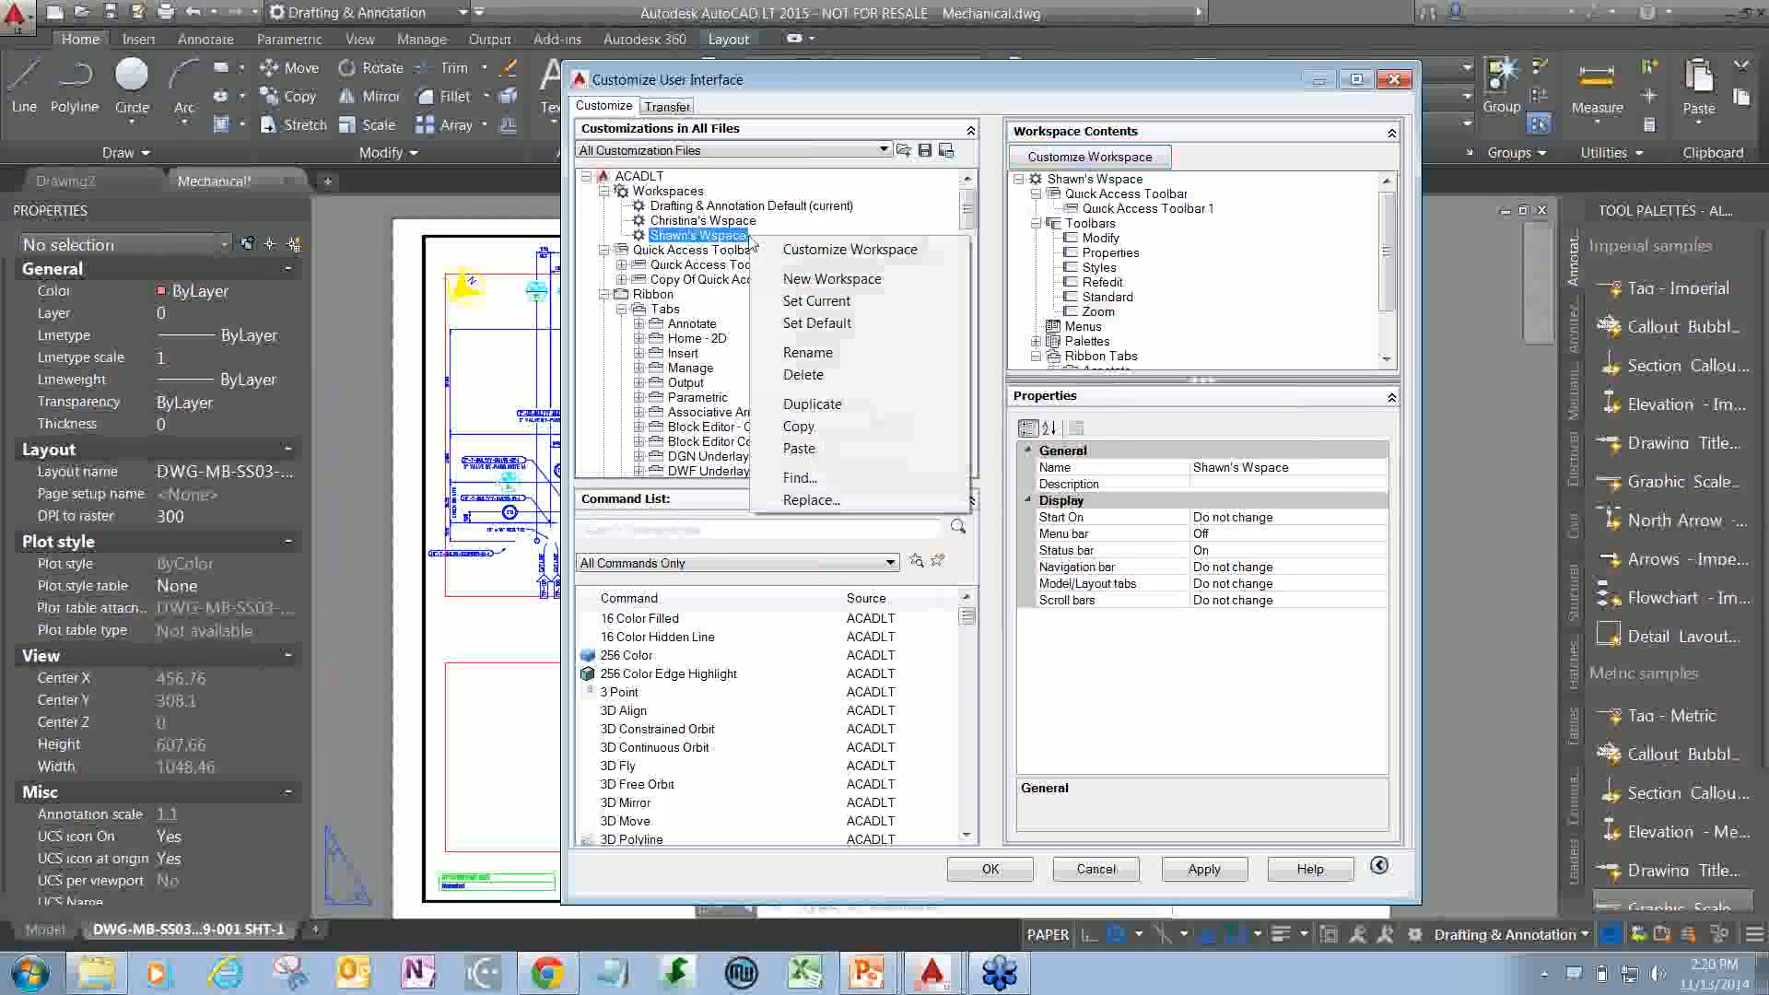
{"action": "left_click", "coordinate": [821, 304]}
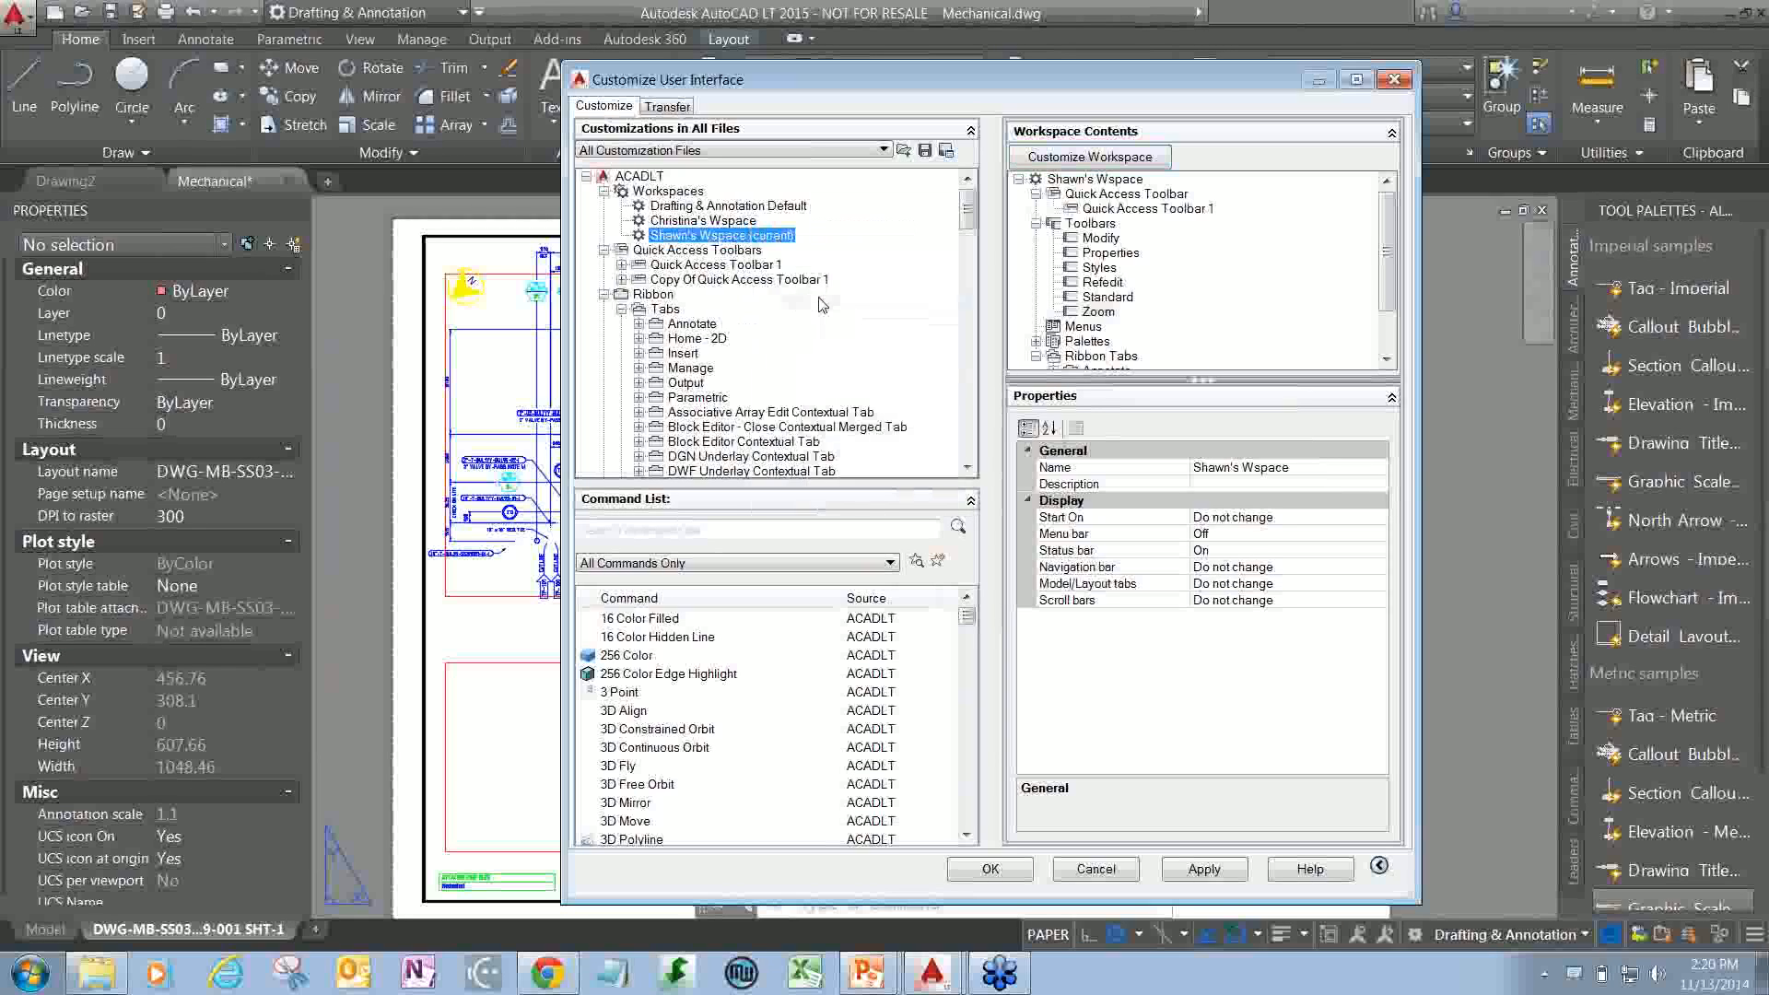
{"action": "left_click", "coordinate": [1207, 870]}
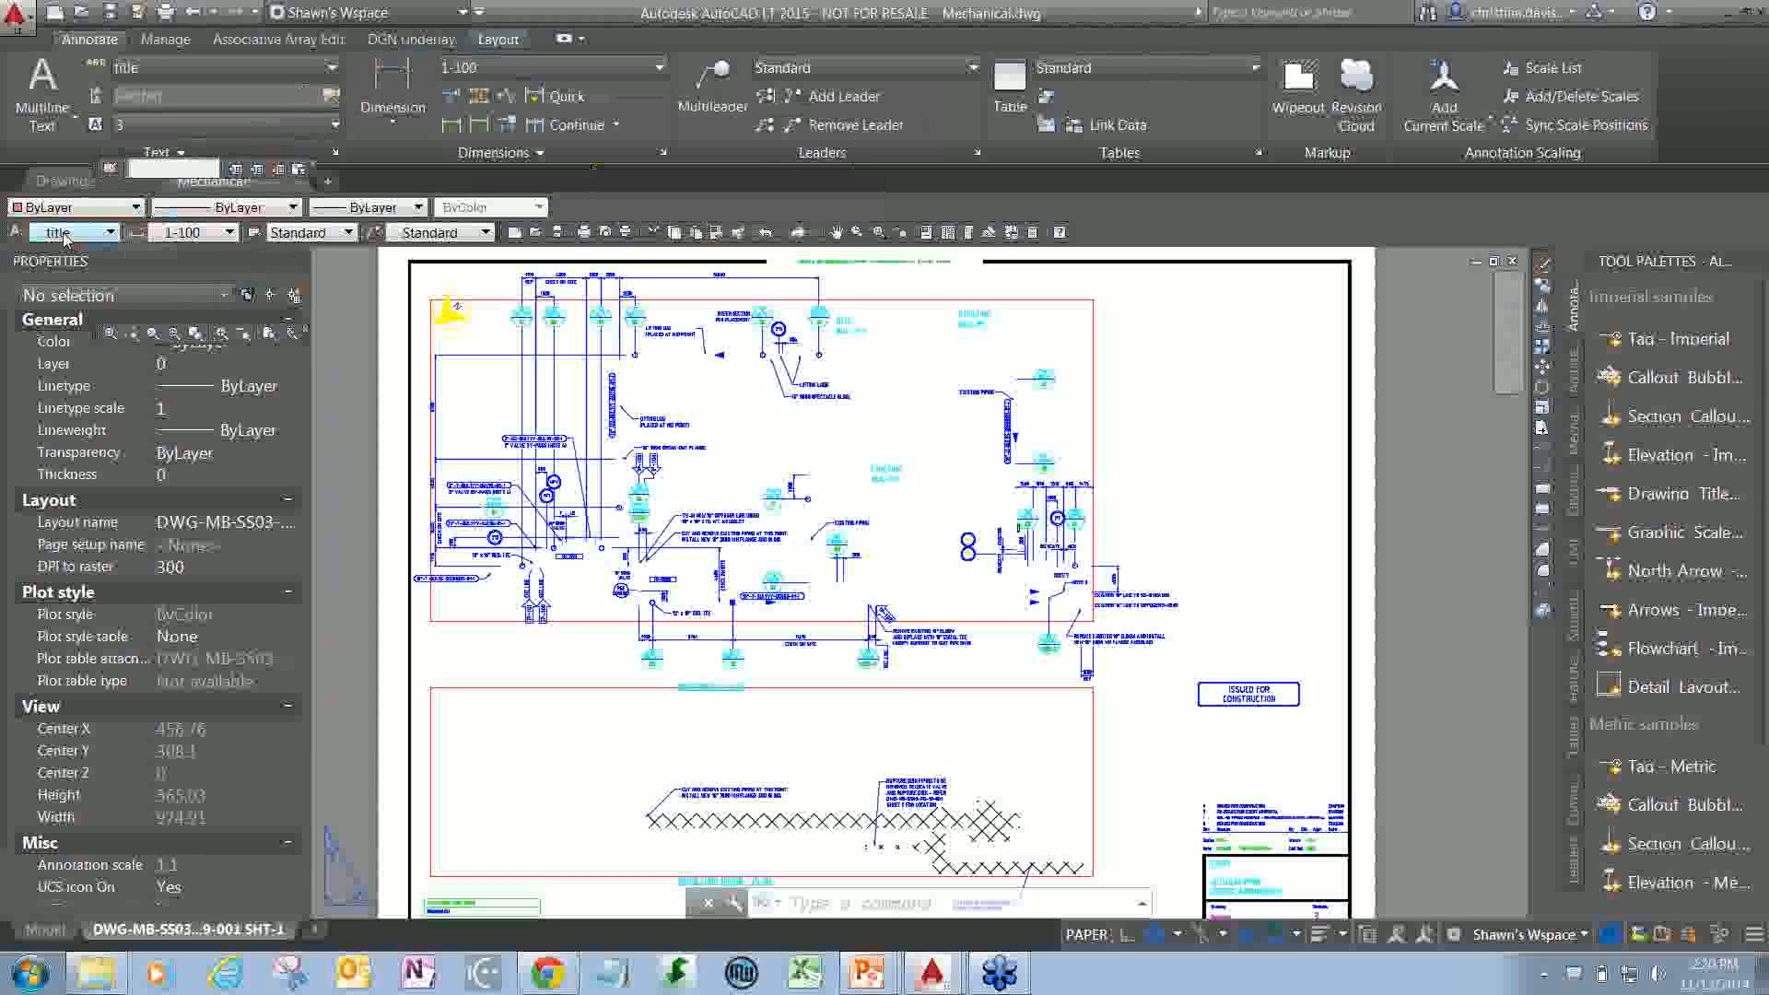
- Switch to the other saved custom workspace and return to the newly built one
{"action": "left_click", "coordinate": [333, 11]}
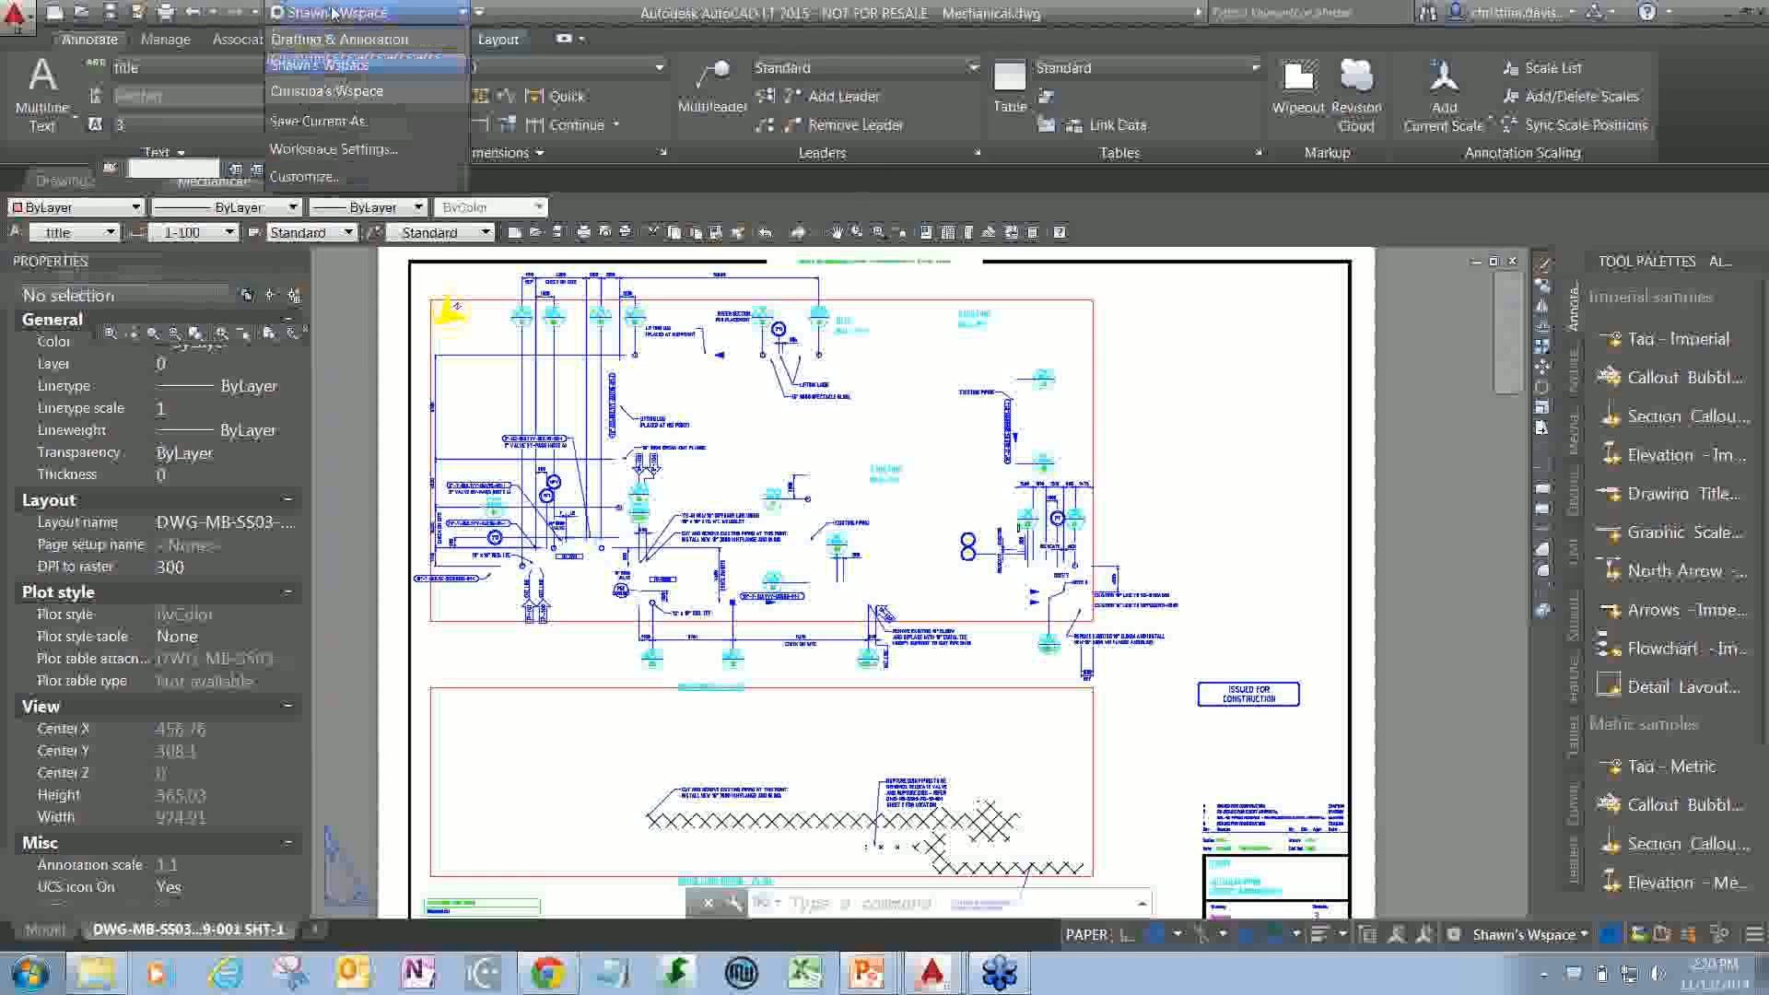
{"action": "left_click", "coordinate": [324, 92]}
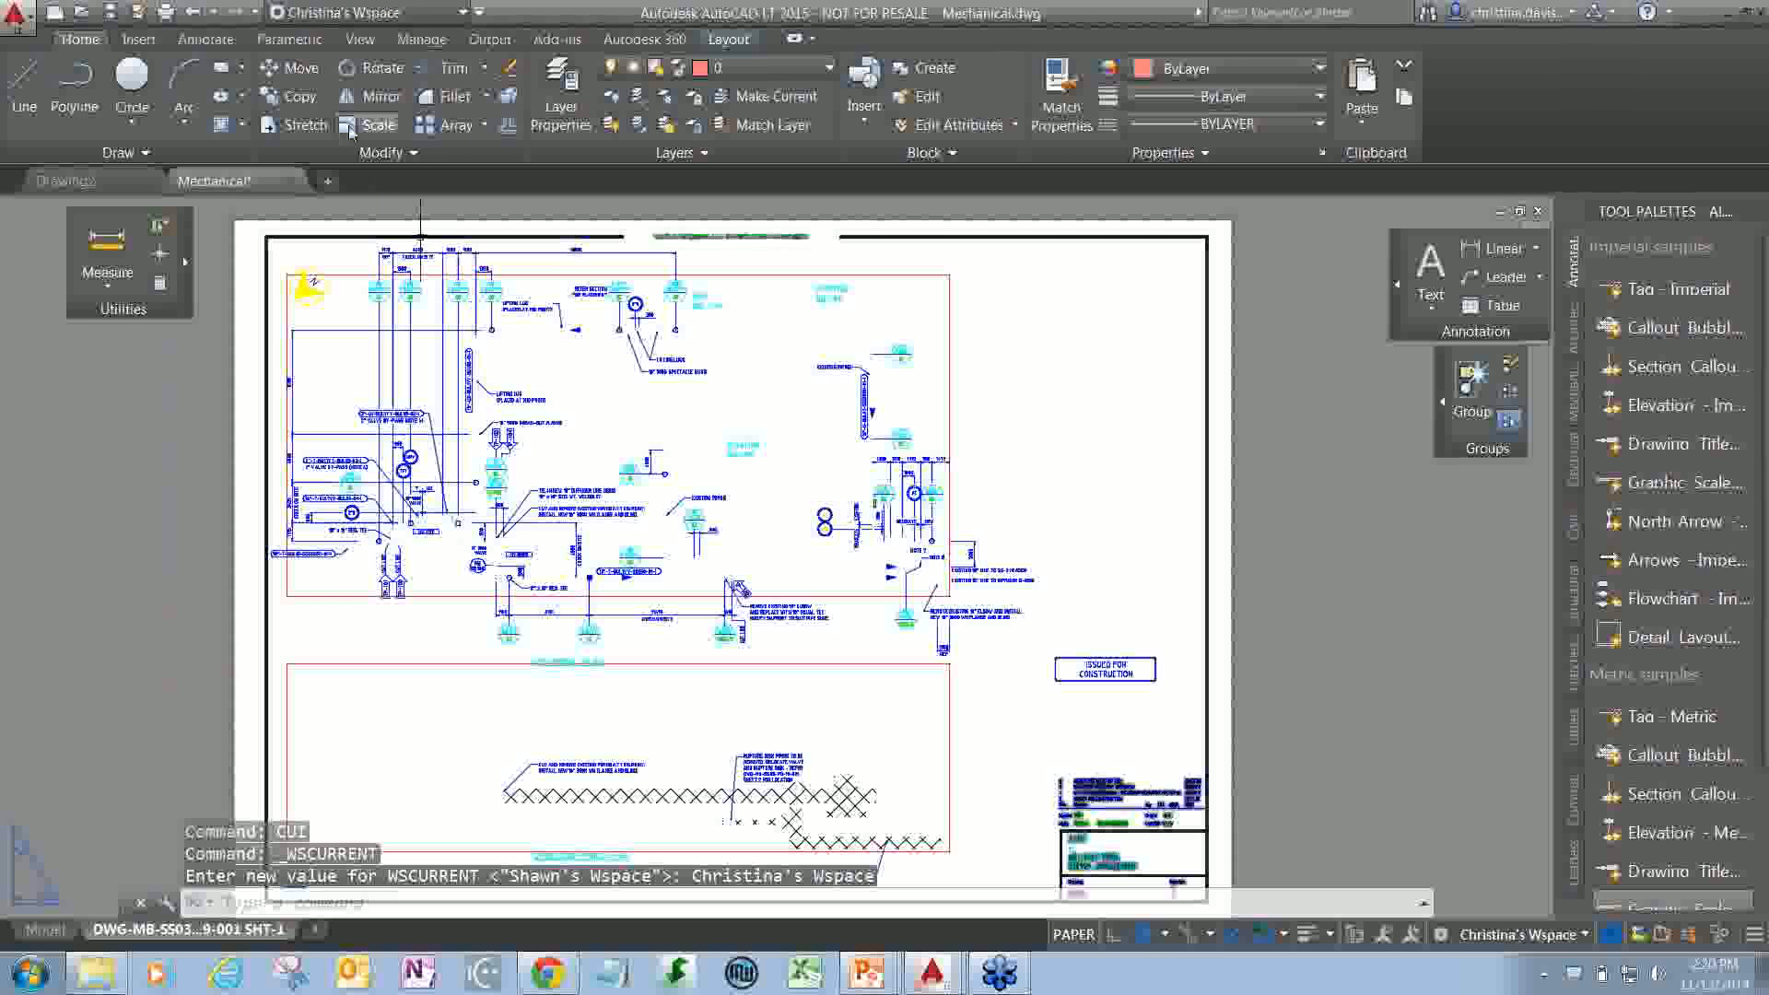
{"action": "left_click", "coordinate": [330, 12]}
{"action": "left_click", "coordinate": [333, 70]}
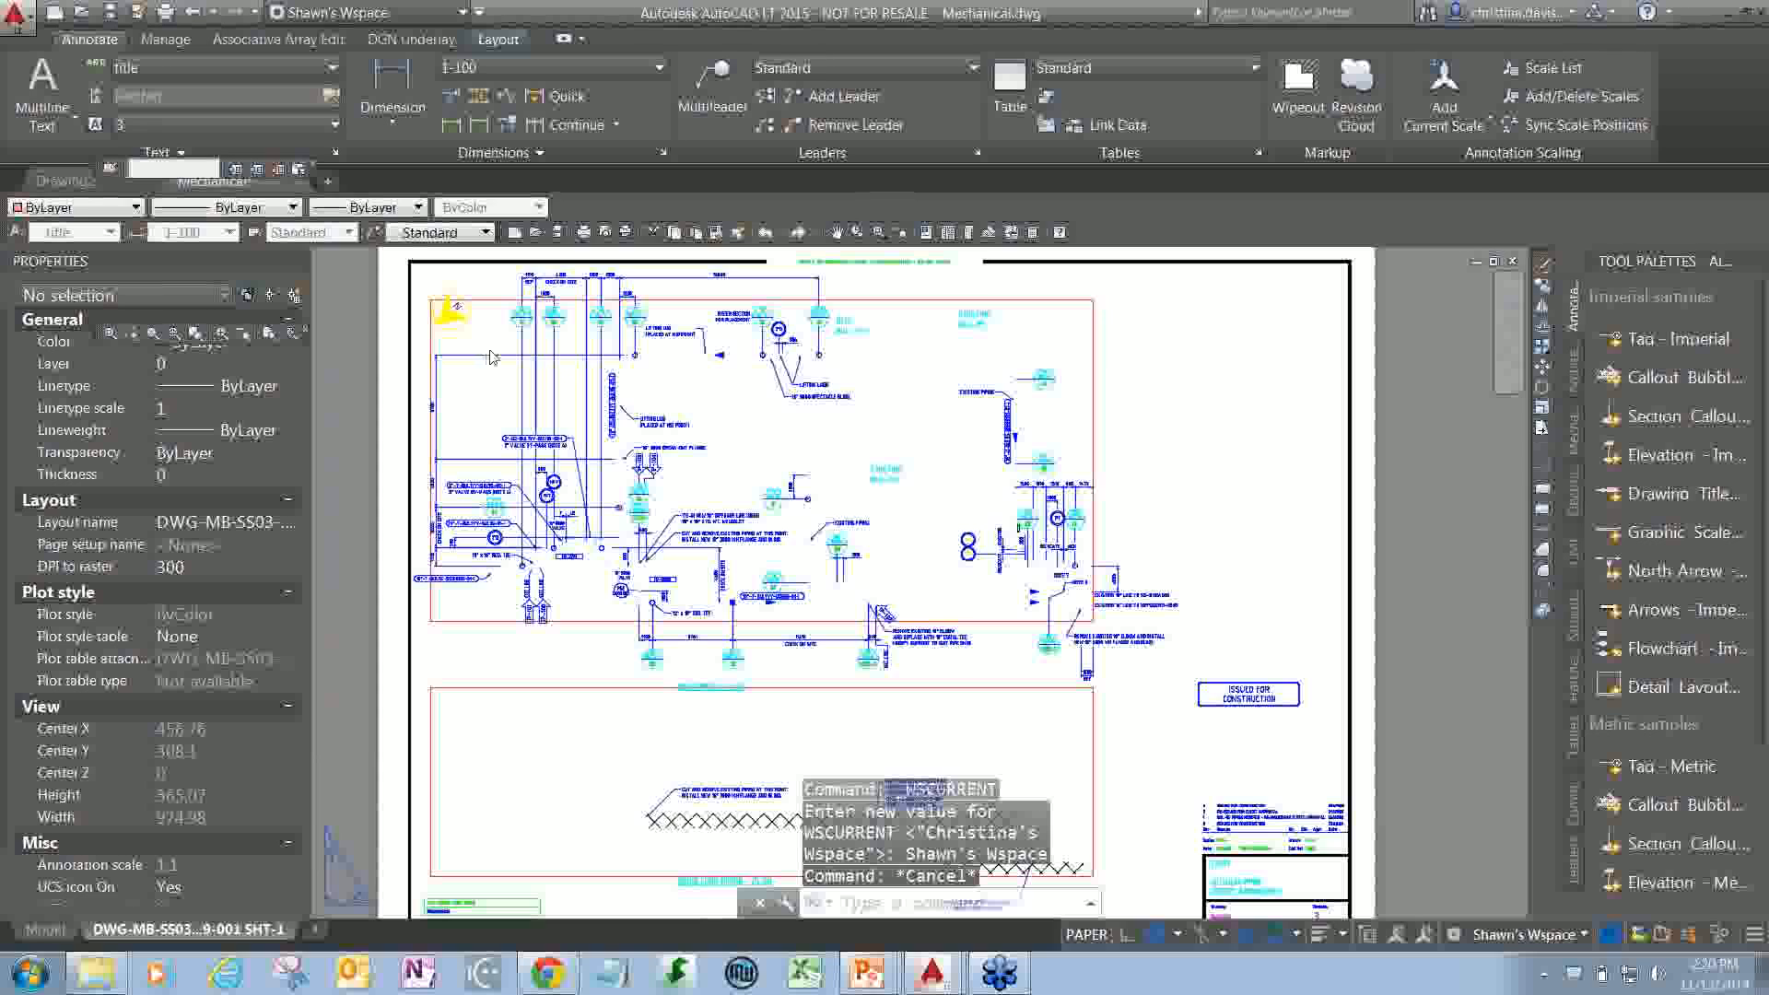
- Show the transfer view of the Customize User Interface dialog for copying customizations between files
{"action": "left_click", "coordinate": [760, 238]}
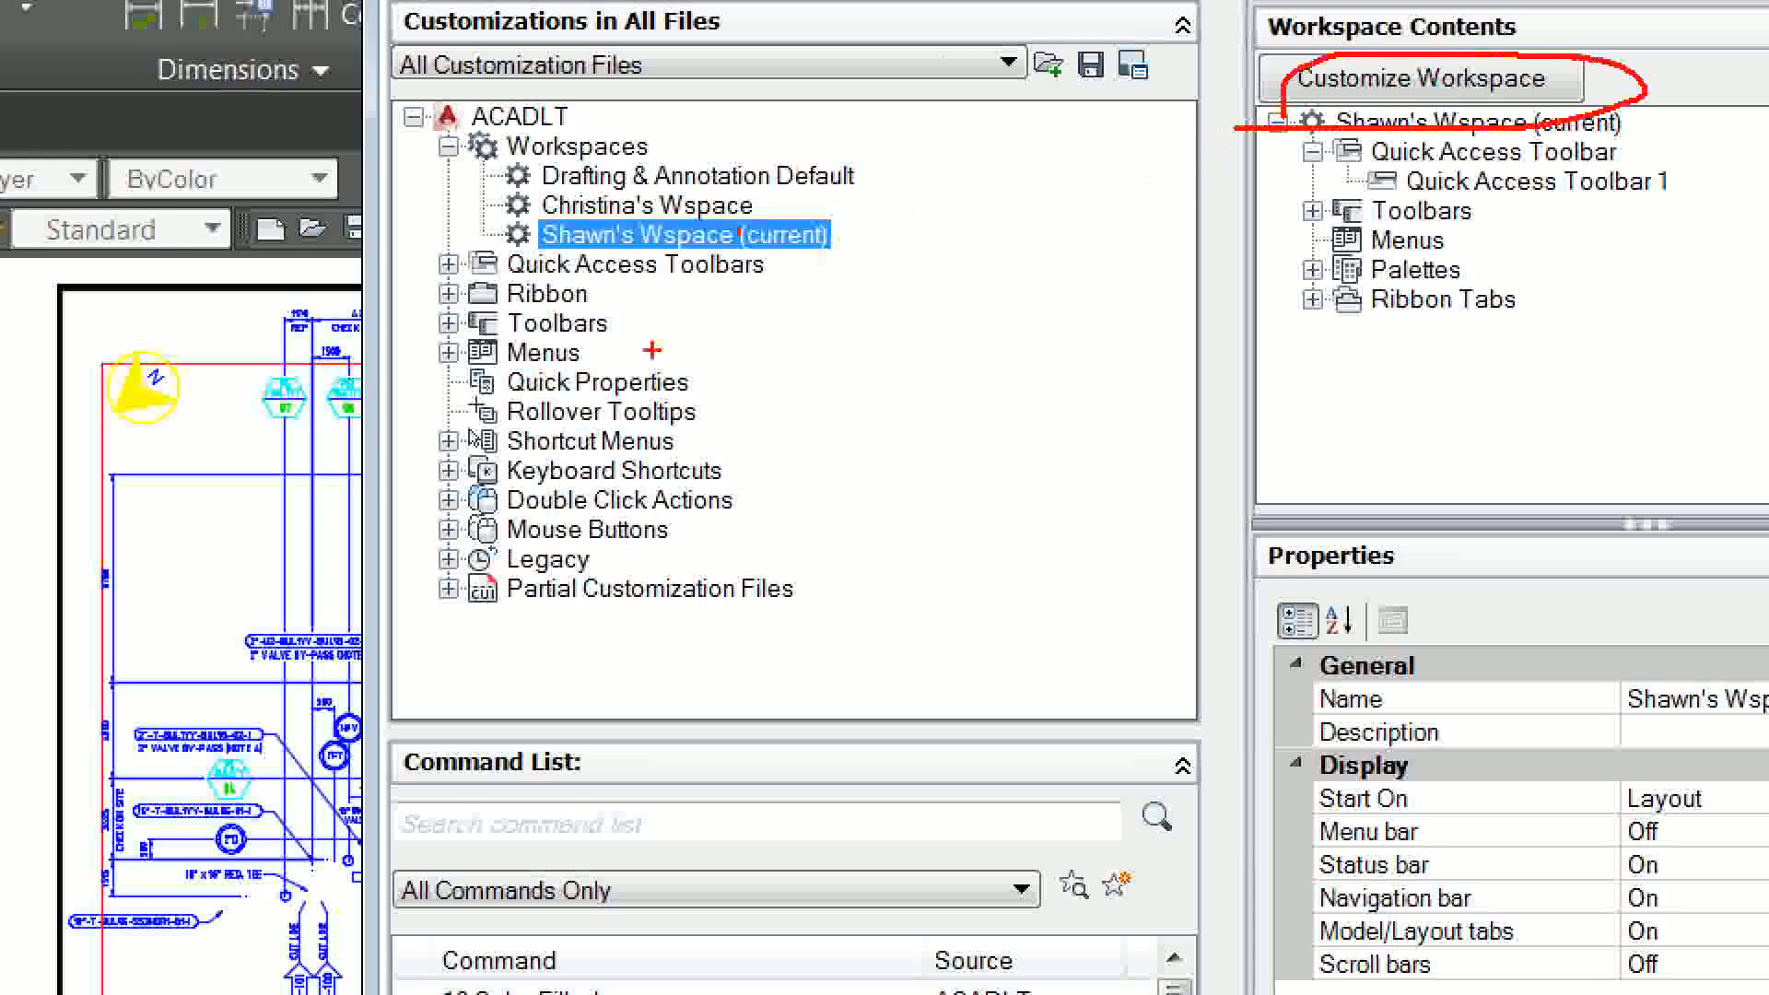
{"action": "mouse_move", "coordinate": [673, 334]}
{"action": "left_mouse_down"}
{"action": "mouse_move", "coordinate": [509, 295]}
{"action": "mouse_move", "coordinate": [456, 445]}
{"action": "mouse_move", "coordinate": [674, 333]}
{"action": "left_mouse_up"}
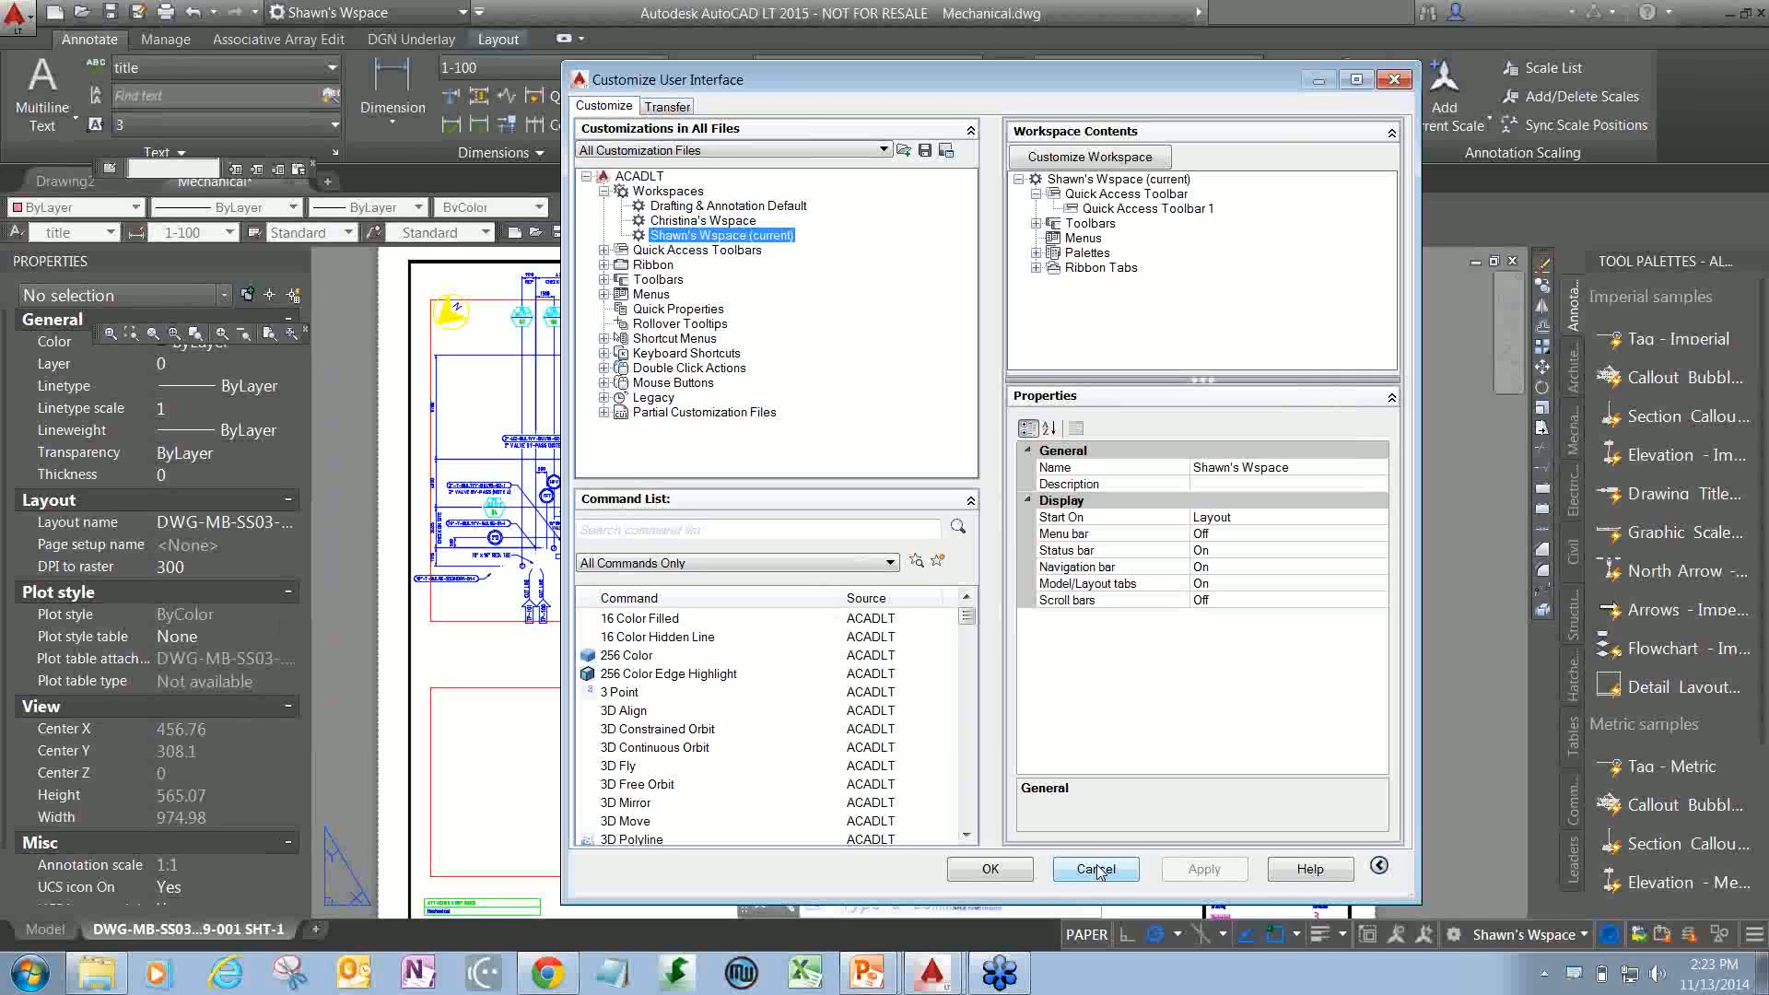
{"action": "left_click", "coordinate": [667, 106]}
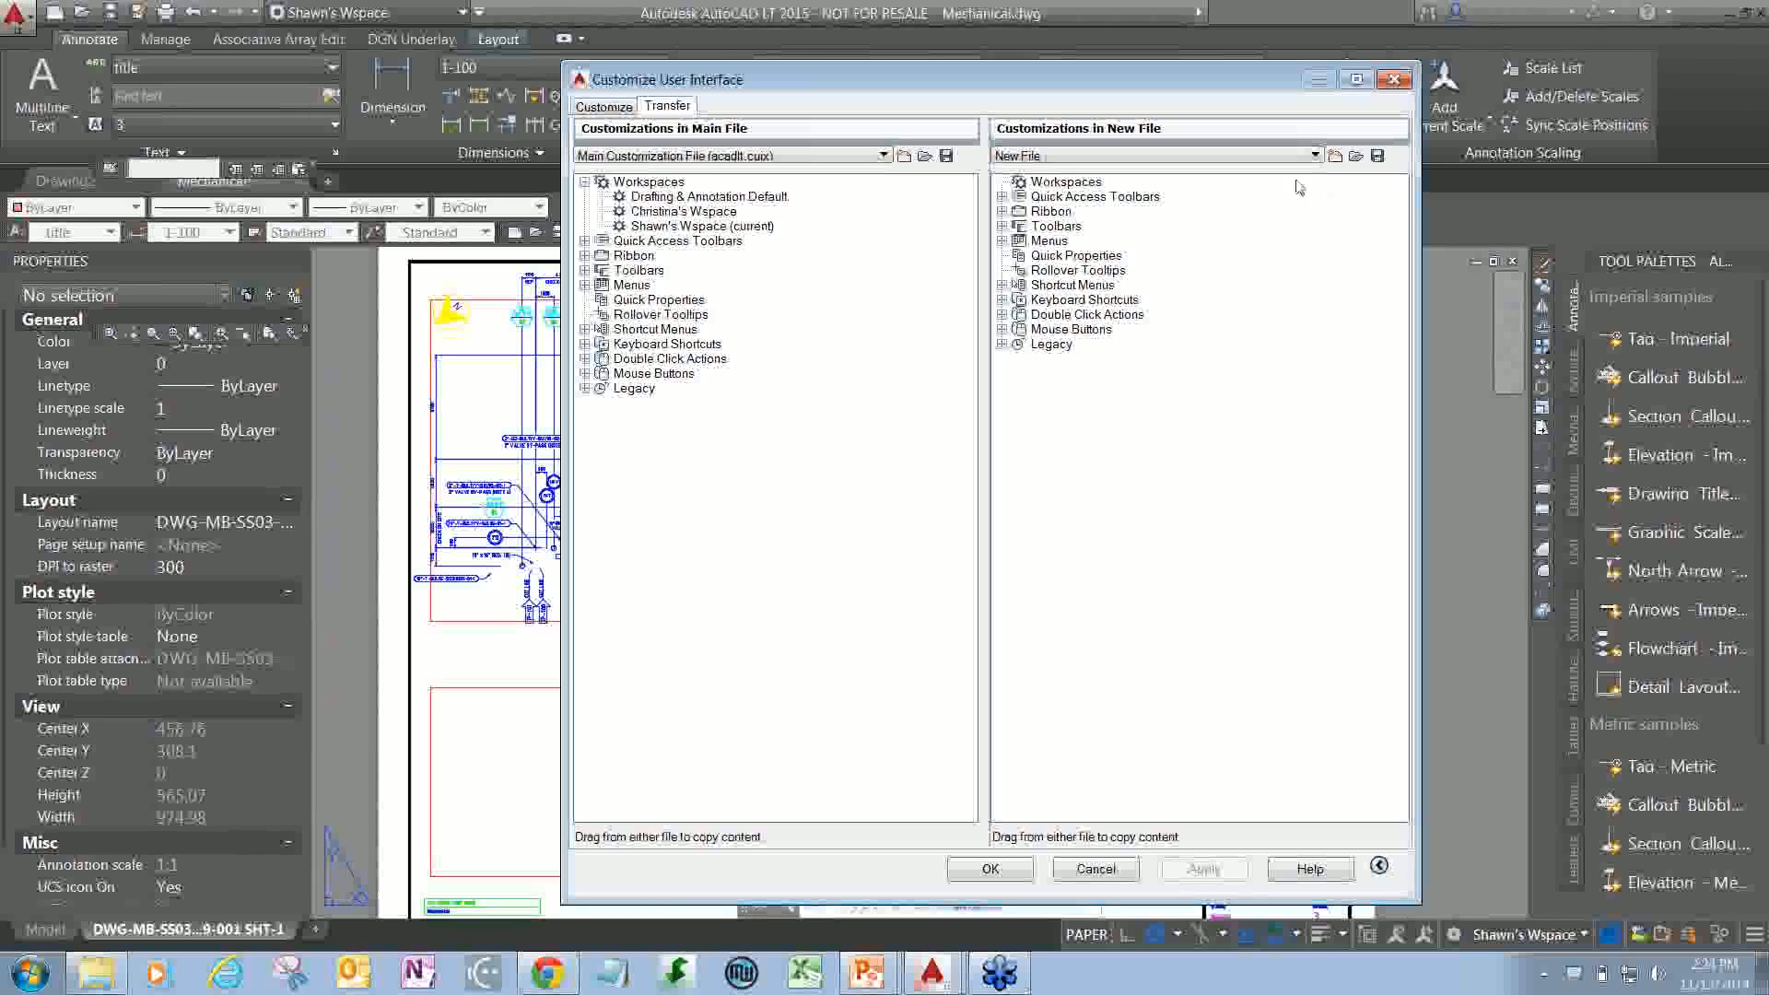
- Load acad.CUIX from the AutoCAD 2015 R20.0 enu Support folder as the second customization file for the transfer
{"action": "left_click", "coordinate": [1358, 157]}
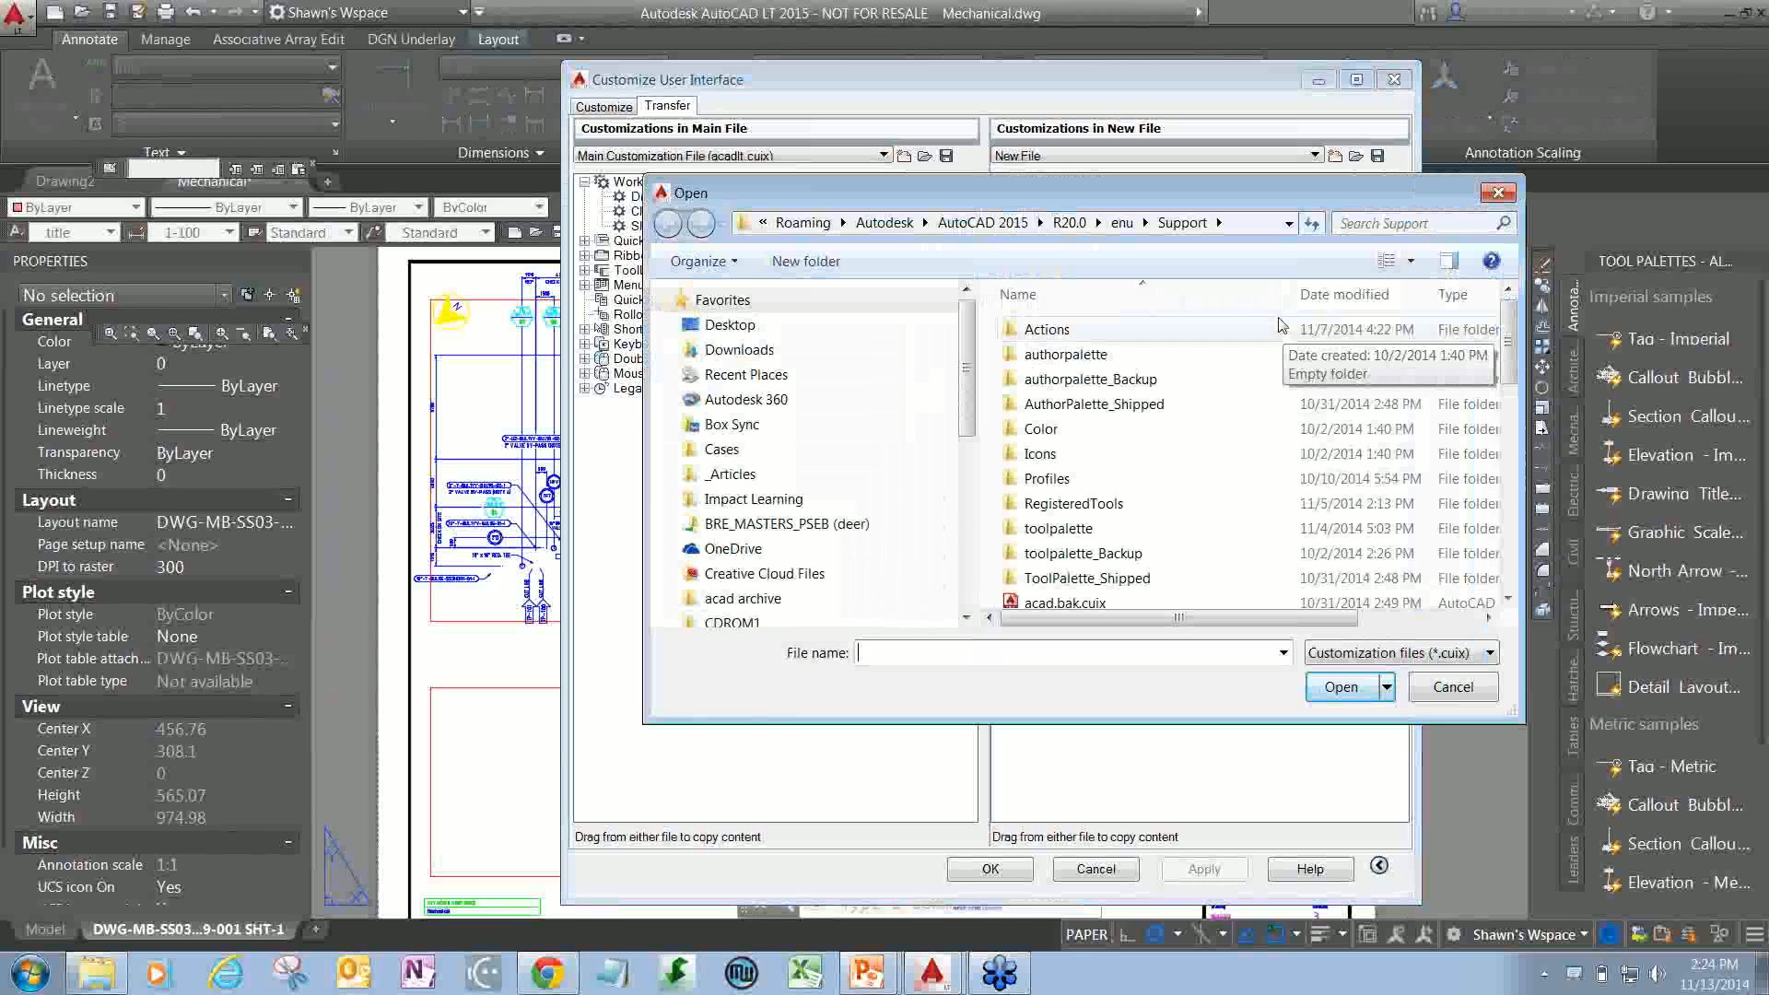
{"action": "left_click_drag", "start_coordinate": [1201, 200], "coordinate": [1386, 277]}
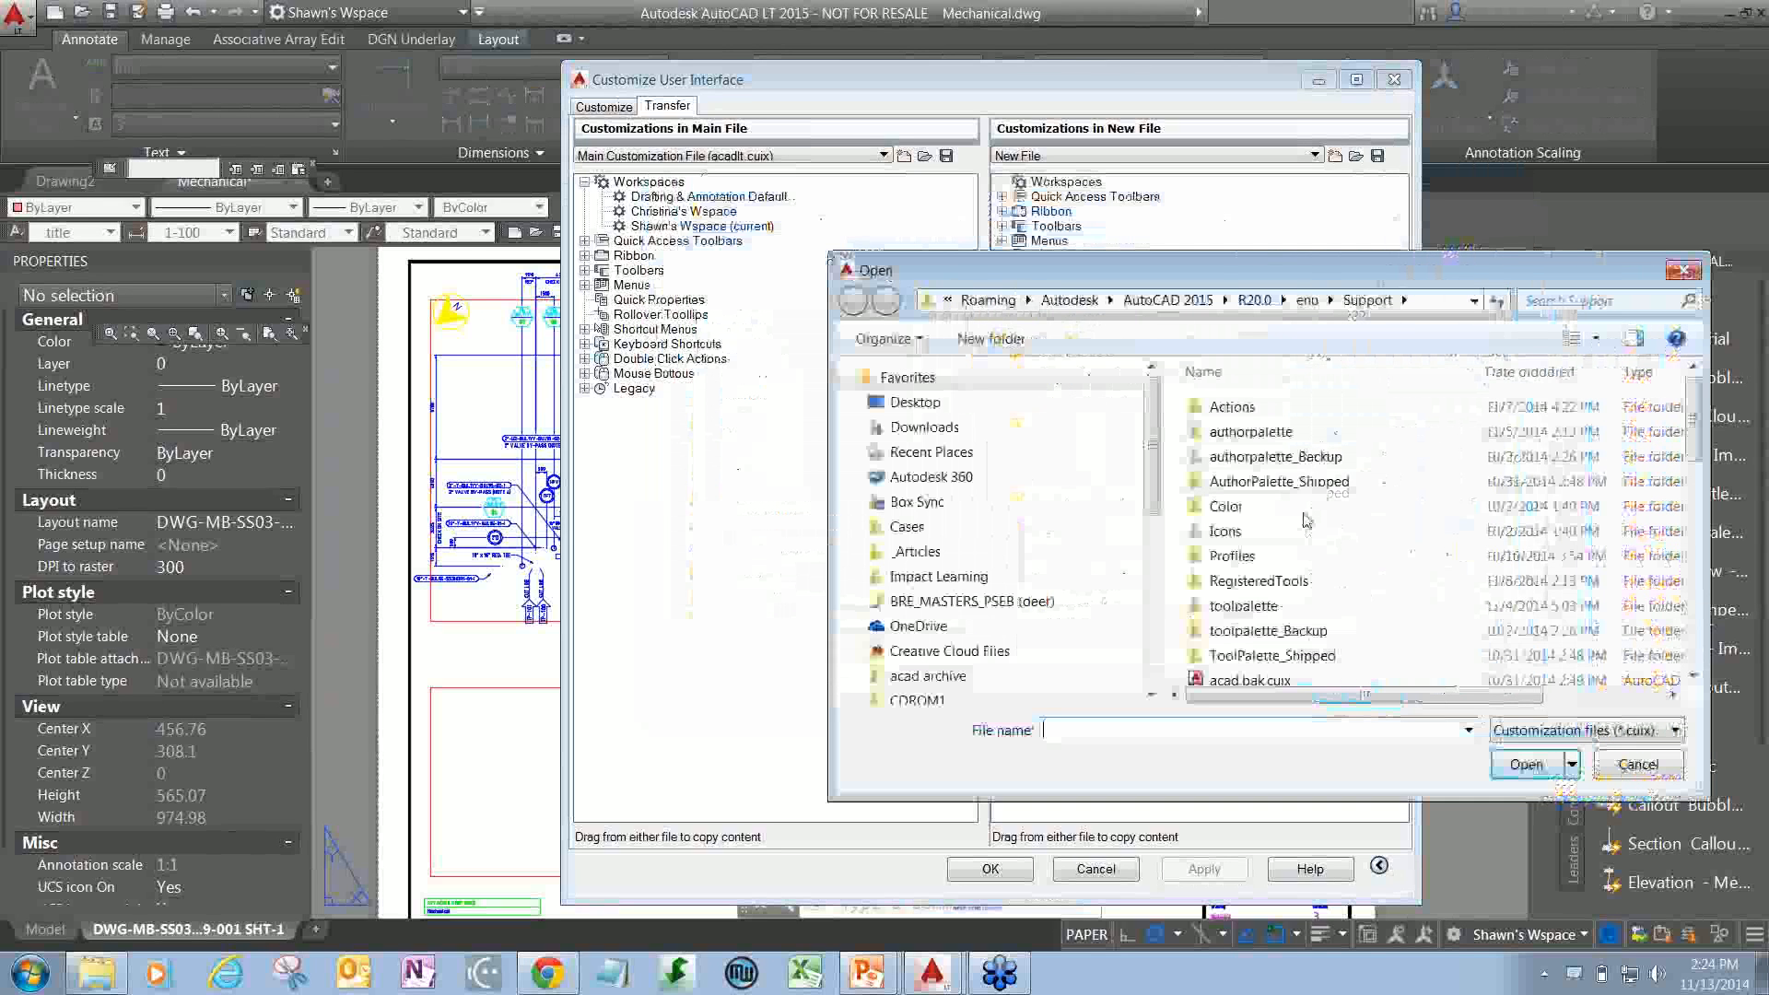
{"action": "scroll", "coordinate": [1305, 521], "scroll_direction": "down", "scroll_amount": 3}
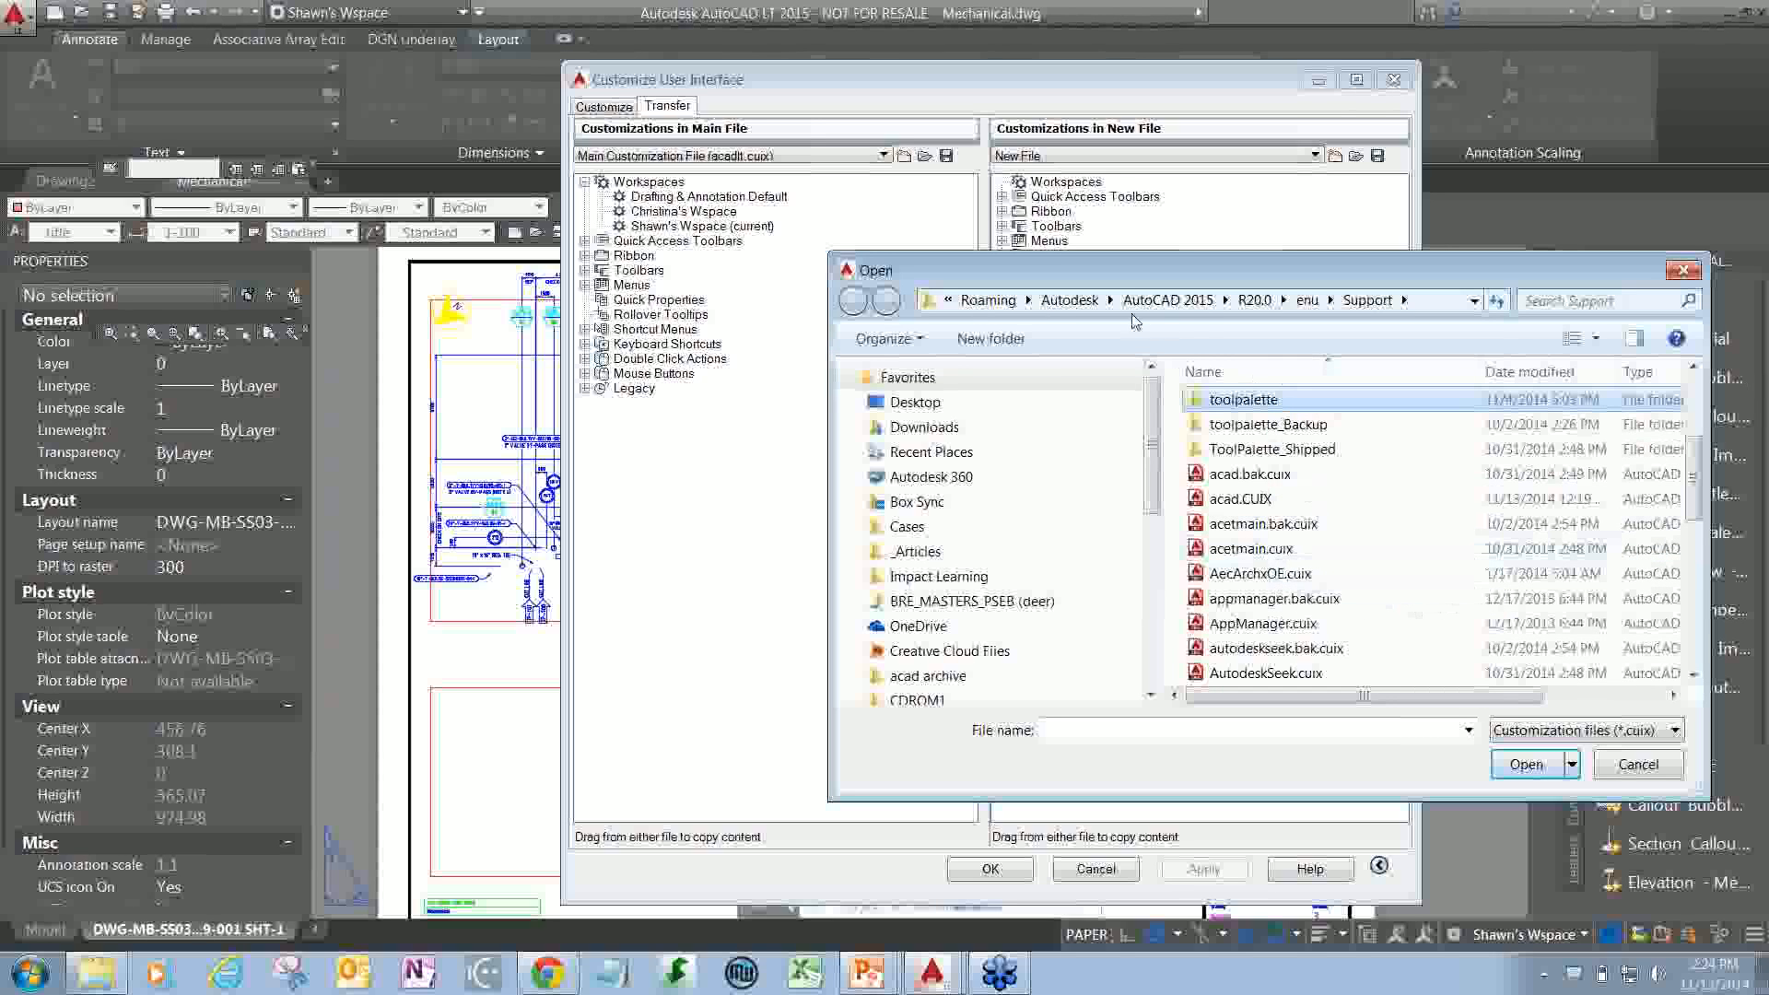
{"action": "left_click", "coordinate": [1185, 307]}
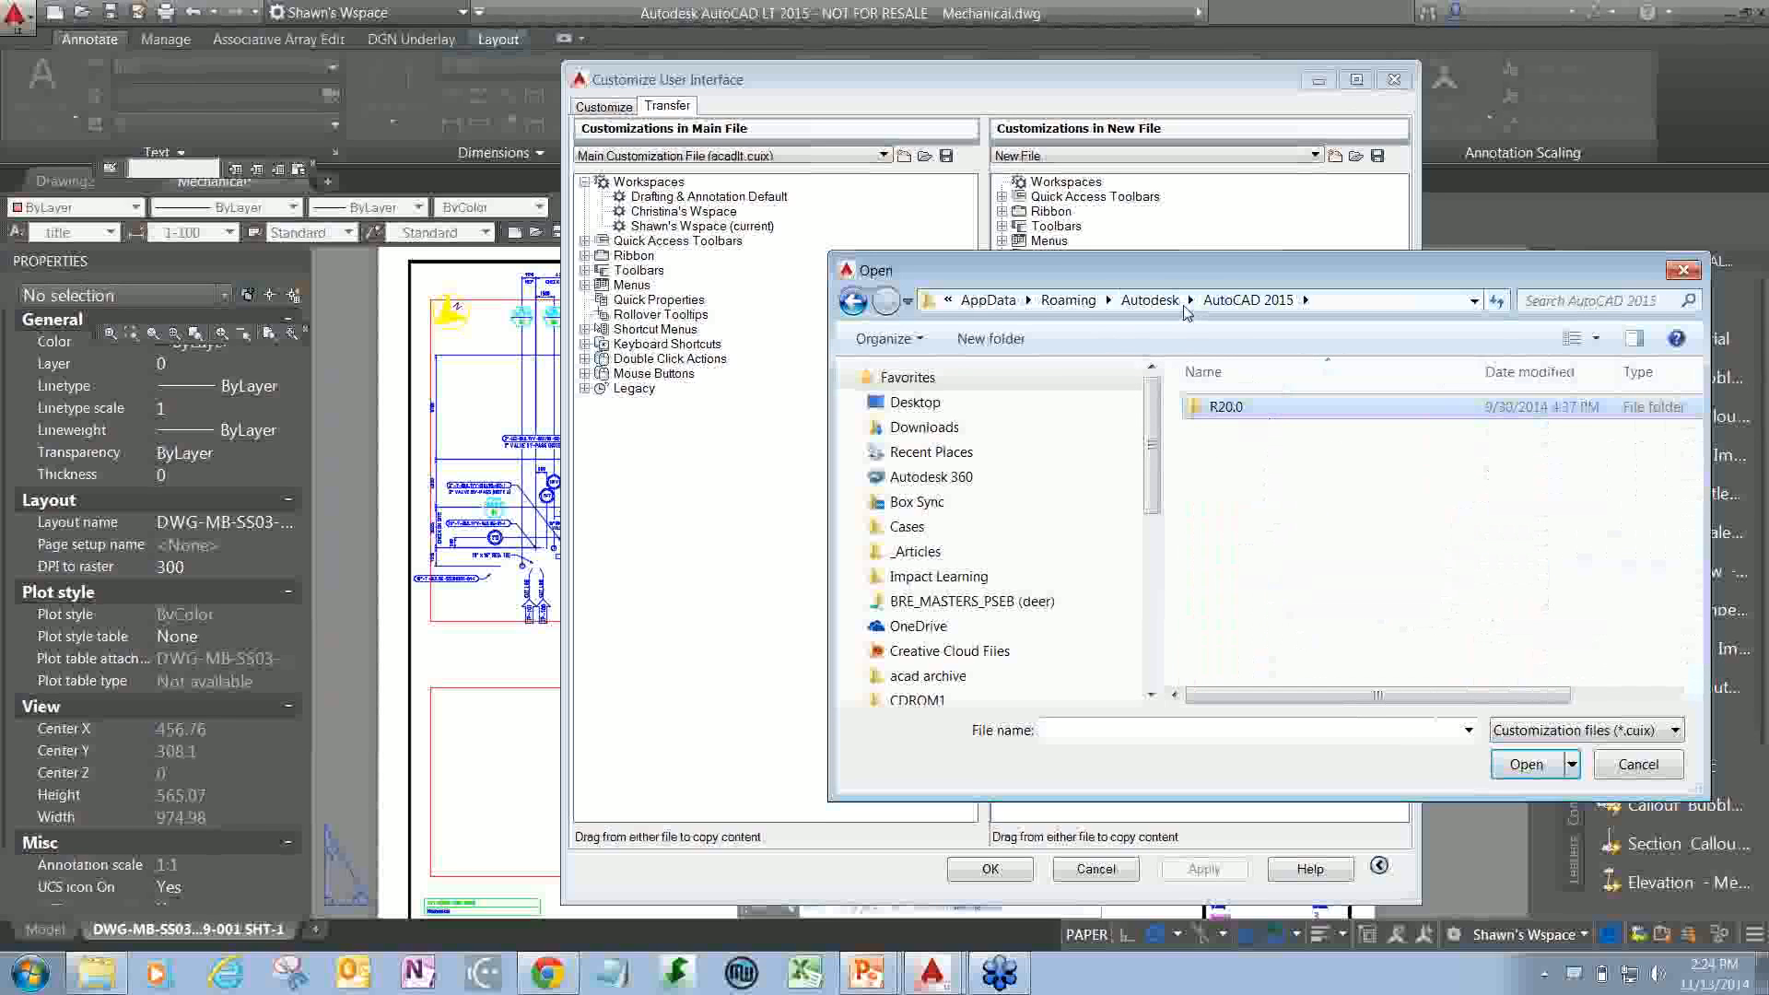
{"action": "double_click", "coordinate": [1226, 407]}
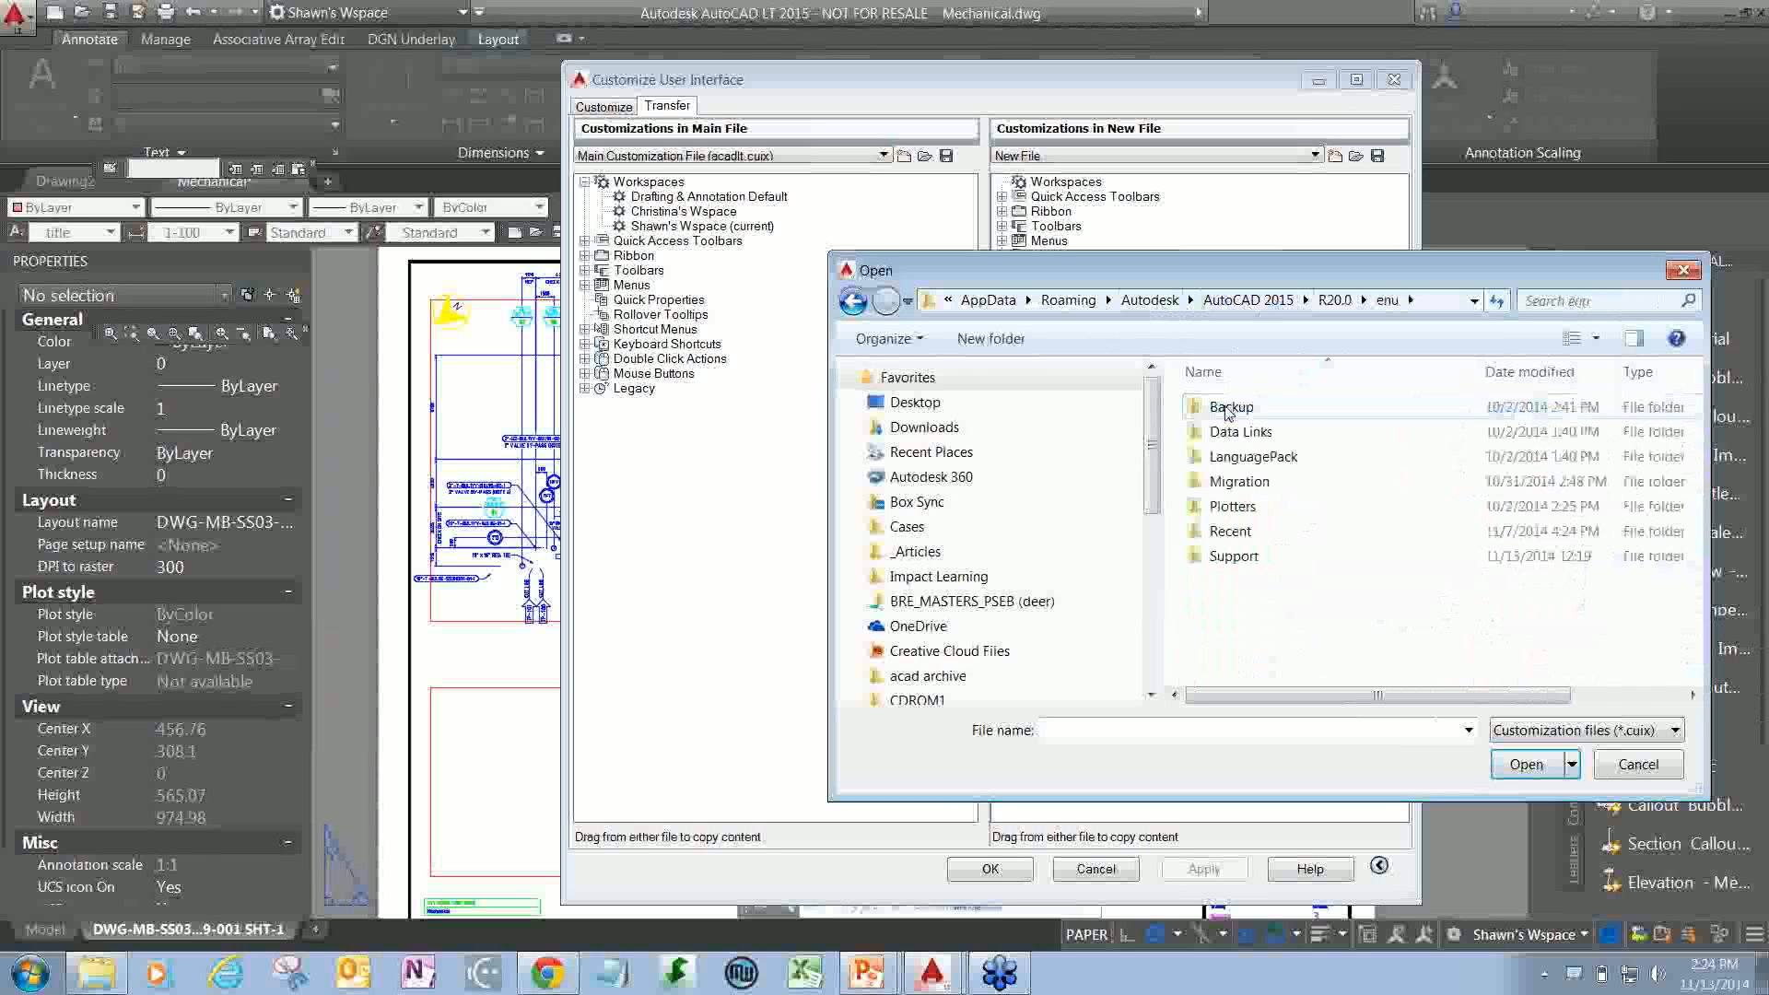
{"action": "double_click", "coordinate": [1230, 556]}
{"action": "scroll", "coordinate": [1290, 566], "scroll_direction": "down", "scroll_amount": 2}
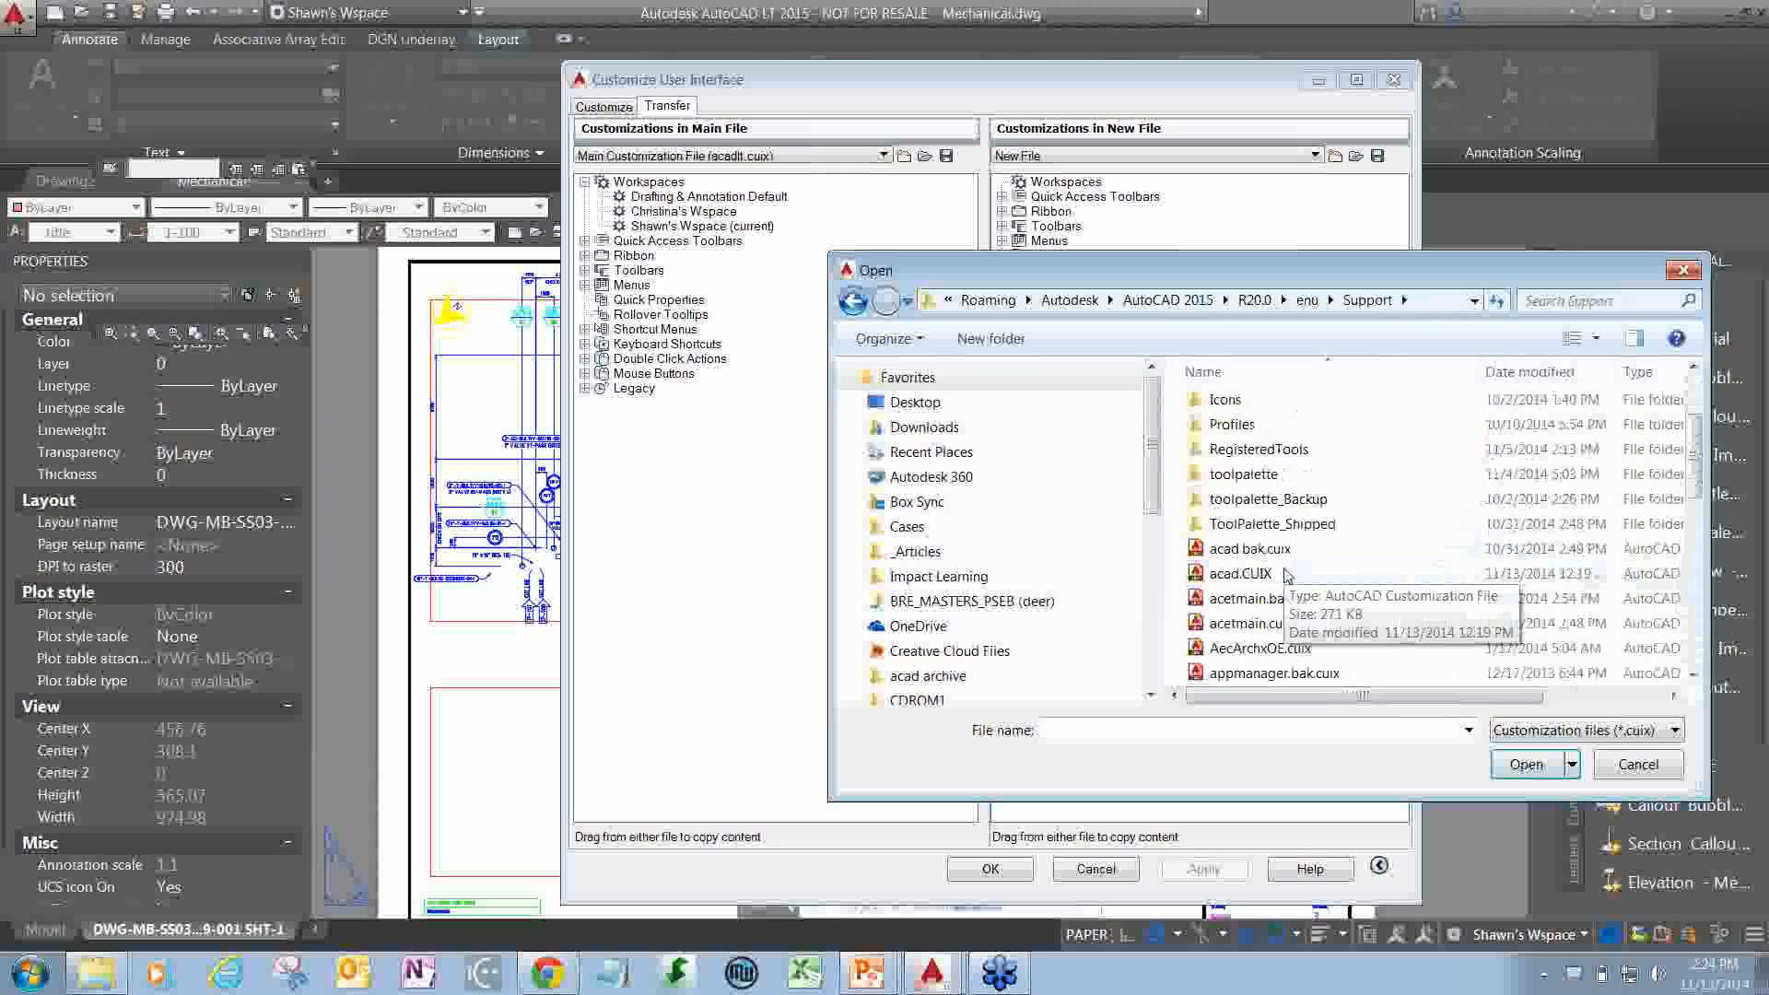
{"action": "double_click", "coordinate": [1240, 573]}
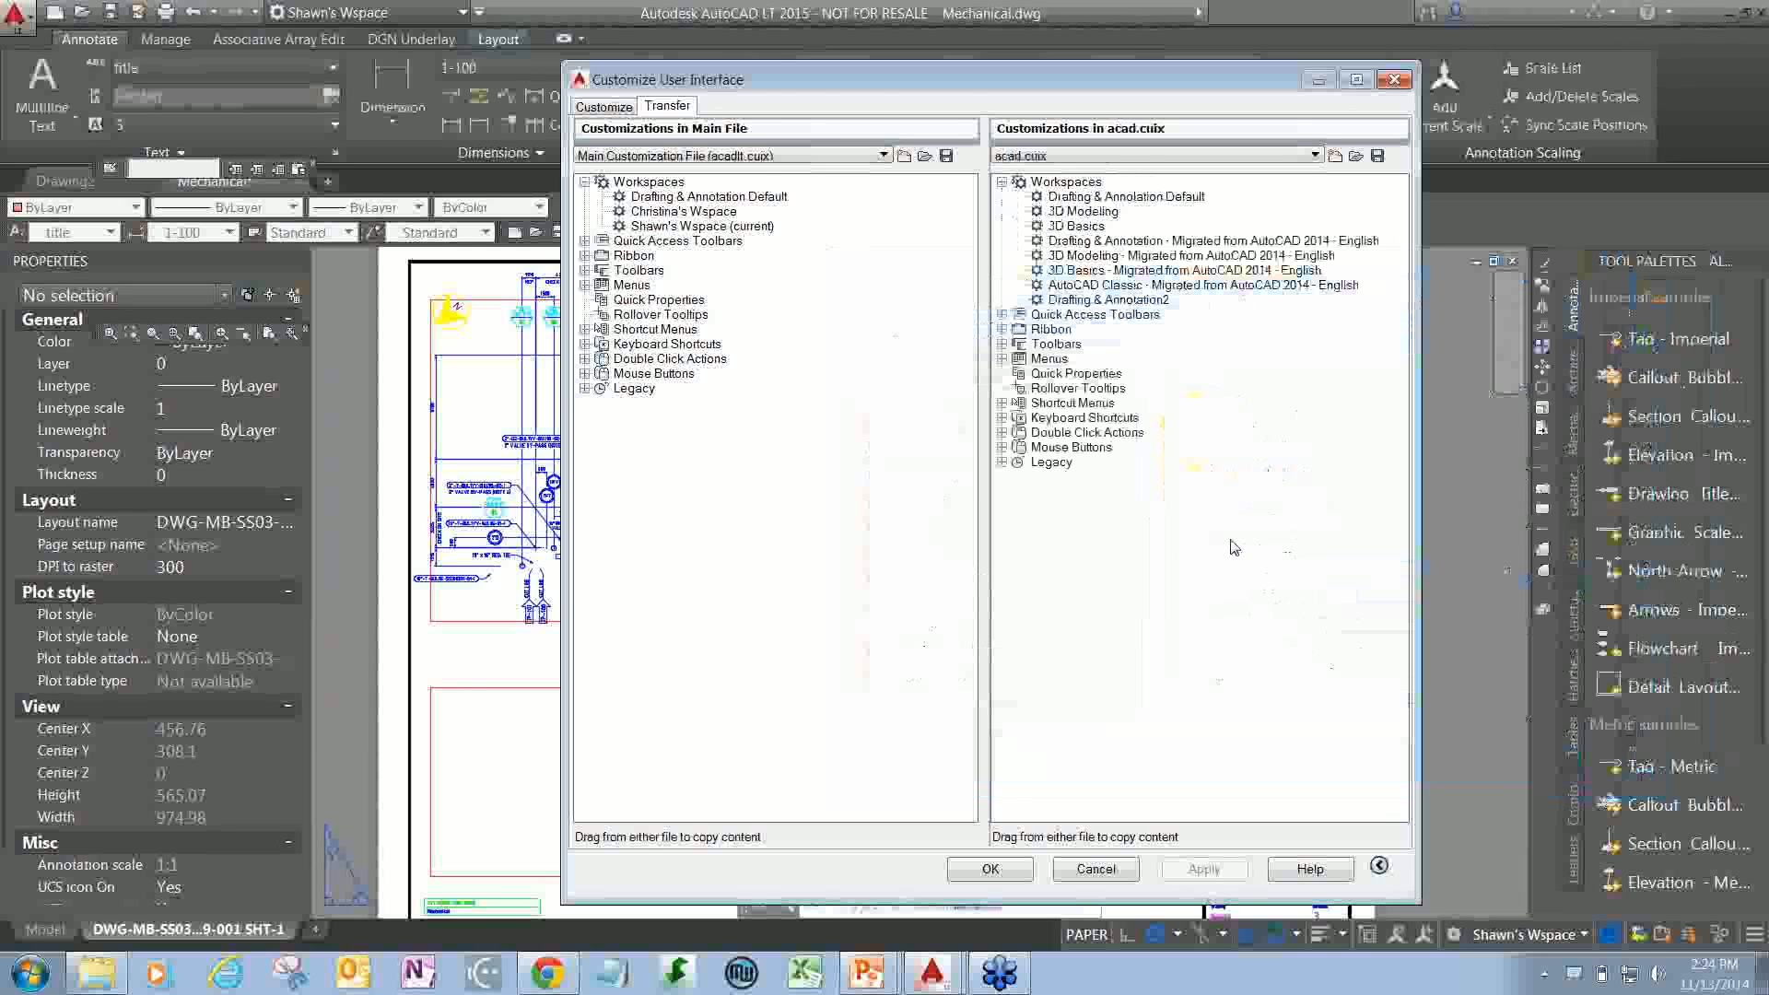
{"action": "key", "text": "ctrl+1"}
{"action": "left_click", "coordinate": [1100, 238]}
{"action": "mouse_move", "coordinate": [296, 117]}
{"action": "left_mouse_down"}
{"action": "mouse_move", "coordinate": [456, 66]}
{"action": "mouse_move", "coordinate": [326, 106]}
{"action": "left_mouse_up"}
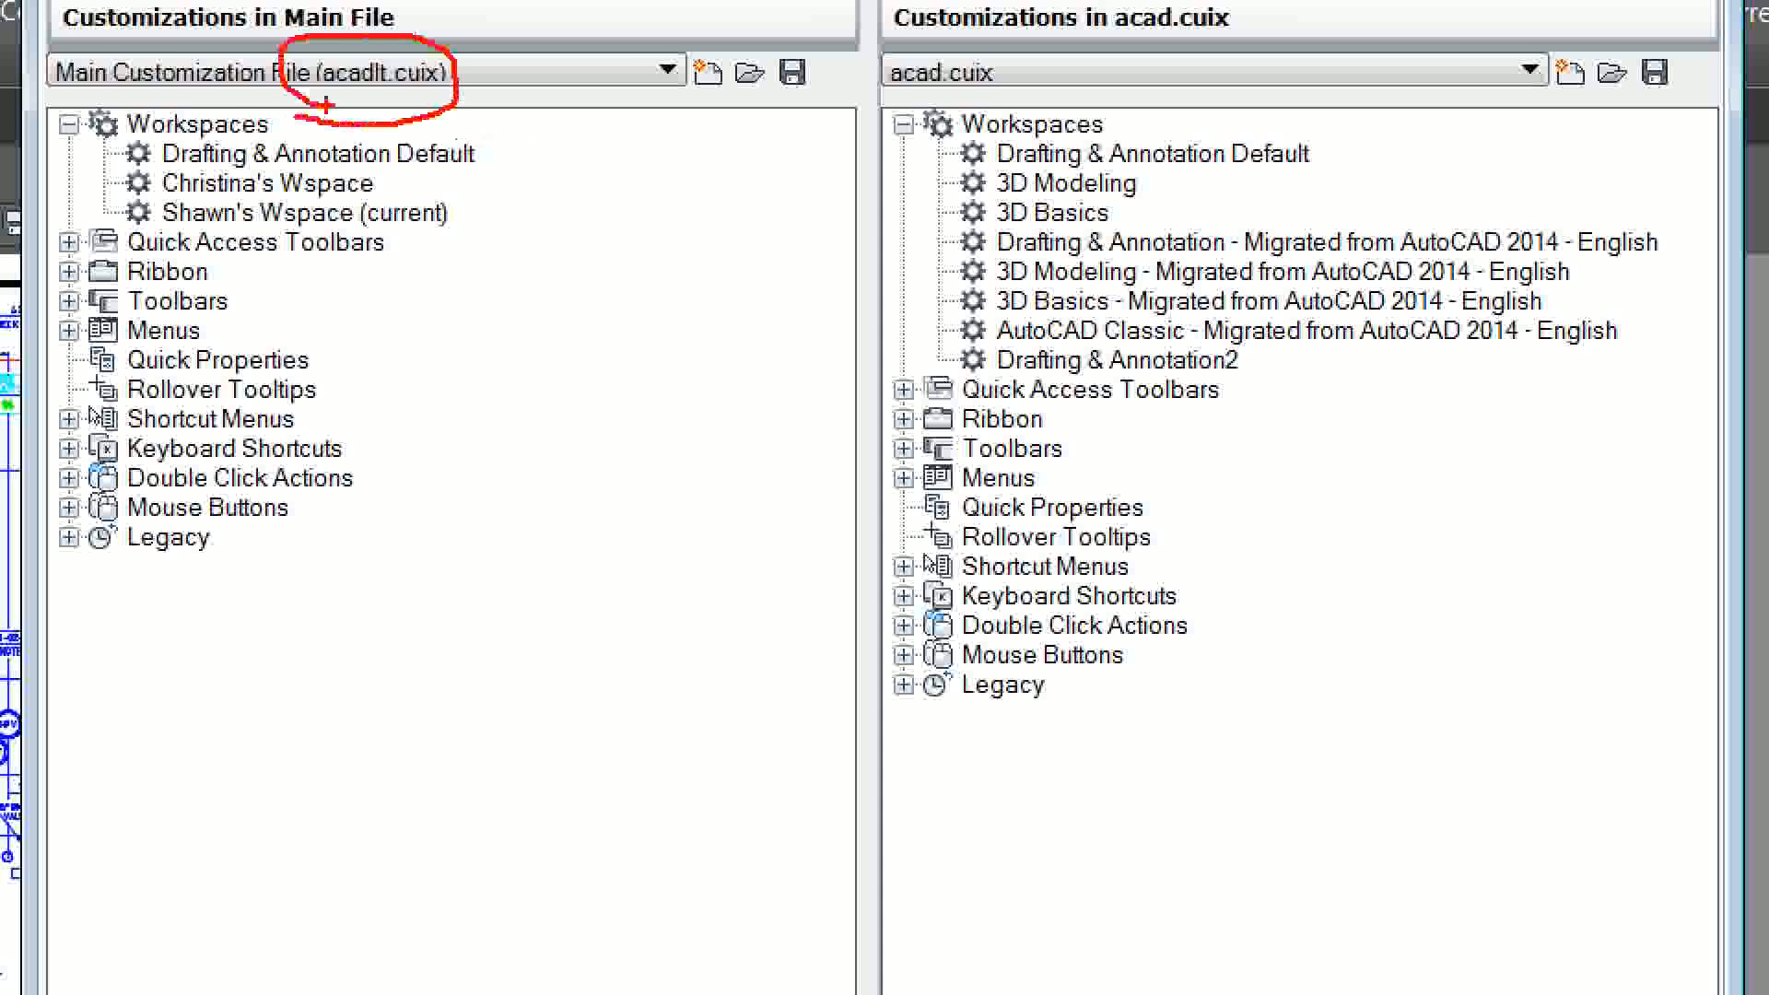
{"action": "mouse_move", "coordinate": [899, 96]}
{"action": "left_mouse_down"}
{"action": "mouse_move", "coordinate": [943, 96]}
{"action": "mouse_move", "coordinate": [862, 97]}
{"action": "mouse_move", "coordinate": [876, 104]}
{"action": "left_mouse_up"}
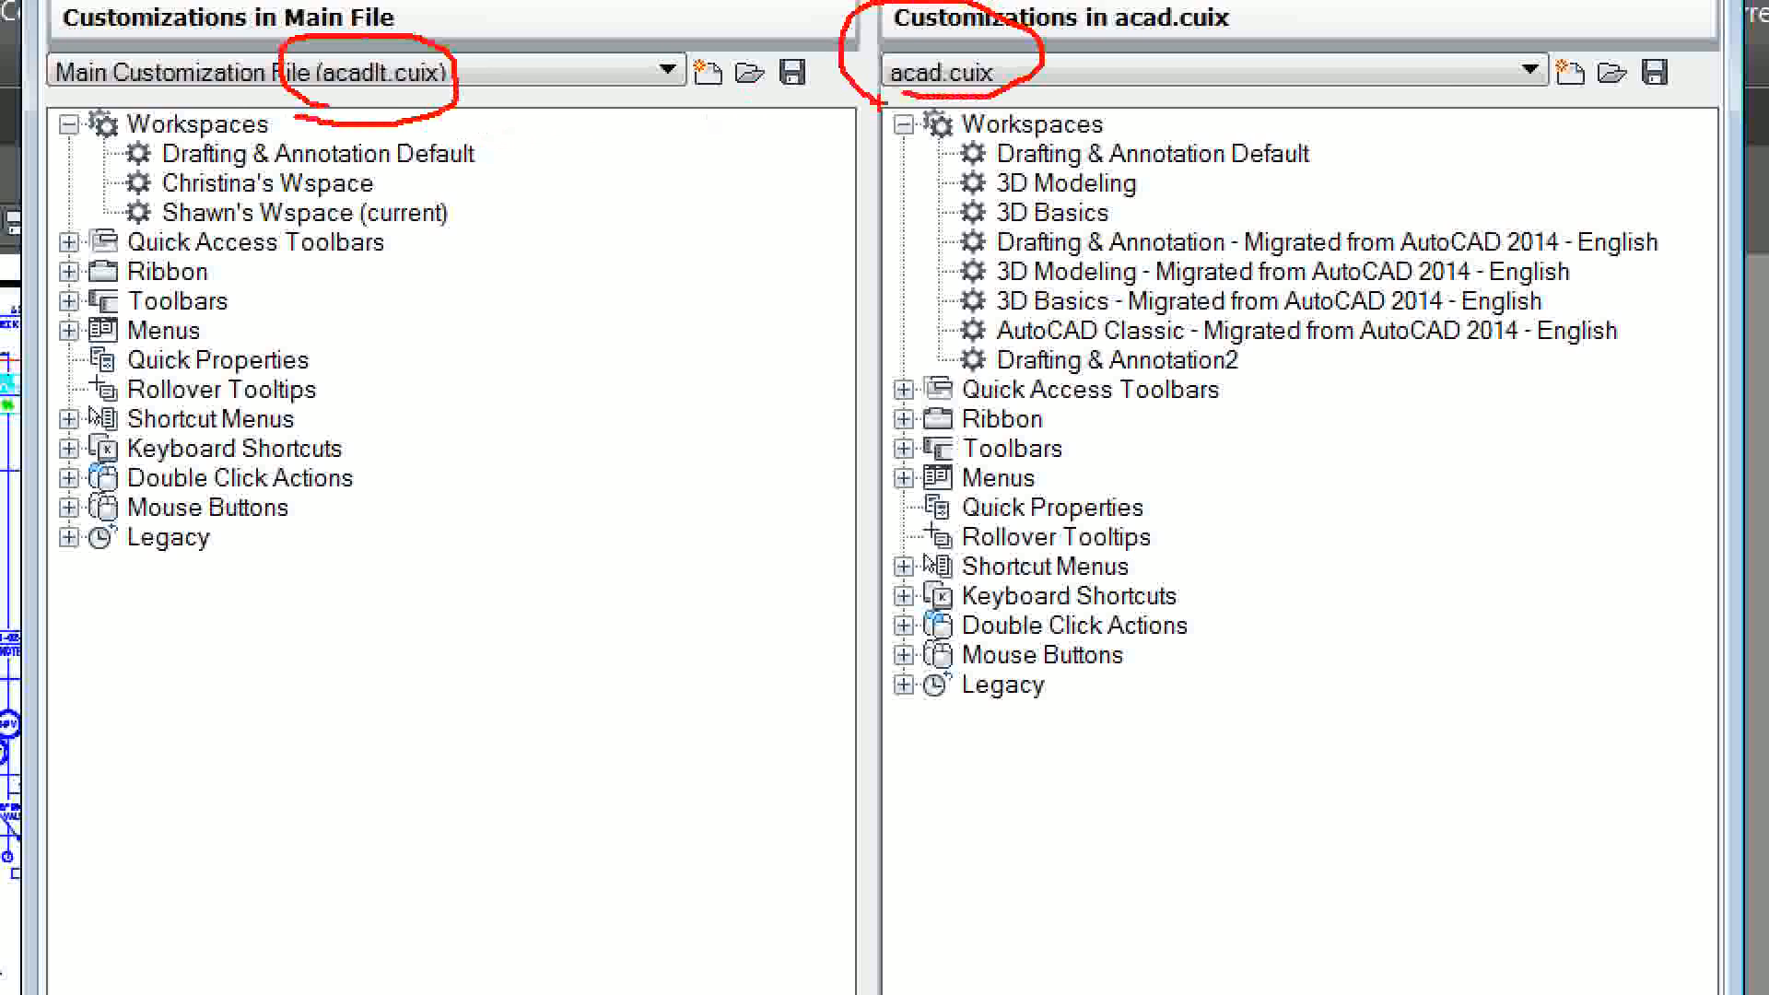
{"action": "mouse_move", "coordinate": [1138, 153]}
{"action": "left_mouse_down"}
{"action": "mouse_move", "coordinate": [991, 336]}
{"action": "mouse_move", "coordinate": [1169, 222]}
{"action": "left_mouse_up"}
{"action": "mouse_move", "coordinate": [1060, 289]}
{"action": "left_mouse_down"}
{"action": "mouse_move", "coordinate": [678, 186]}
{"action": "mouse_move", "coordinate": [447, 184]}
{"action": "mouse_move", "coordinate": [480, 221]}
{"action": "left_mouse_up"}
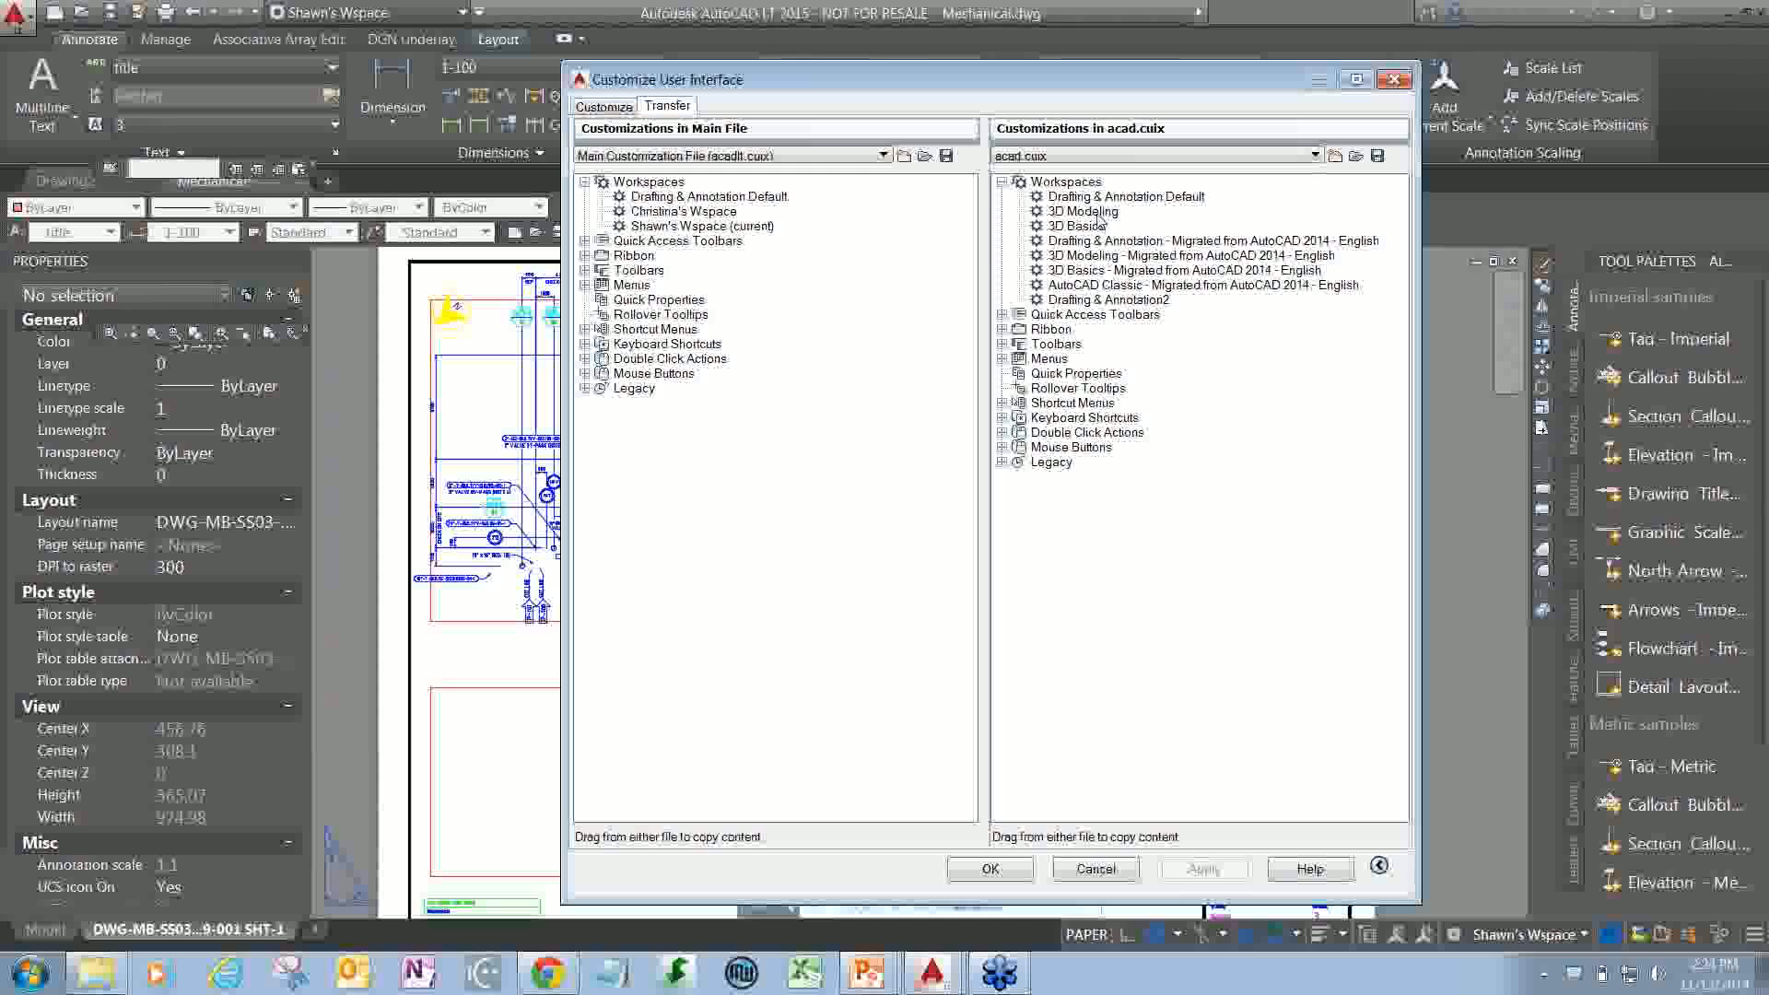
- Copy the 3D Modeling workspace from acad.cuix into the main acadlt.cuix file, apply the change and make that workspace current
{"action": "left_click", "coordinate": [1083, 185]}
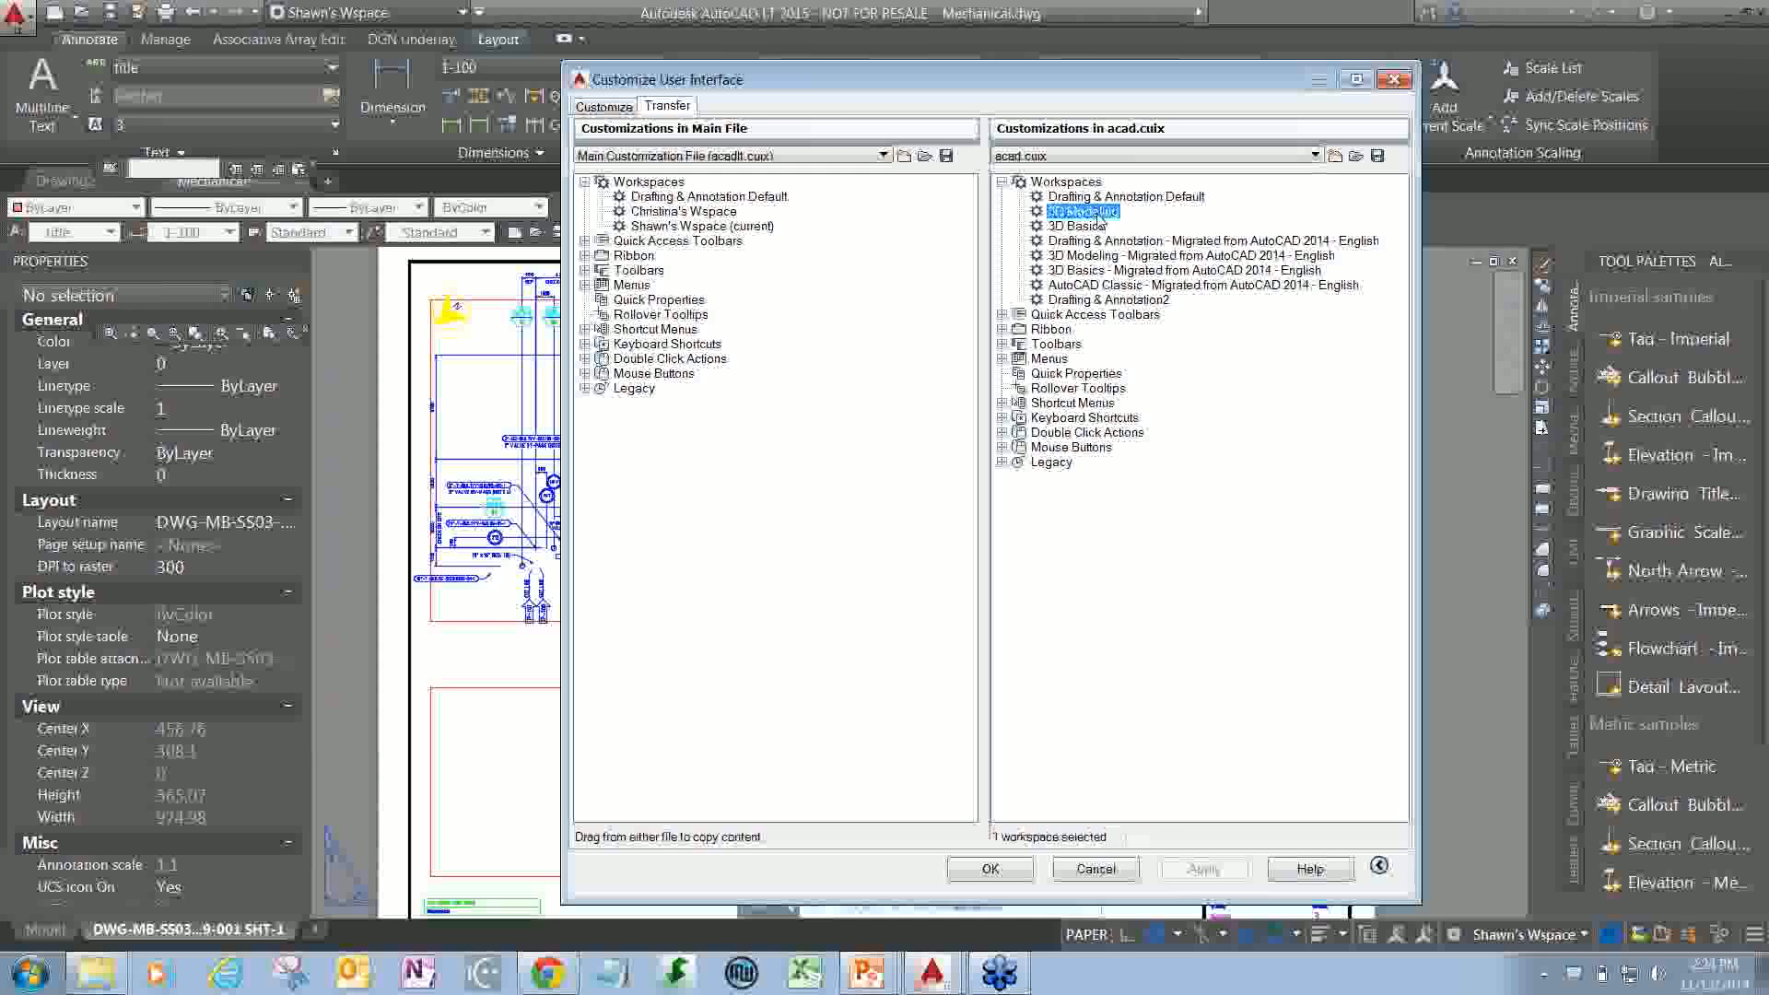
{"action": "left_click_drag", "start_coordinate": [1099, 219], "coordinate": [693, 199]}
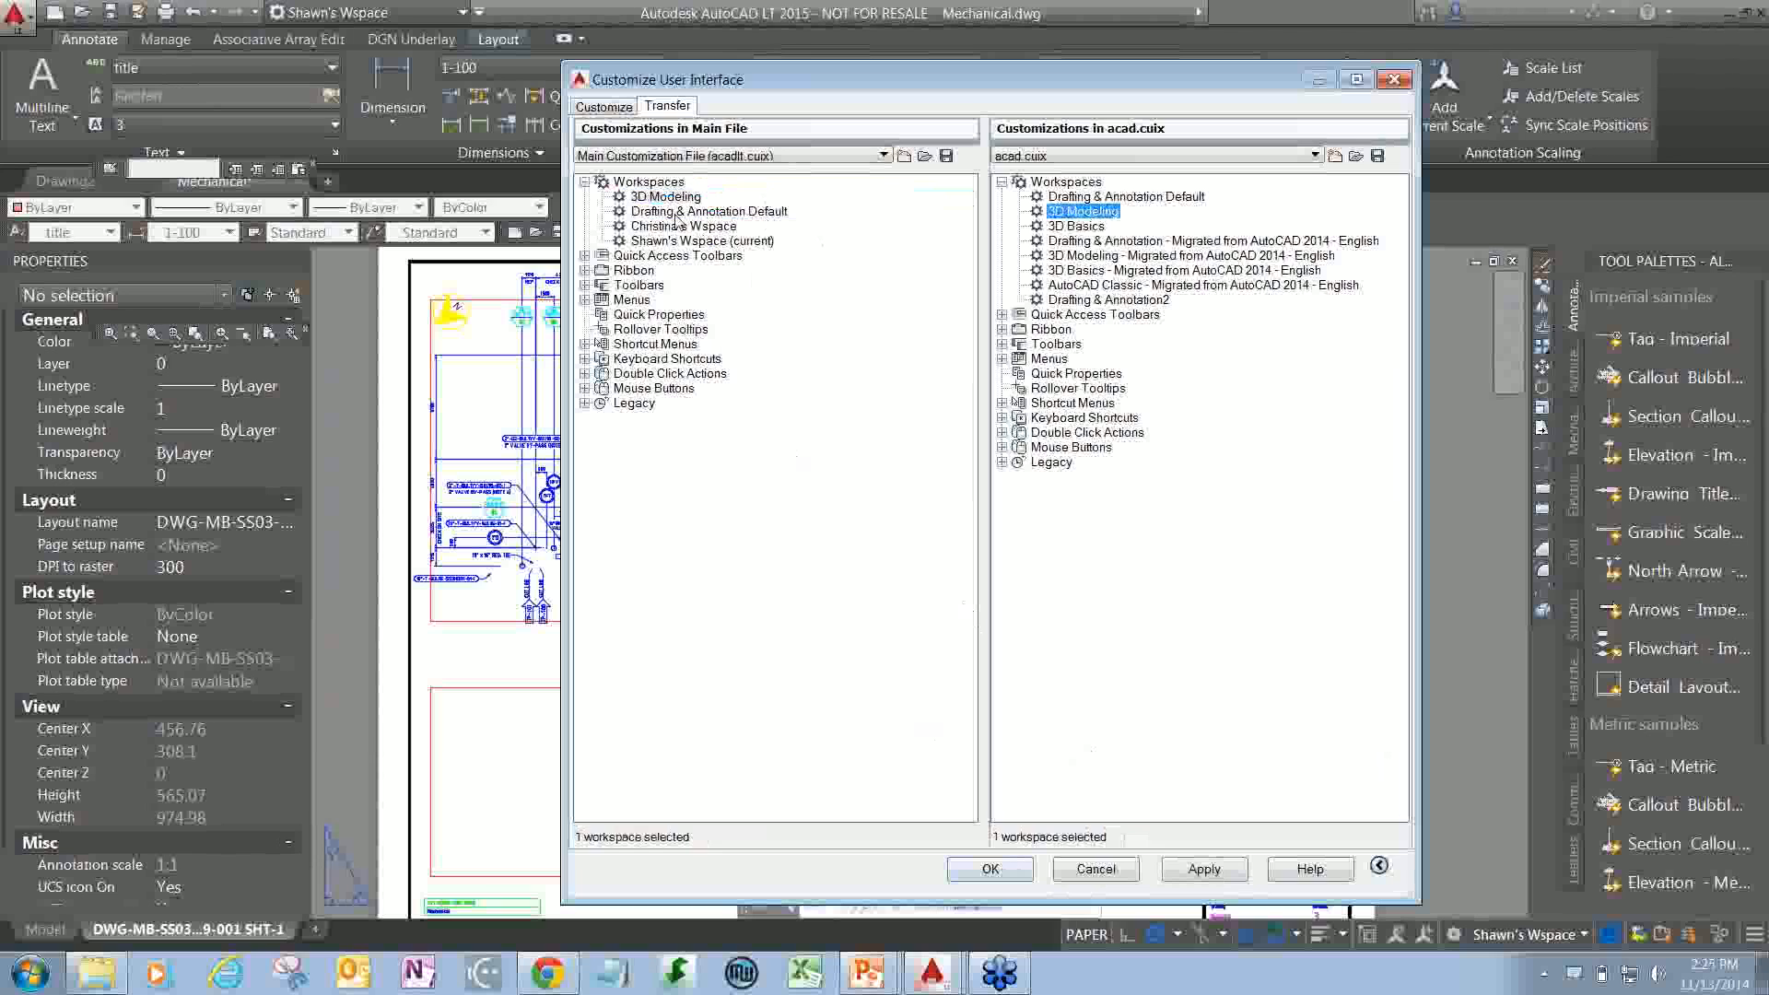
{"action": "left_click", "coordinate": [1210, 880]}
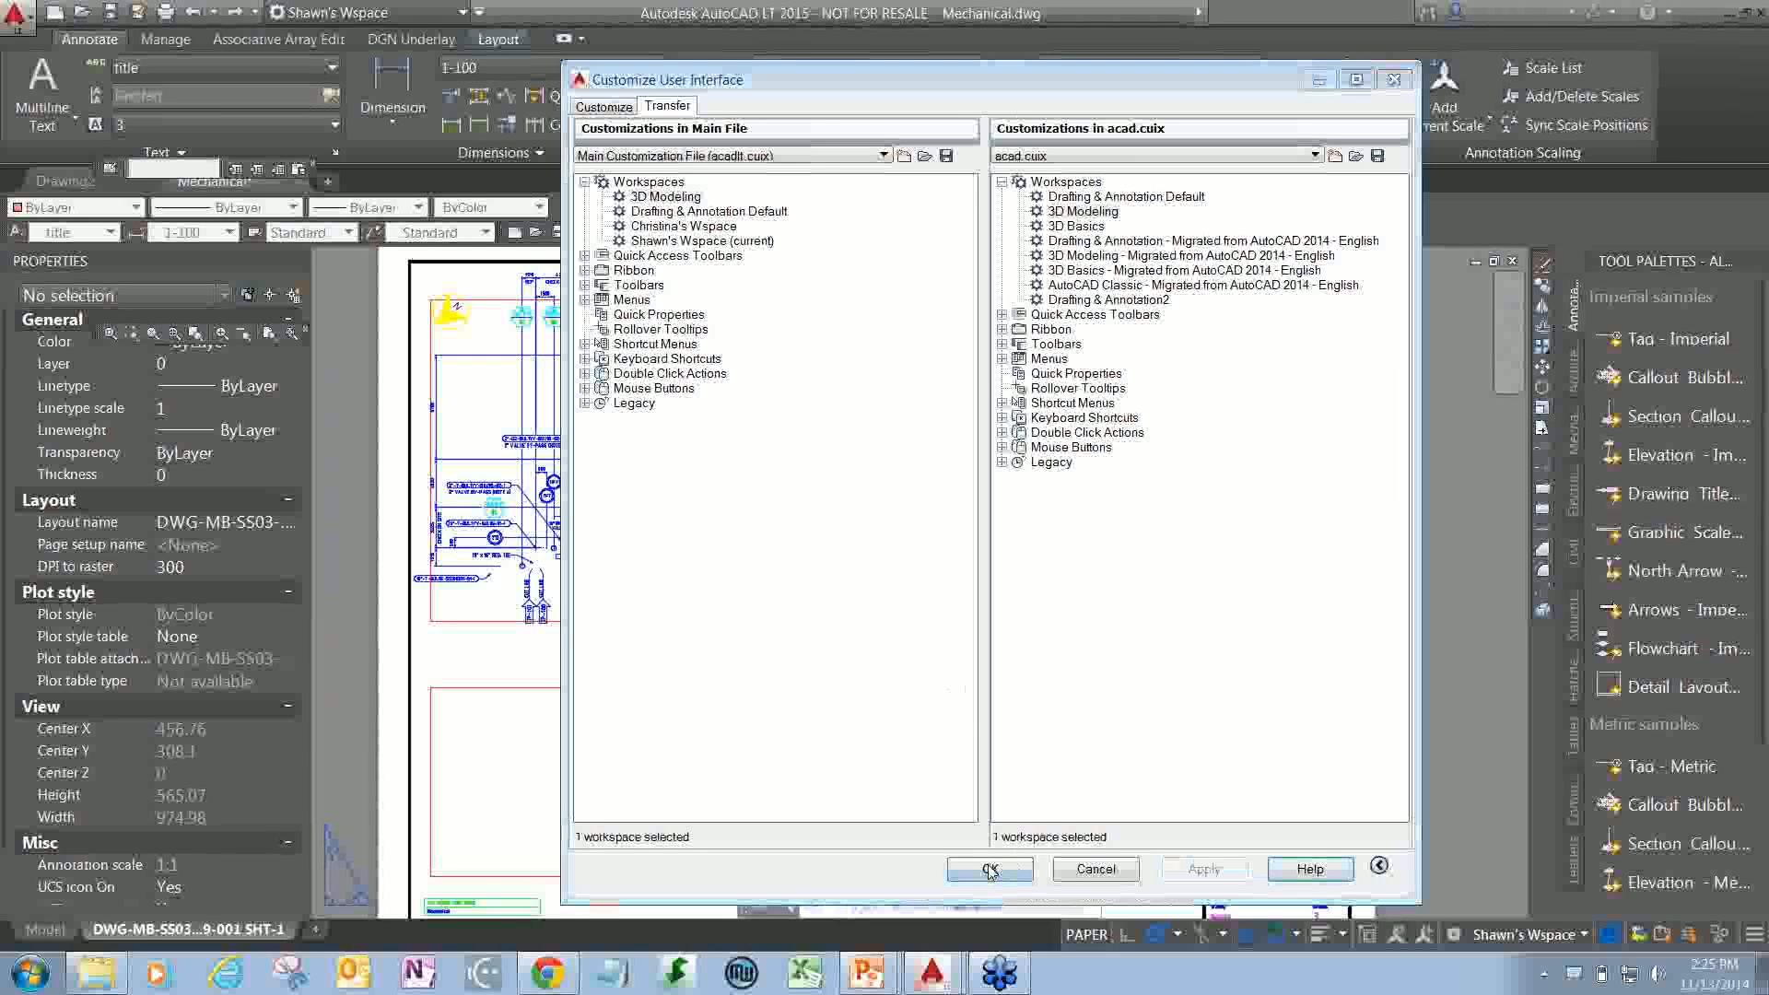
{"action": "left_click", "coordinate": [463, 13]}
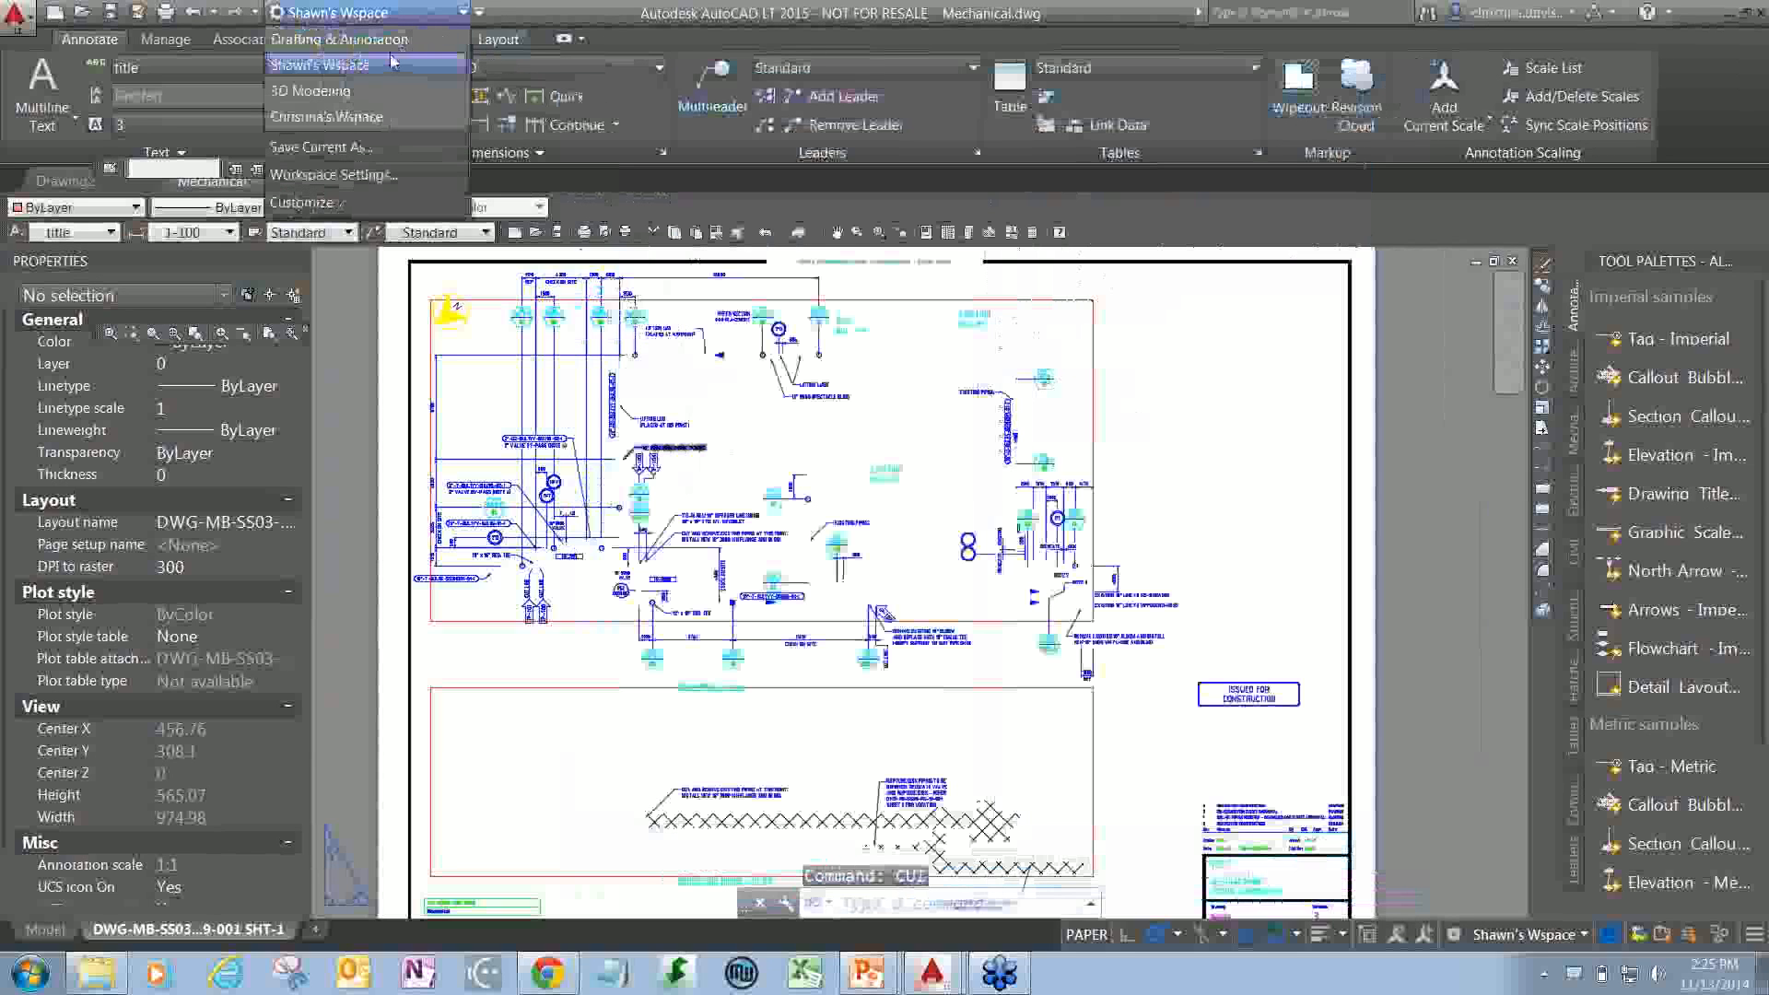
{"action": "left_click", "coordinate": [352, 92]}
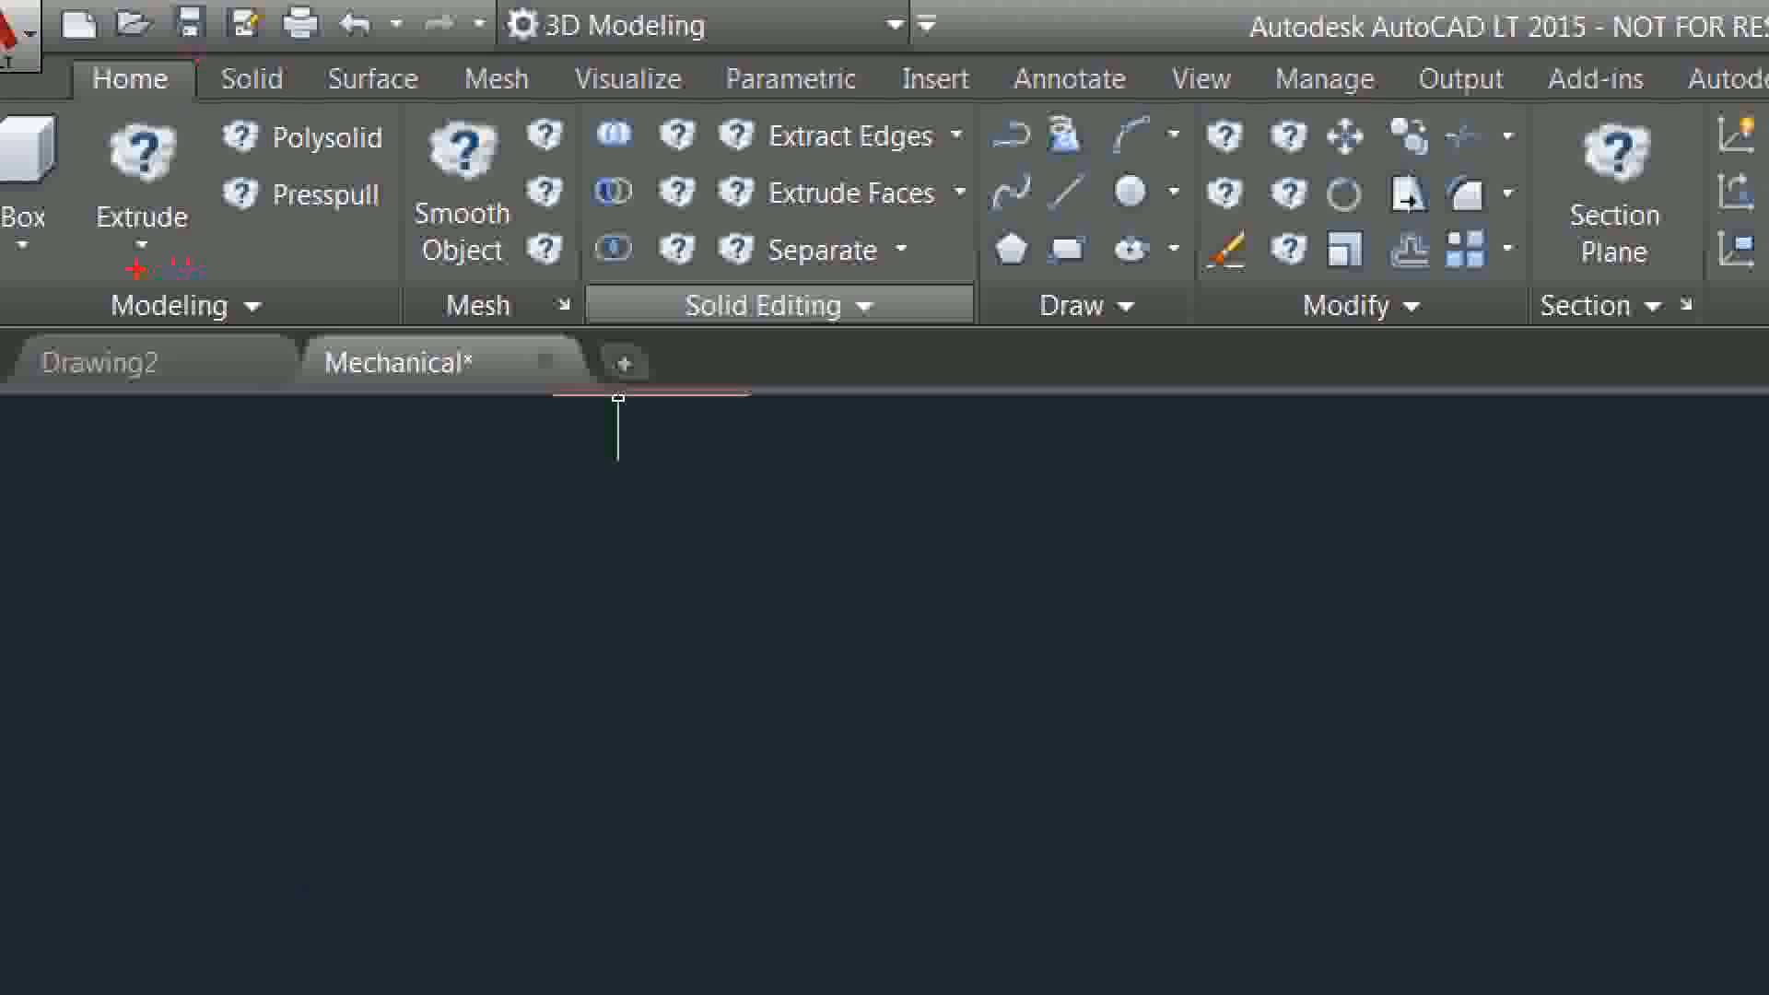
{"action": "left_click_drag", "start_coordinate": [122, 262], "coordinate": [192, 262]}
{"action": "left_click_drag", "start_coordinate": [432, 188], "coordinate": [551, 184]}
{"action": "left_click_drag", "start_coordinate": [663, 164], "coordinate": [788, 159]}
{"action": "left_click_drag", "start_coordinate": [670, 219], "coordinate": [813, 219]}
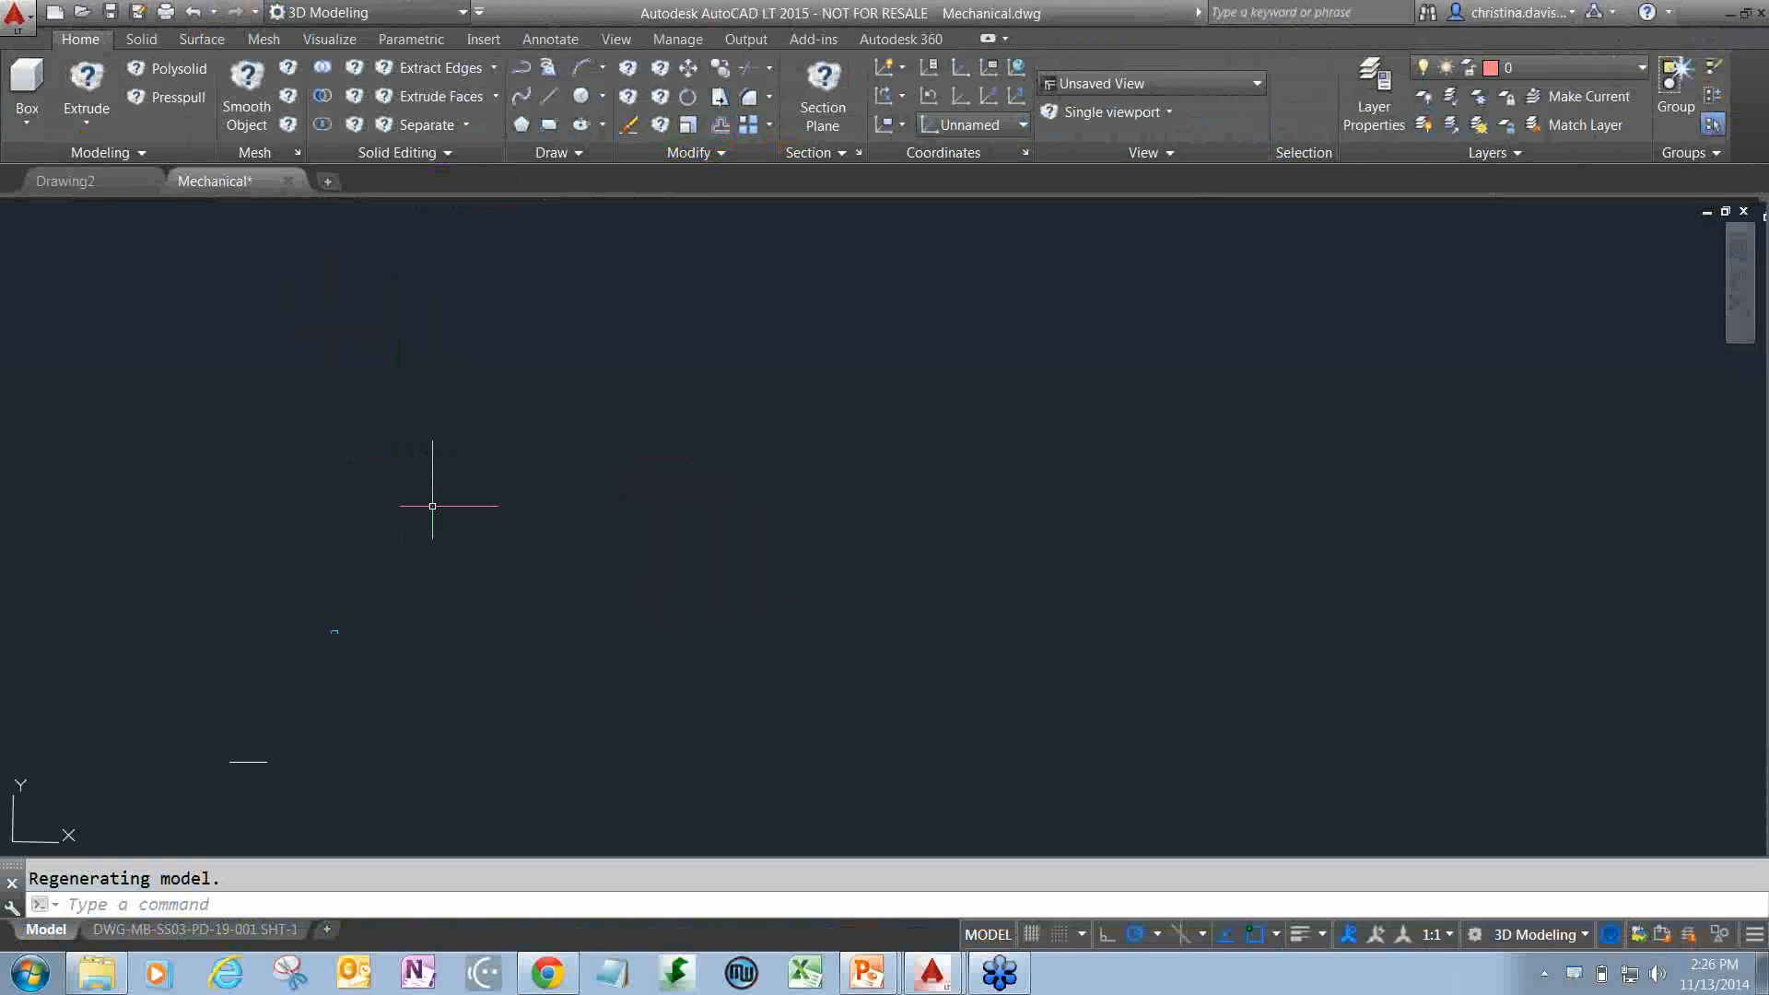
- Switch from the 3D Modeling workspace to the first saved custom workspace
{"action": "left_click", "coordinate": [412, 12]}
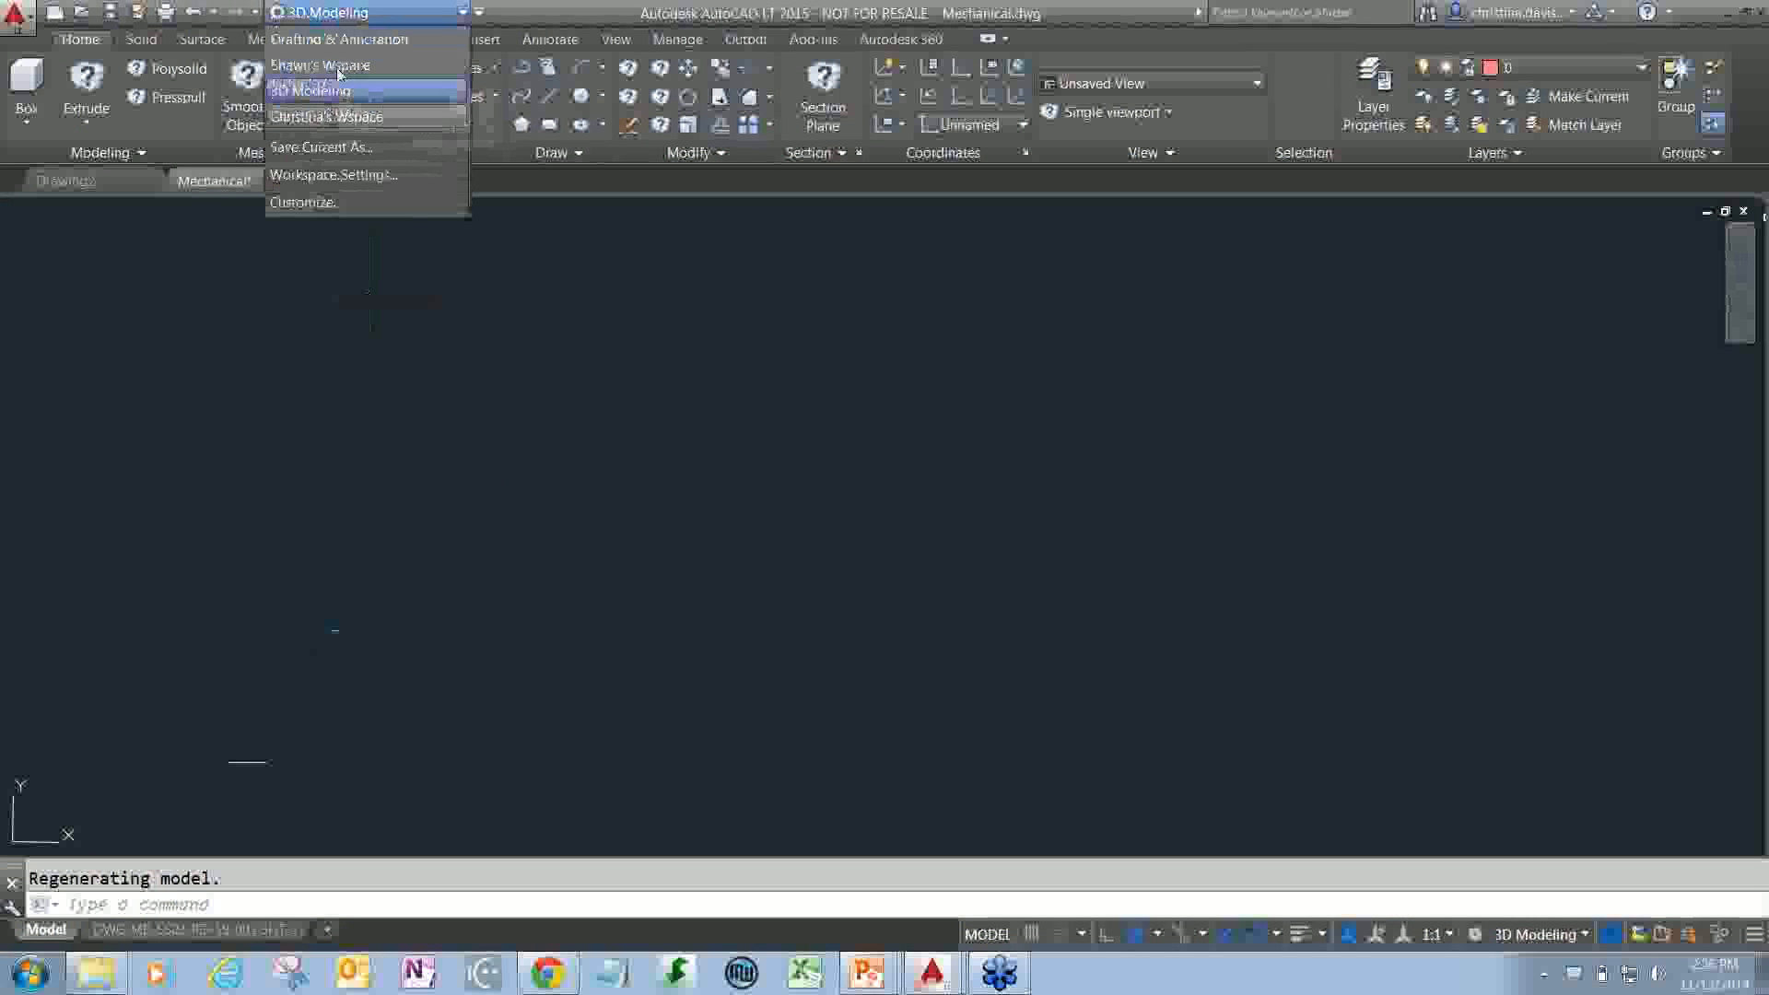
{"action": "left_click", "coordinate": [327, 117]}
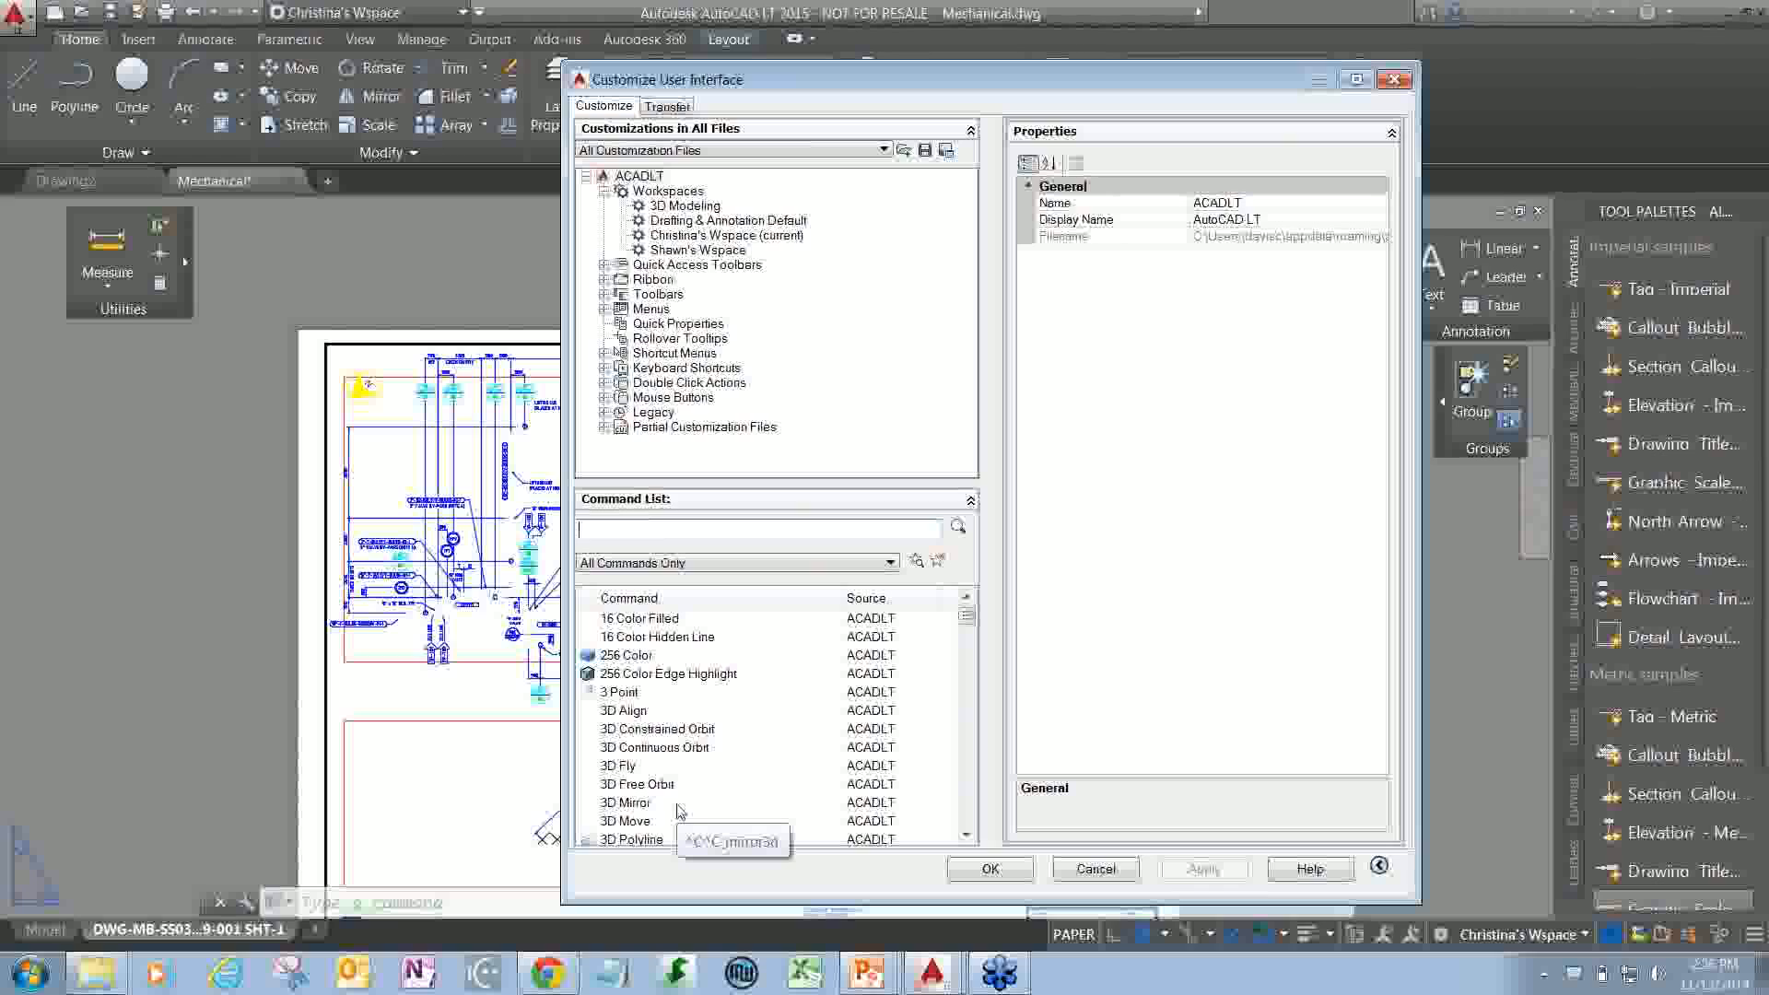
- Inspect the 3D Fly command's properties in the Customize User Interface dialog and close it without changes
{"action": "left_click", "coordinate": [635, 770]}
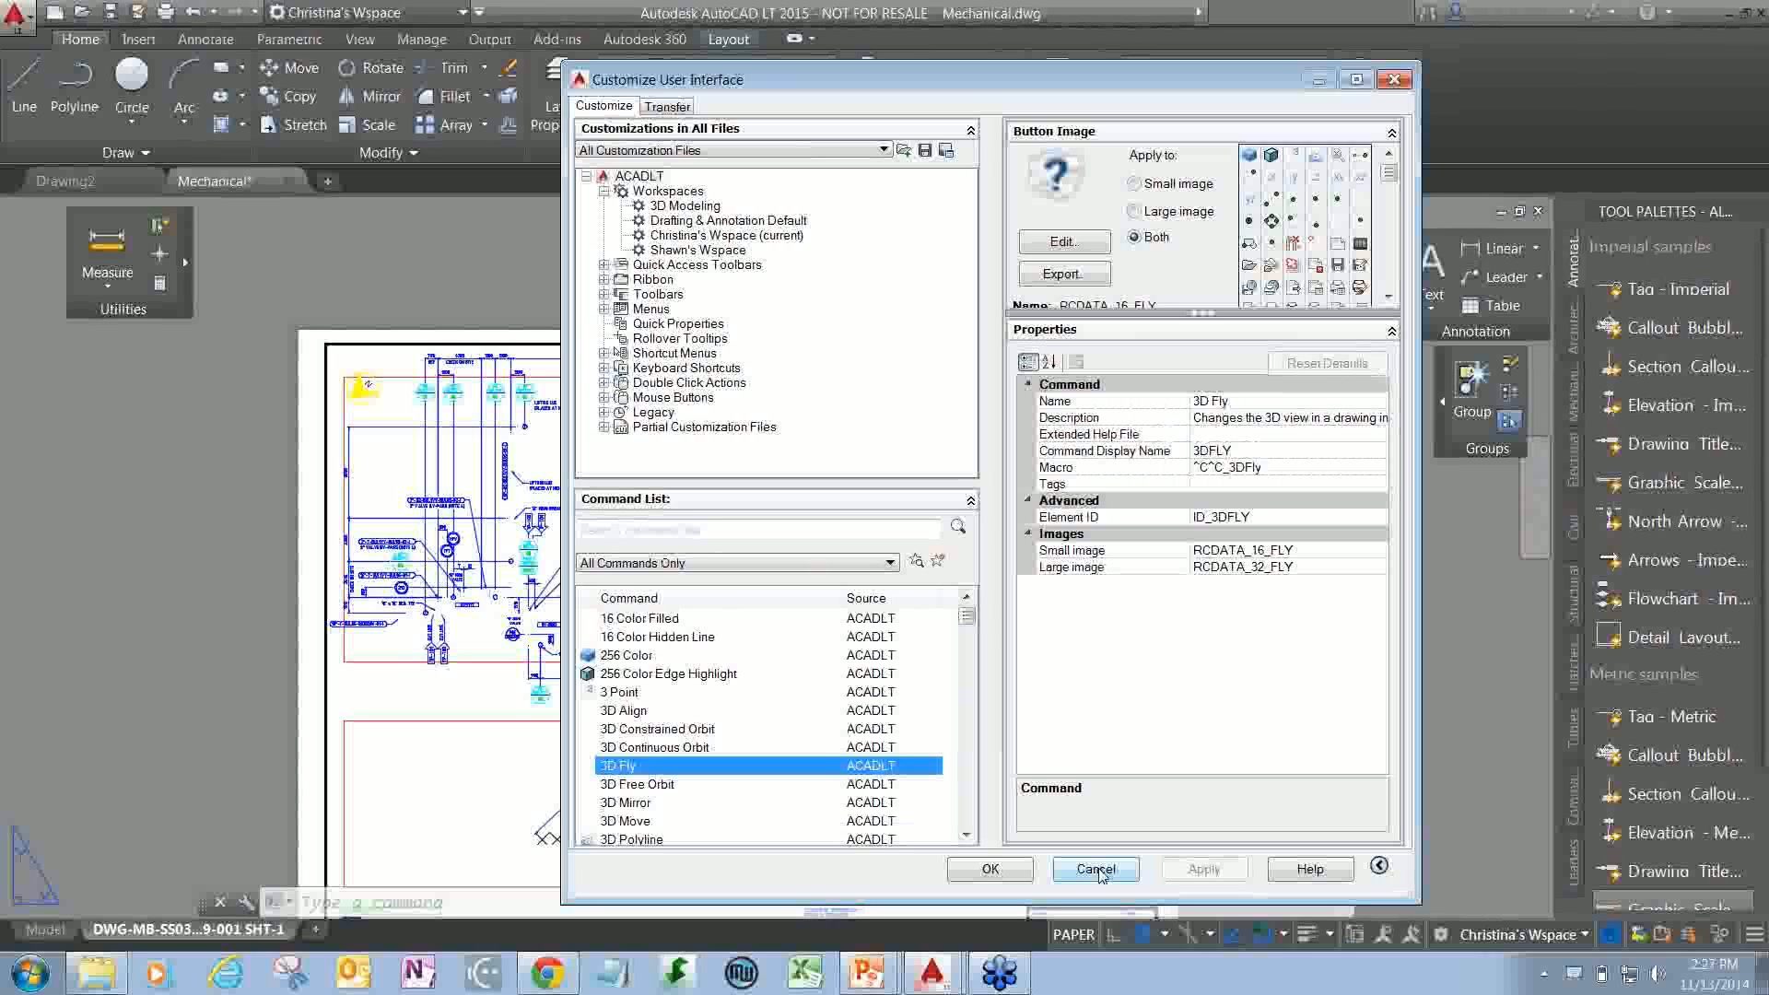
{"action": "left_click", "coordinate": [1758, 262]}
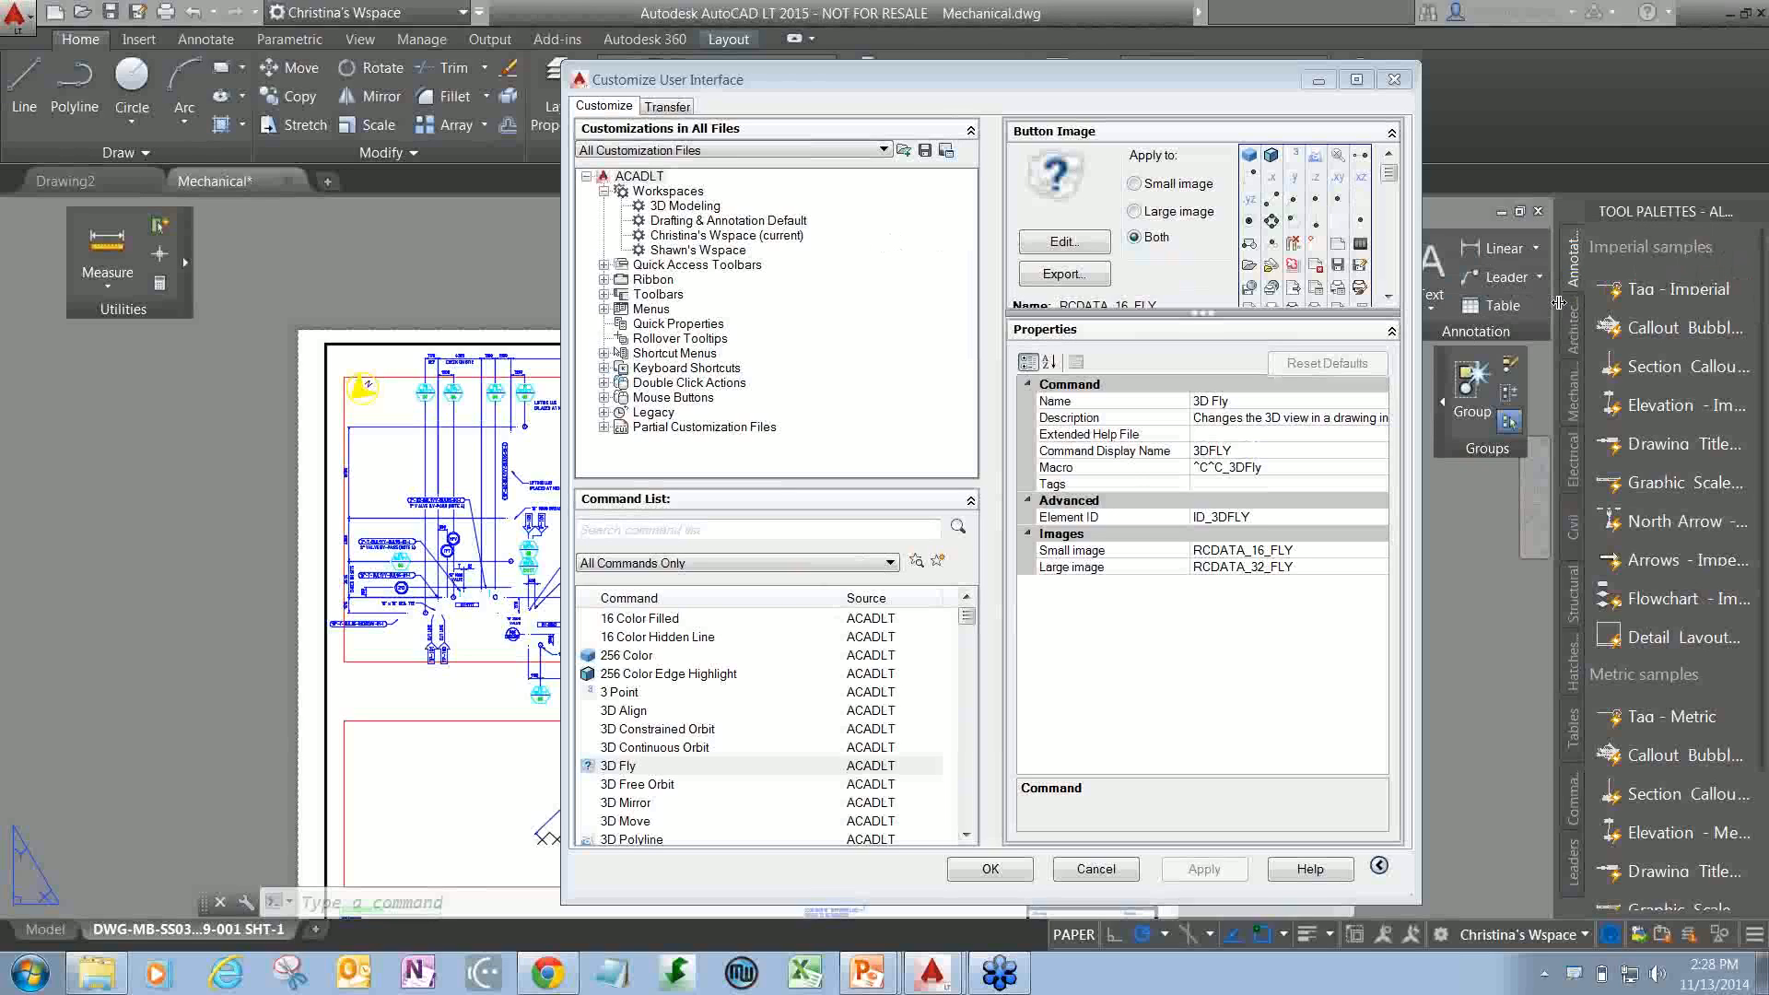
{"action": "left_click", "coordinate": [1118, 876]}
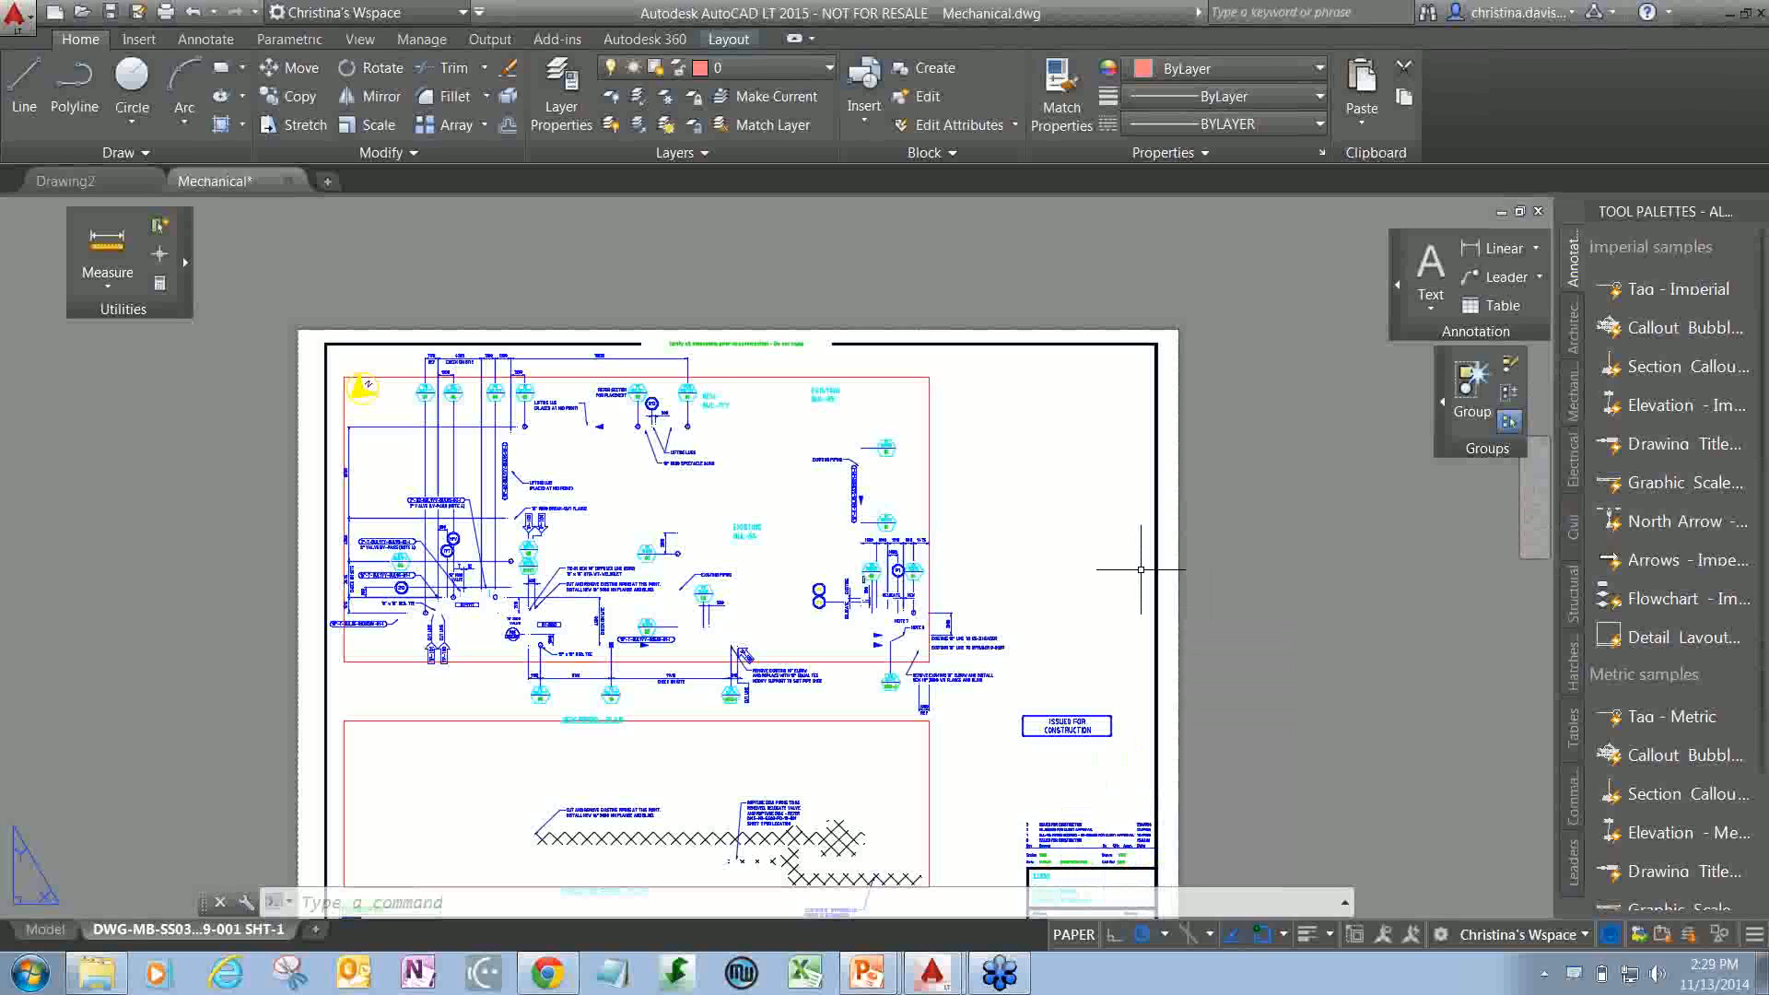
- Switch to the PowerPoint slide show of Tailoring and Managing Workspaces and show the Importing Workspaces (AutoCAD Classic) slide
{"action": "left_click", "coordinate": [883, 977]}
{"action": "left_click", "coordinate": [863, 925]}
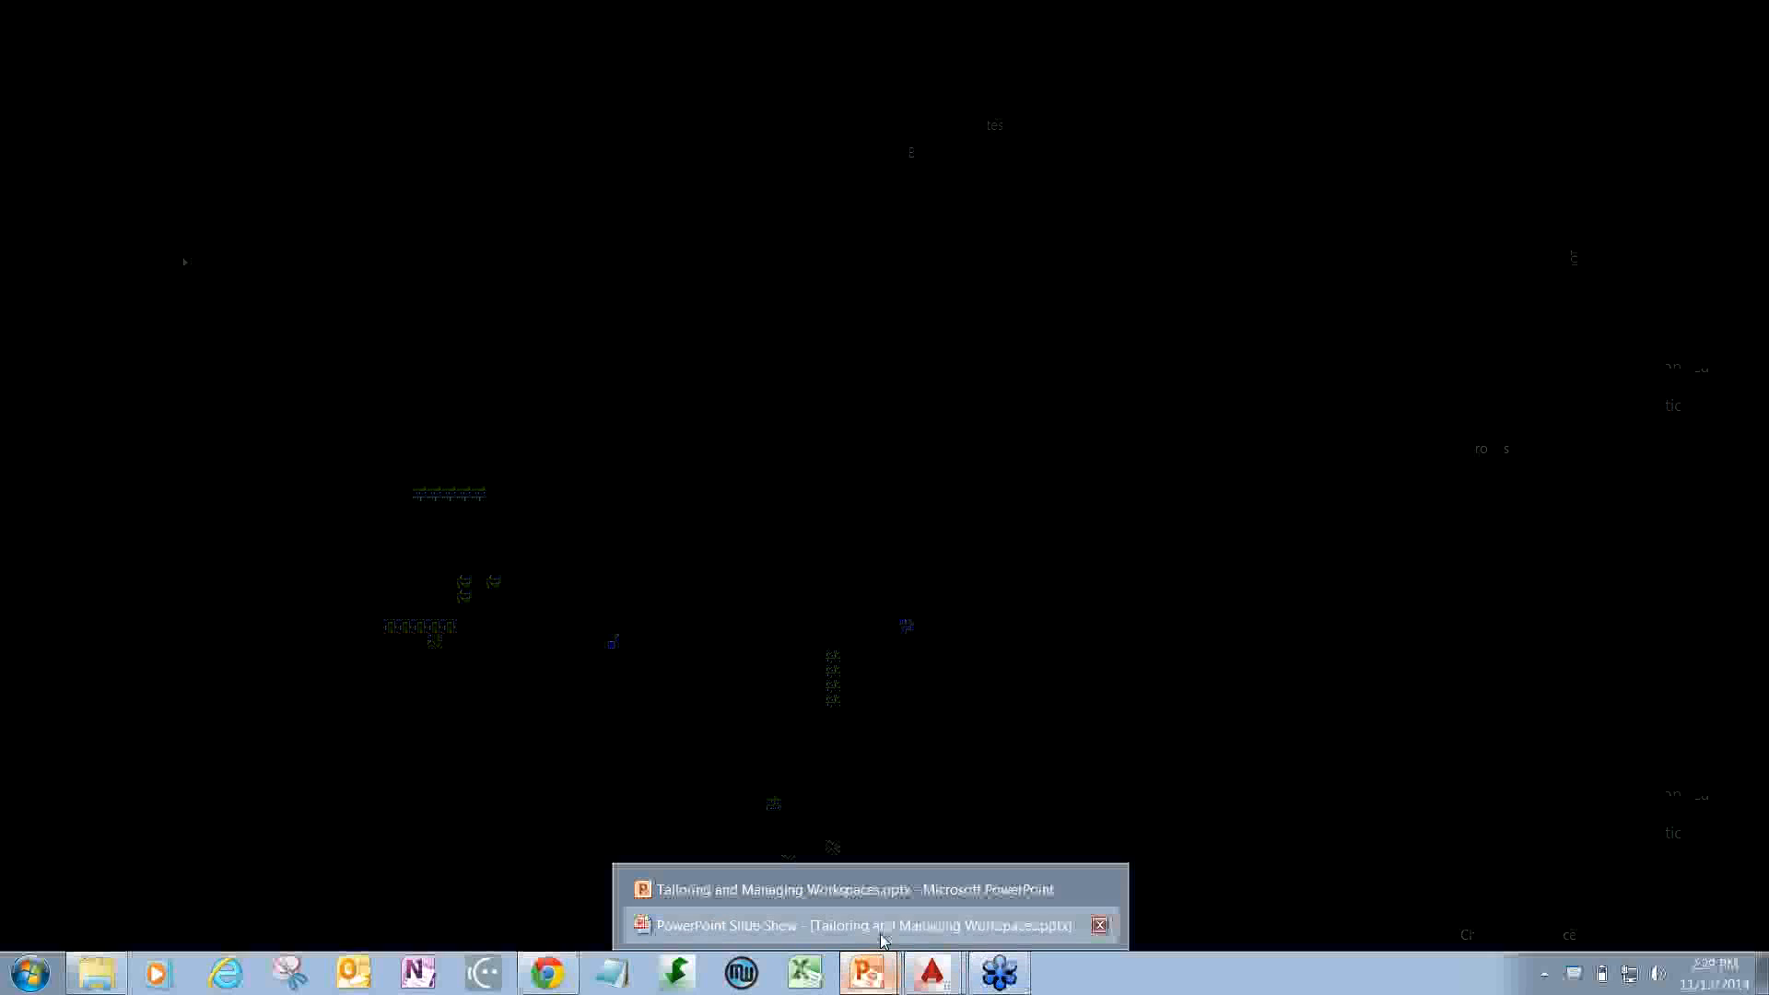
{"action": "left_click", "coordinate": [1039, 796]}
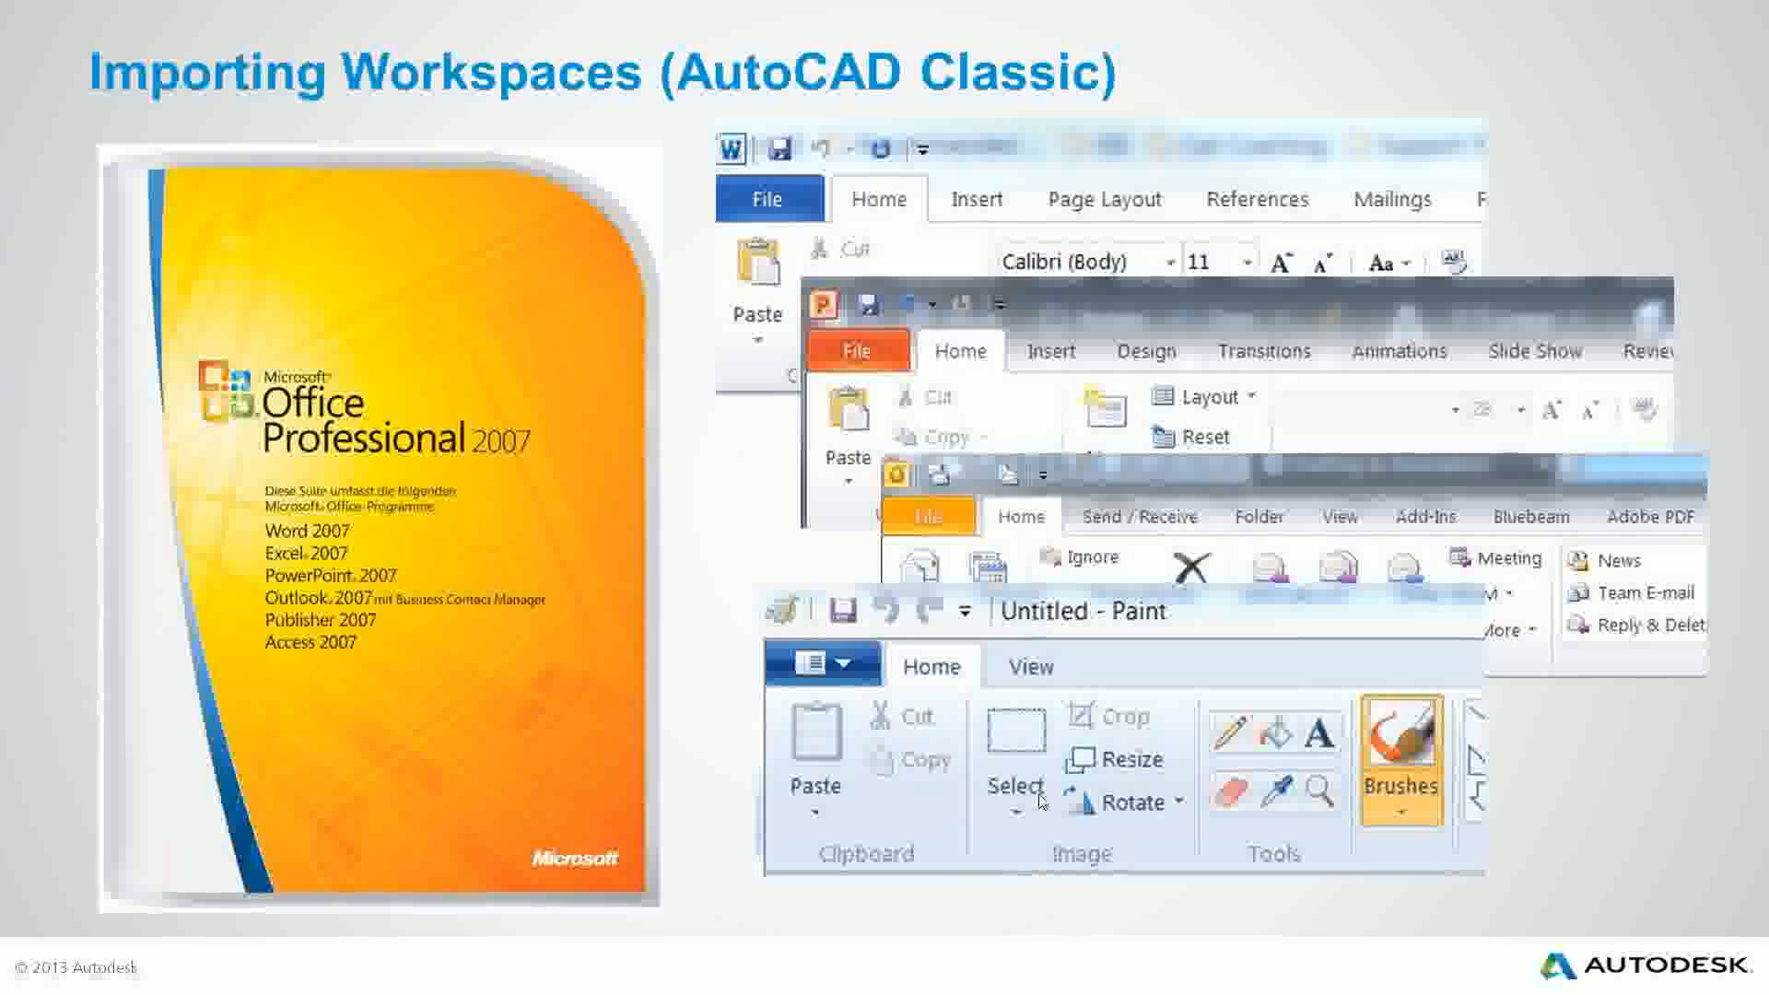
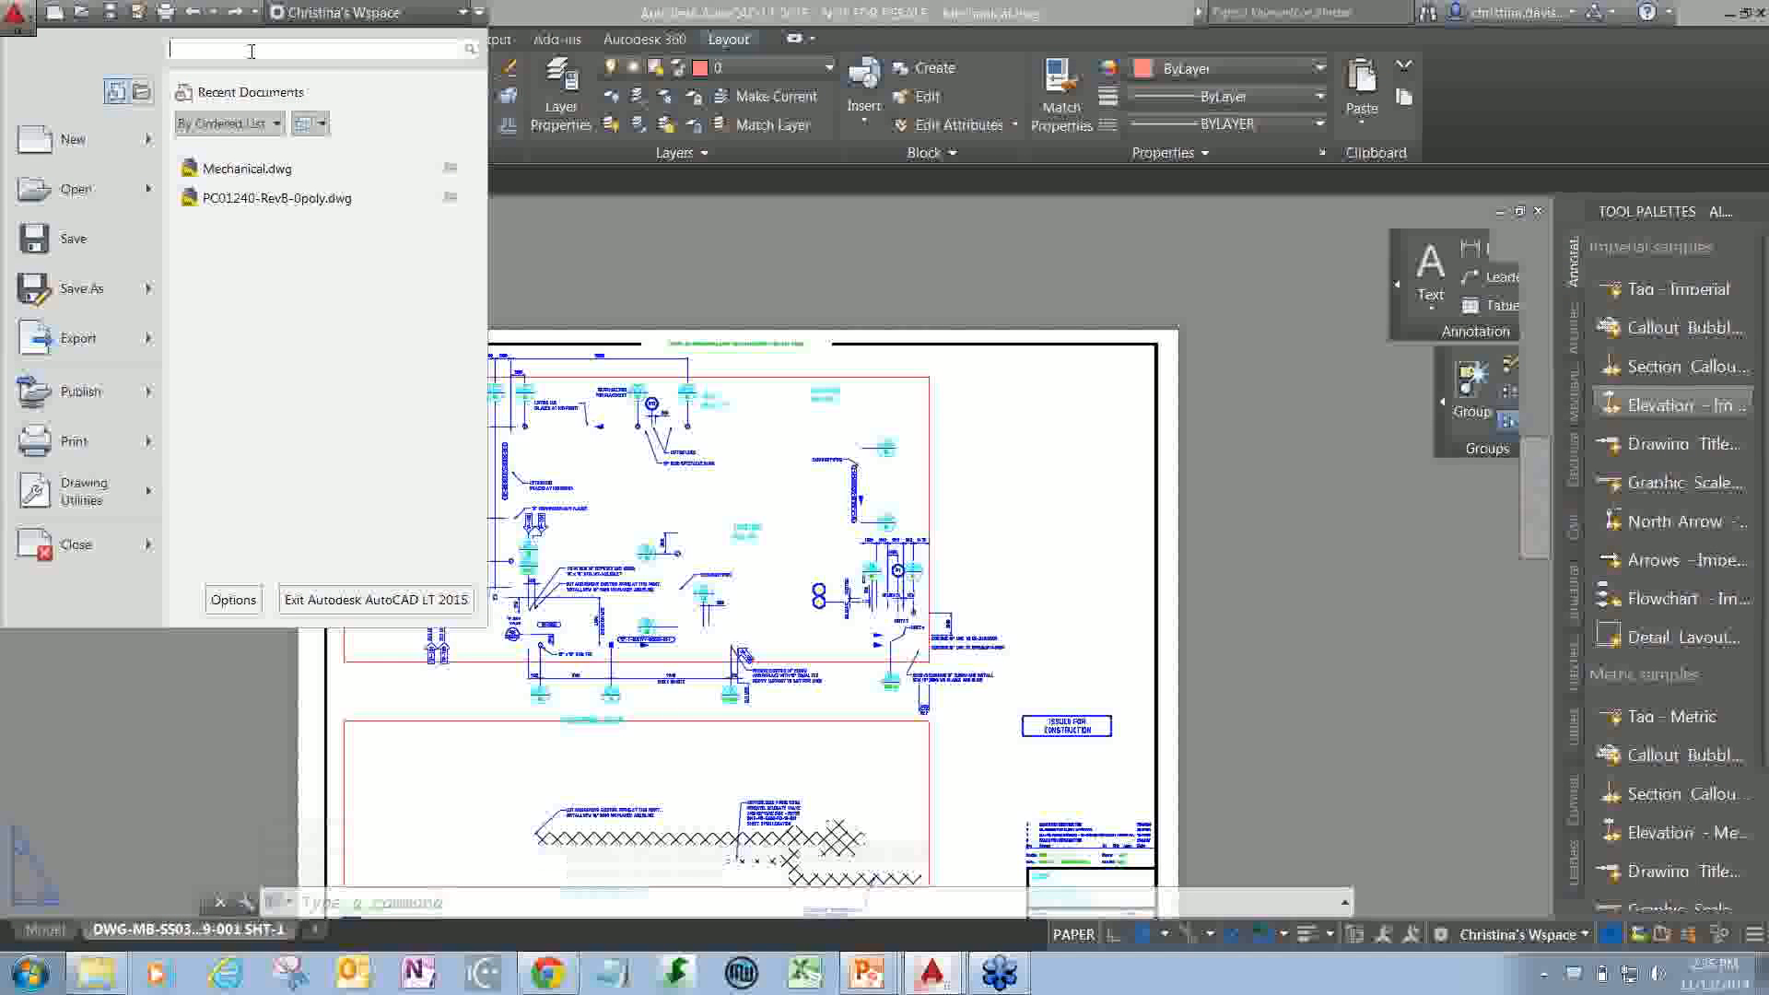
- Search the application menu for the match properties command, then close the results without running it
{"action": "type", "text": "match properties"}
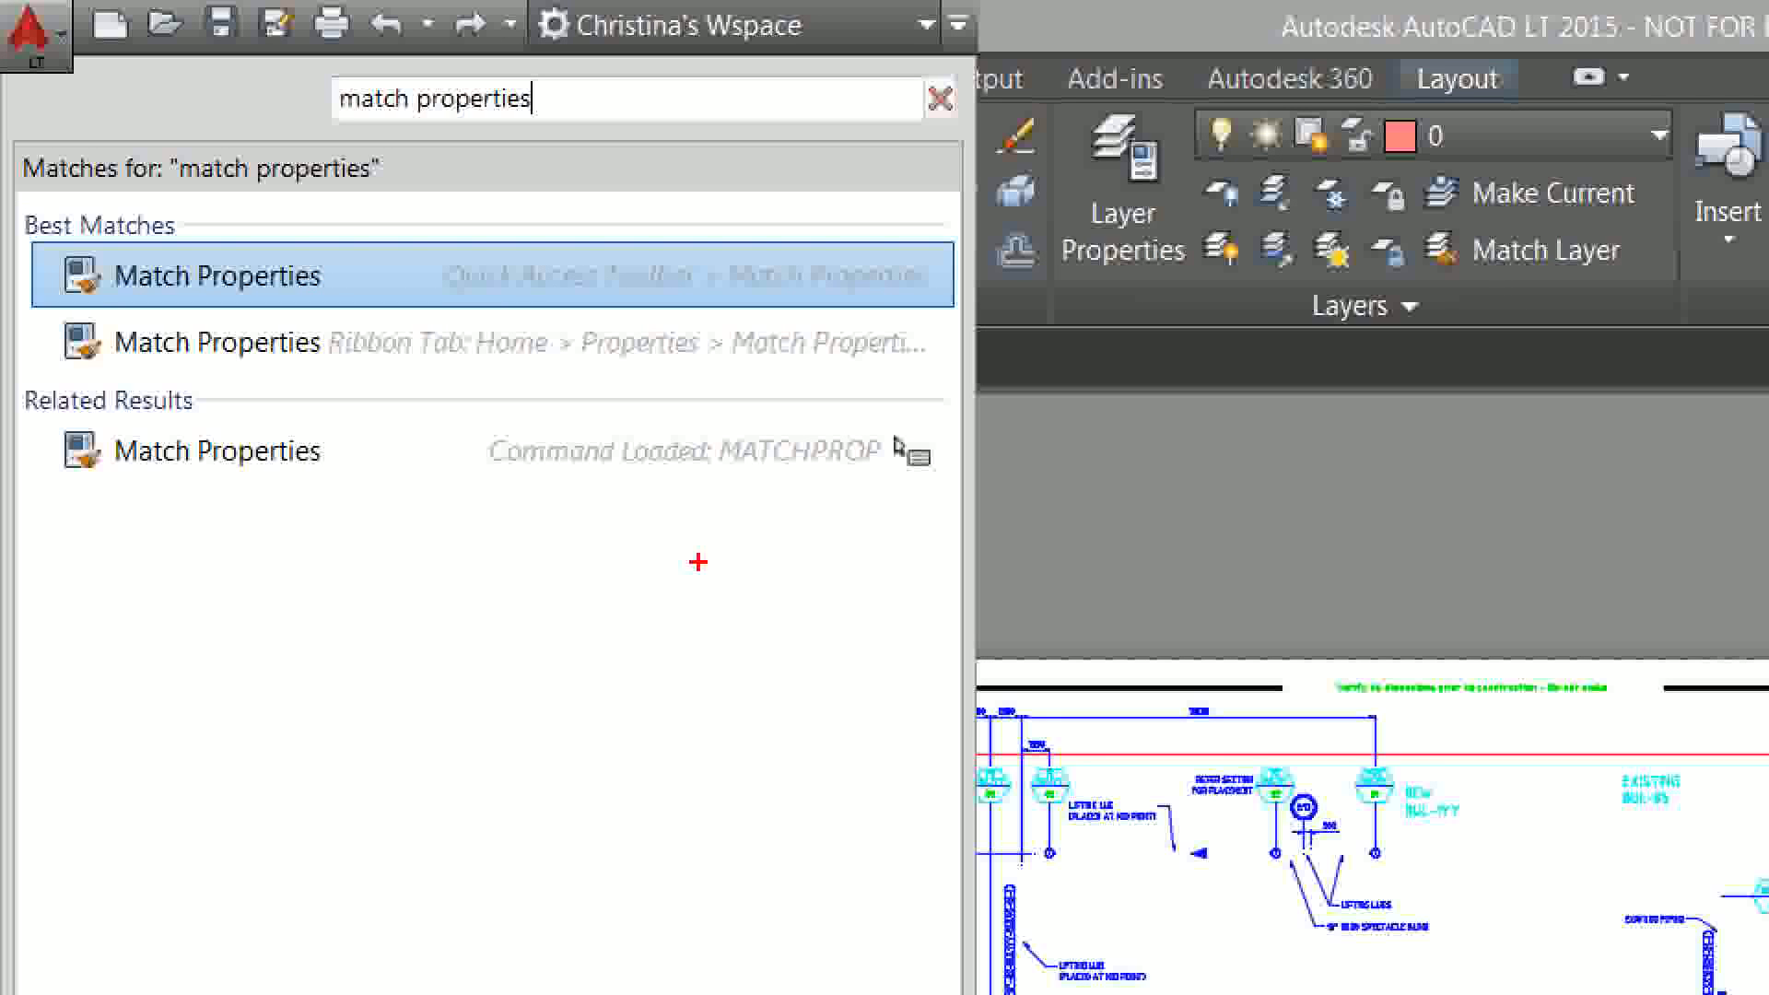
{"action": "key", "text": "Escape"}
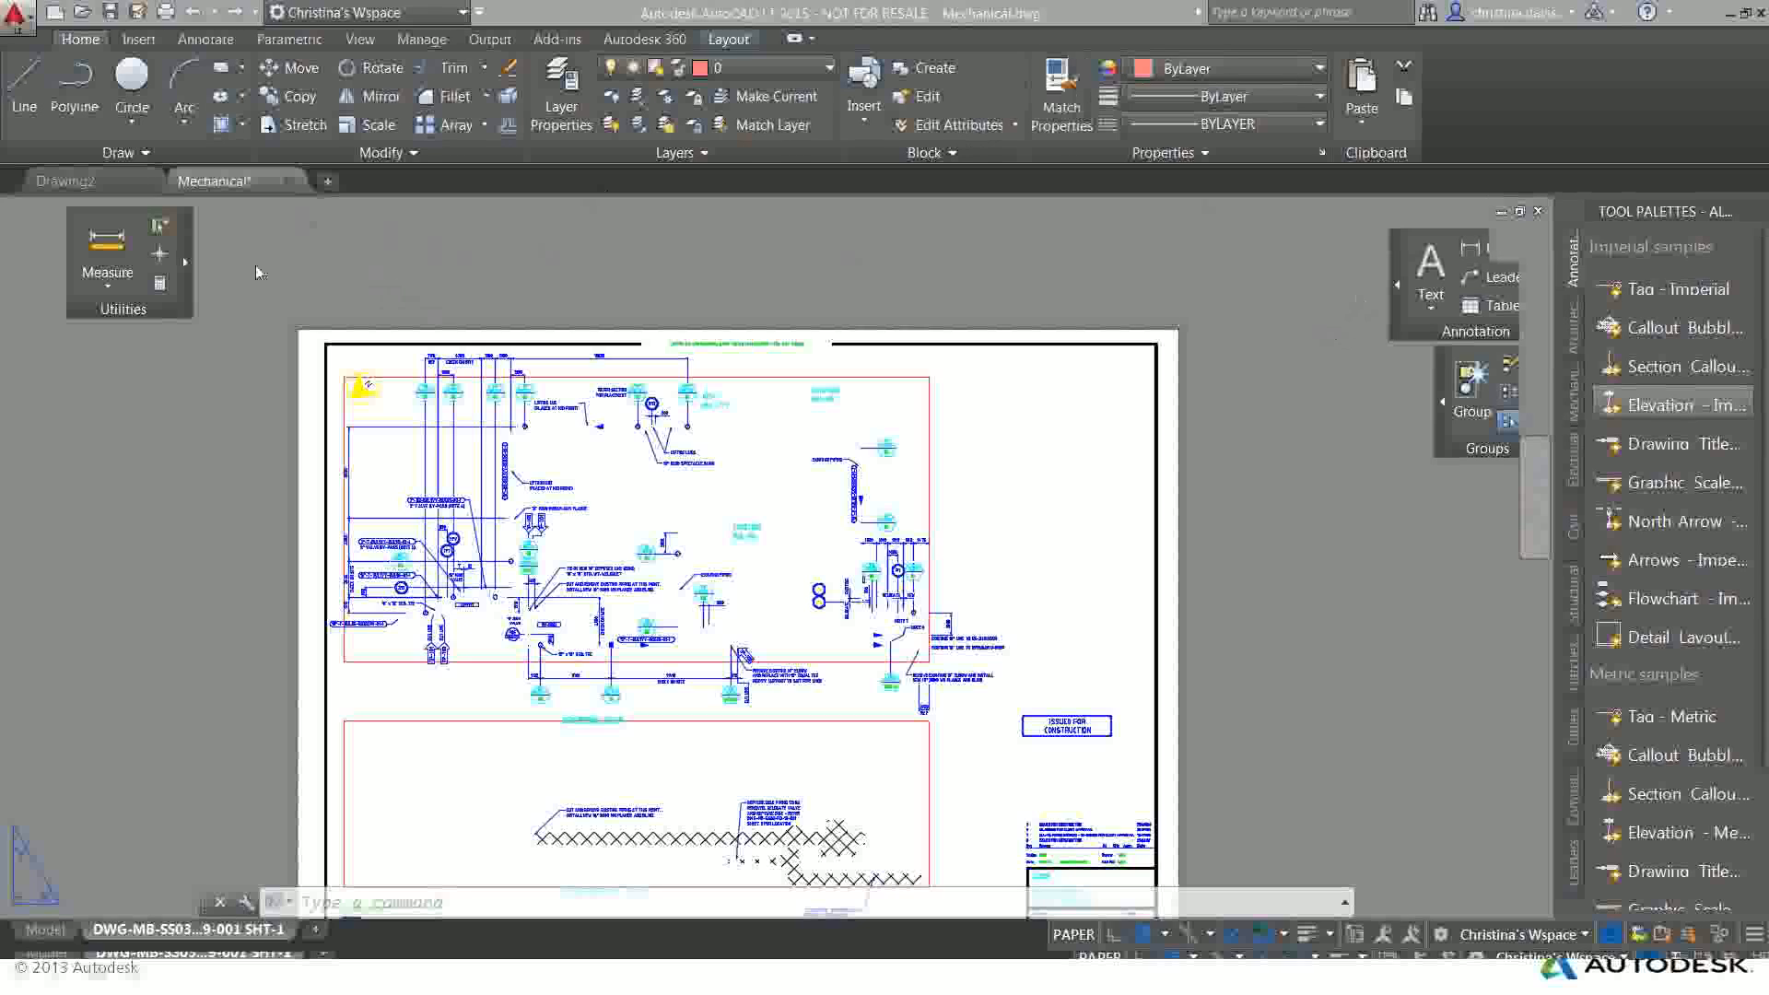
- Search an enlarged Help window for "line" and read the To Draw Lines topic
{"action": "key", "text": "F1"}
{"action": "left_click_drag", "start_coordinate": [284, 21], "coordinate": [602, 278]}
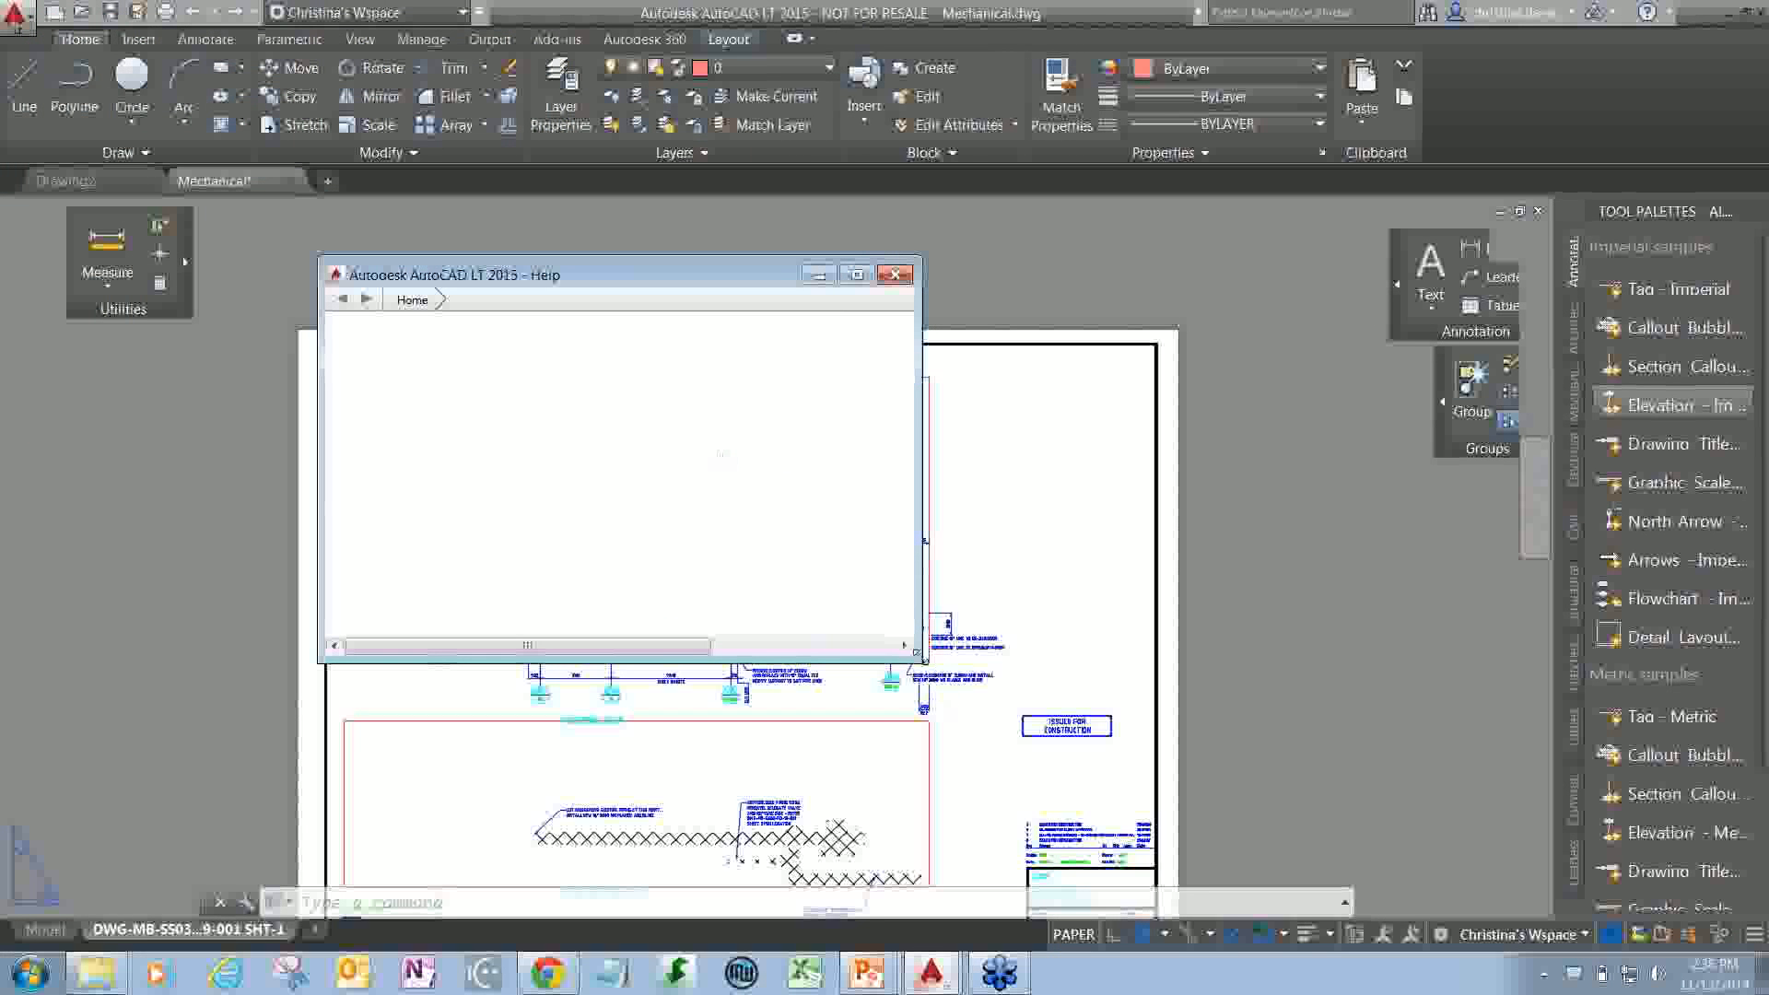
{"action": "left_click_drag", "start_coordinate": [917, 655], "coordinate": [1315, 796]}
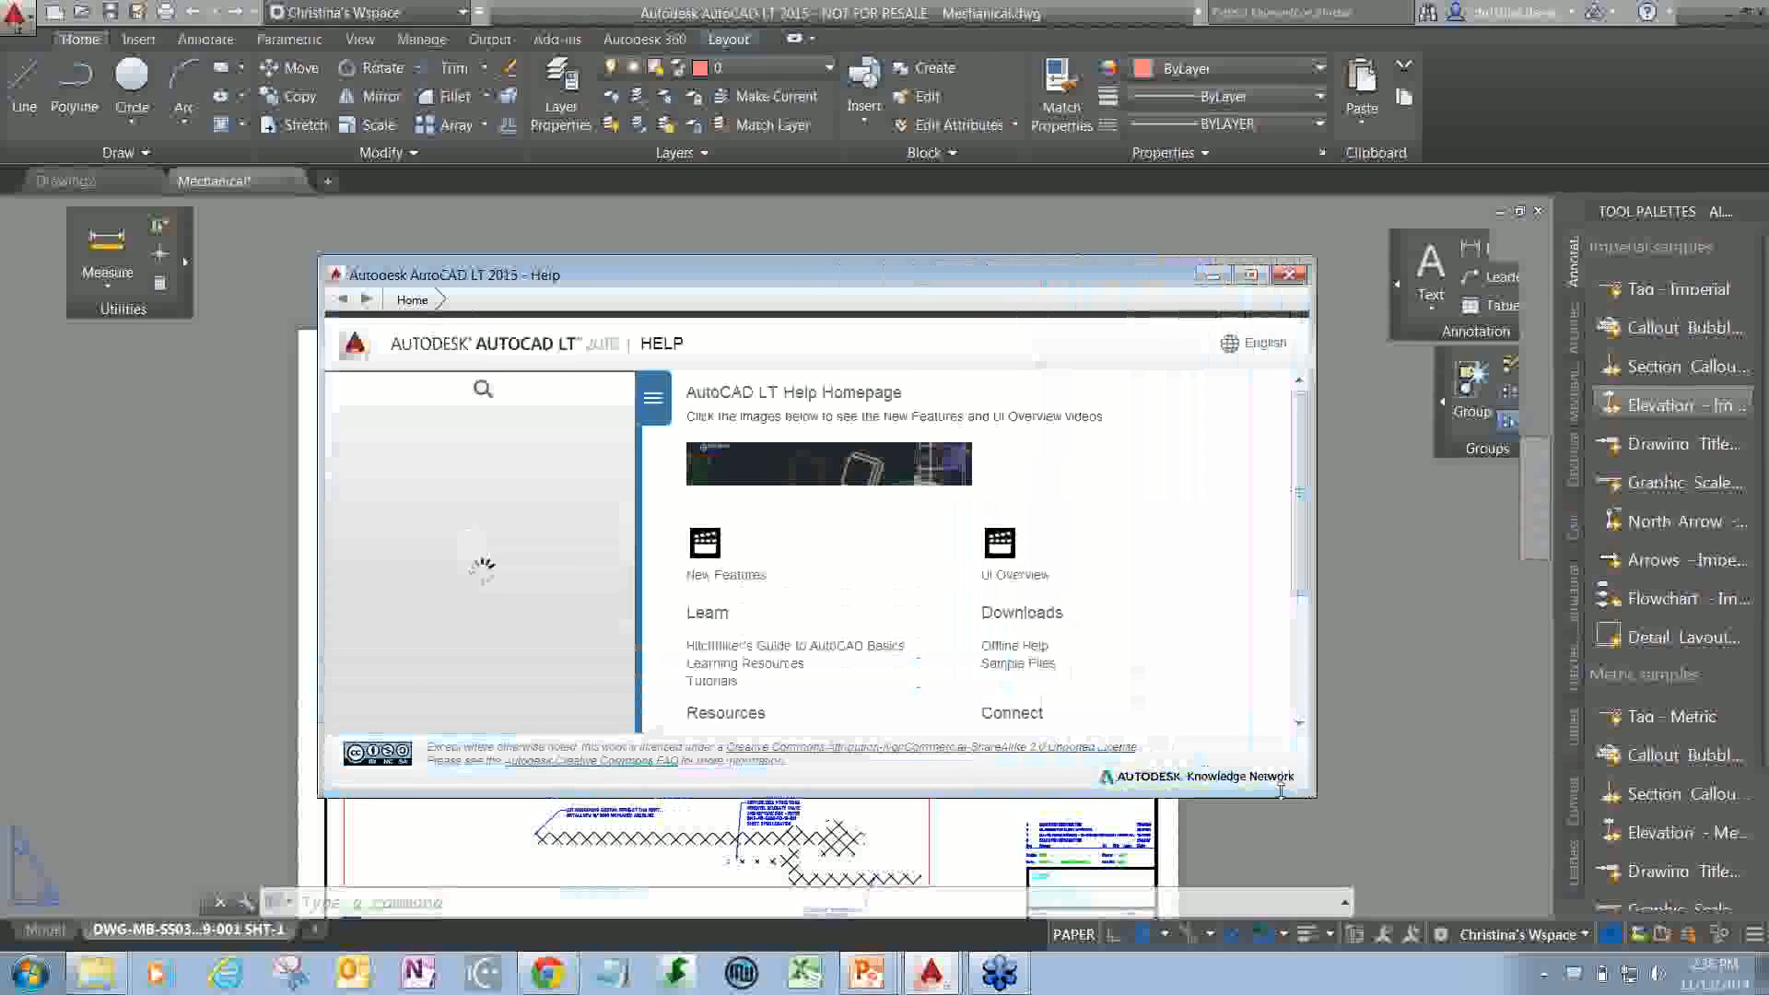
{"action": "left_click", "coordinate": [477, 432]}
{"action": "type", "text": "line"}
{"action": "key", "text": "Return"}
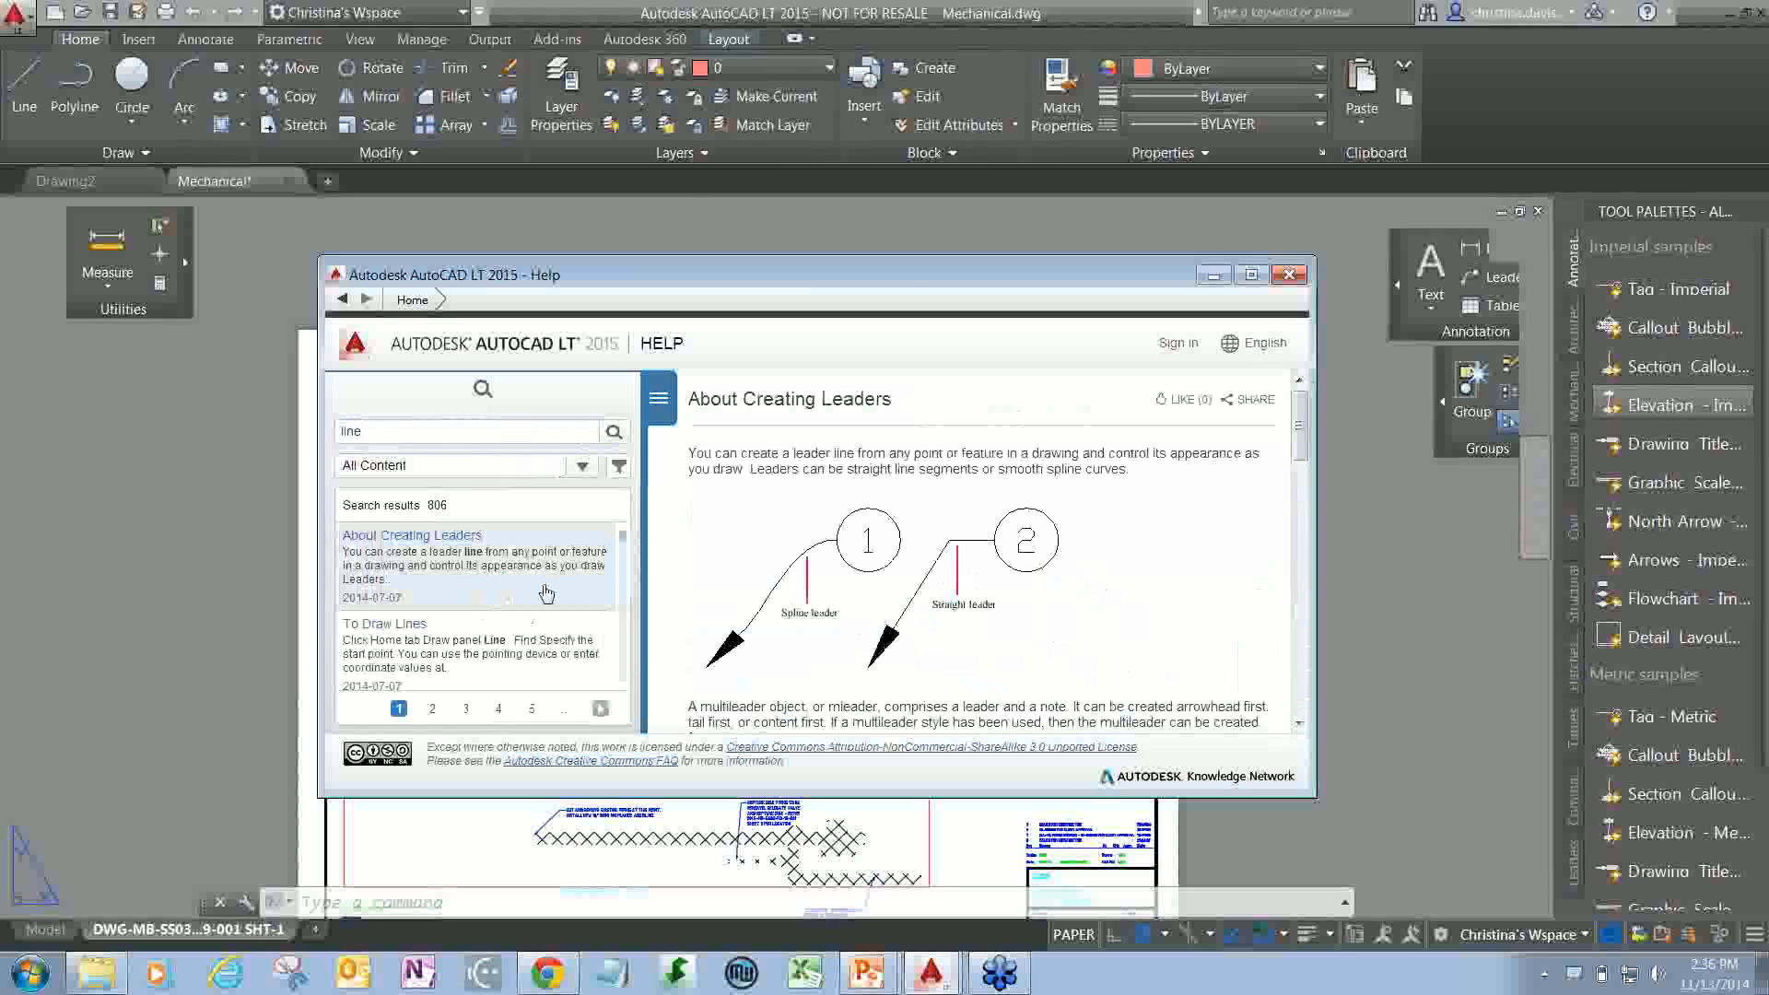
{"action": "left_click", "coordinate": [471, 659]}
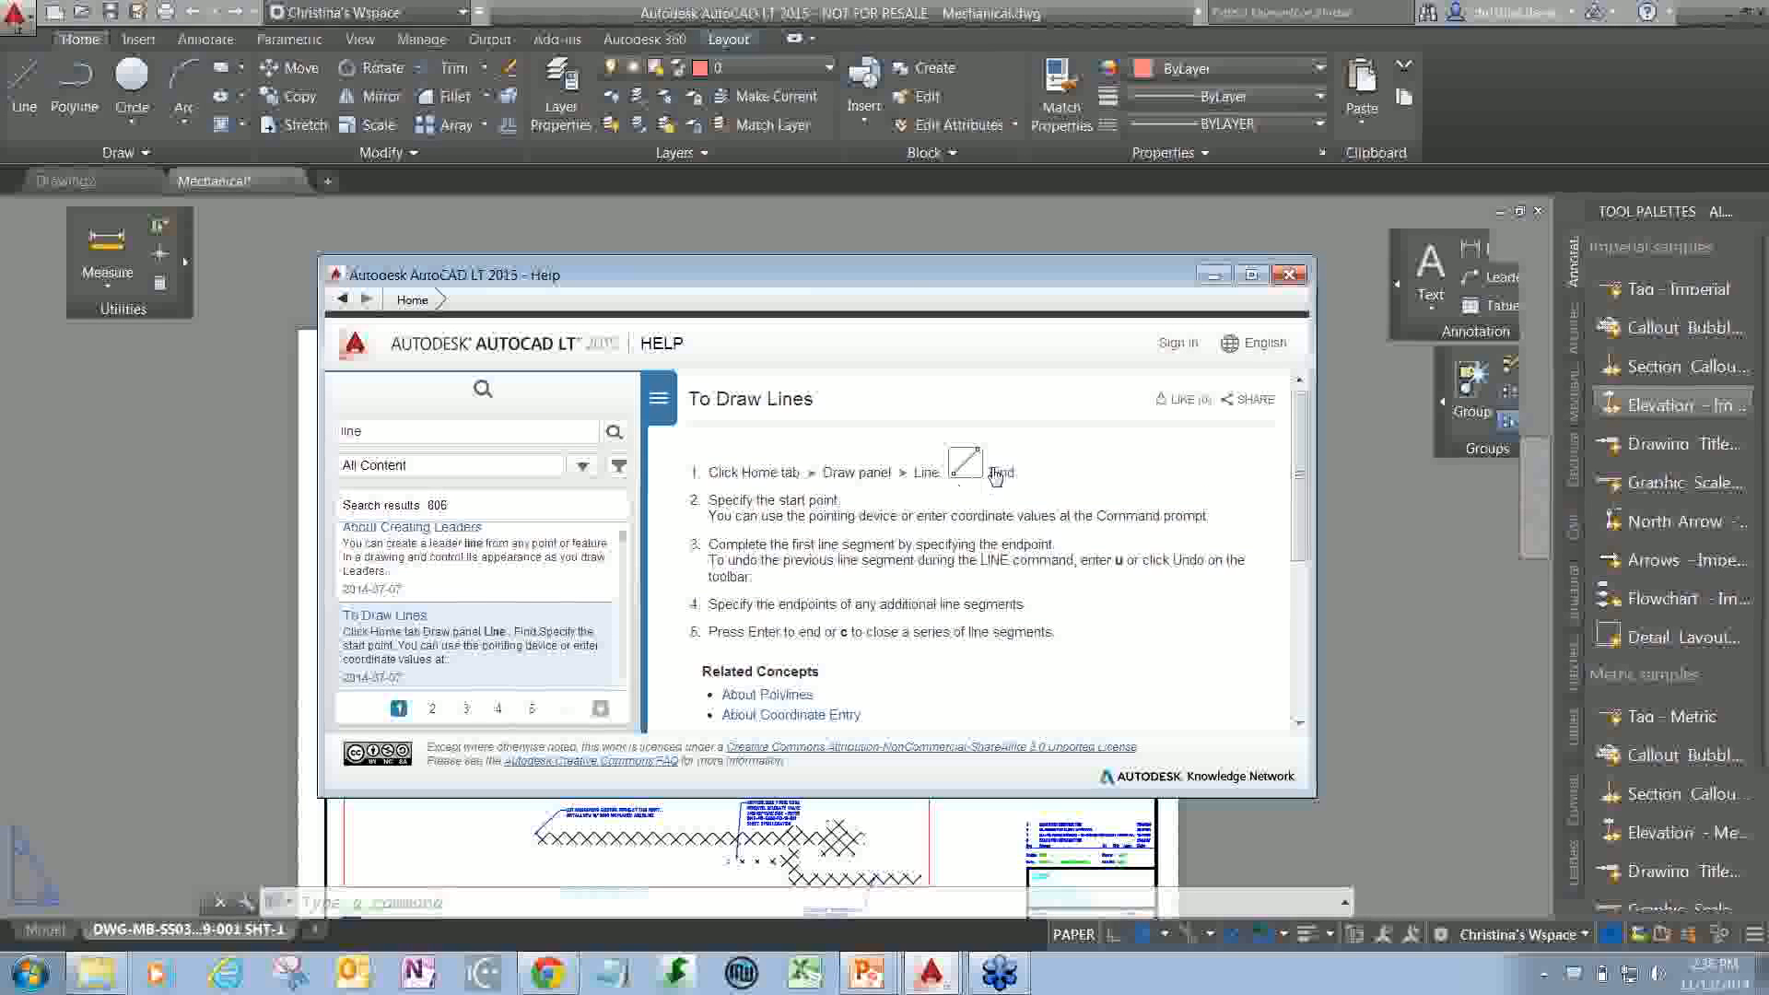
- Locate the Line tool on the ribbon through the Find link in the To Draw Lines topic and close Help
{"action": "key", "text": "ctrl+1"}
{"action": "mouse_move", "coordinate": [929, 517]}
{"action": "left_mouse_down"}
{"action": "mouse_move", "coordinate": [1054, 426]}
{"action": "mouse_move", "coordinate": [925, 512]}
{"action": "mouse_move", "coordinate": [1012, 516]}
{"action": "left_mouse_up"}
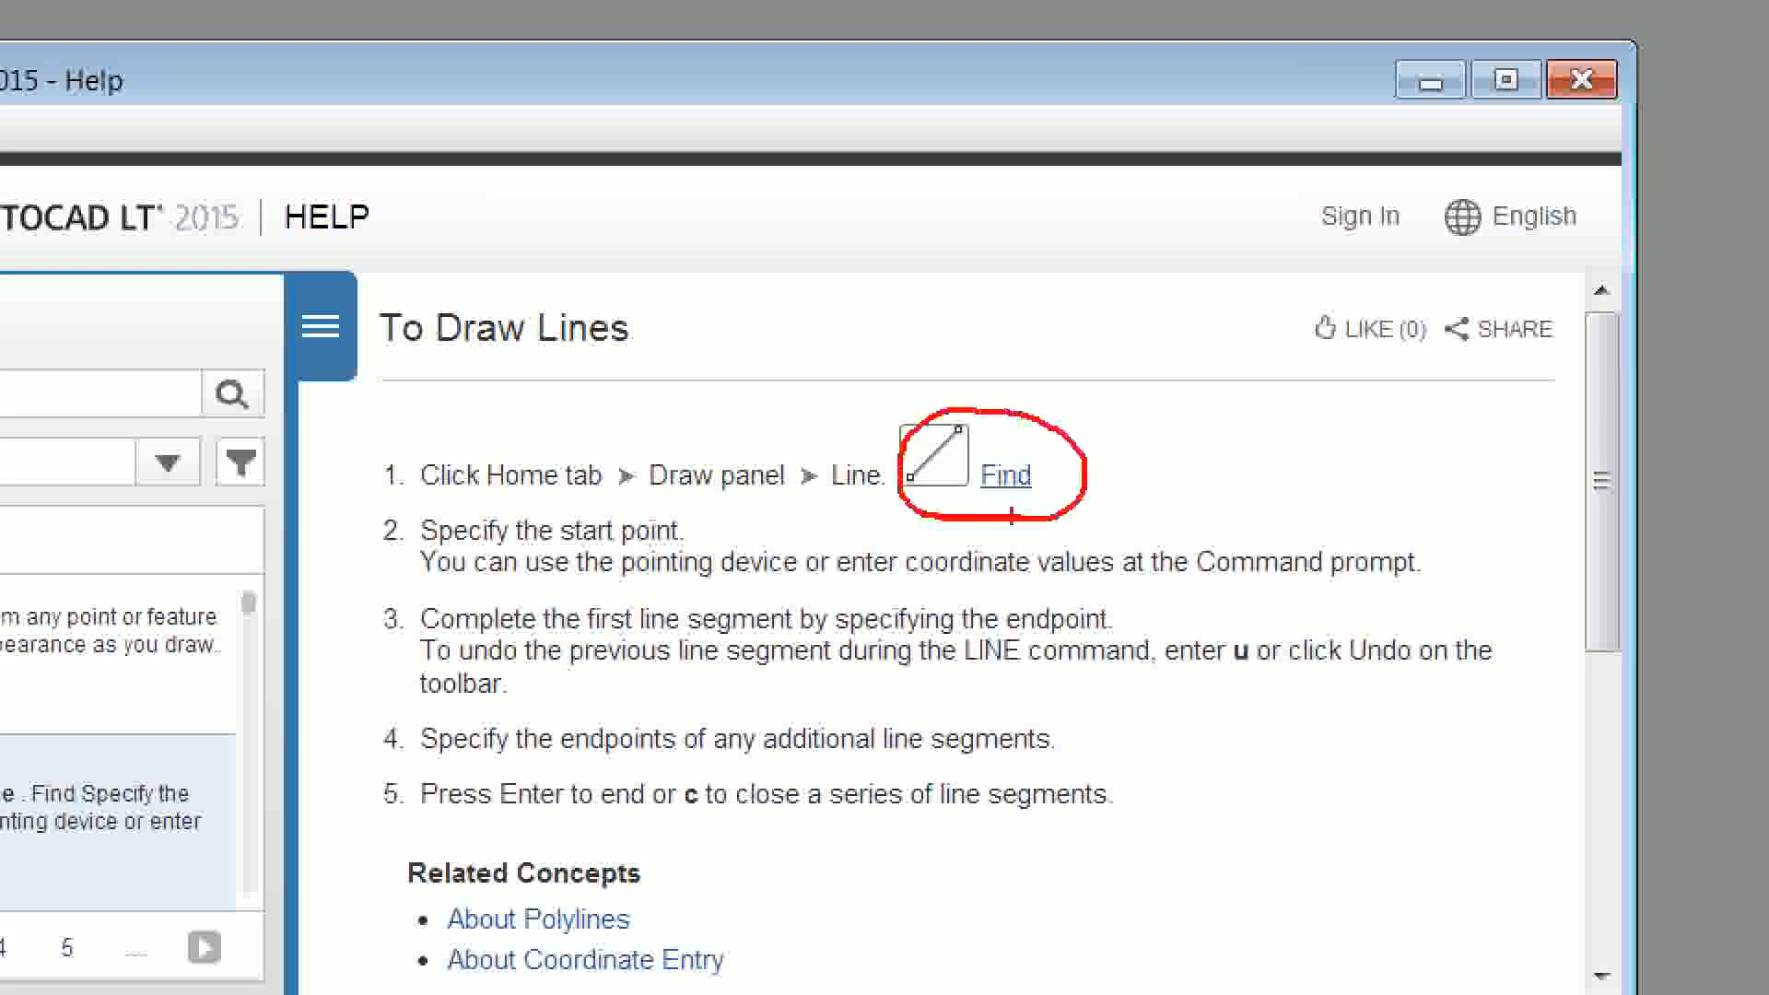
{"action": "key", "text": "Escape"}
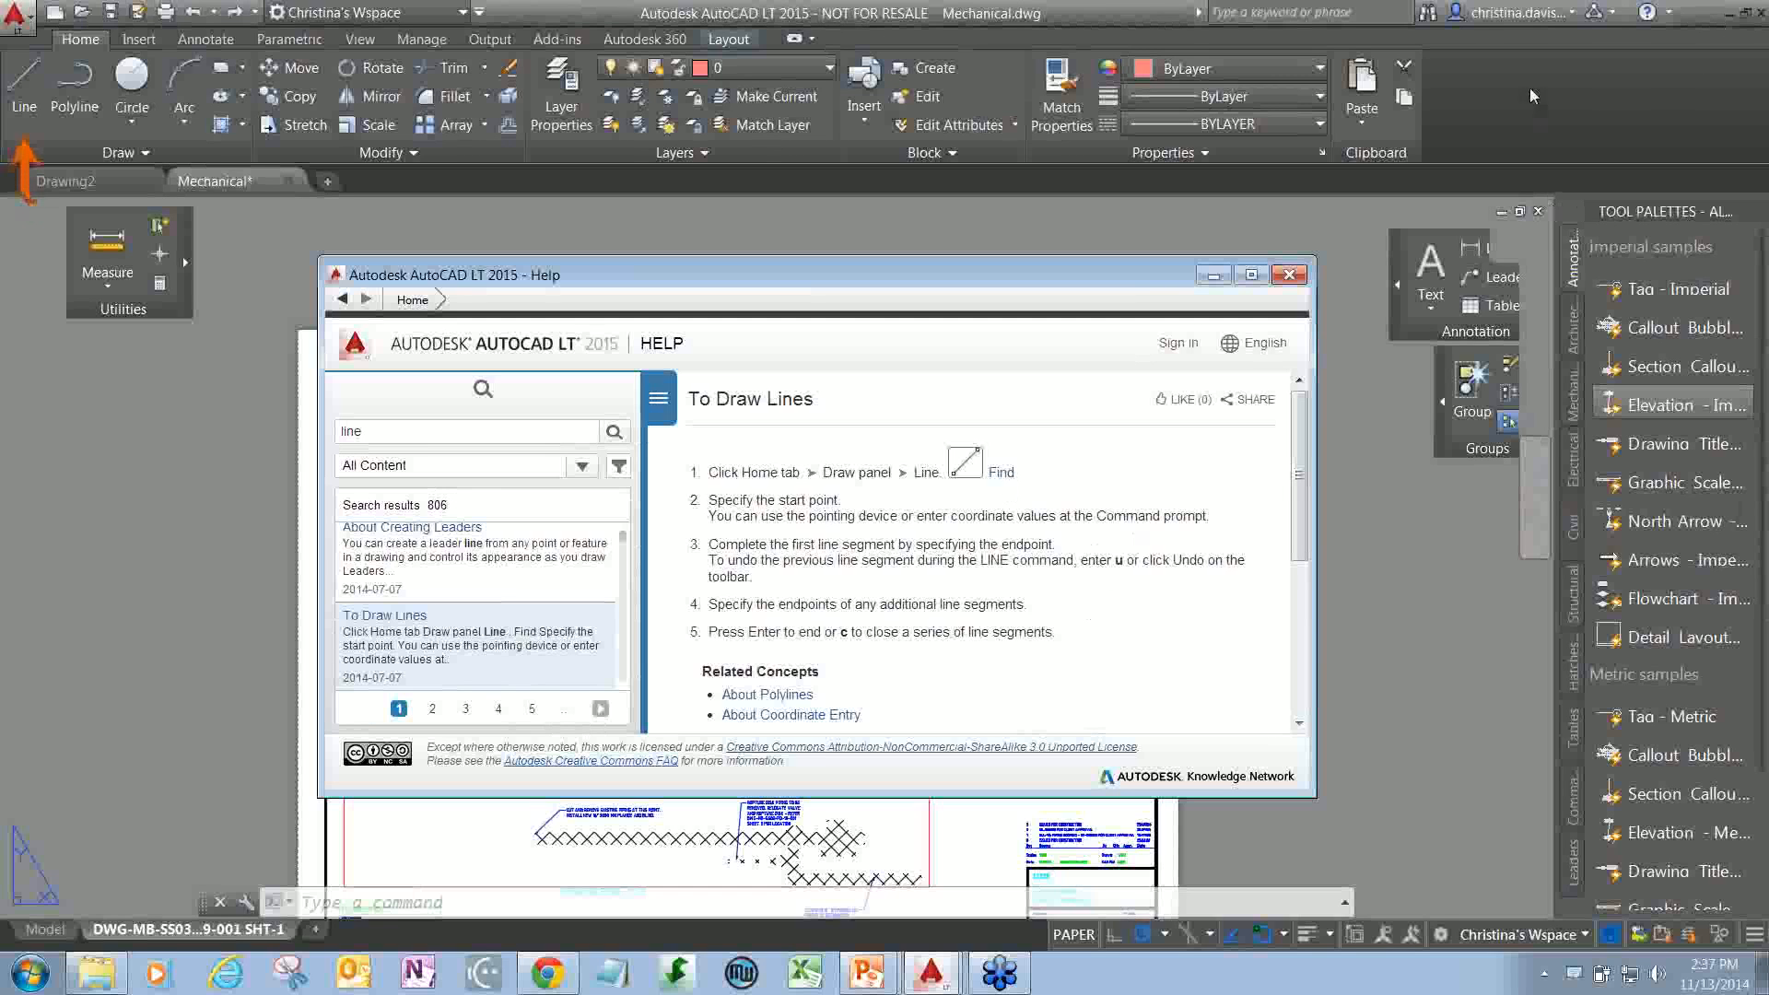
{"action": "left_click", "coordinate": [1505, 45]}
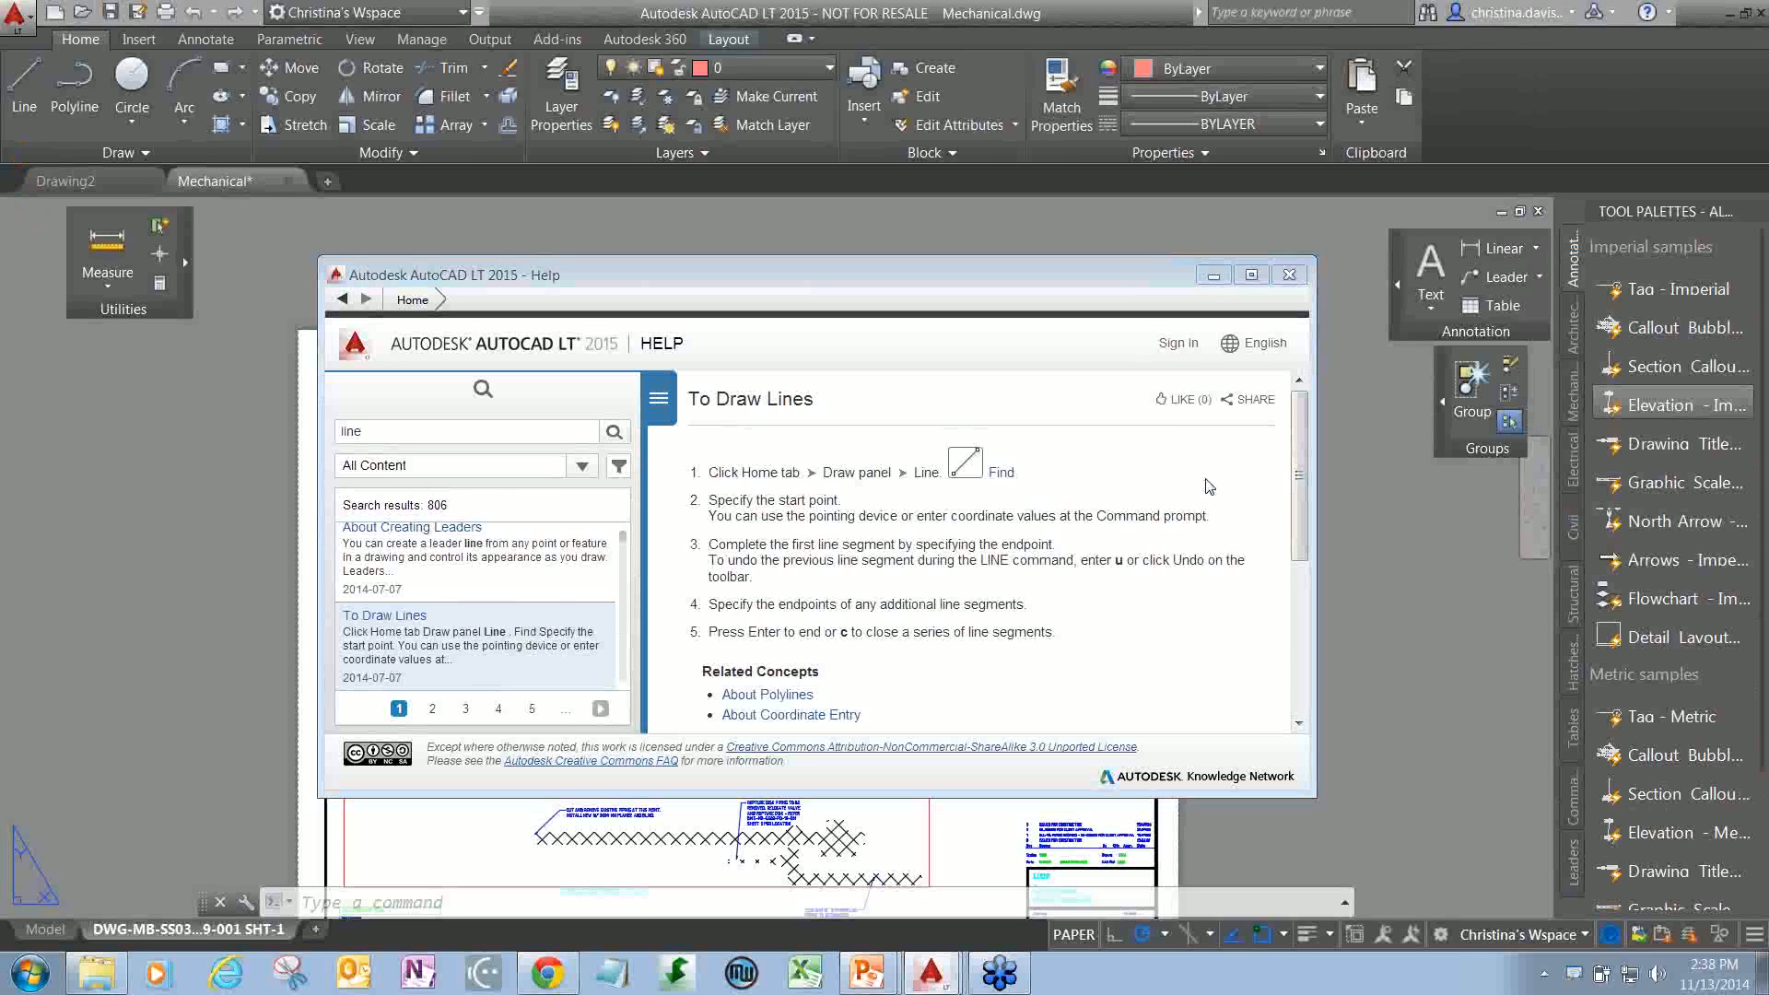
{"action": "left_click", "coordinate": [1293, 278]}
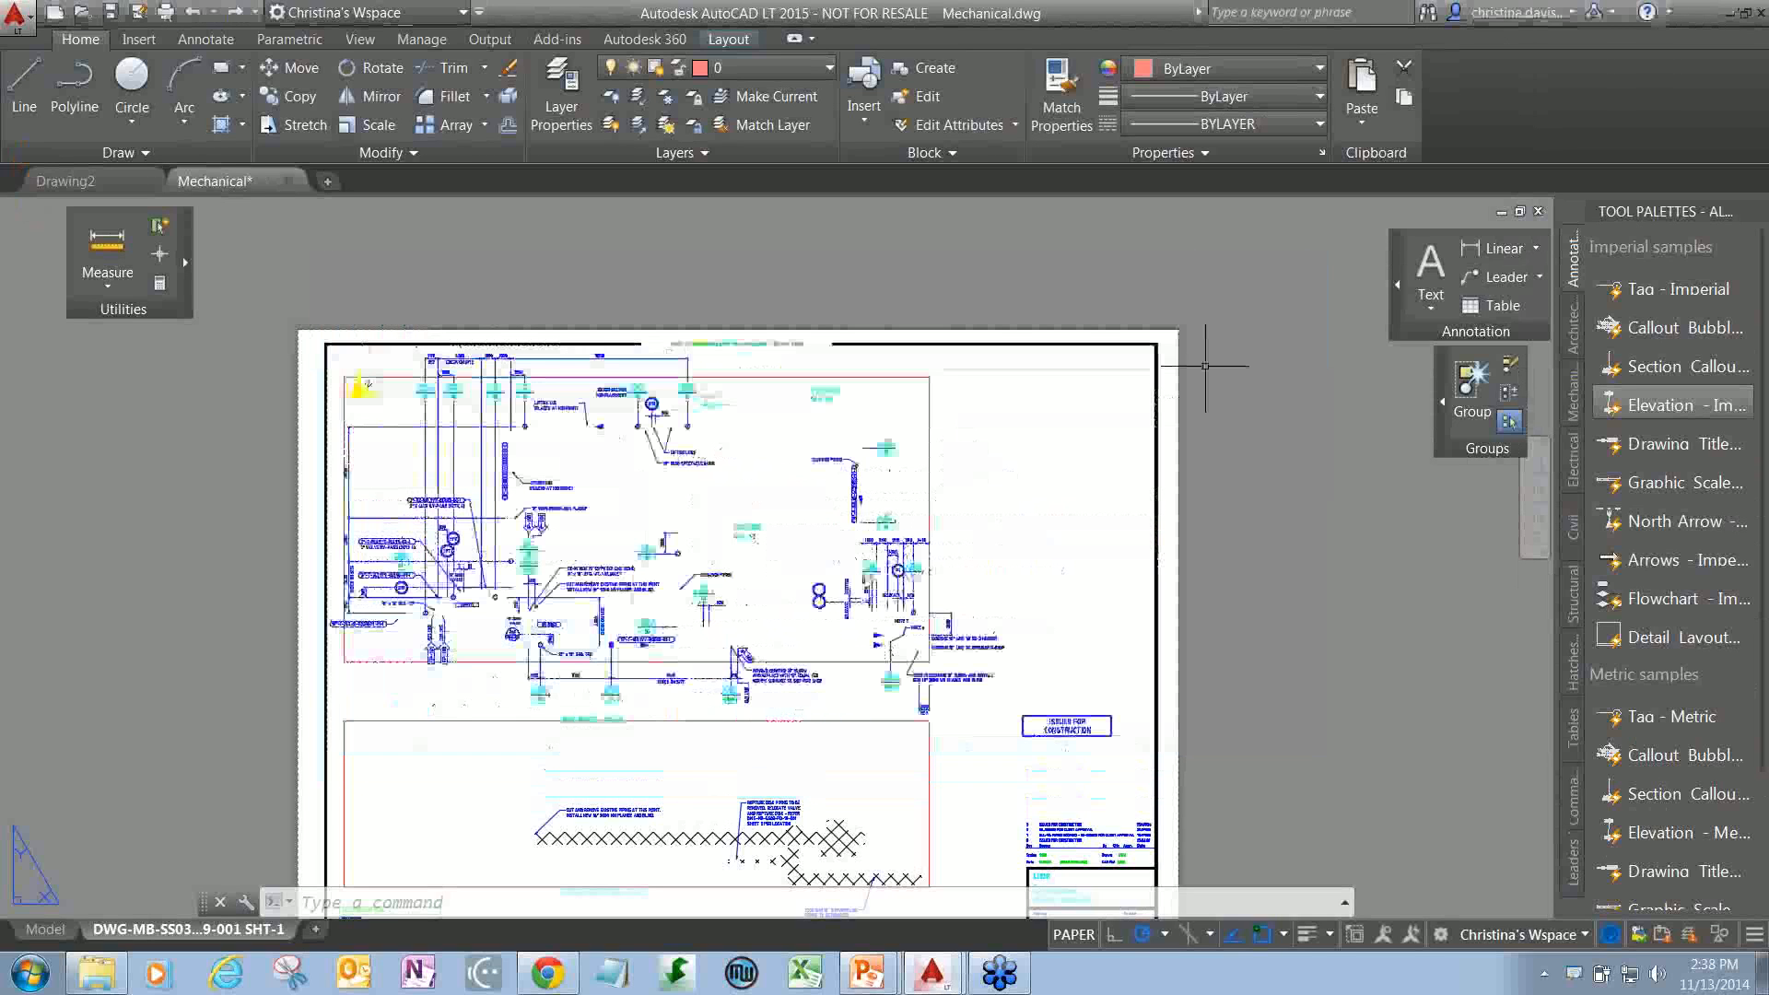
- Open the Customize User Interface dialog with the CUI command and show its options for transferring customizations between files
{"action": "middle_click_drag", "start_coordinate": [1200, 463], "coordinate": [1242, 365]}
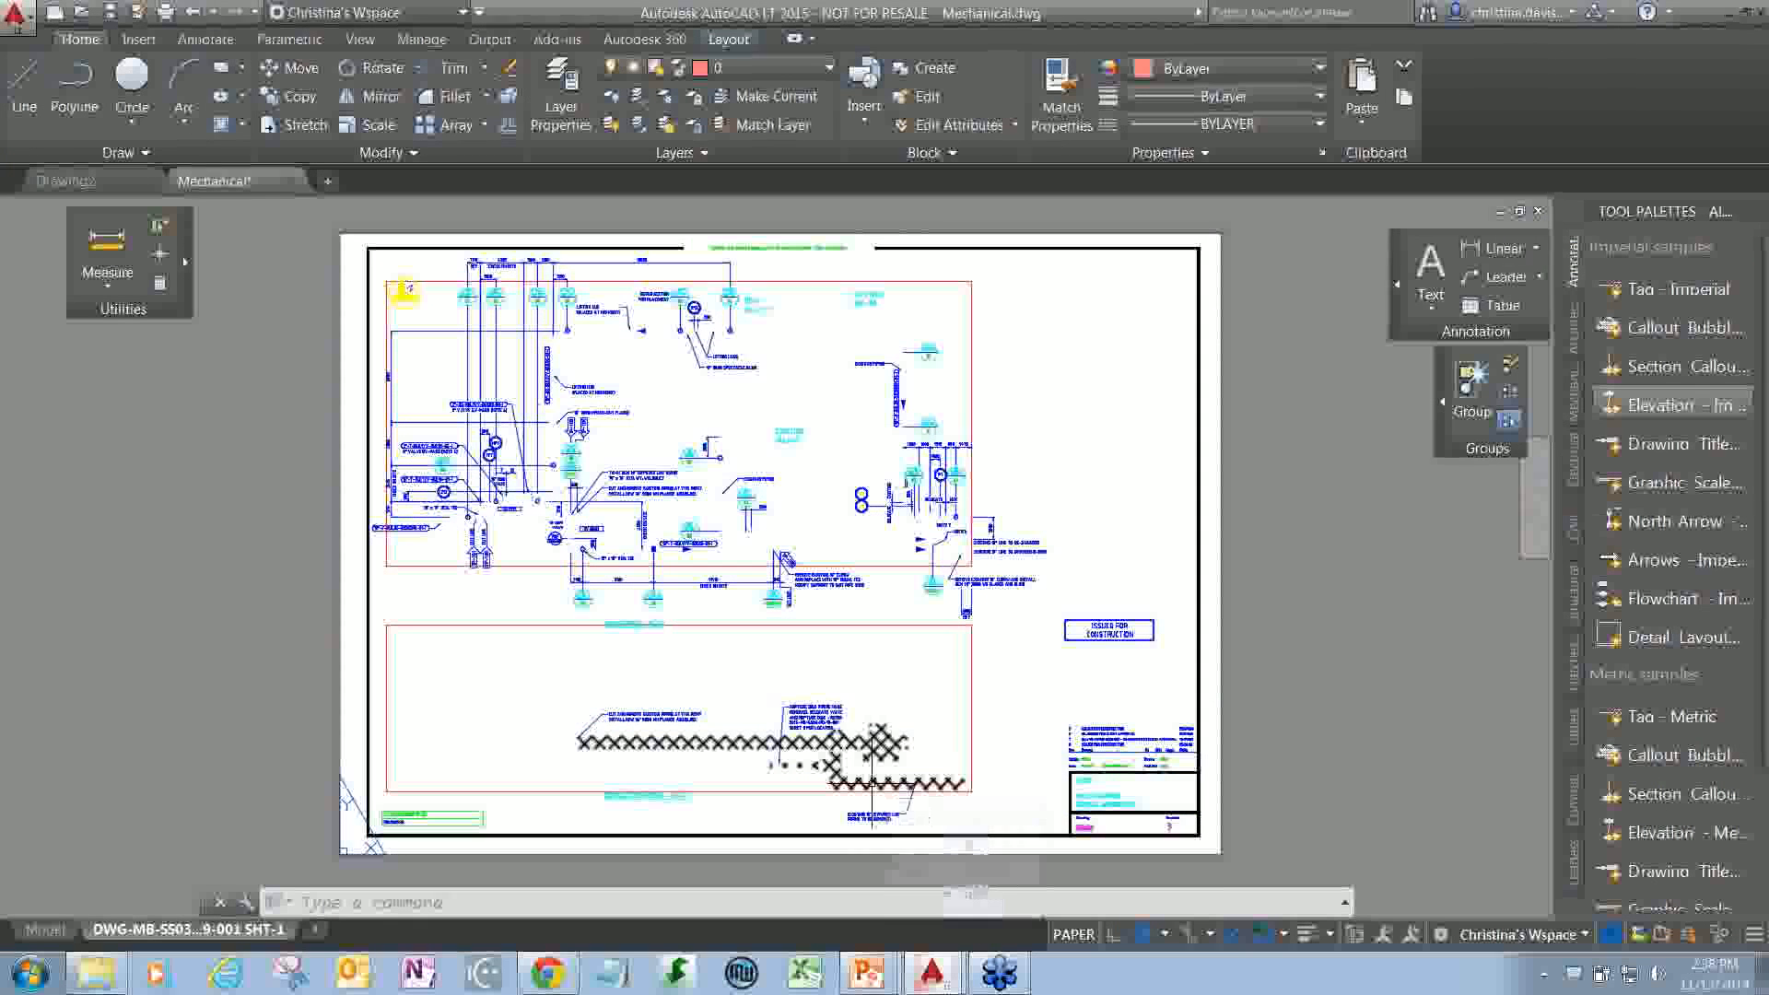
{"action": "mouse_move", "coordinate": [872, 791]}
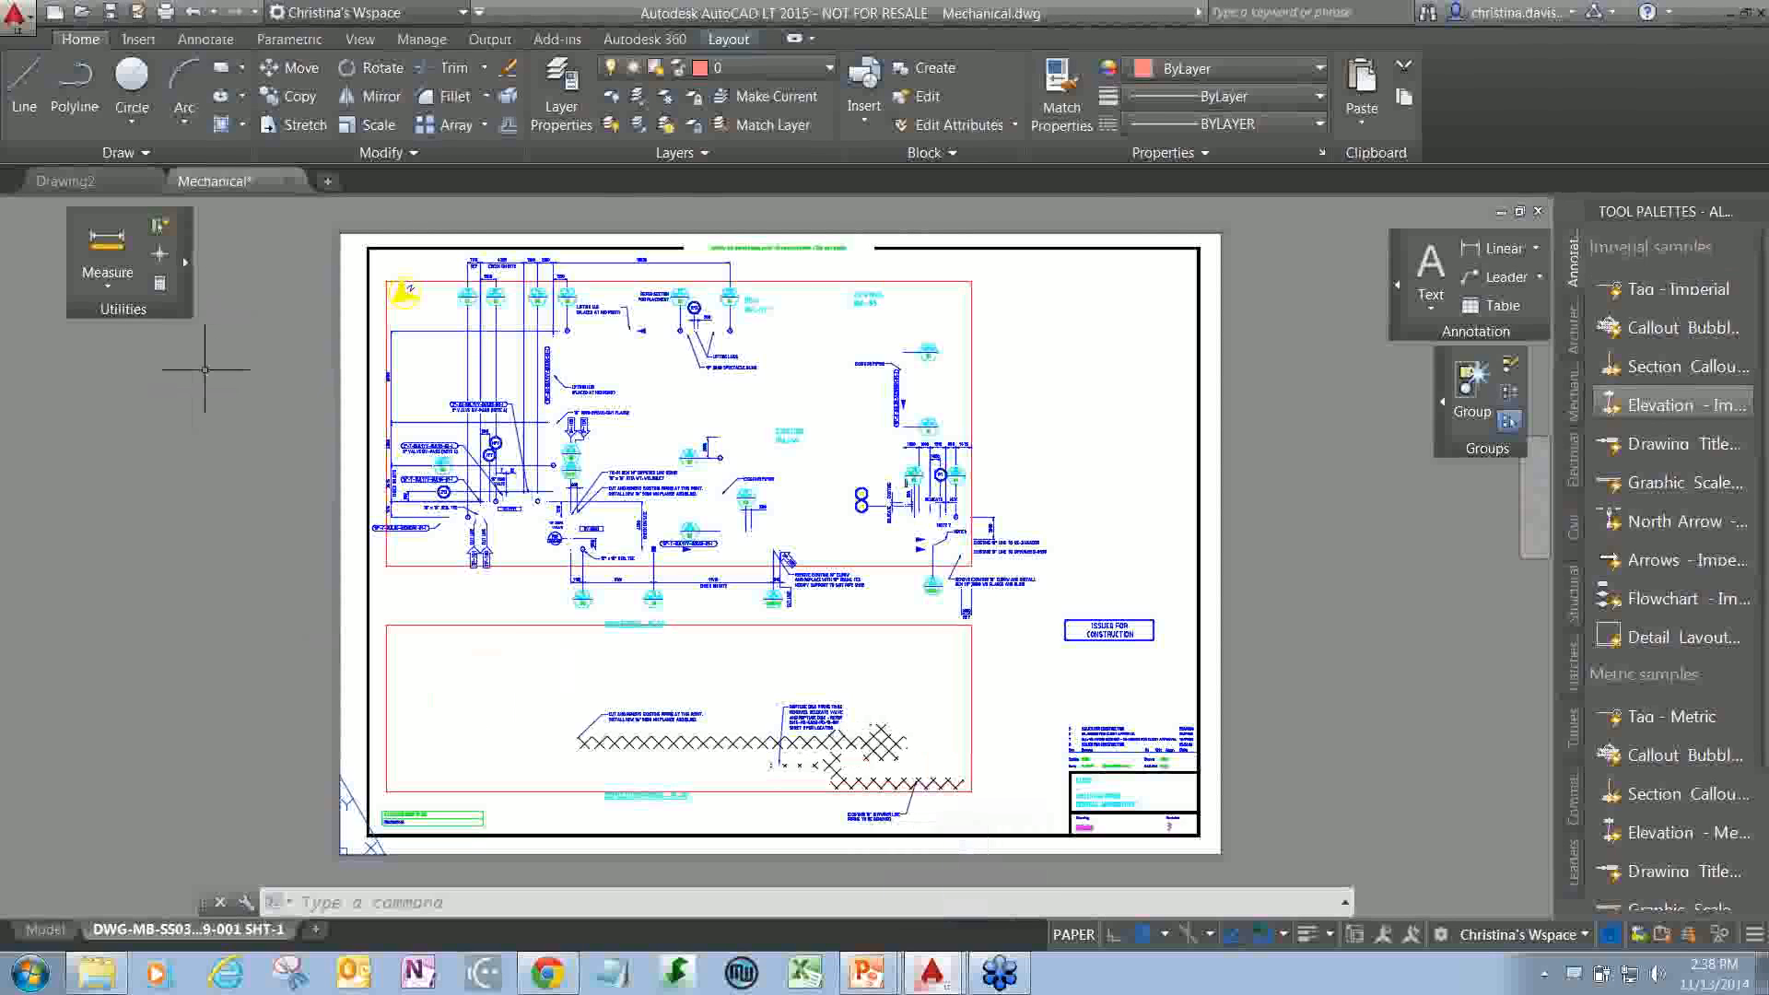
{"action": "type", "text": "cui"}
{"action": "key", "text": "Return"}
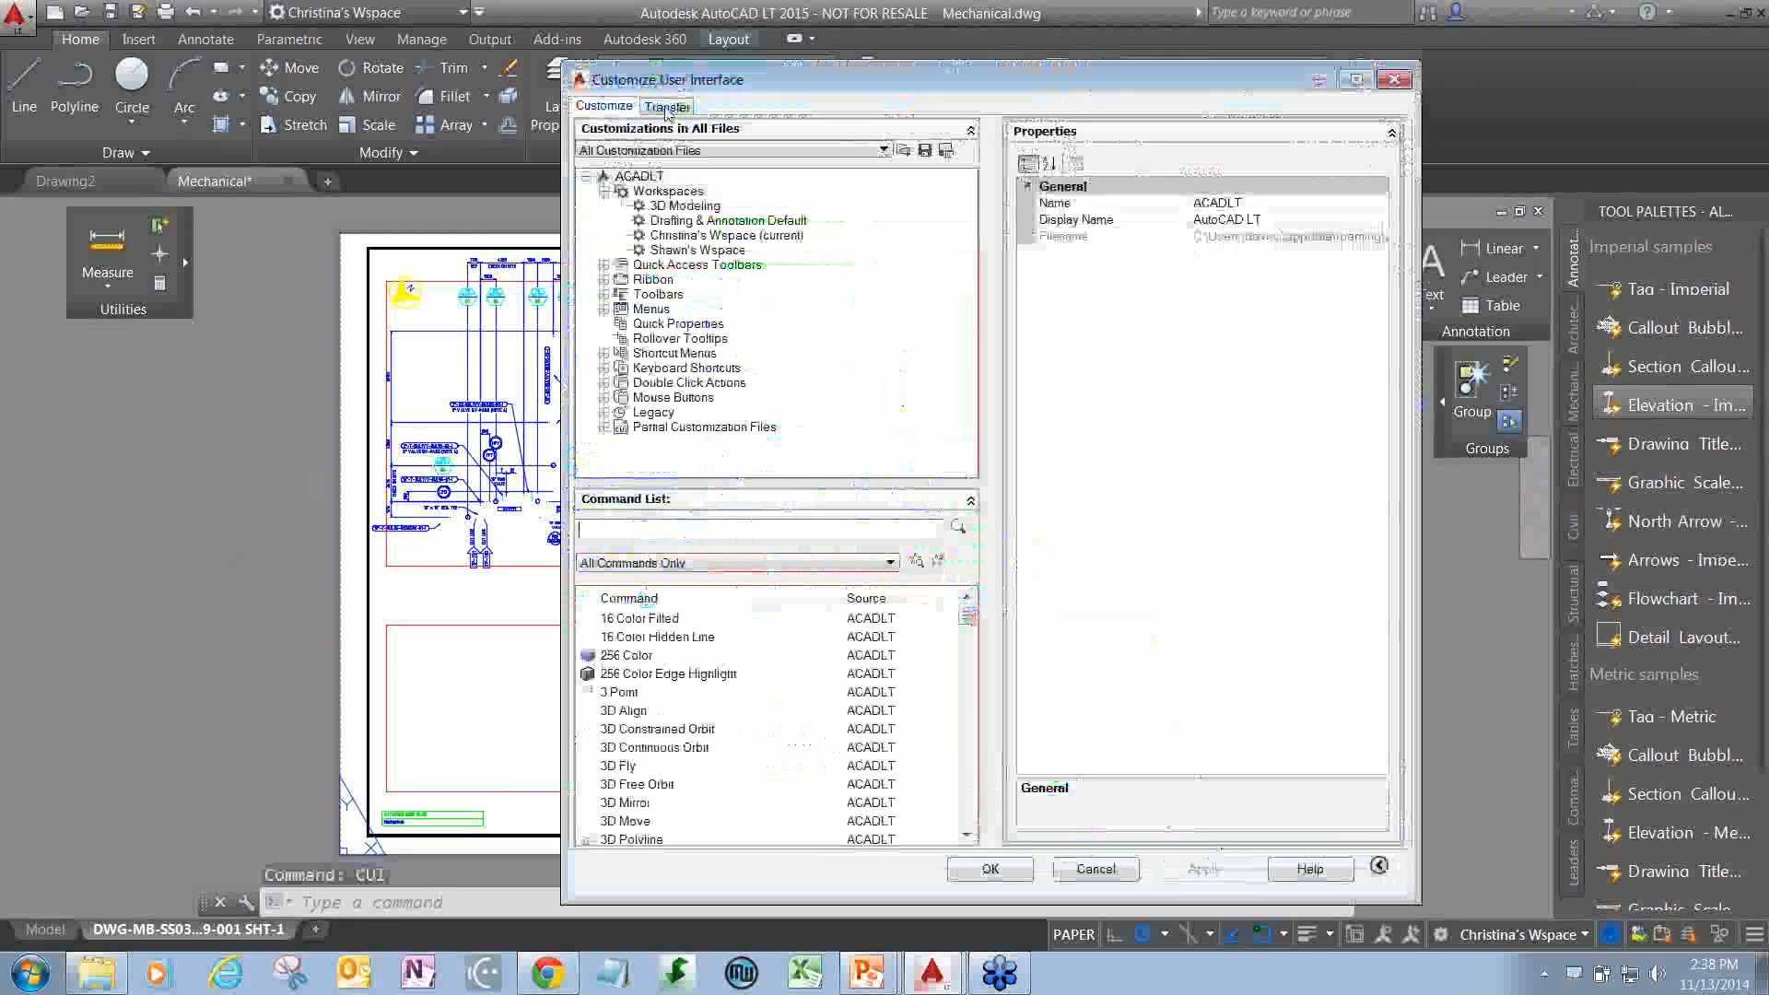
{"action": "left_click", "coordinate": [667, 106]}
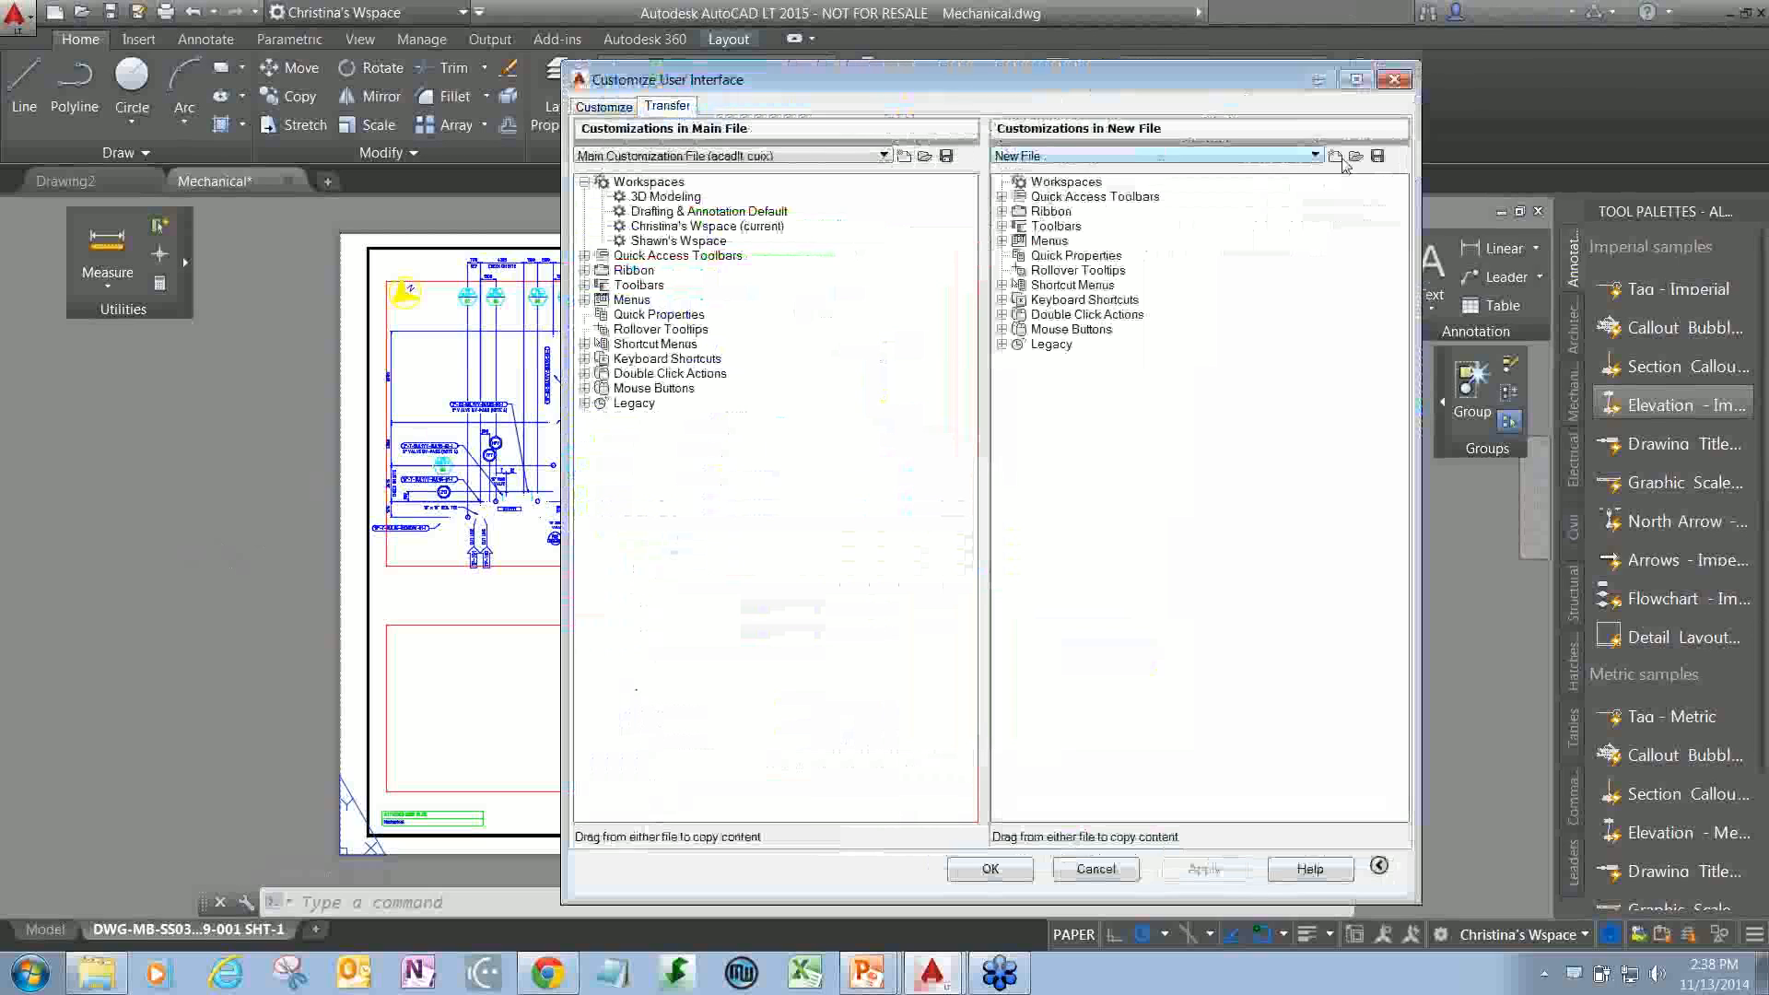
- Load acad.CUIX from the AutoCAD 2014 R19.1 enu Support folder as the second customization file
{"action": "left_click", "coordinate": [904, 157]}
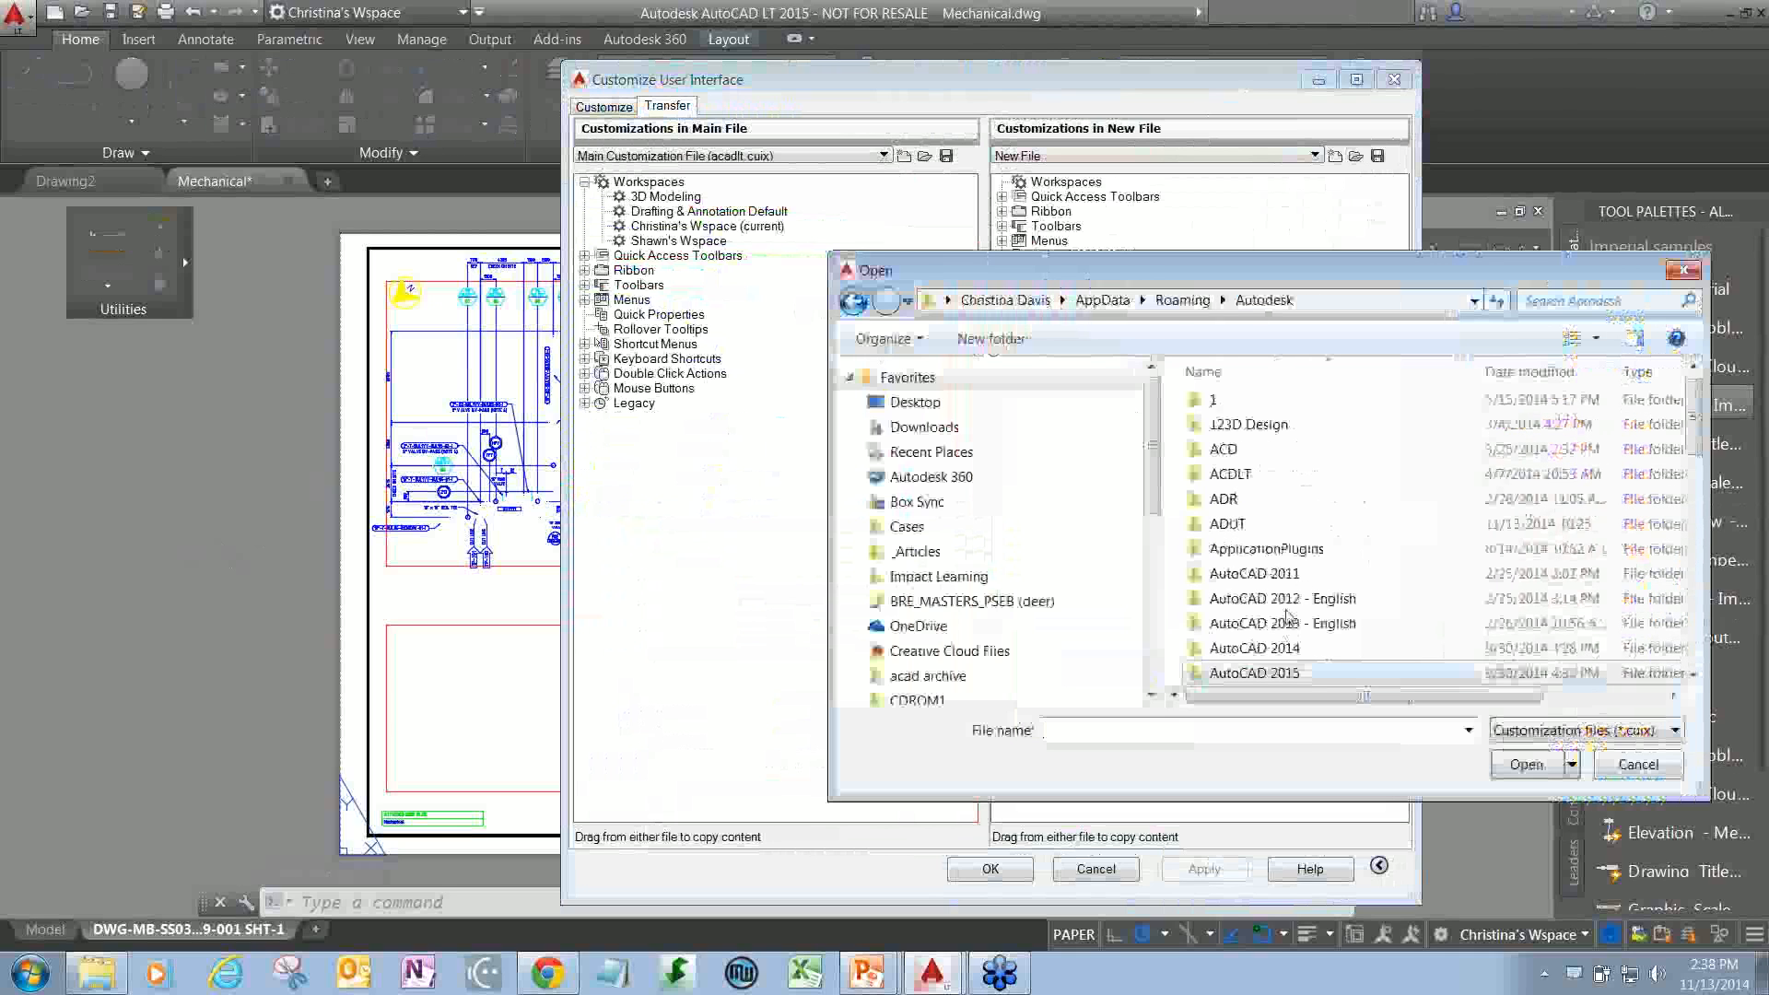
{"action": "double_click", "coordinate": [1270, 649]}
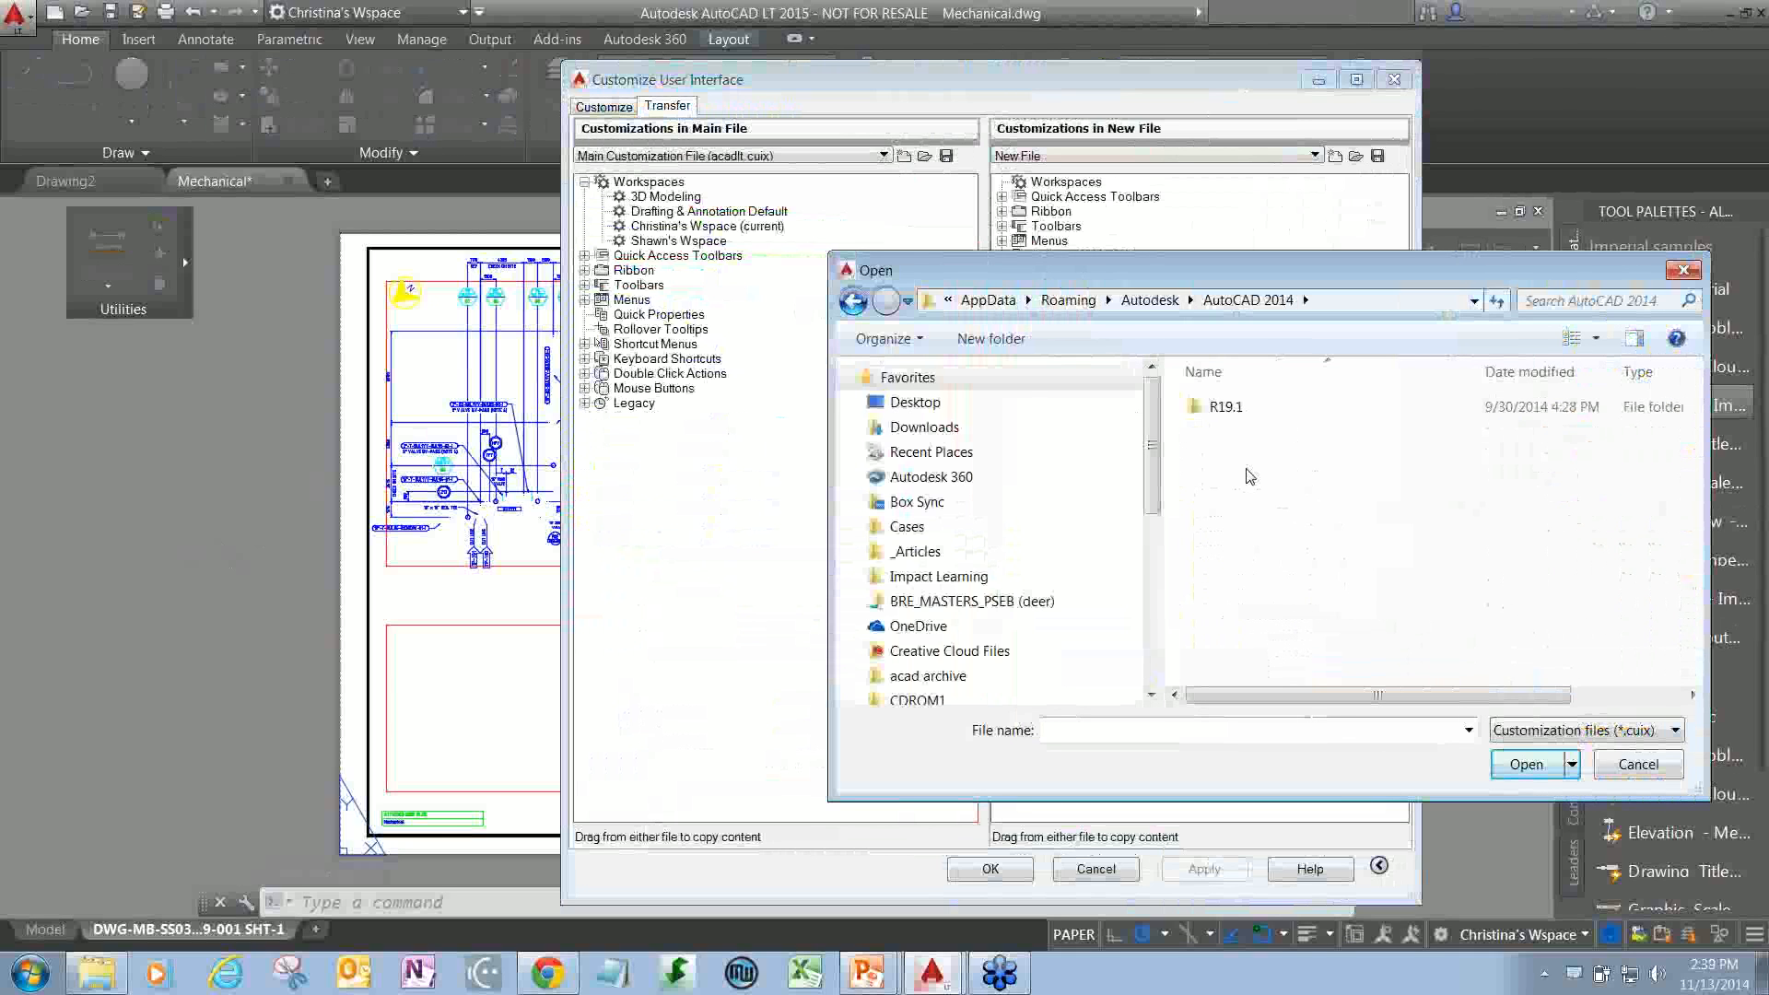
{"action": "double_click", "coordinate": [1226, 408]}
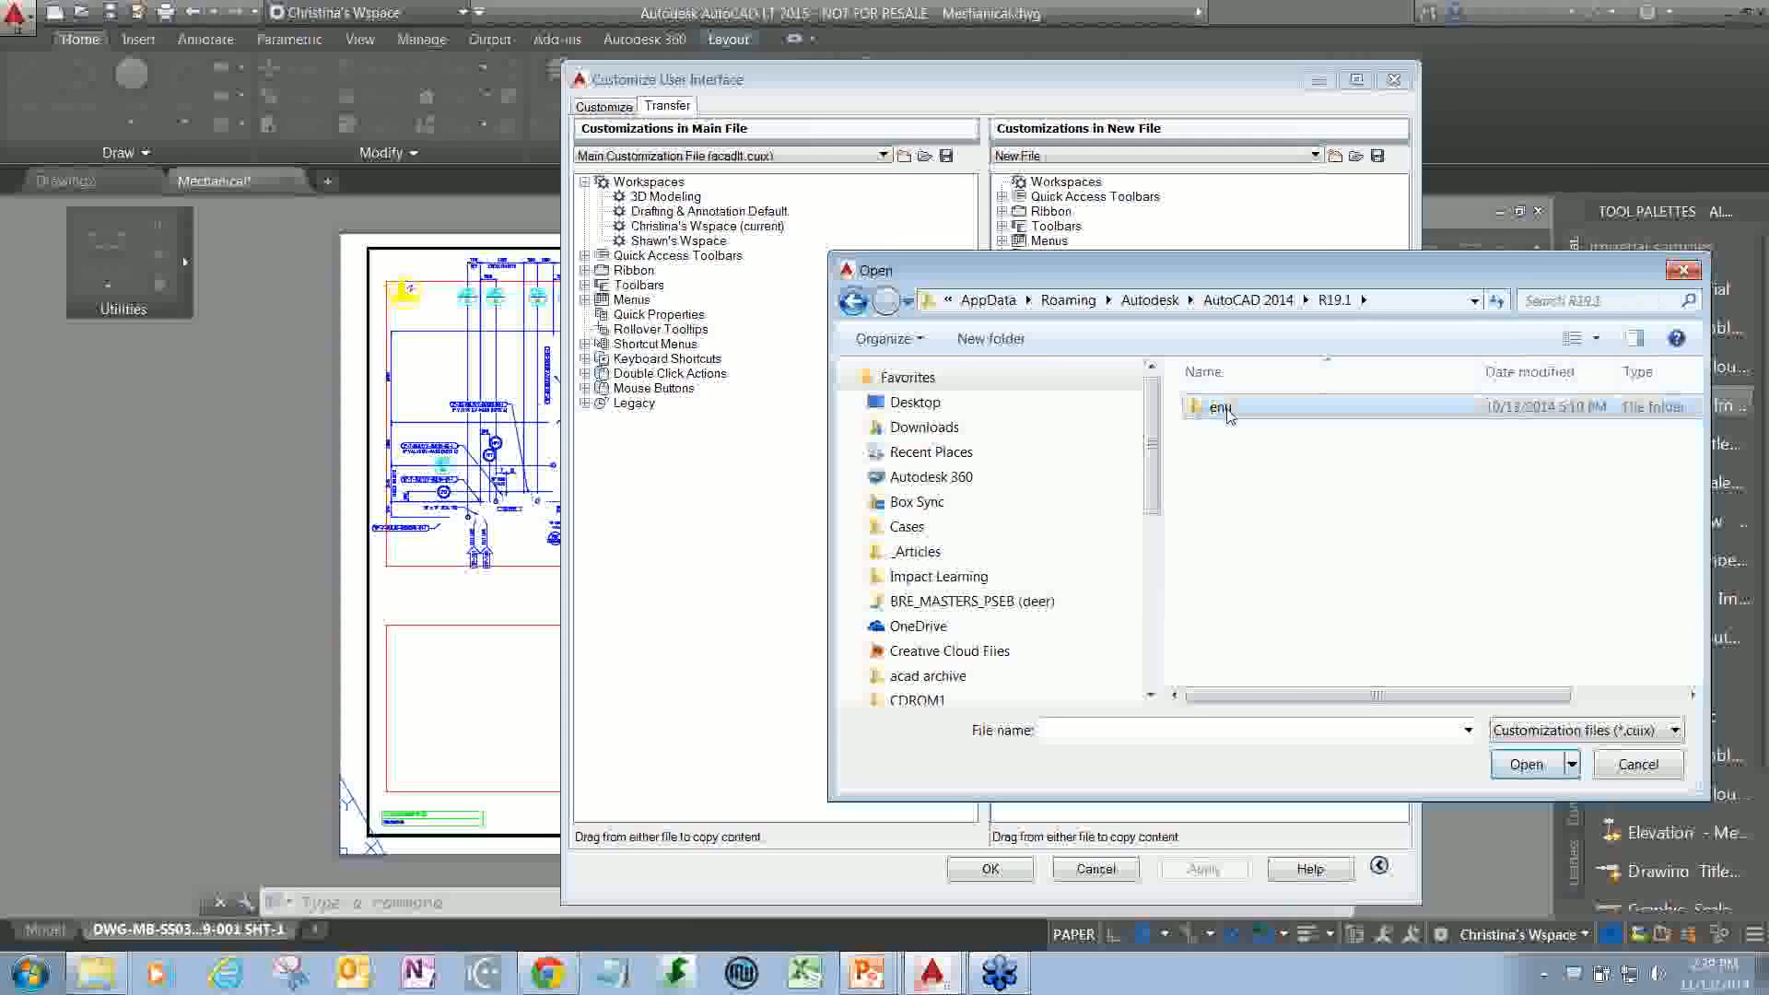
{"action": "double_click", "coordinate": [1224, 408]}
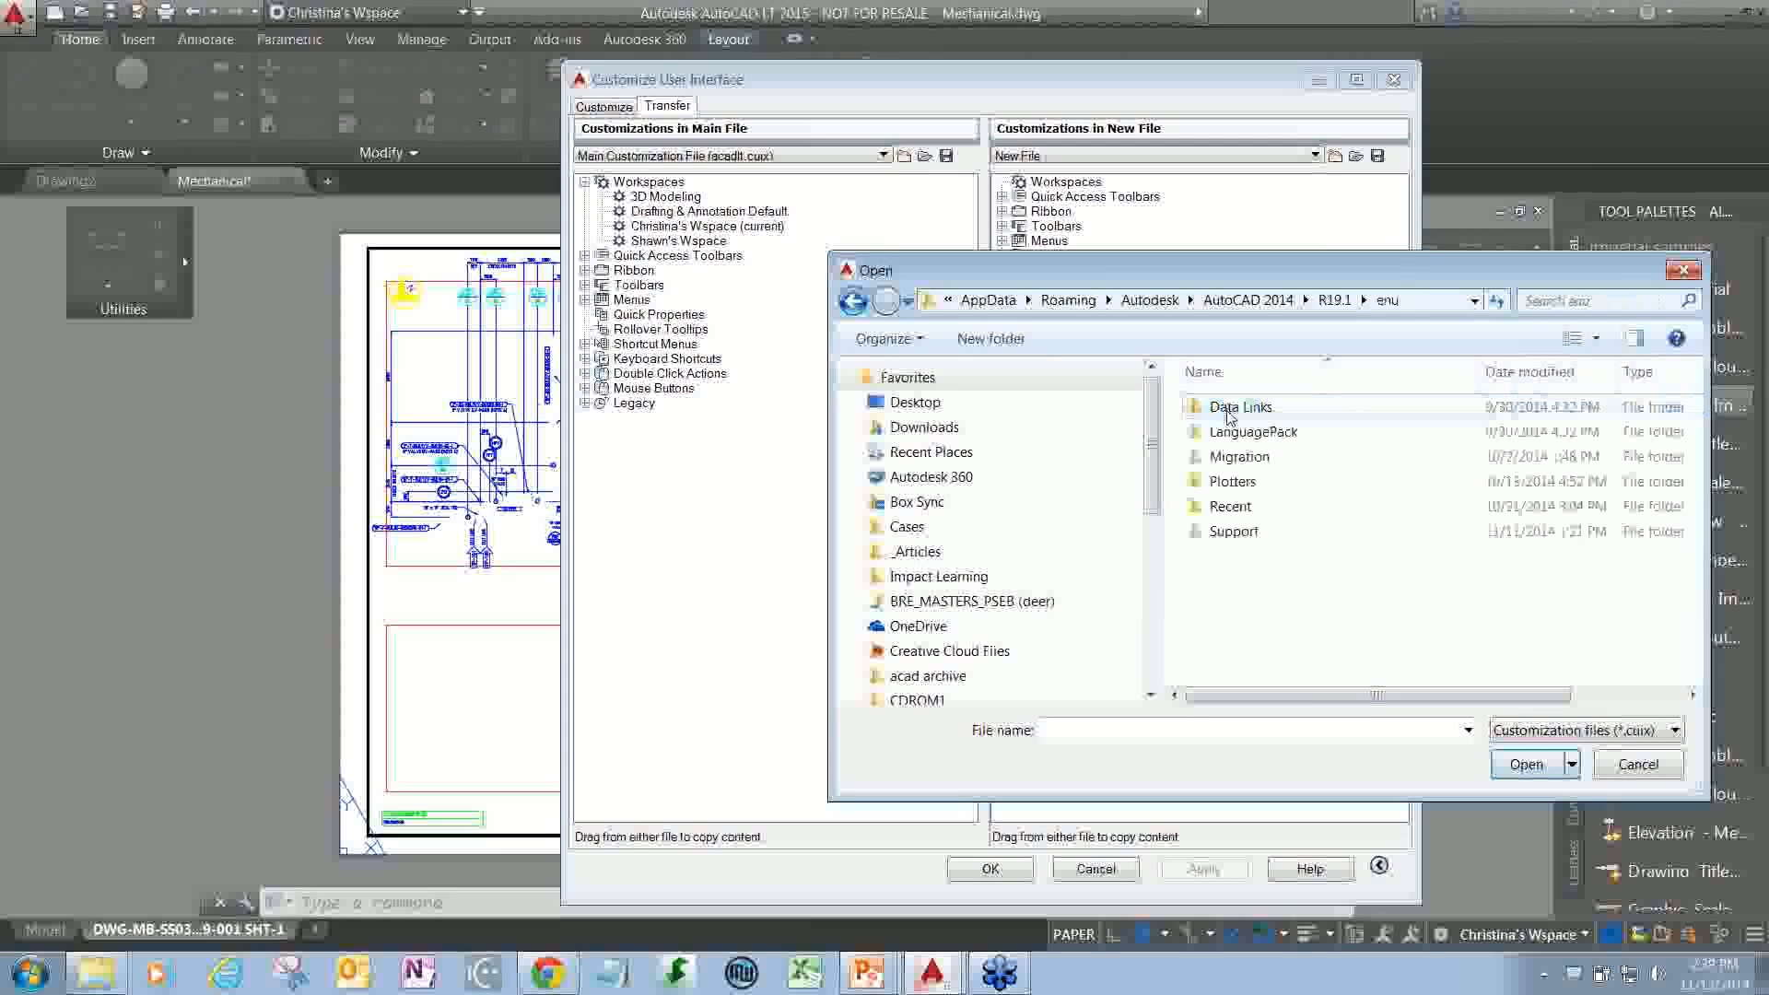
{"action": "double_click", "coordinate": [1235, 532]}
{"action": "left_click", "coordinate": [1239, 606]}
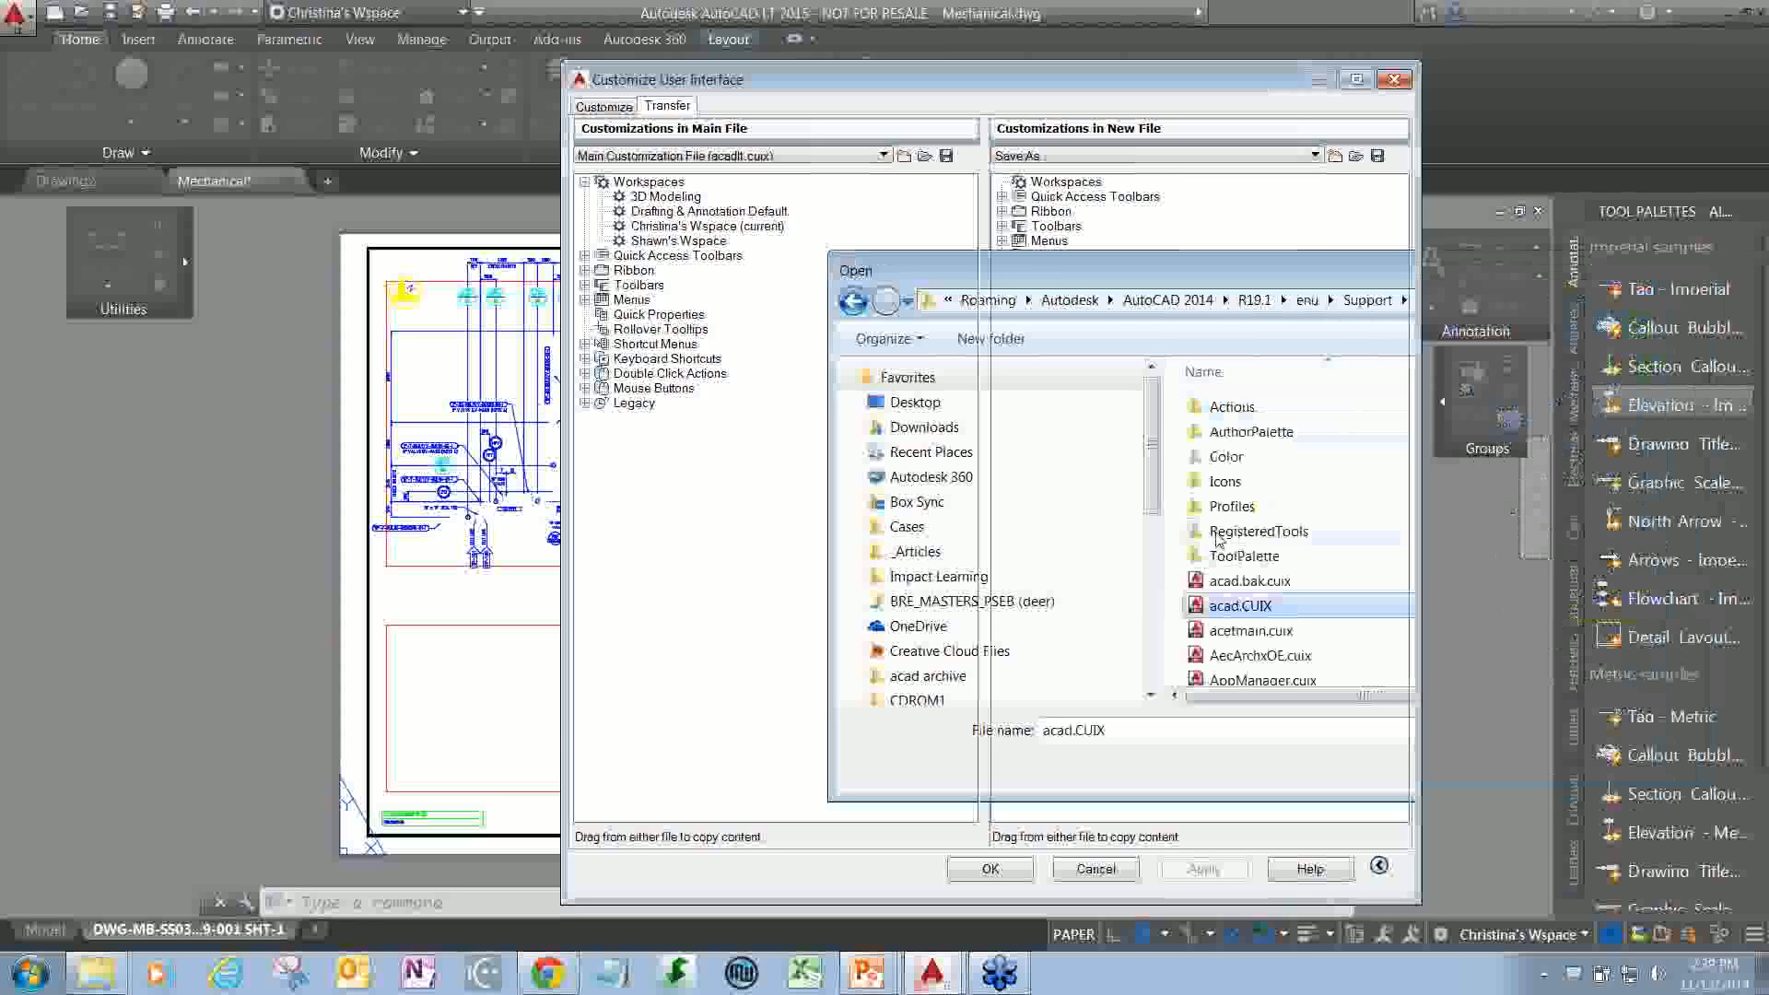
{"action": "key", "text": "Return"}
- Copy the AutoCAD Classic workspace from acad.cuix into the main acadlt.cuix file, then delete the copy and close the dialog
{"action": "left_click_drag", "start_coordinate": [1095, 241], "coordinate": [784, 395]}
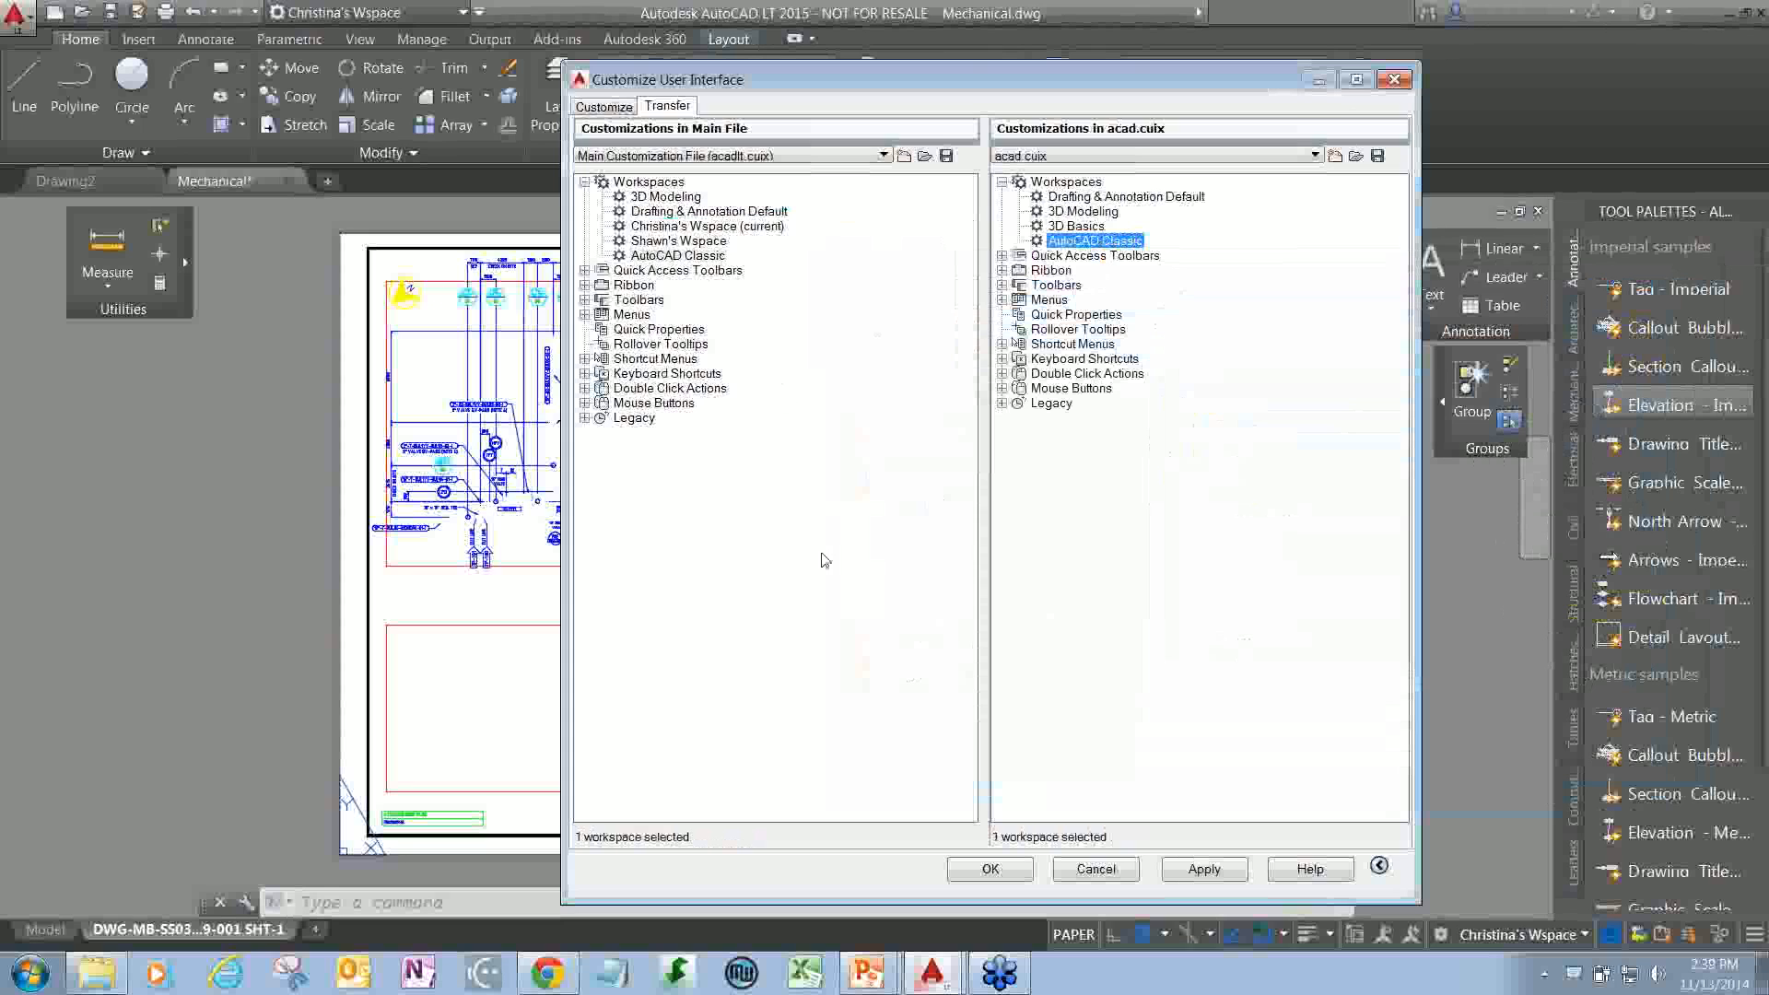
{"action": "right_click", "coordinate": [717, 263]}
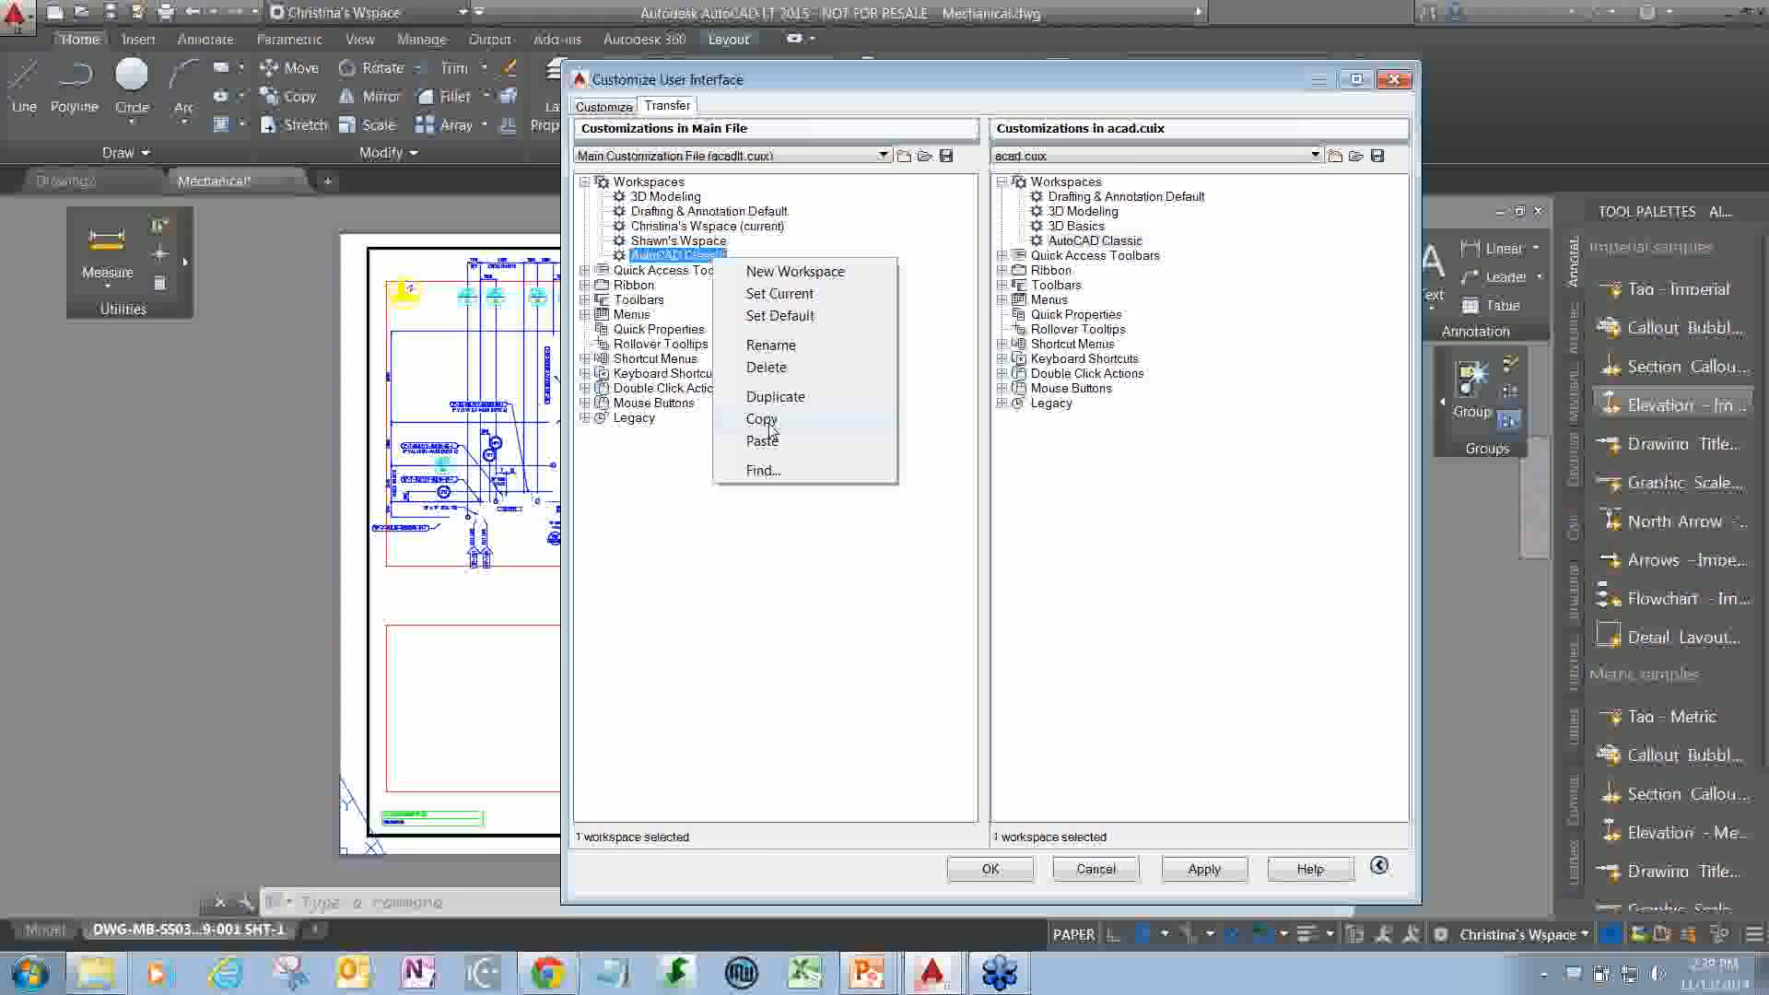
{"action": "left_click", "coordinate": [909, 451]}
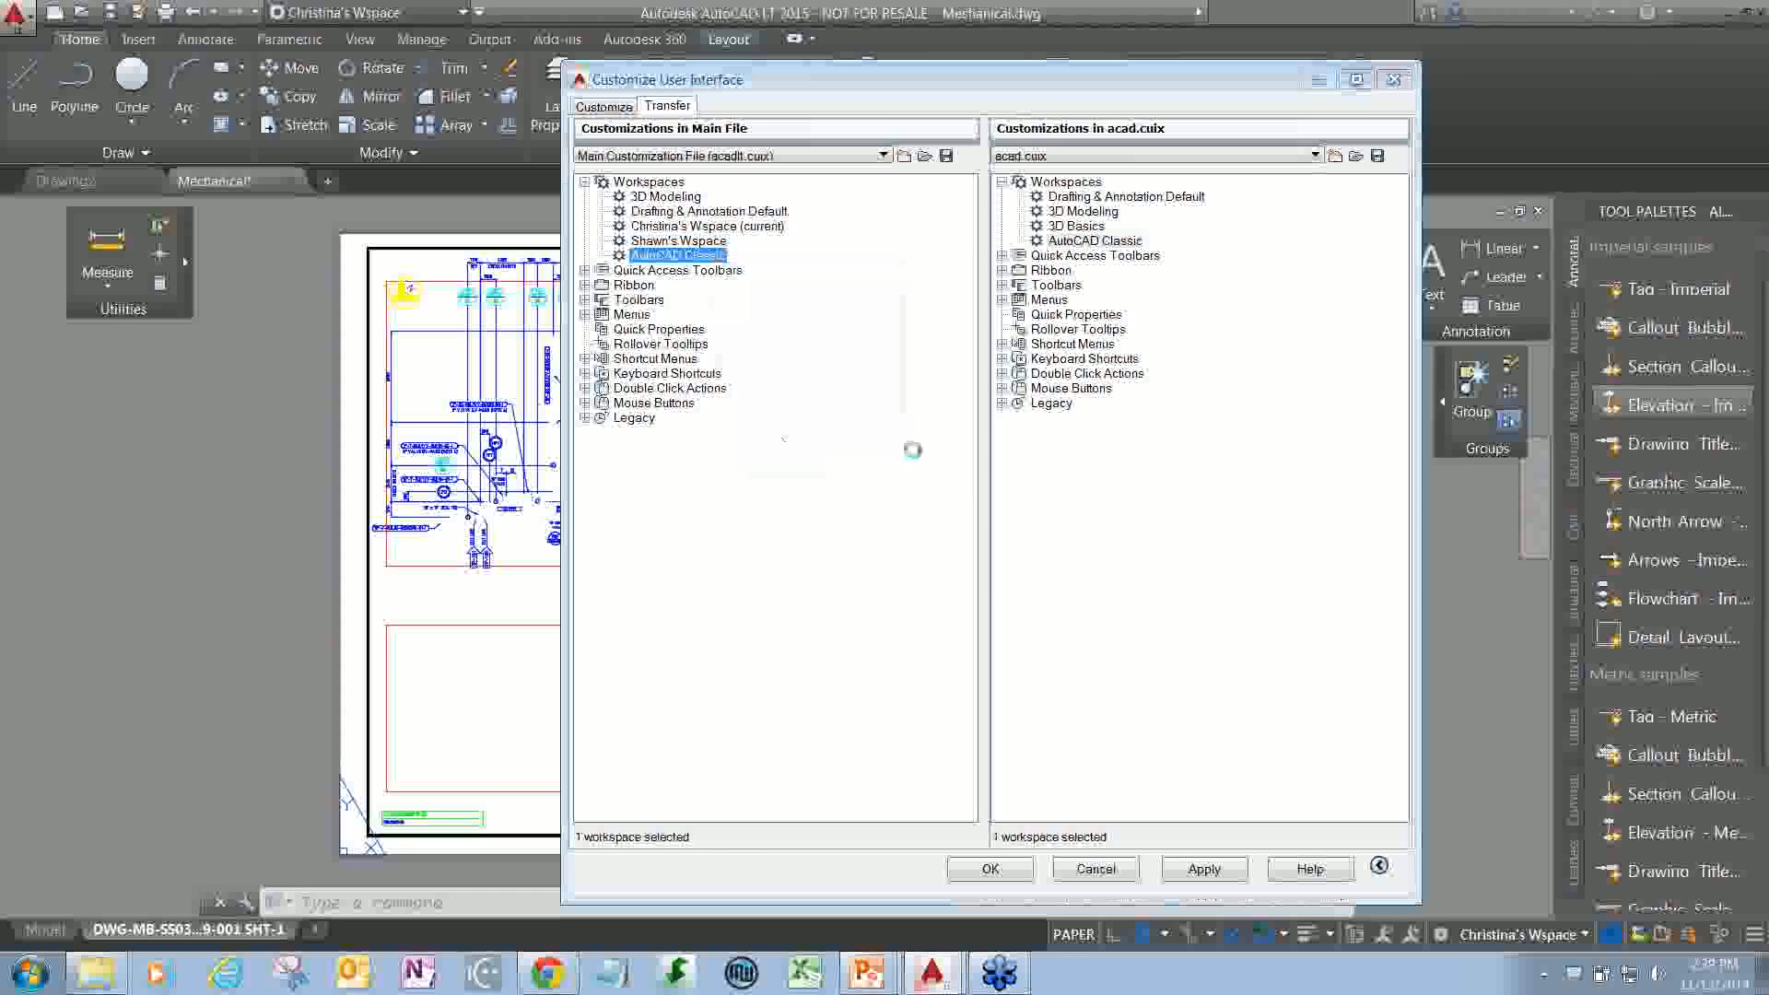
{"action": "left_click", "coordinate": [1035, 554]}
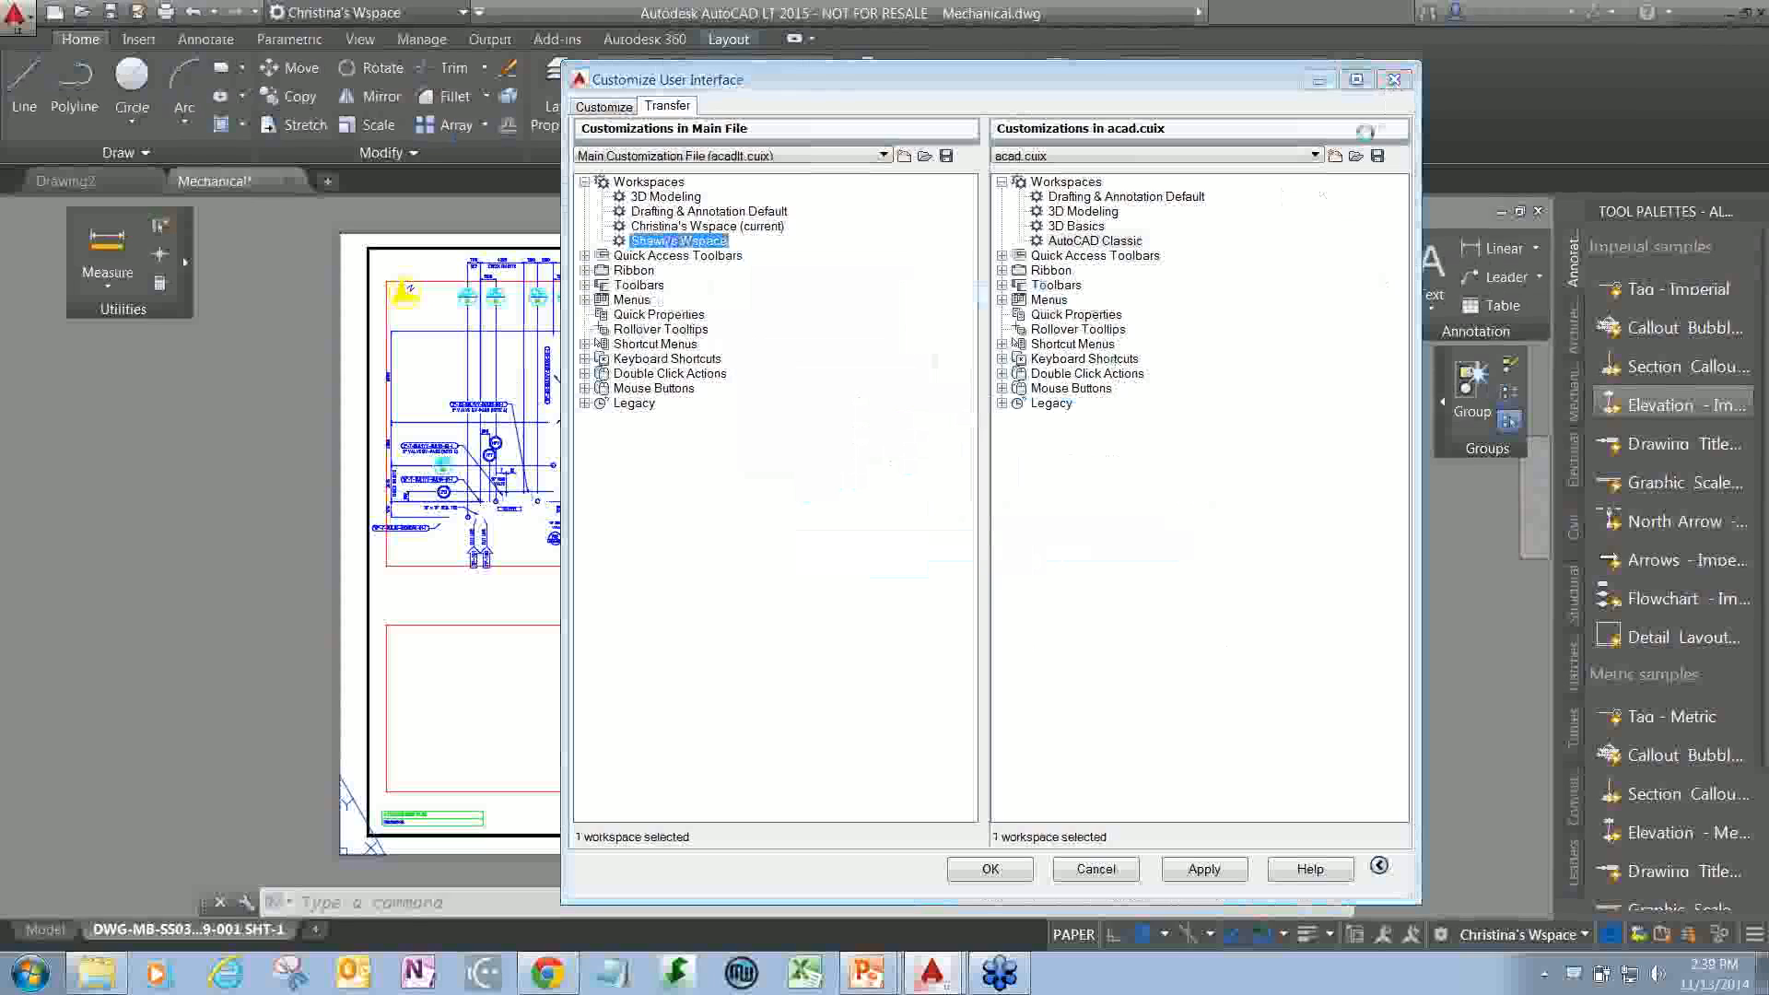
{"action": "left_click", "coordinate": [737, 717]}
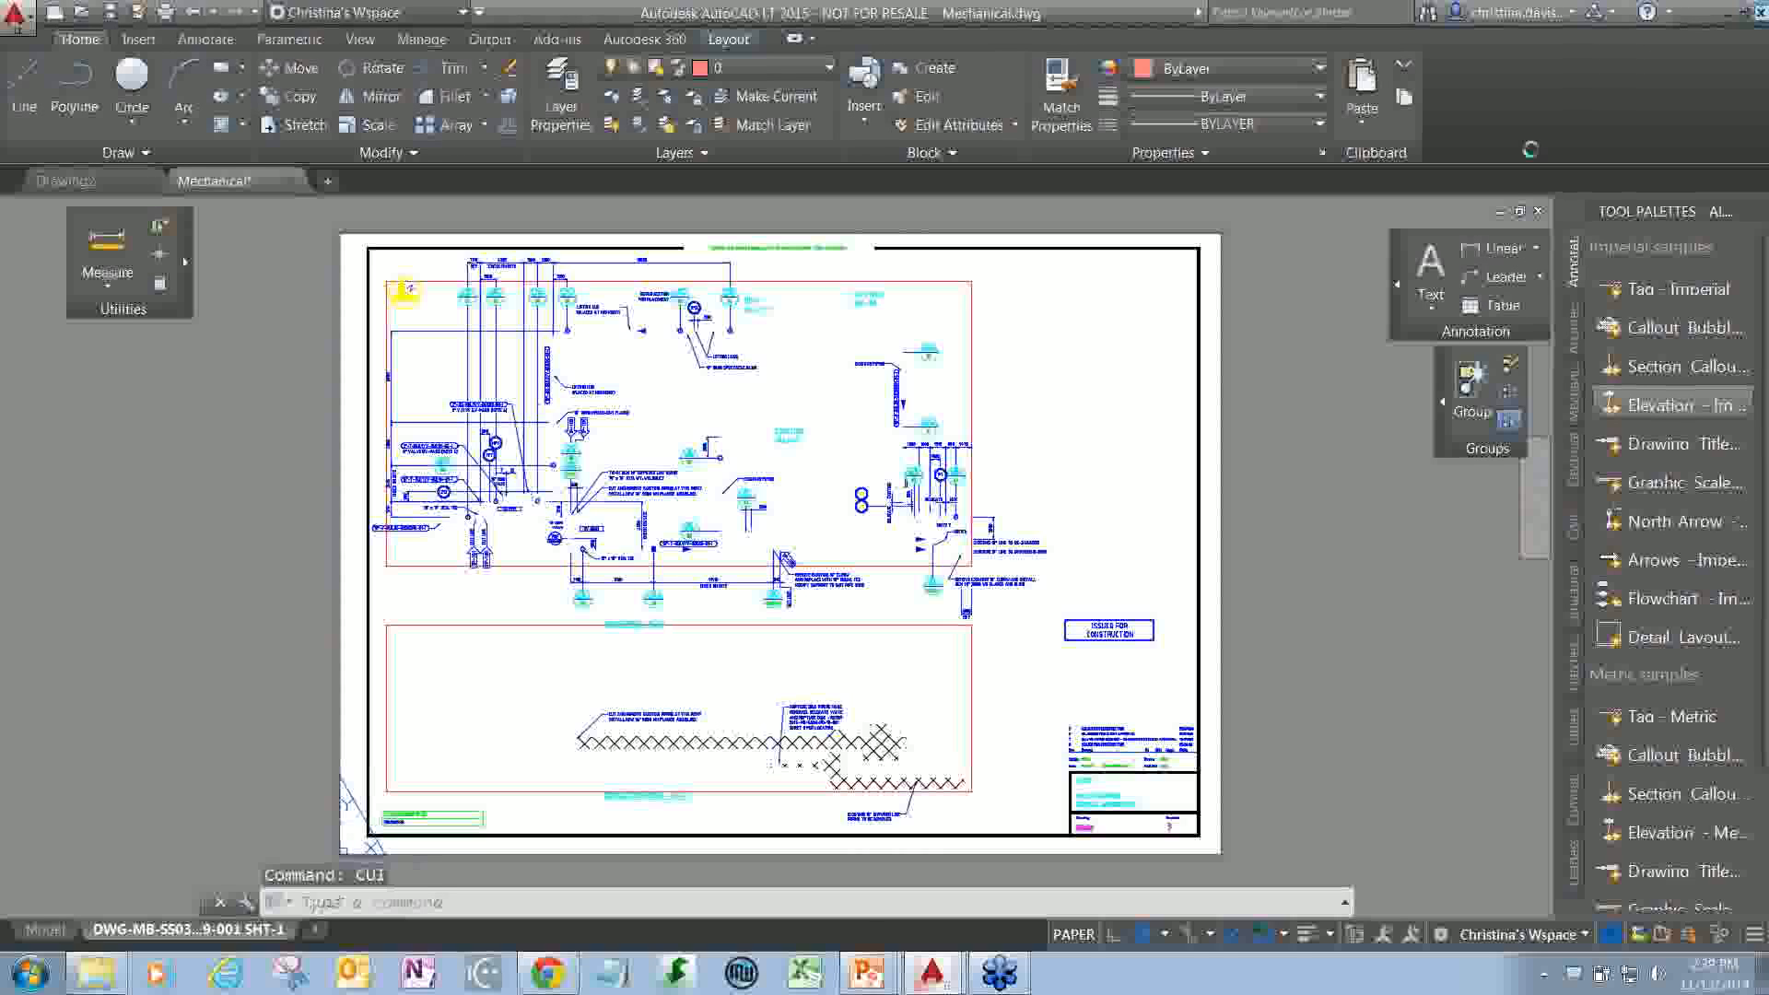
- Close AutoCAD LT and try to run the AutoCAD LT 2015 custom settings migration from a previous release
{"action": "left_click", "coordinate": [1761, 13]}
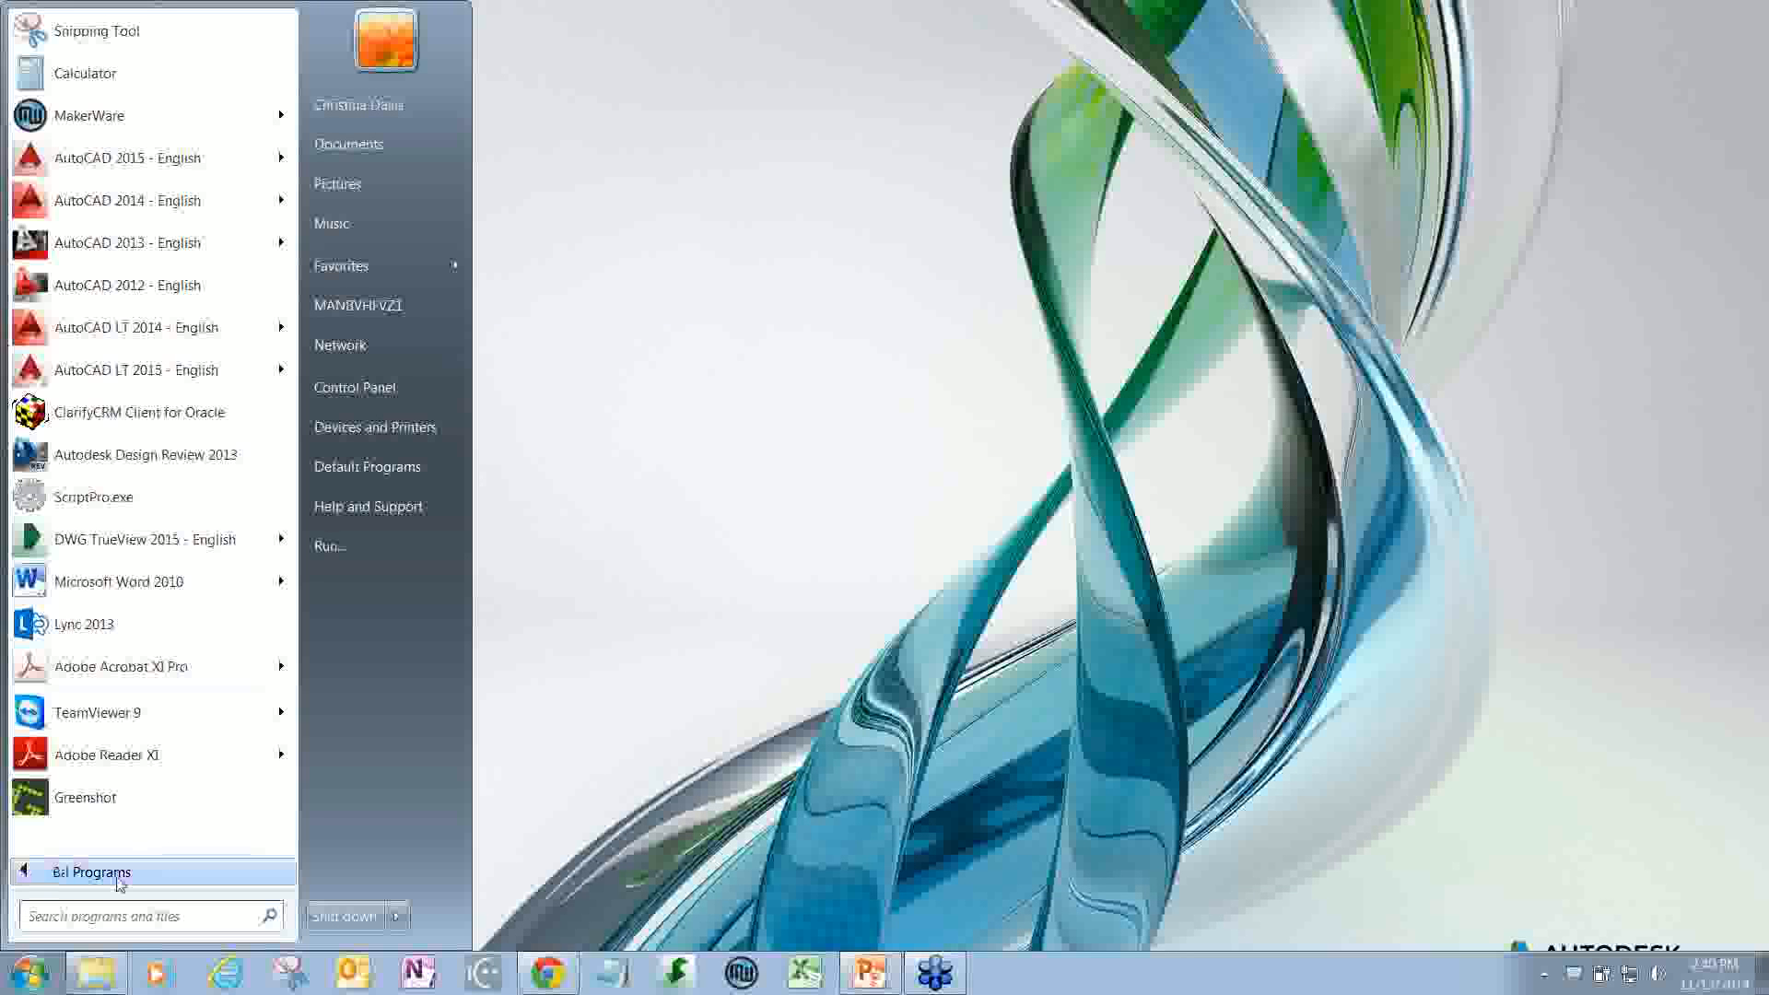
{"action": "left_click", "coordinate": [92, 873]}
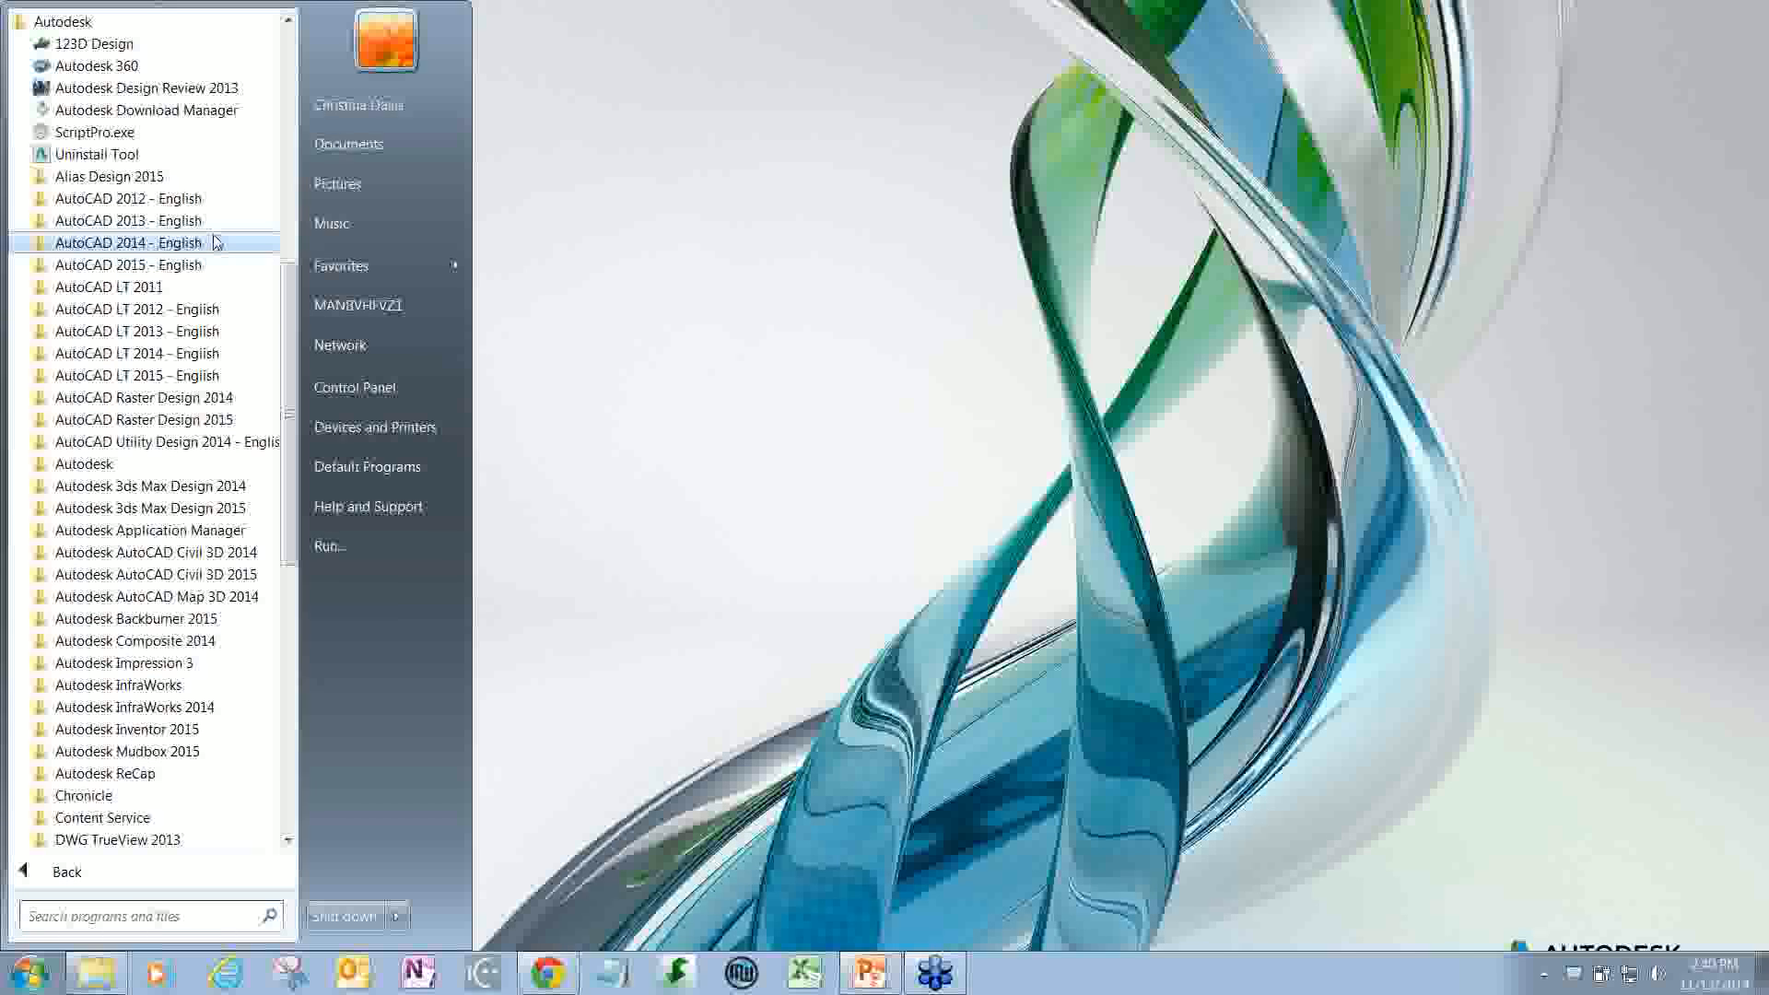
{"action": "left_click", "coordinate": [198, 378]}
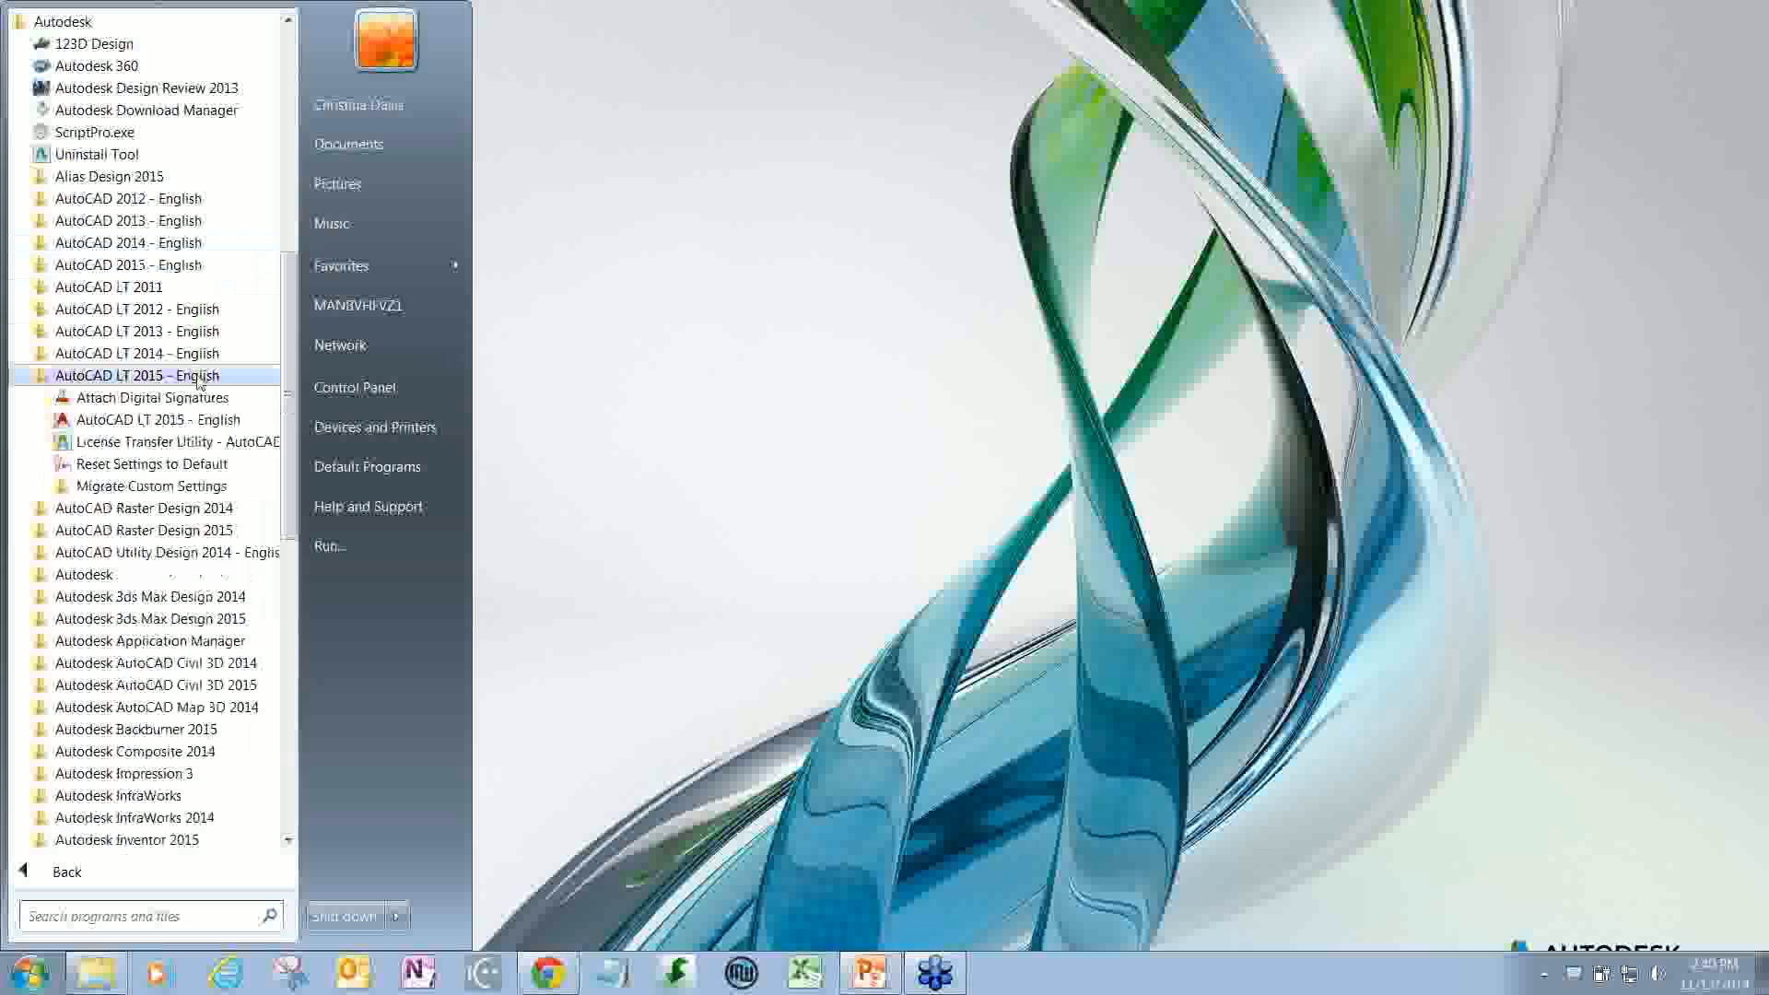
{"action": "left_click", "coordinate": [166, 489]}
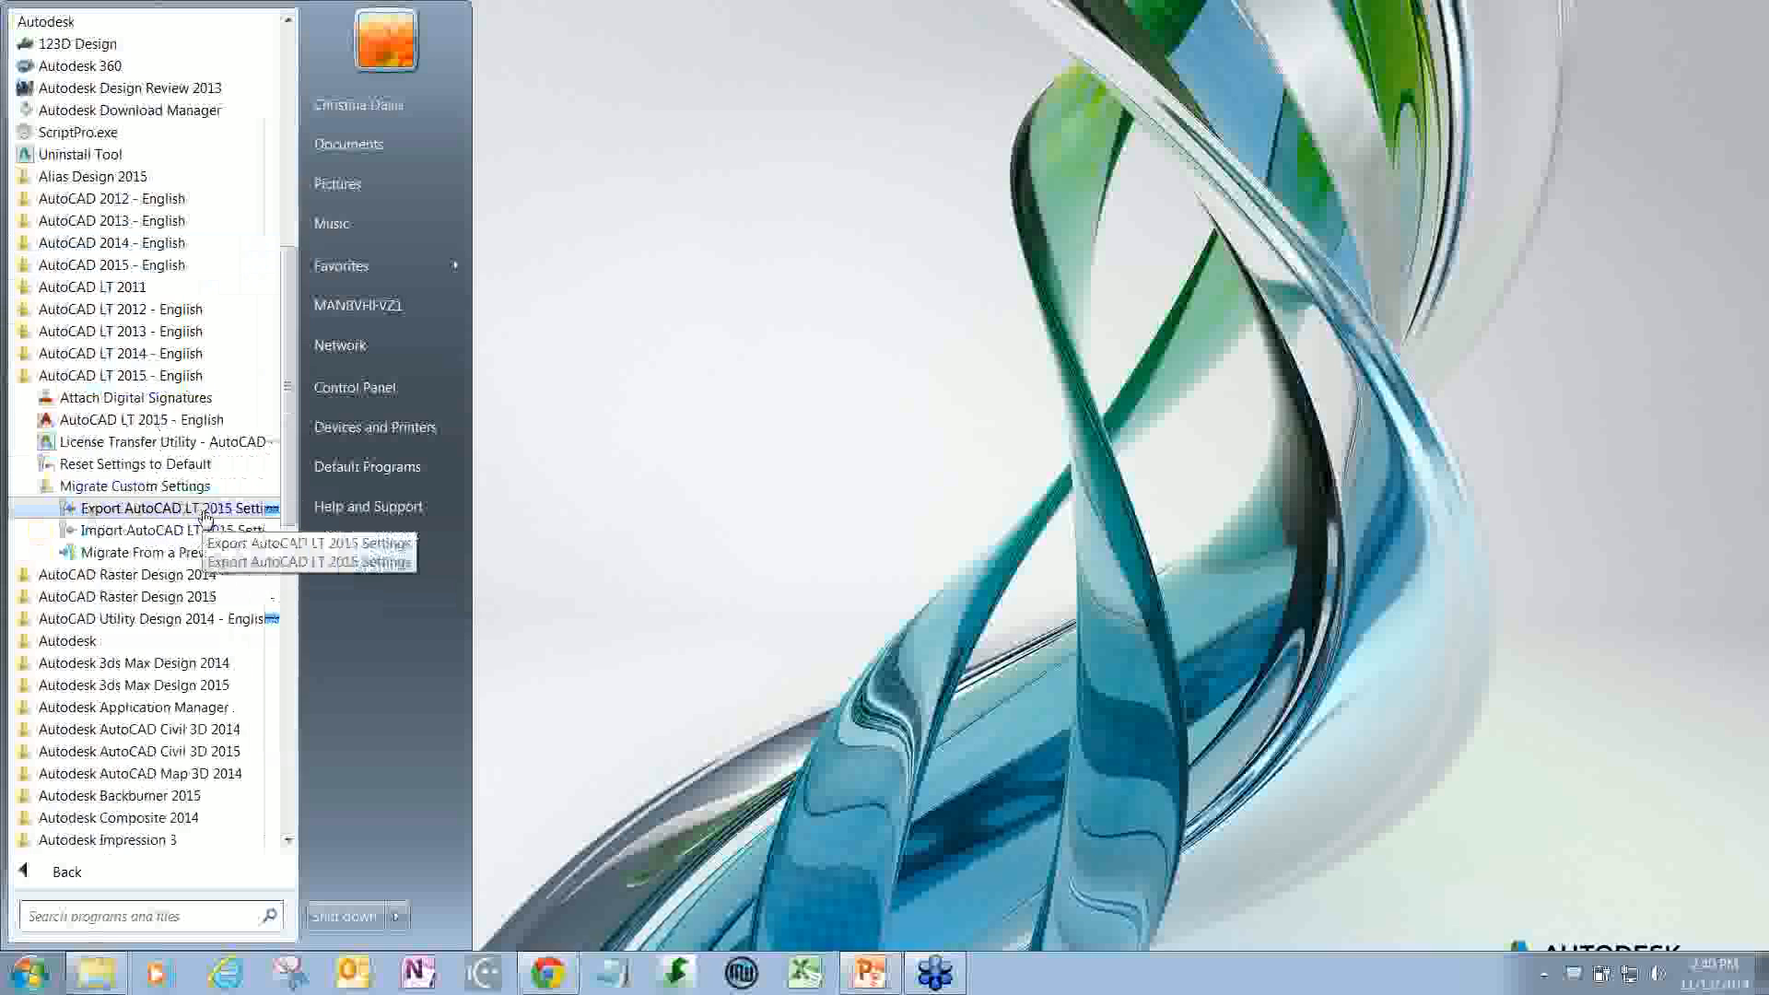
{"action": "left_click", "coordinate": [162, 556]}
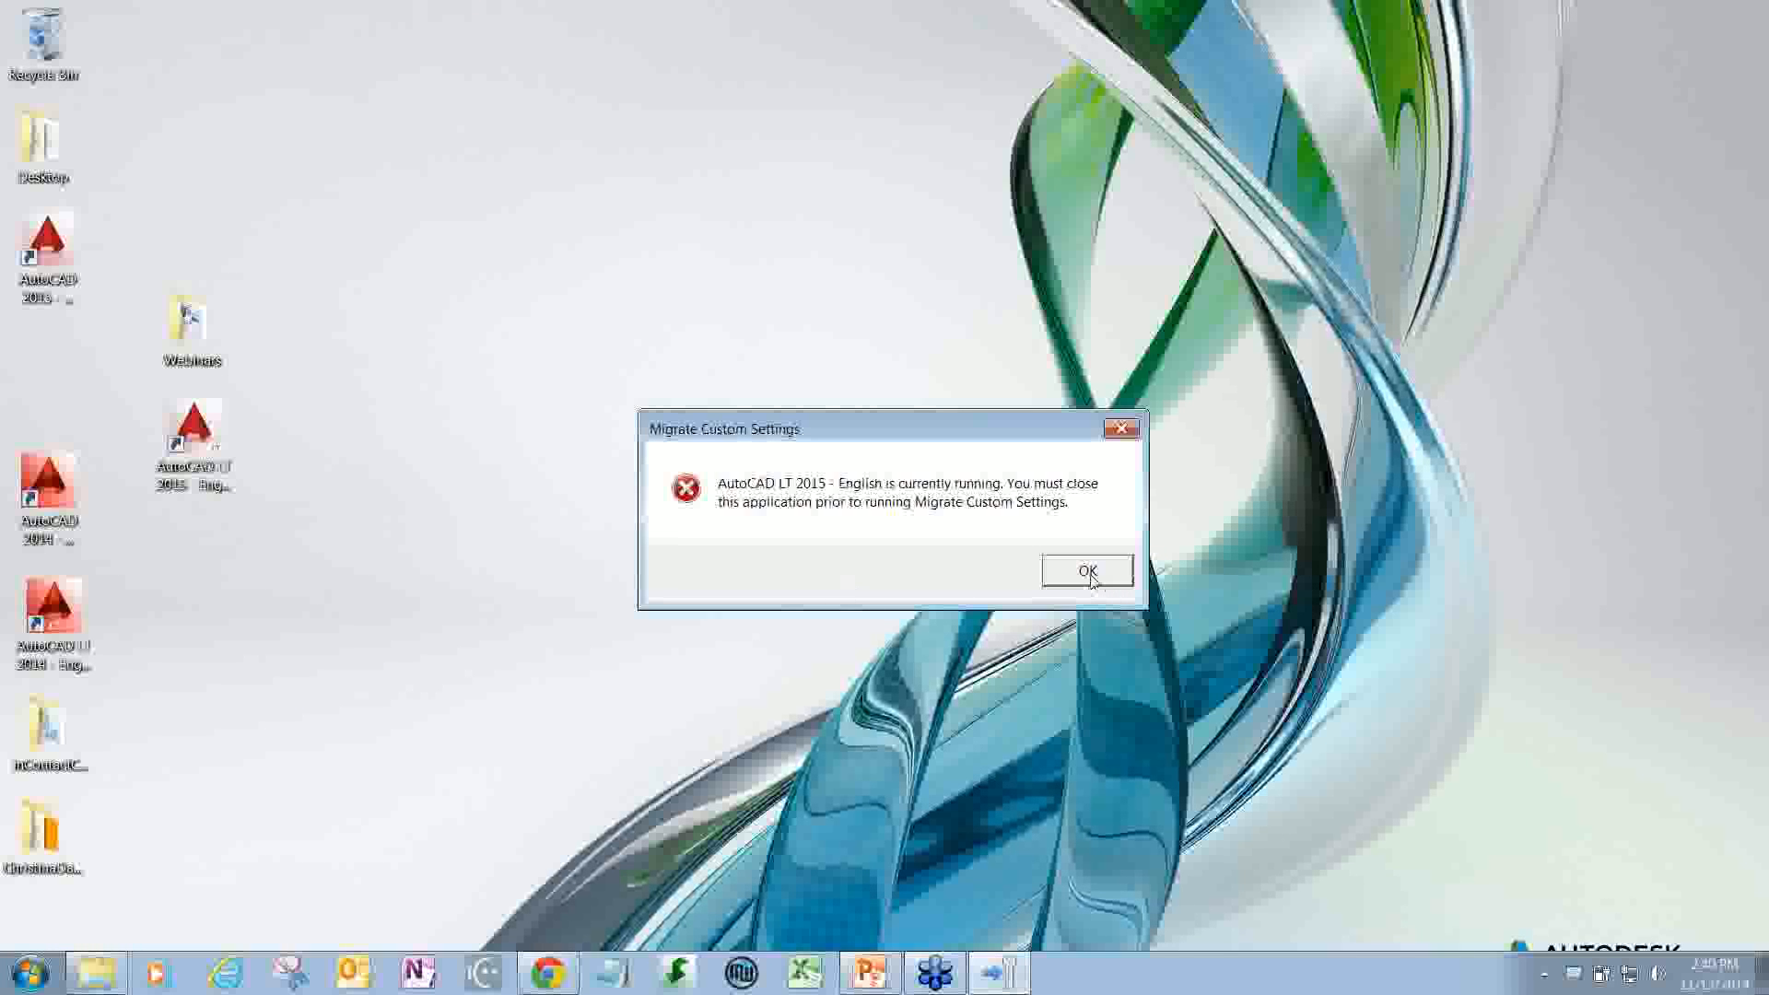
{"action": "left_click", "coordinate": [1087, 572]}
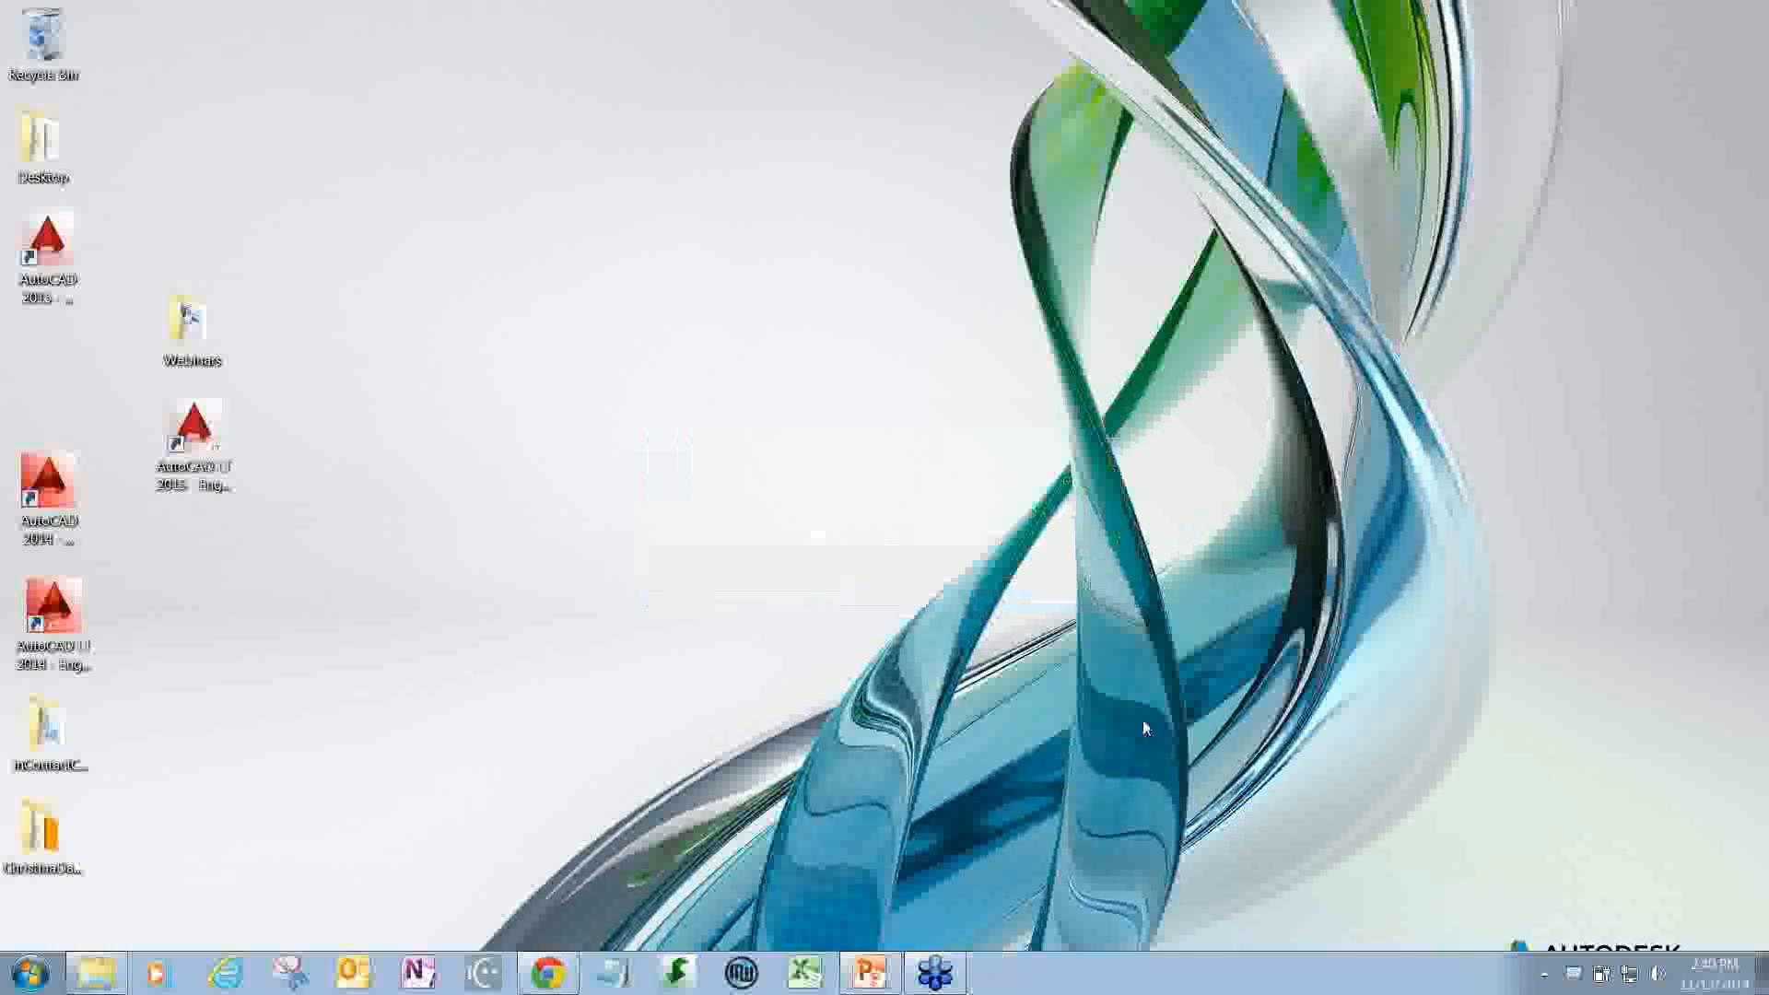
{"action": "left_click", "coordinate": [30, 974]}
{"action": "left_click", "coordinate": [108, 876]}
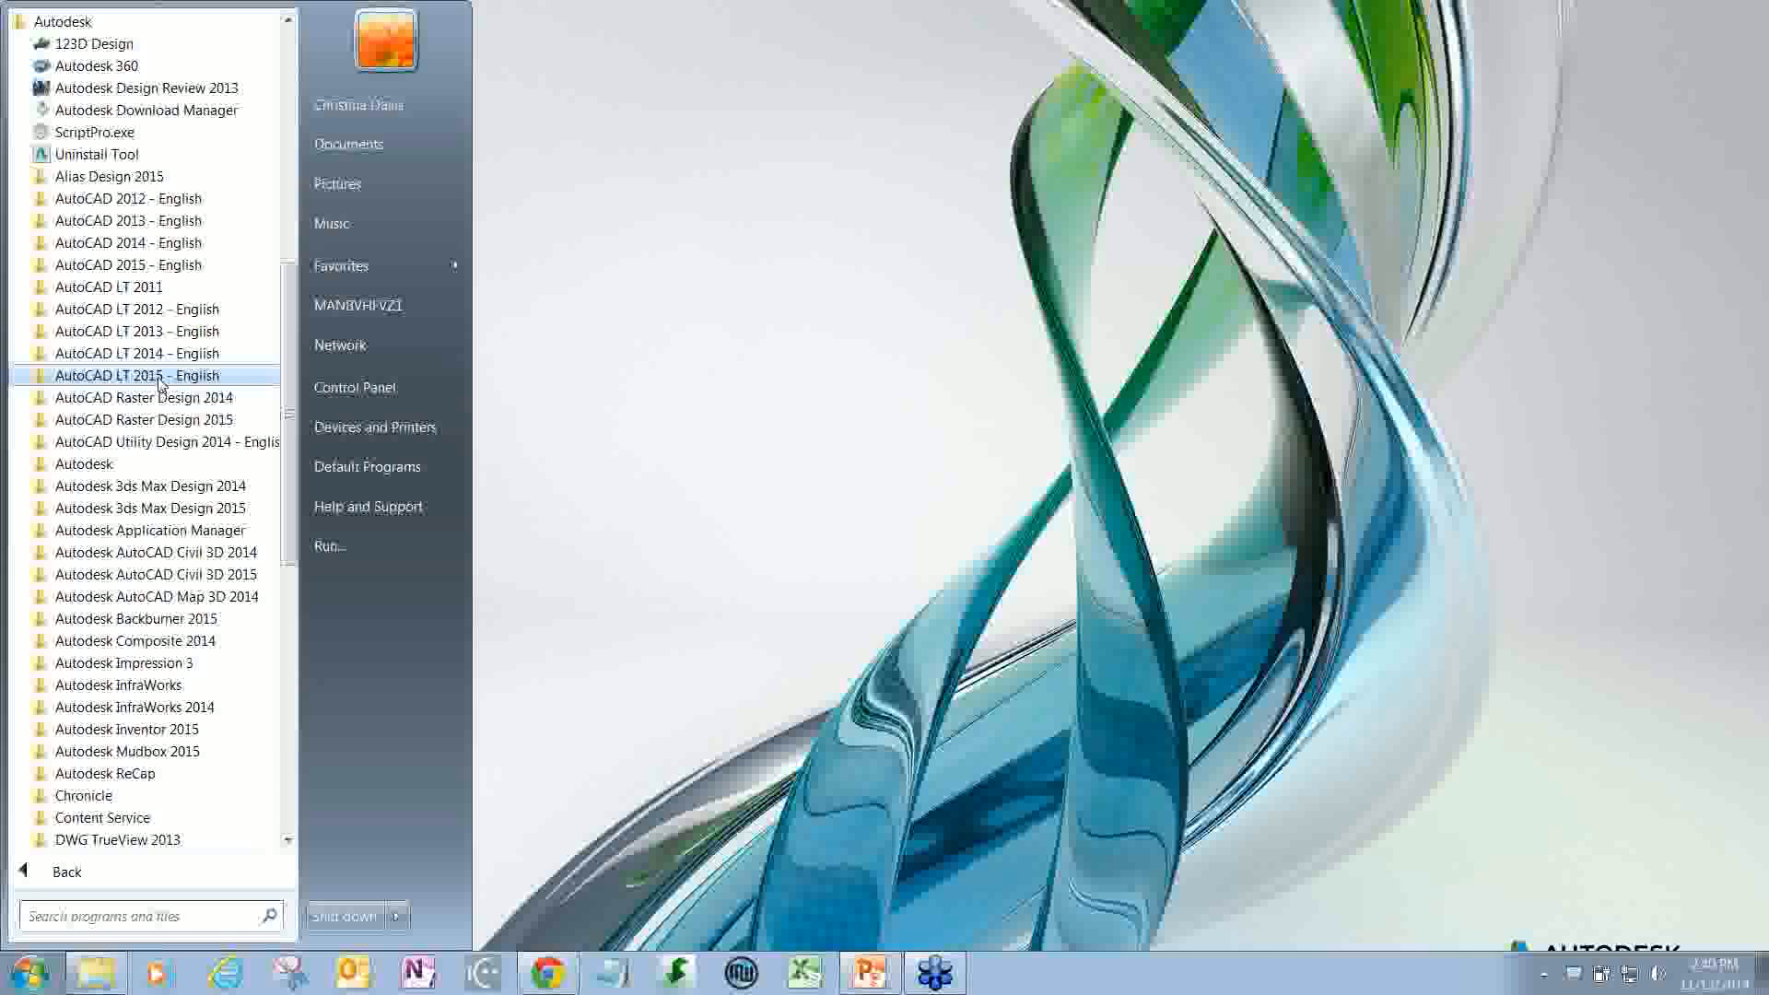
{"action": "left_click", "coordinate": [679, 546]}
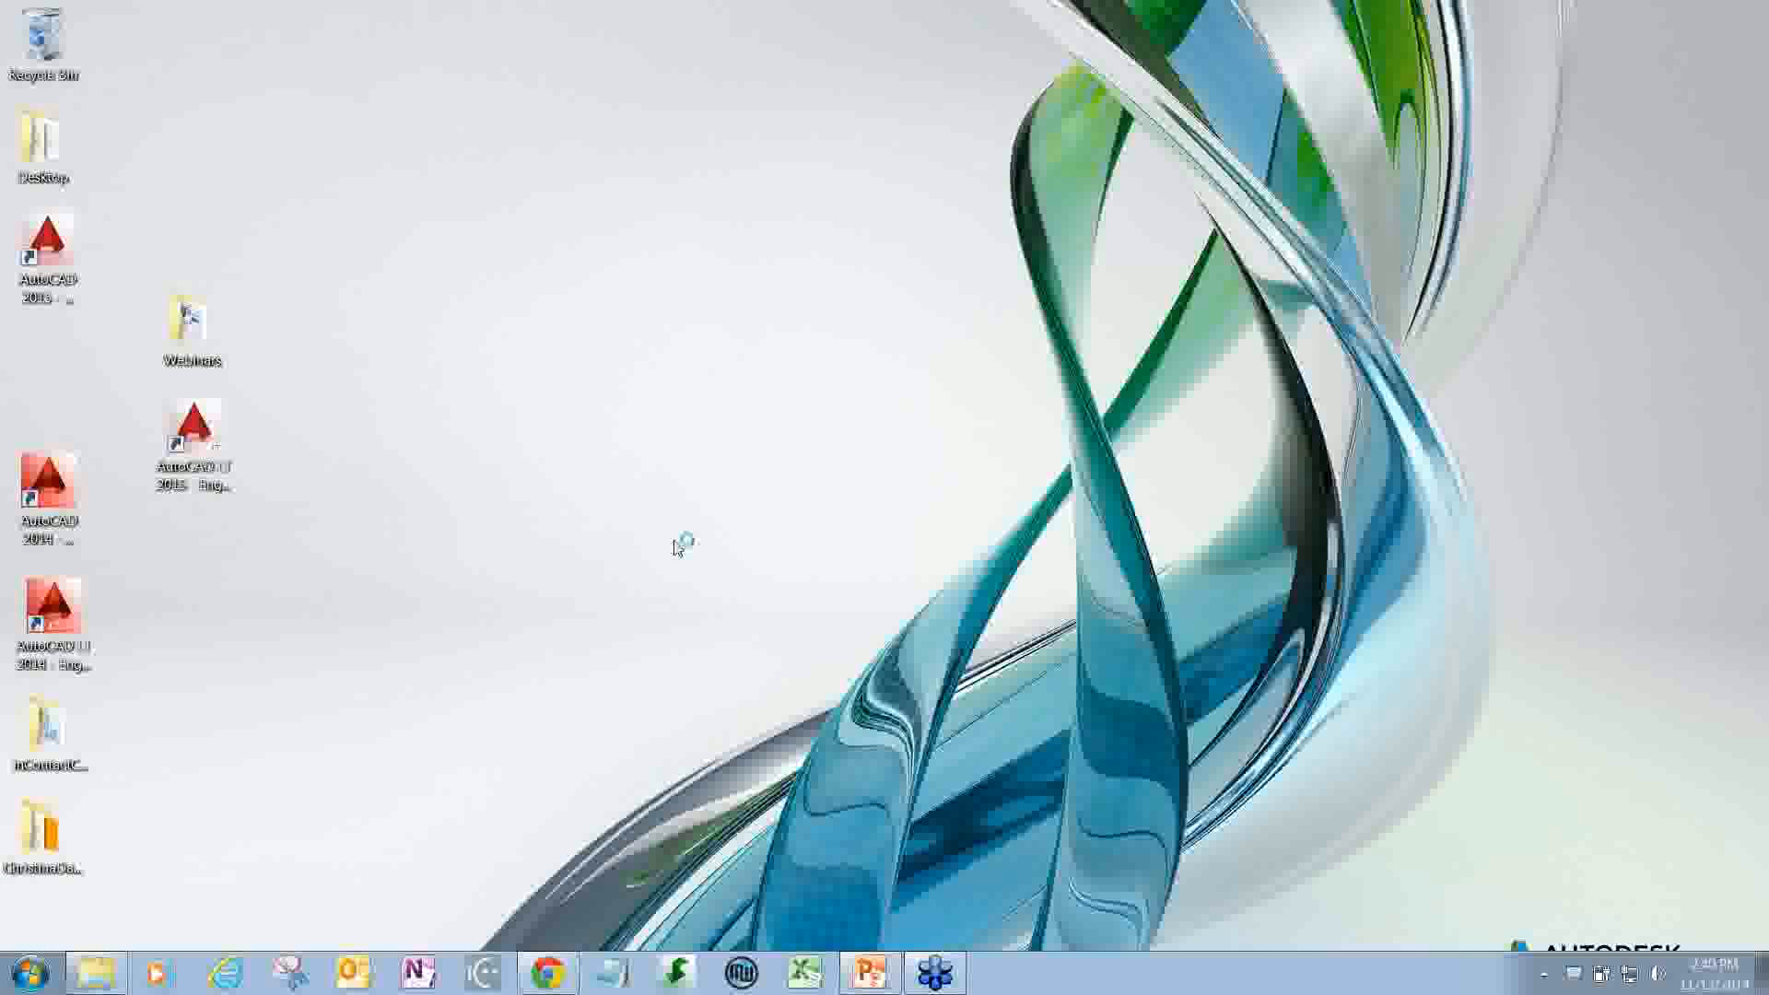
- Check the running processes of all users in Windows Task Manager and close it
{"action": "right_click", "coordinate": [1122, 979]}
{"action": "left_click", "coordinate": [865, 368]}
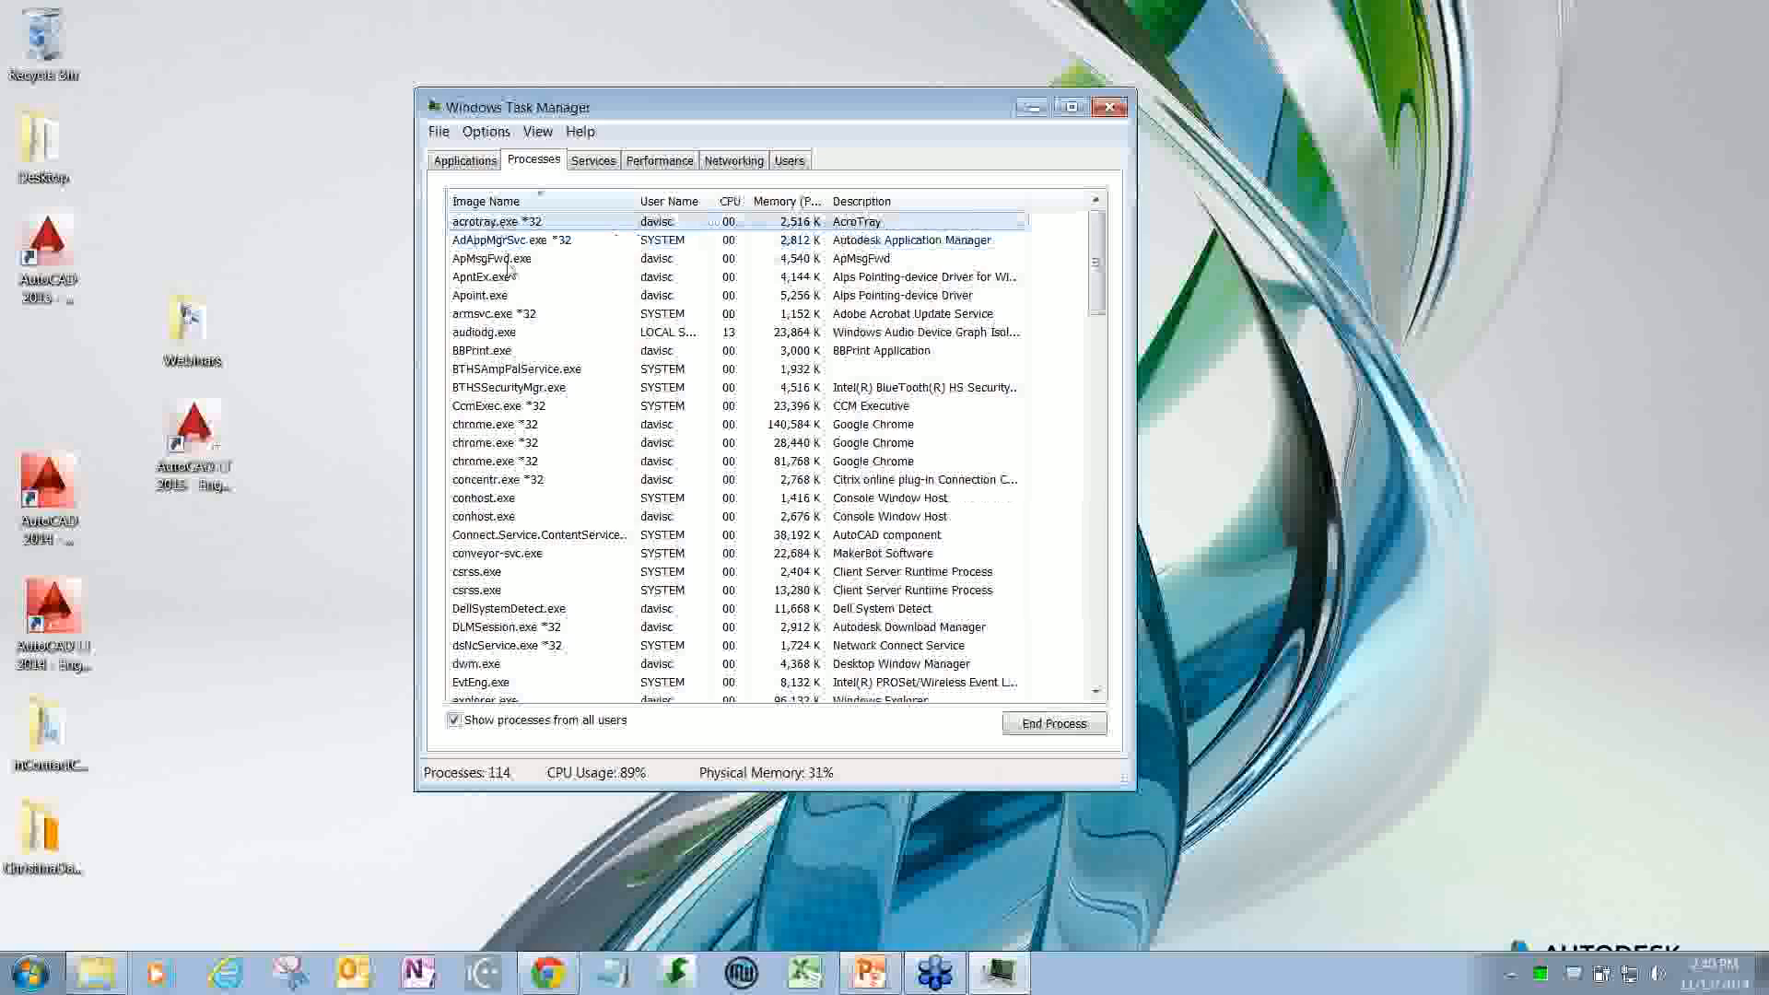
{"action": "key", "text": "alt+F4"}
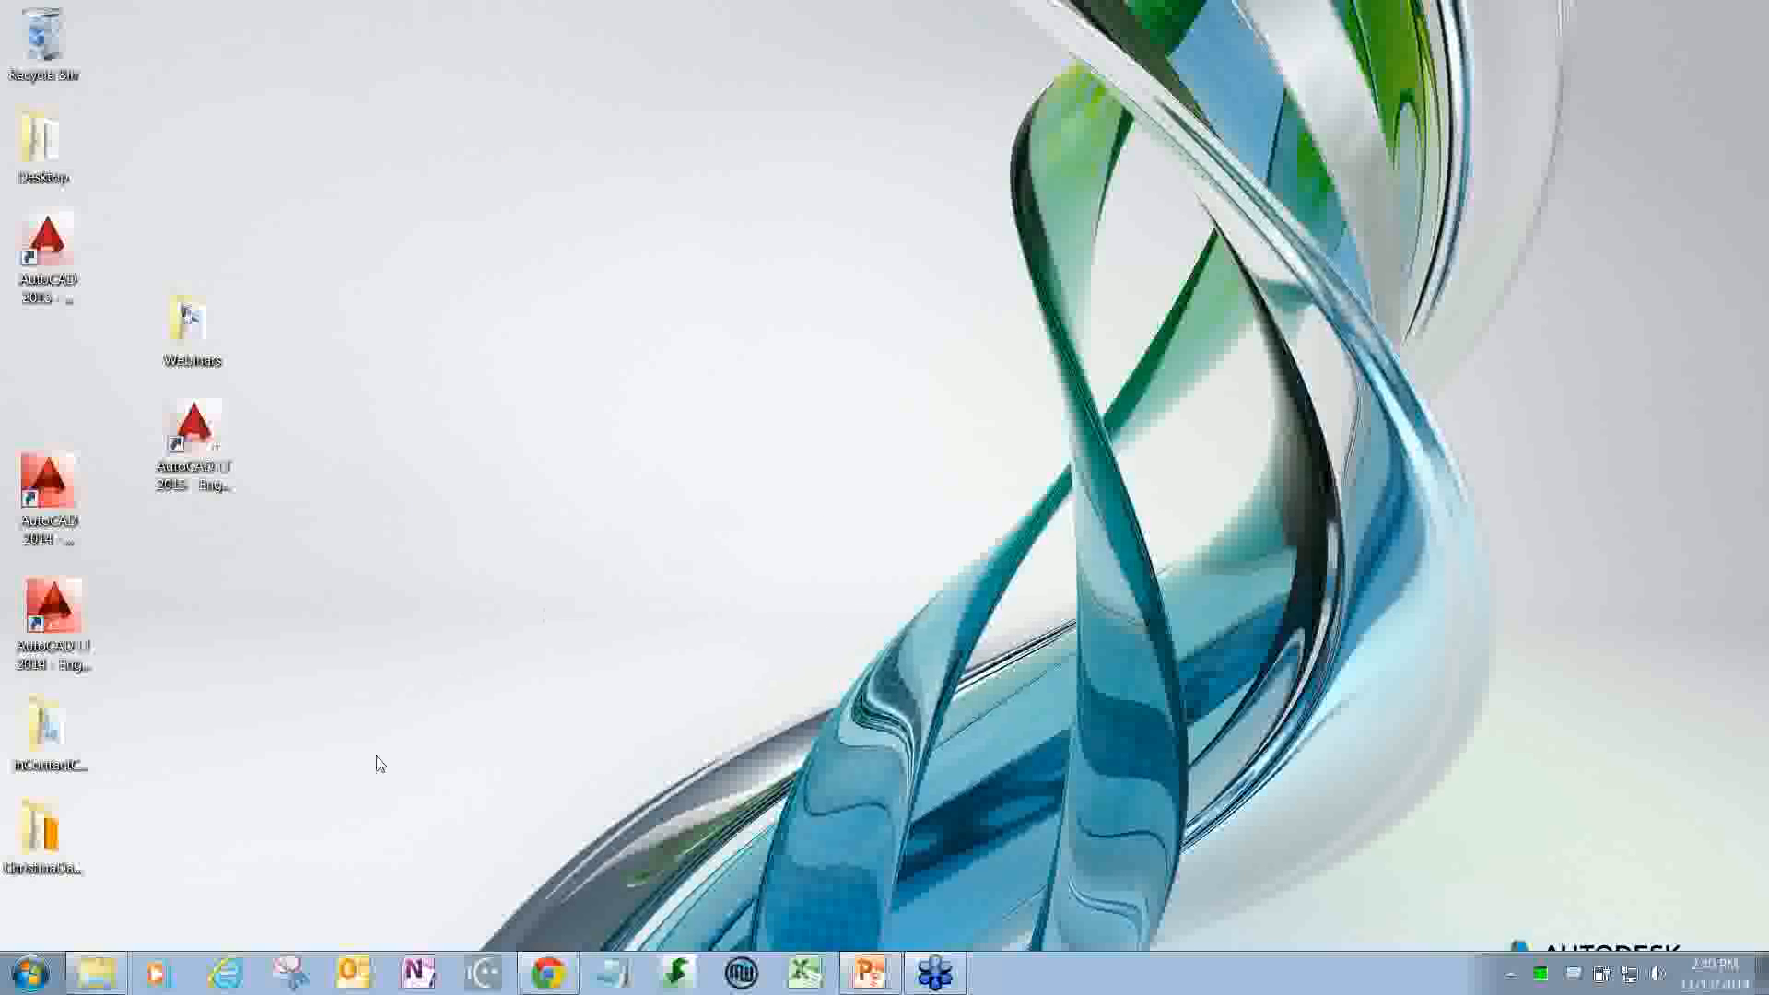
- Start the AutoCAD LT 2014 custom settings migration from a previous release with AutoCAD LT 2013 - English as the source
{"action": "left_click", "coordinate": [30, 973]}
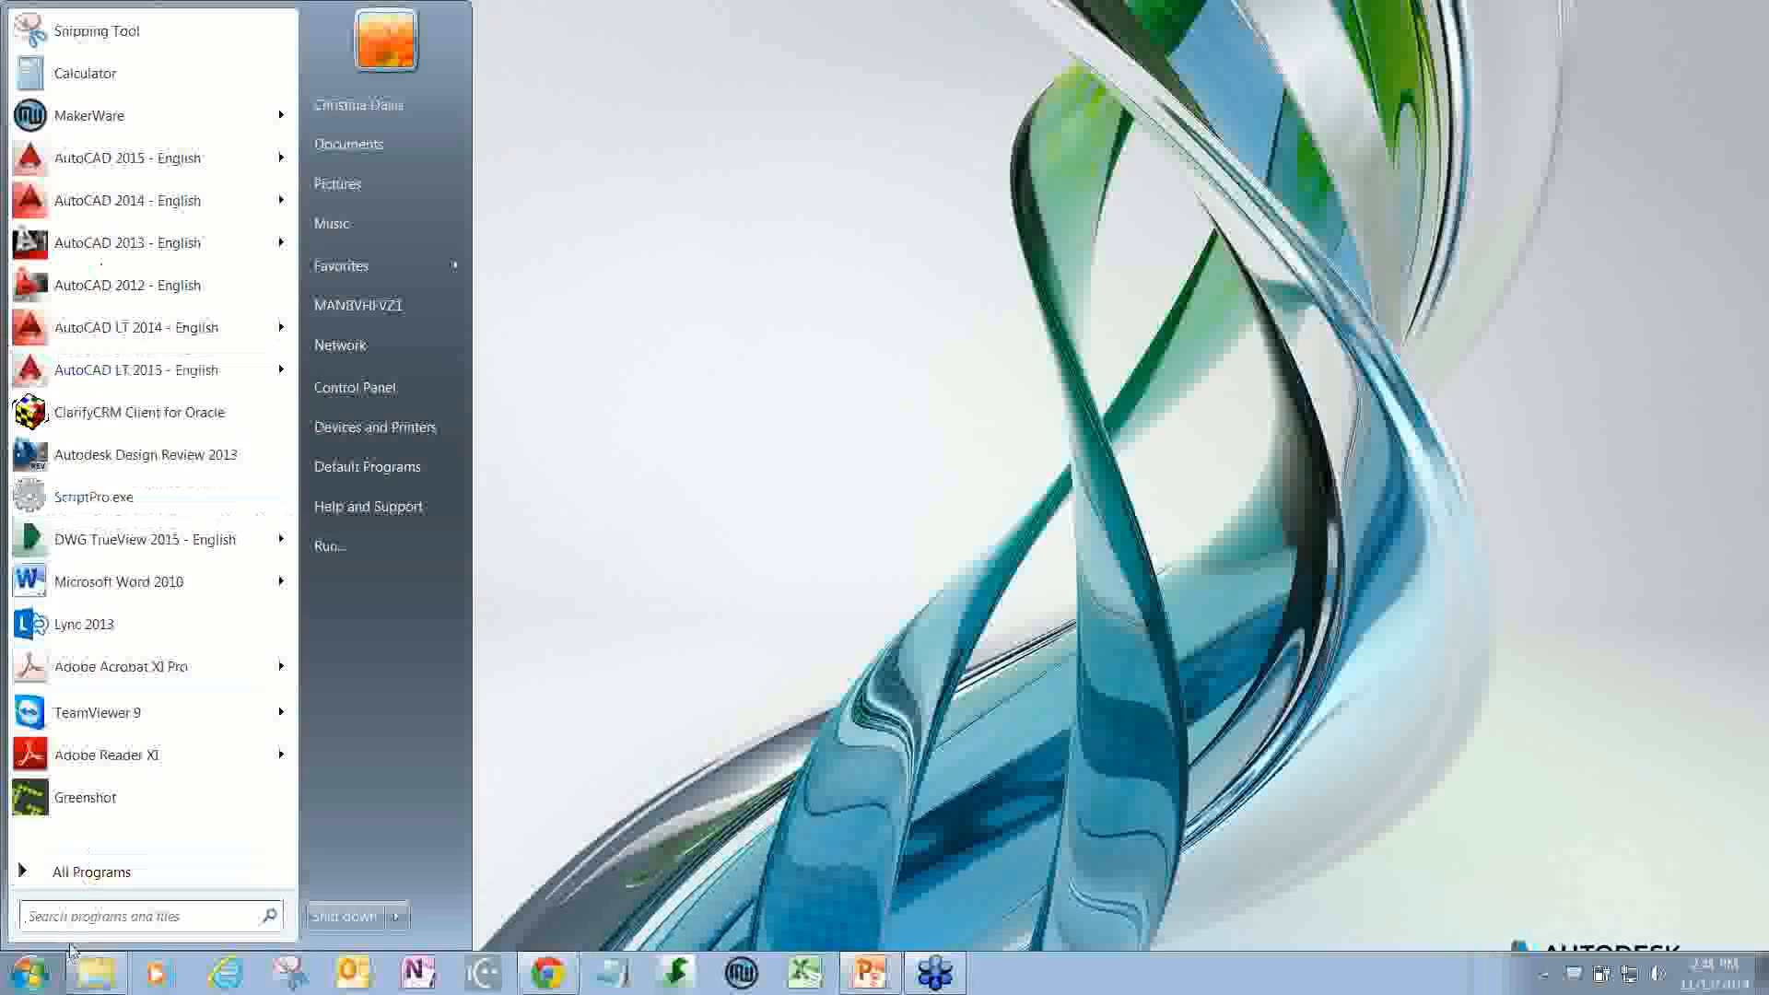
{"action": "left_click", "coordinate": [83, 873]}
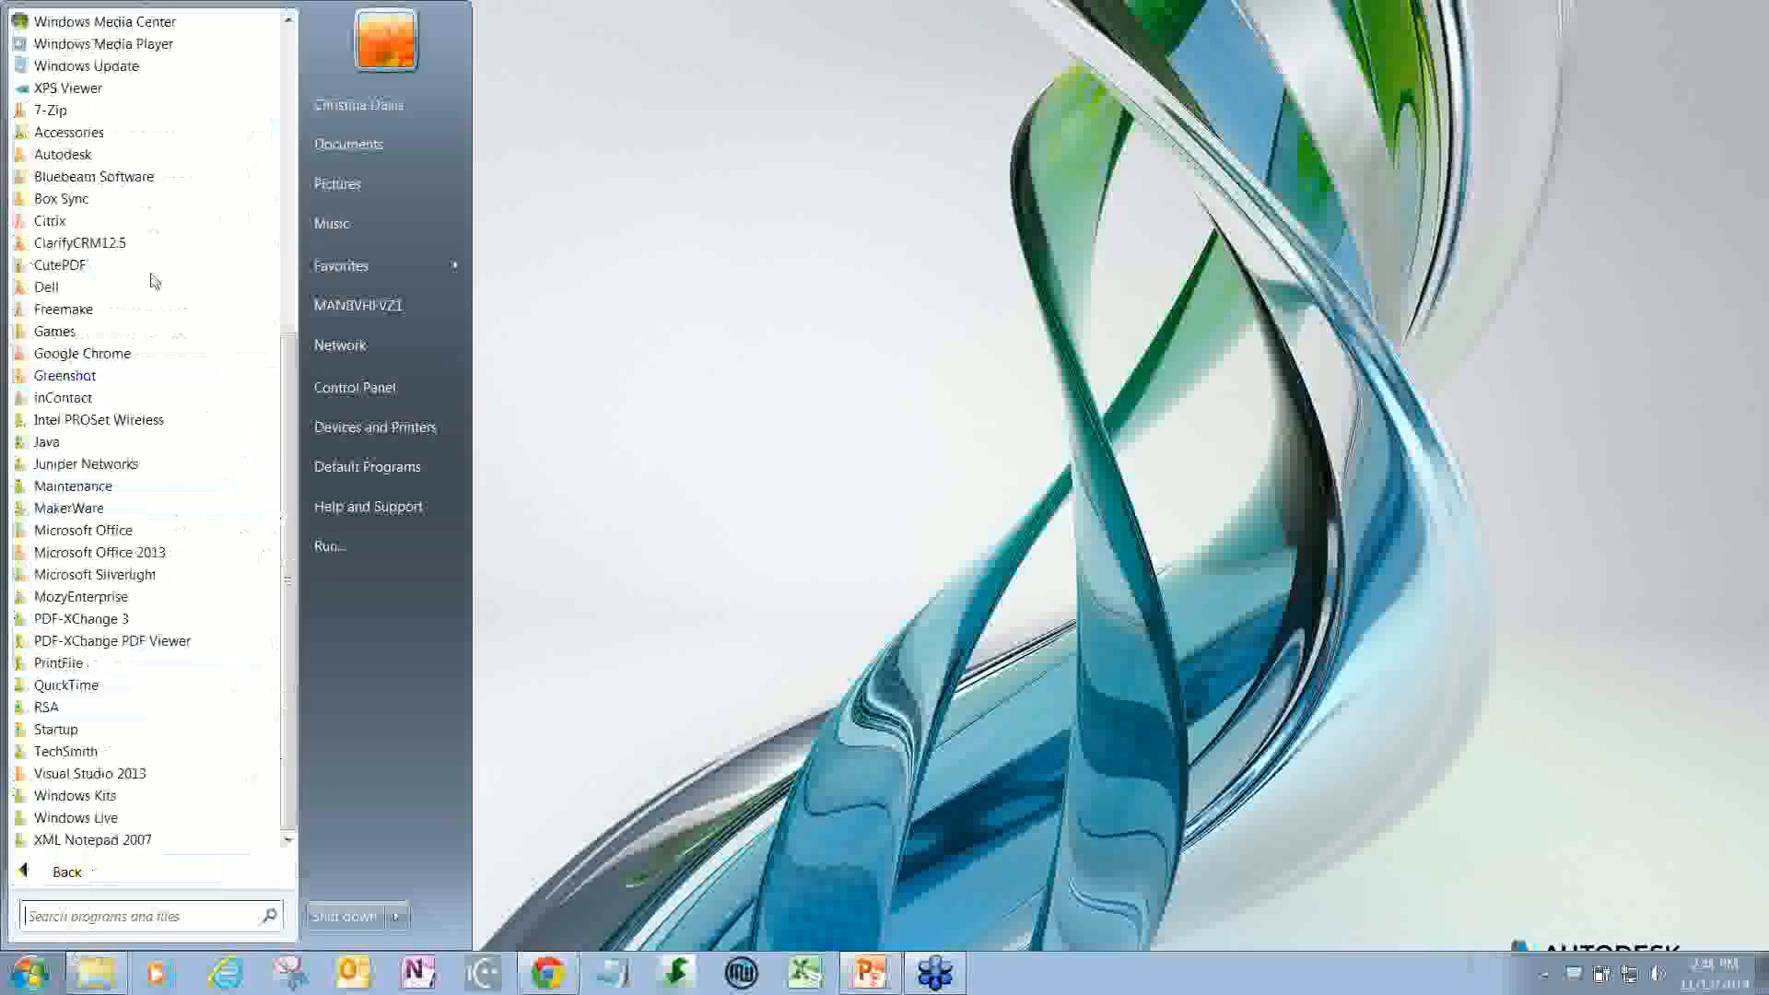
{"action": "left_click", "coordinate": [75, 161]}
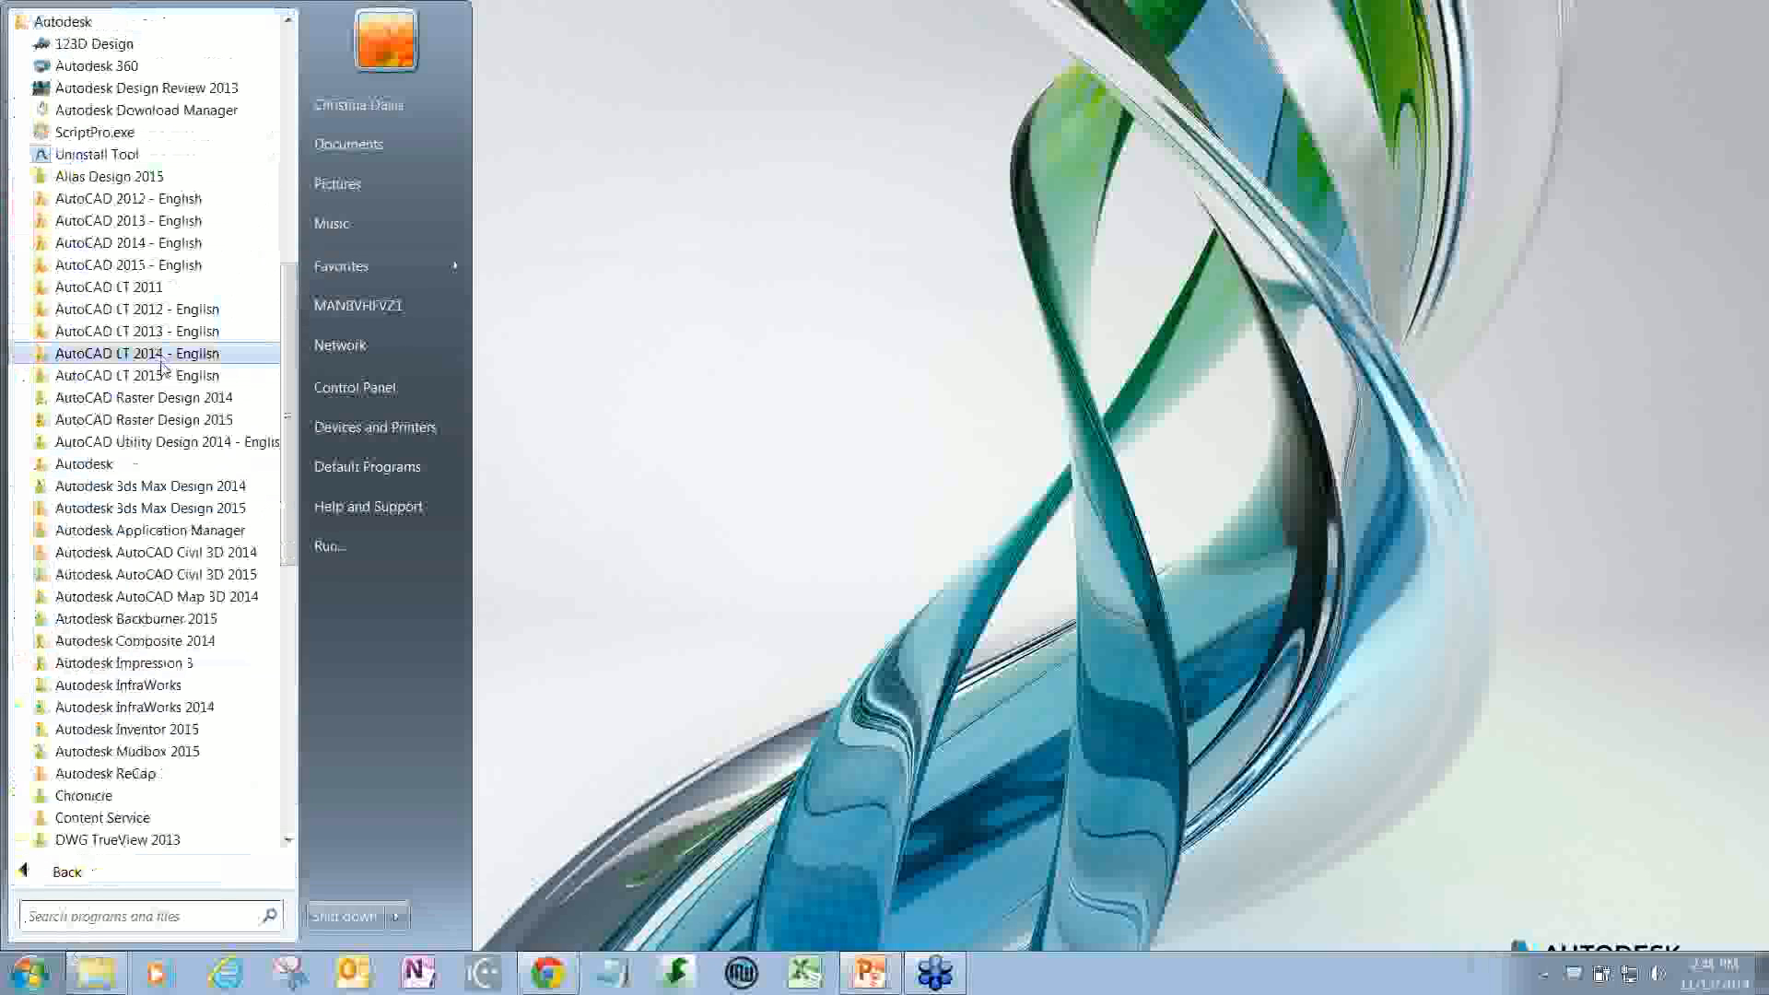
{"action": "left_click", "coordinate": [148, 354]}
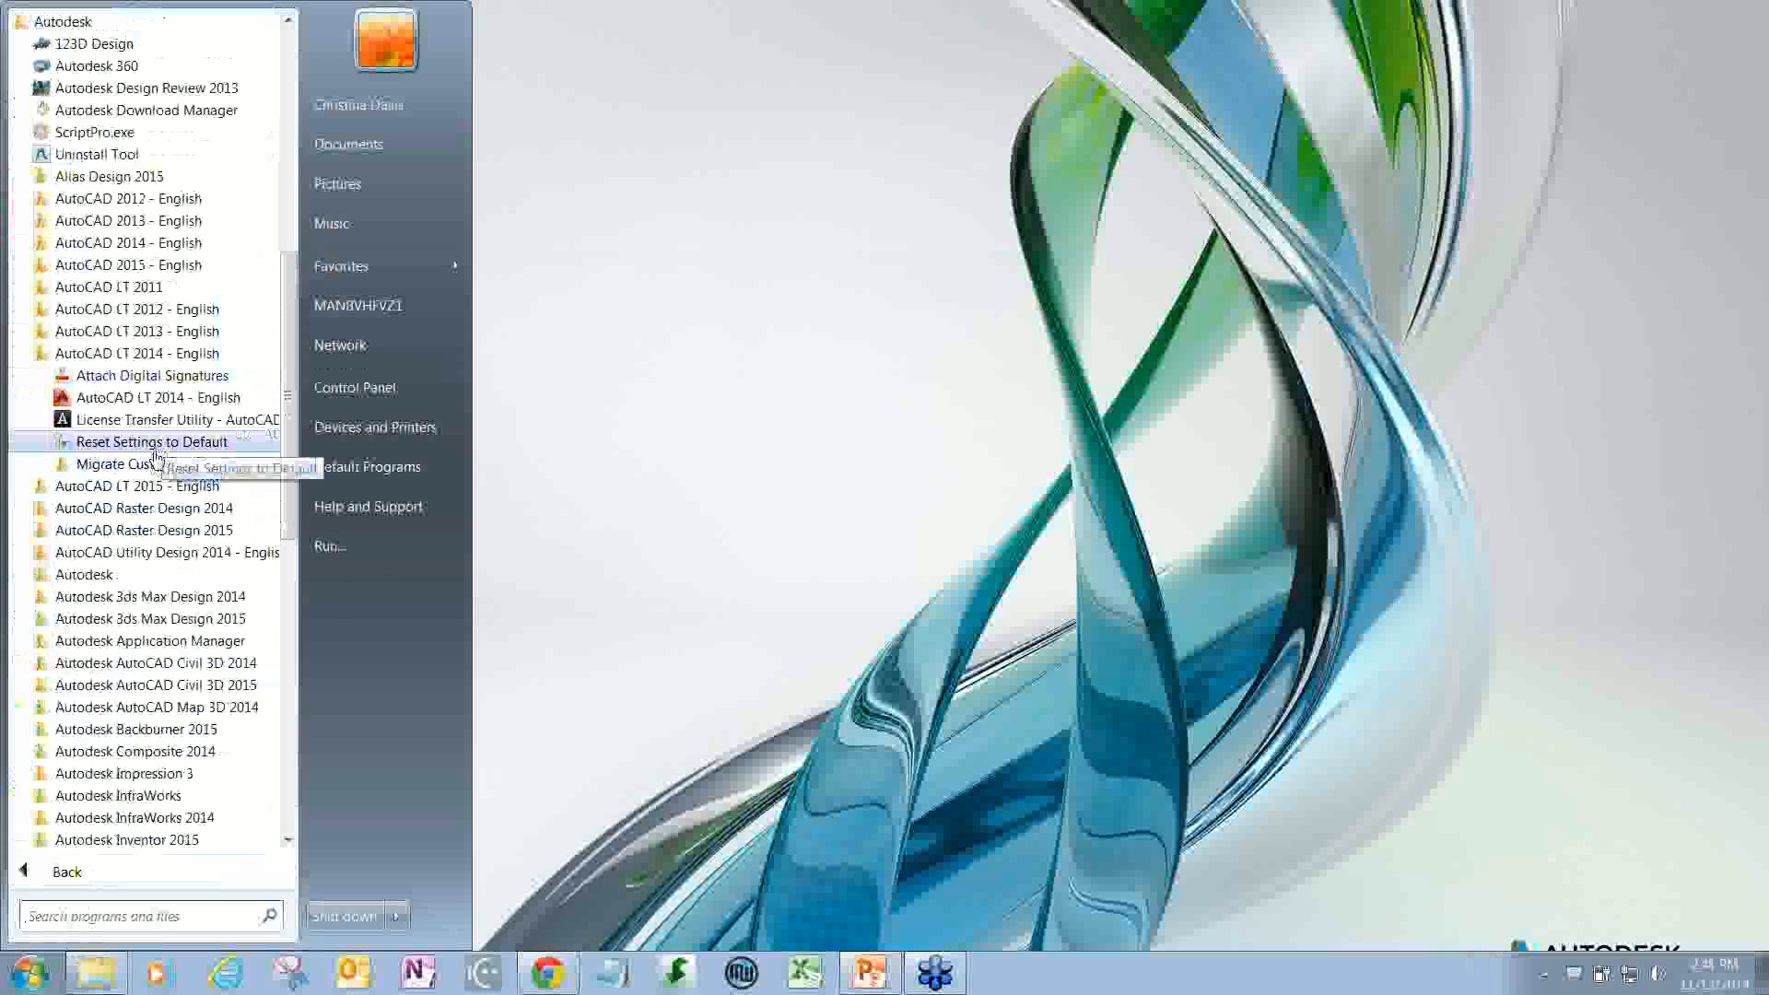
{"action": "left_click", "coordinate": [182, 468]}
{"action": "left_click", "coordinate": [183, 514]}
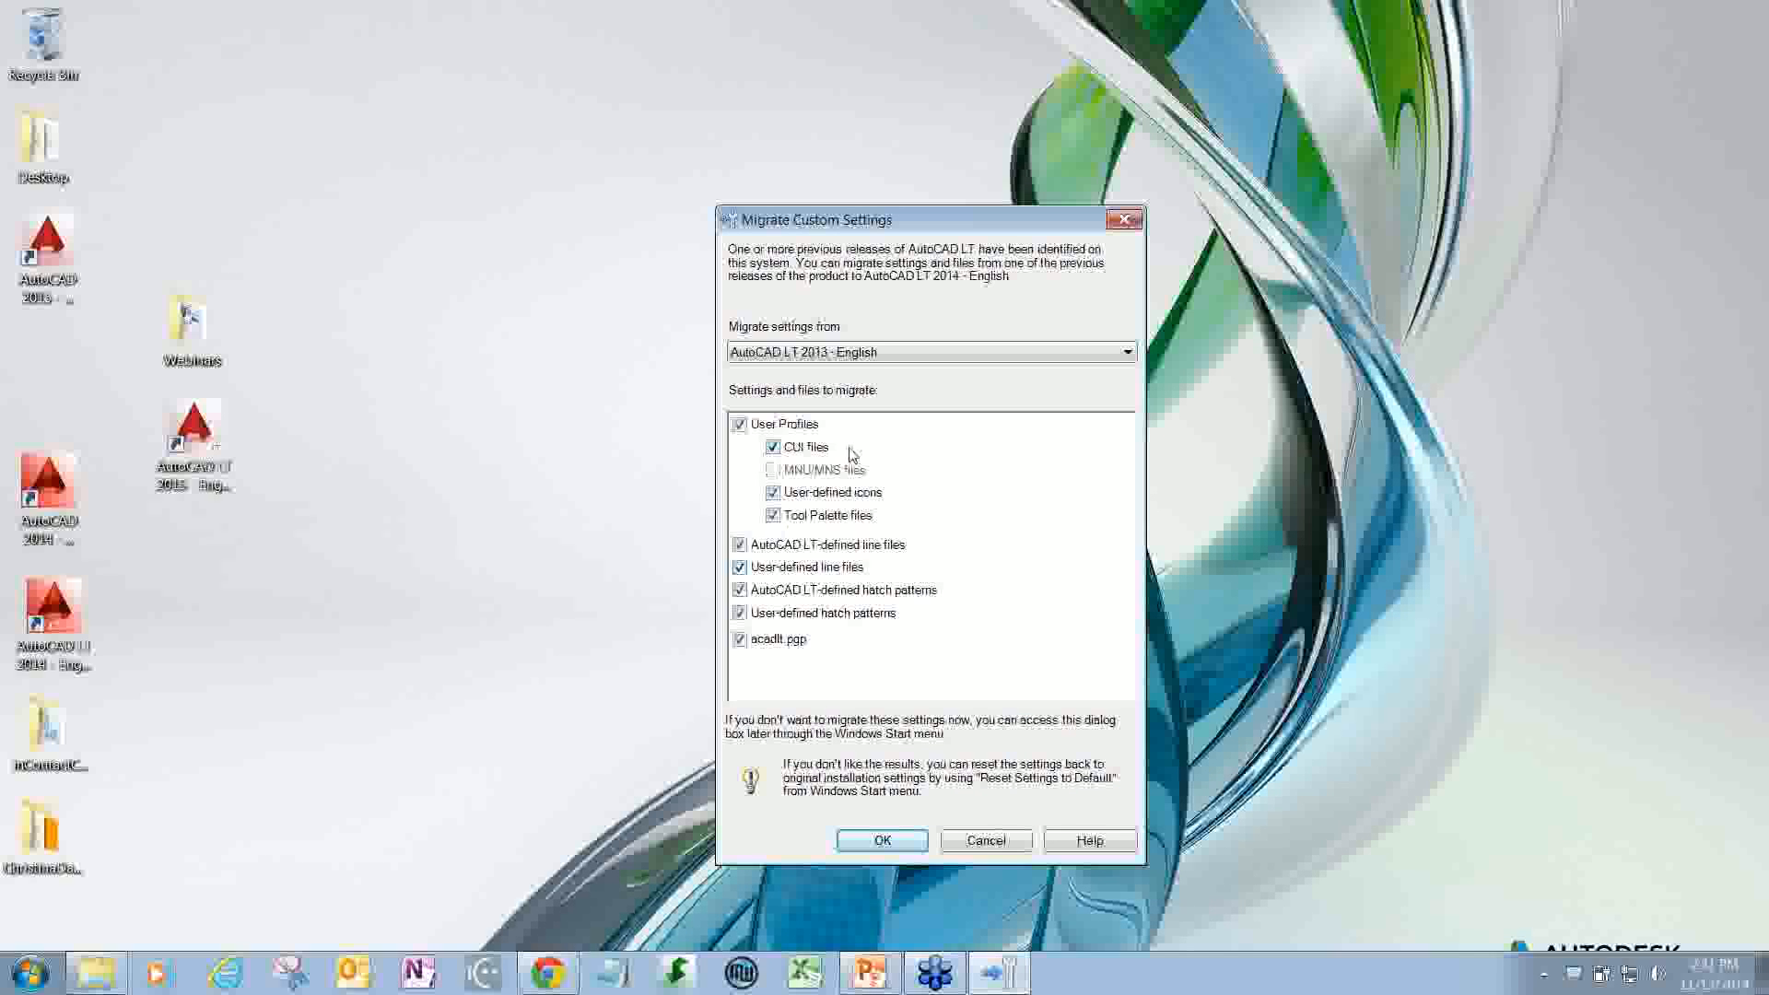
{"action": "left_click", "coordinate": [816, 356]}
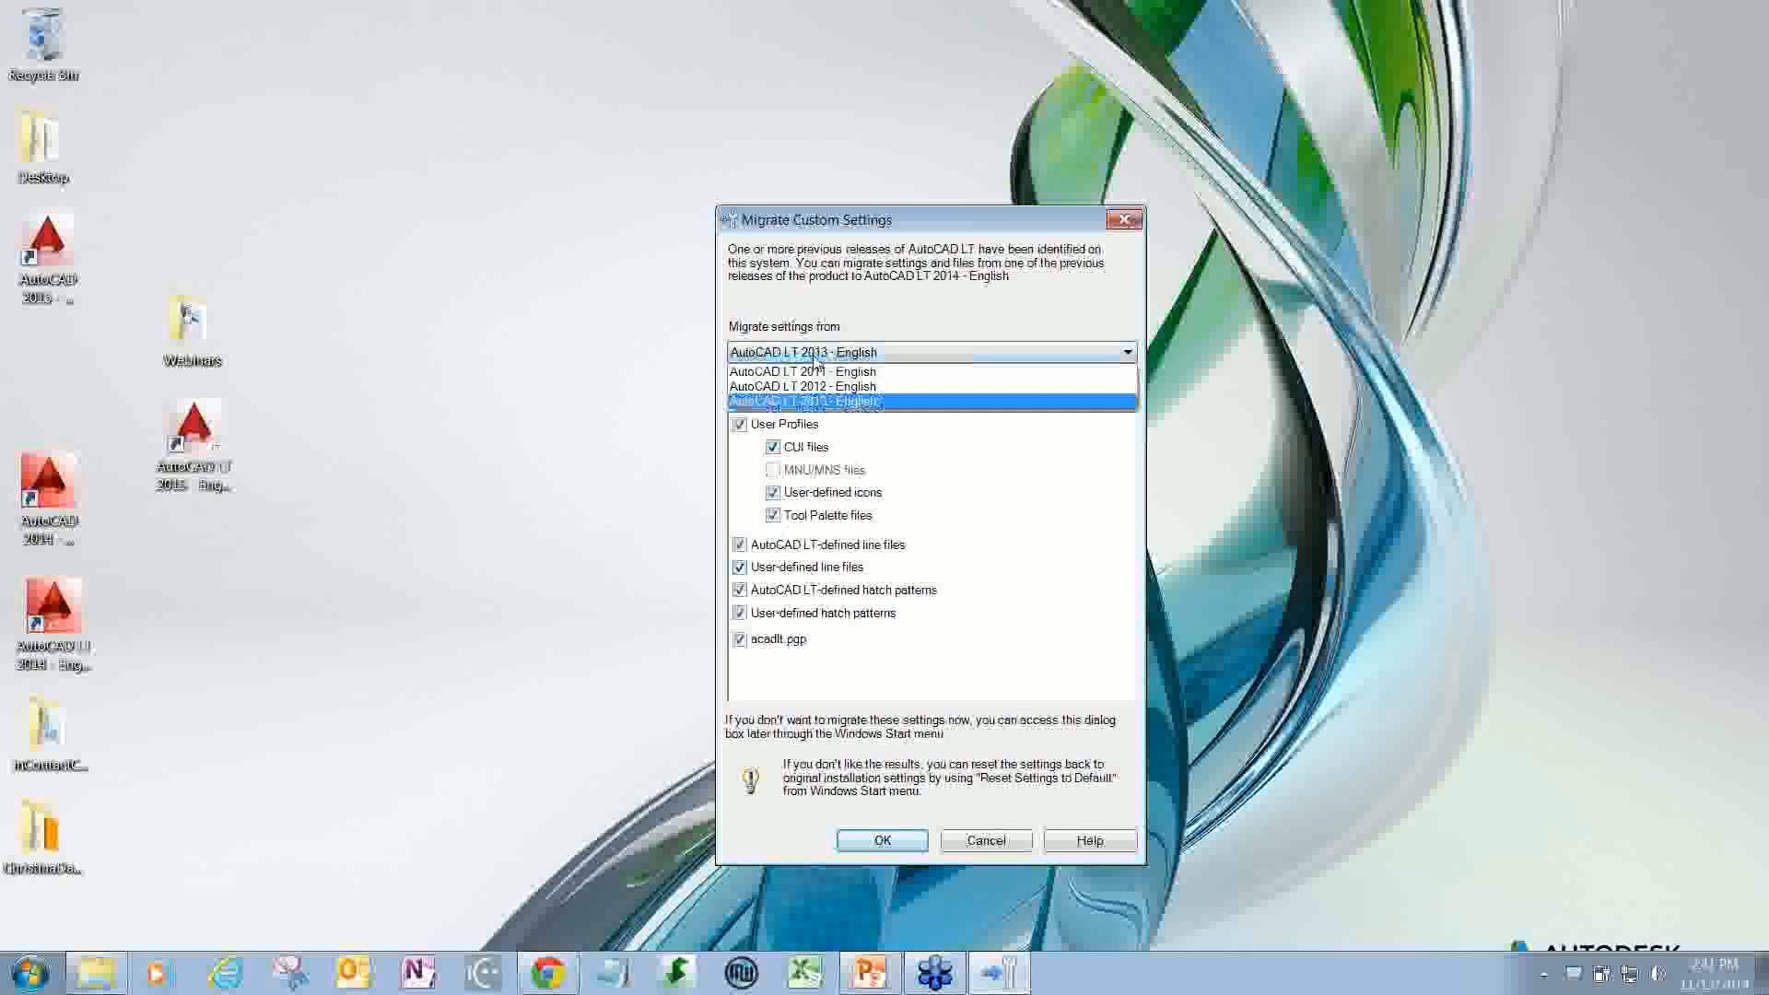
{"action": "left_click", "coordinate": [816, 362]}
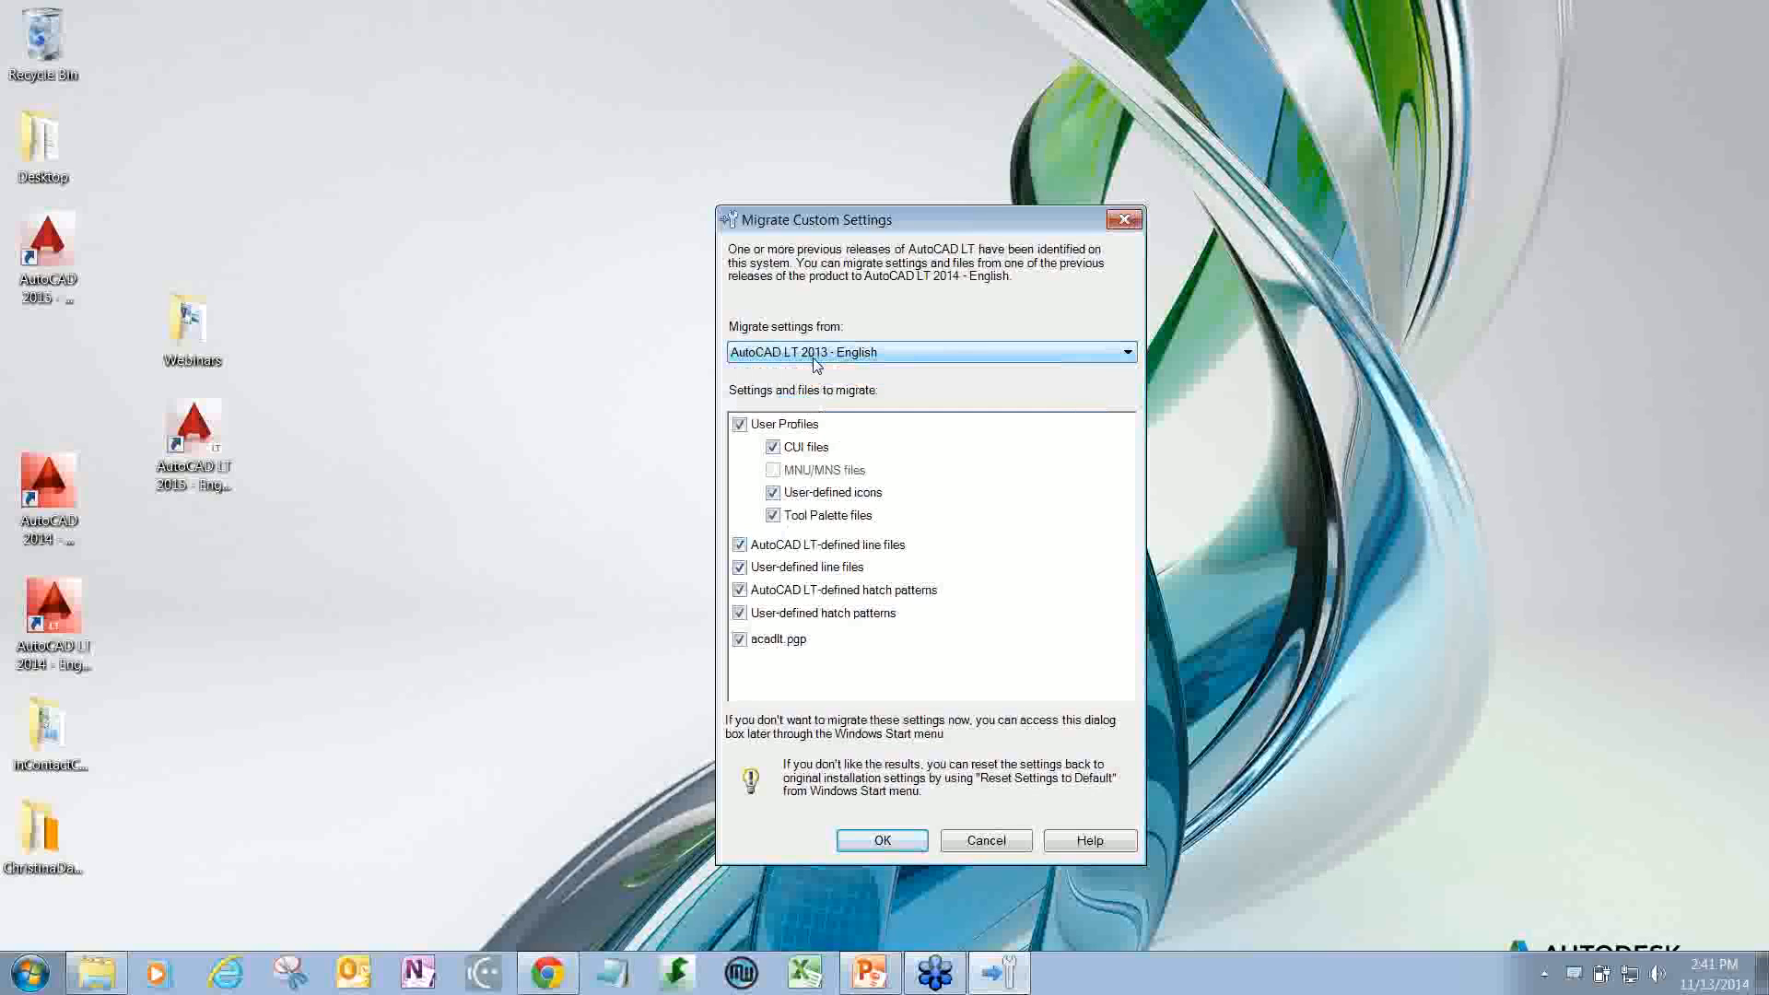
- Limit the migration to User Profiles and CUI files by excluding icons, tool palettes, line files, hatch patterns and acadlt.pgp
{"action": "left_click", "coordinate": [739, 638]}
{"action": "left_click", "coordinate": [739, 613]}
{"action": "left_click", "coordinate": [739, 590]}
{"action": "left_click", "coordinate": [739, 567]}
{"action": "left_click", "coordinate": [739, 545]}
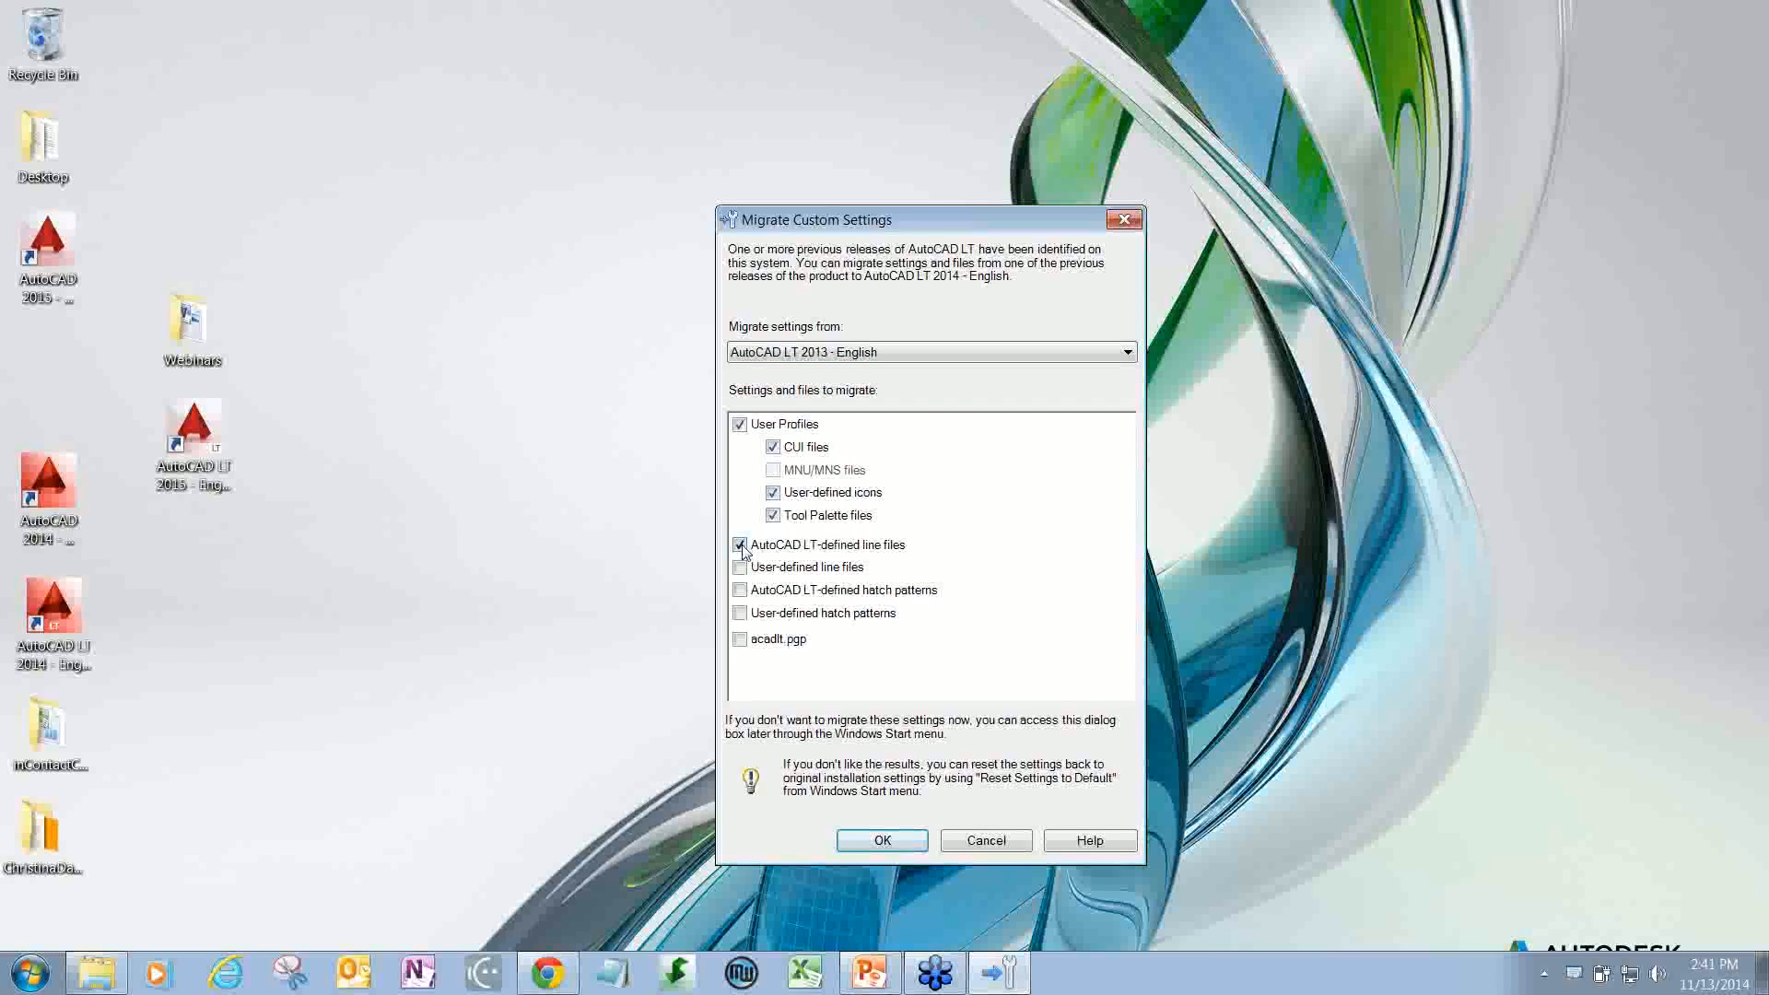
{"action": "left_click", "coordinate": [773, 515]}
{"action": "left_click", "coordinate": [773, 493]}
{"action": "mouse_move", "coordinate": [800, 813]}
{"action": "left_mouse_down"}
{"action": "mouse_move", "coordinate": [986, 773]}
{"action": "mouse_move", "coordinate": [782, 809]}
{"action": "left_mouse_up"}
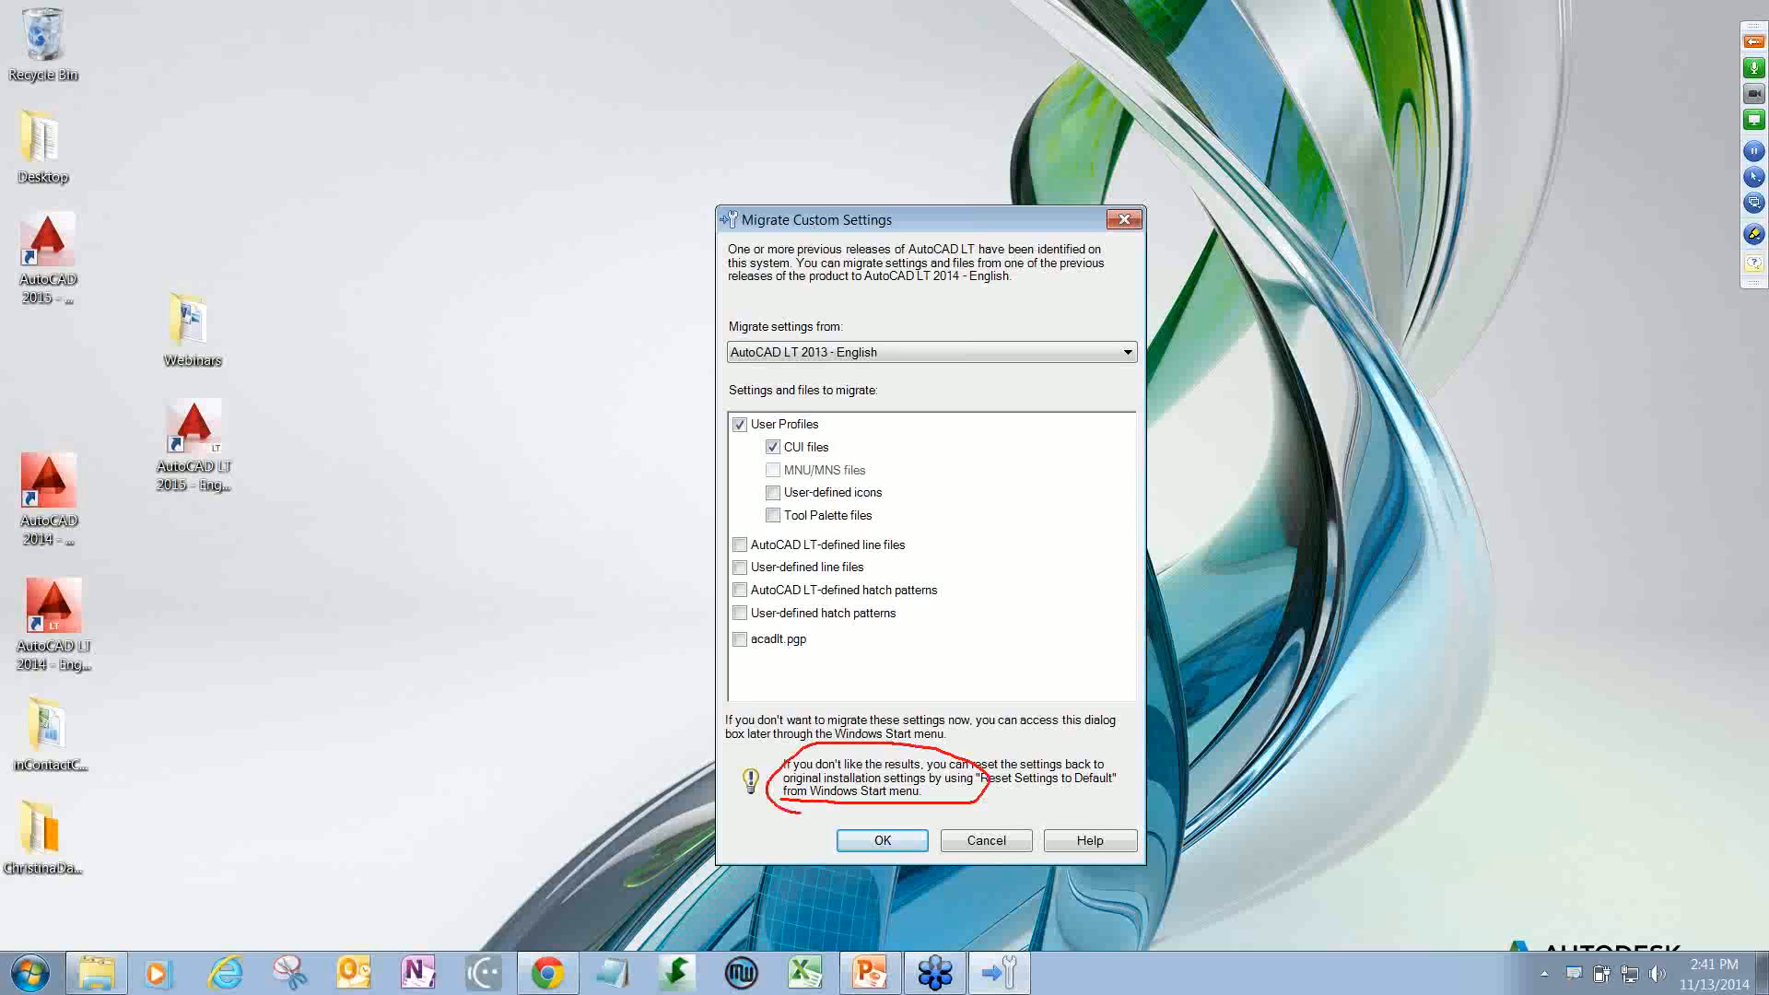
{"action": "key", "text": "Escape"}
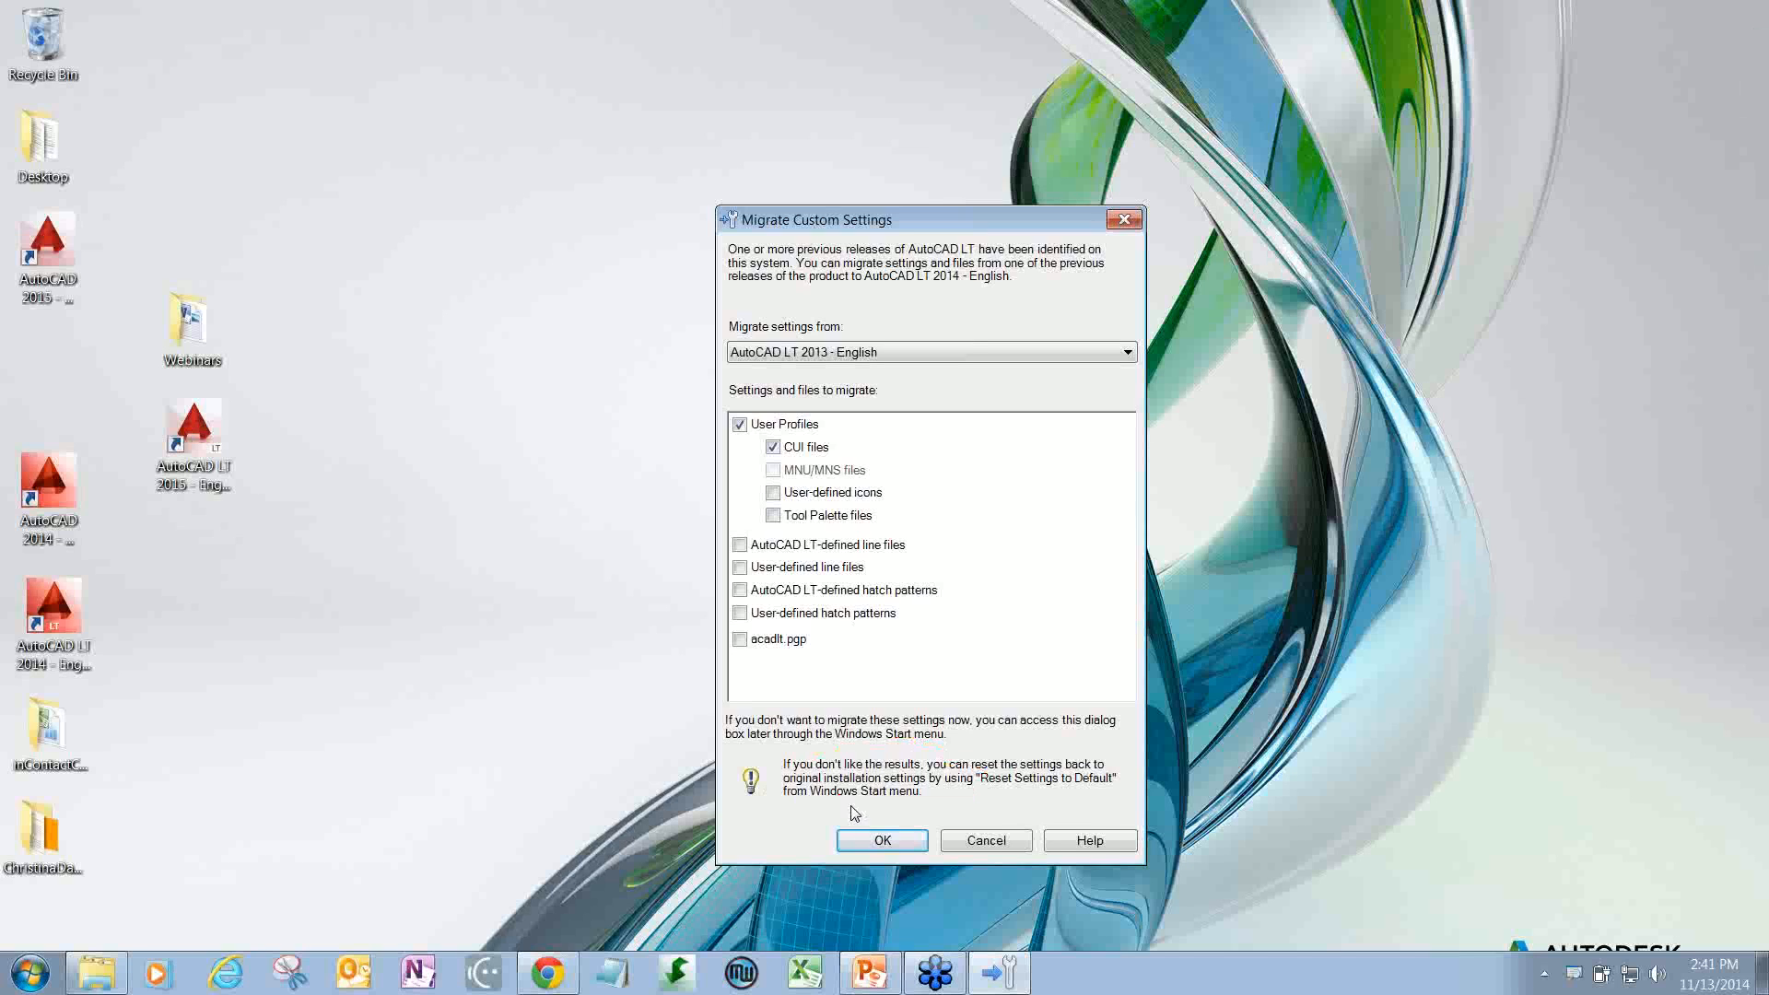
- Run the custom settings migration, view its log file and minimize the log window
{"action": "left_click", "coordinate": [877, 839]}
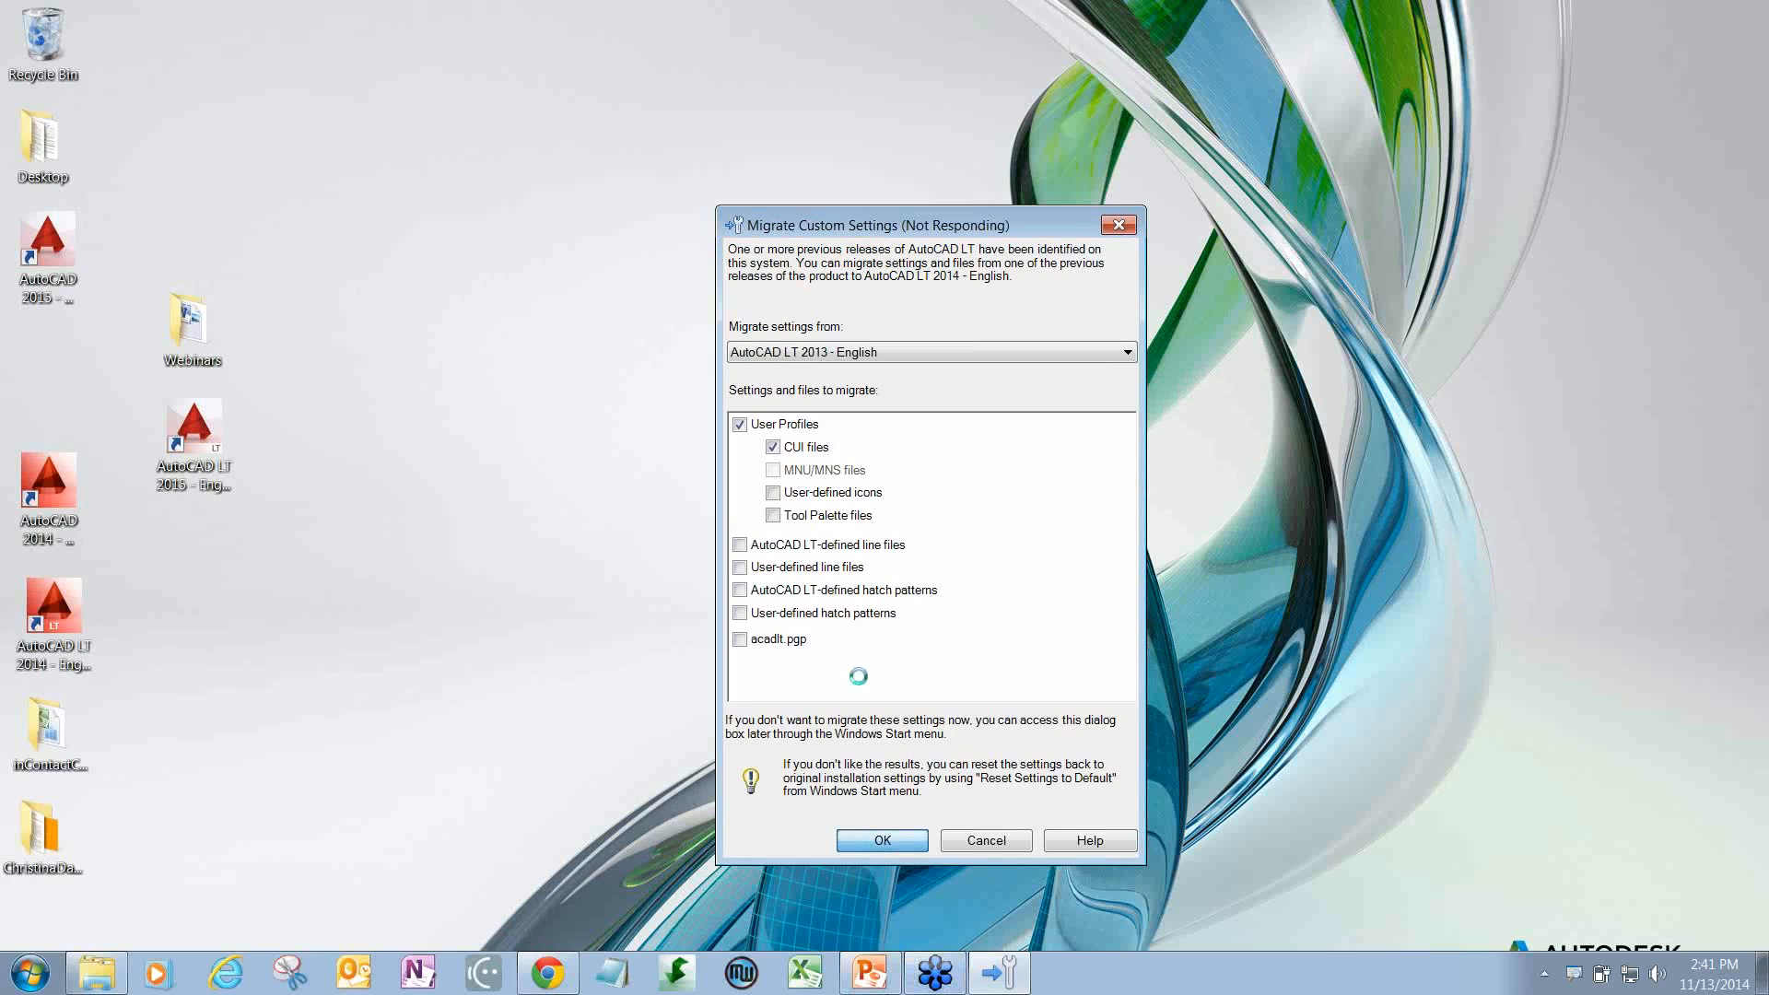
{"action": "mouse_move", "coordinate": [886, 988]}
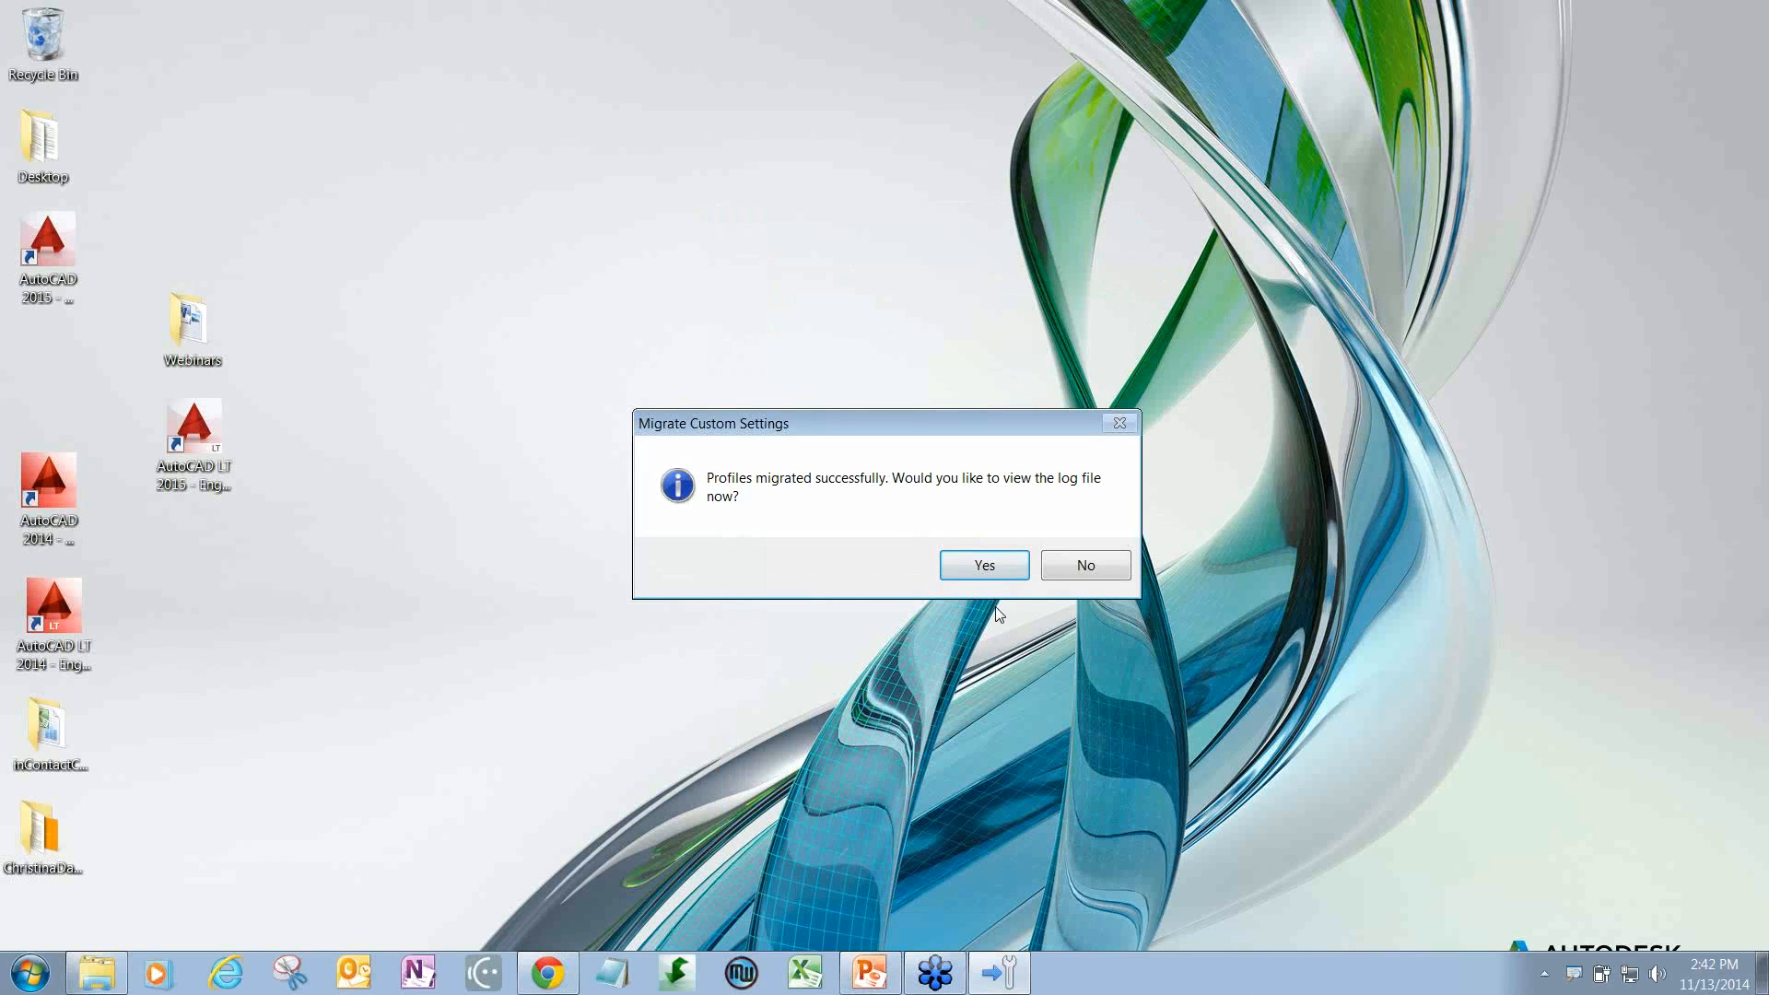
{"action": "left_click", "coordinate": [987, 567]}
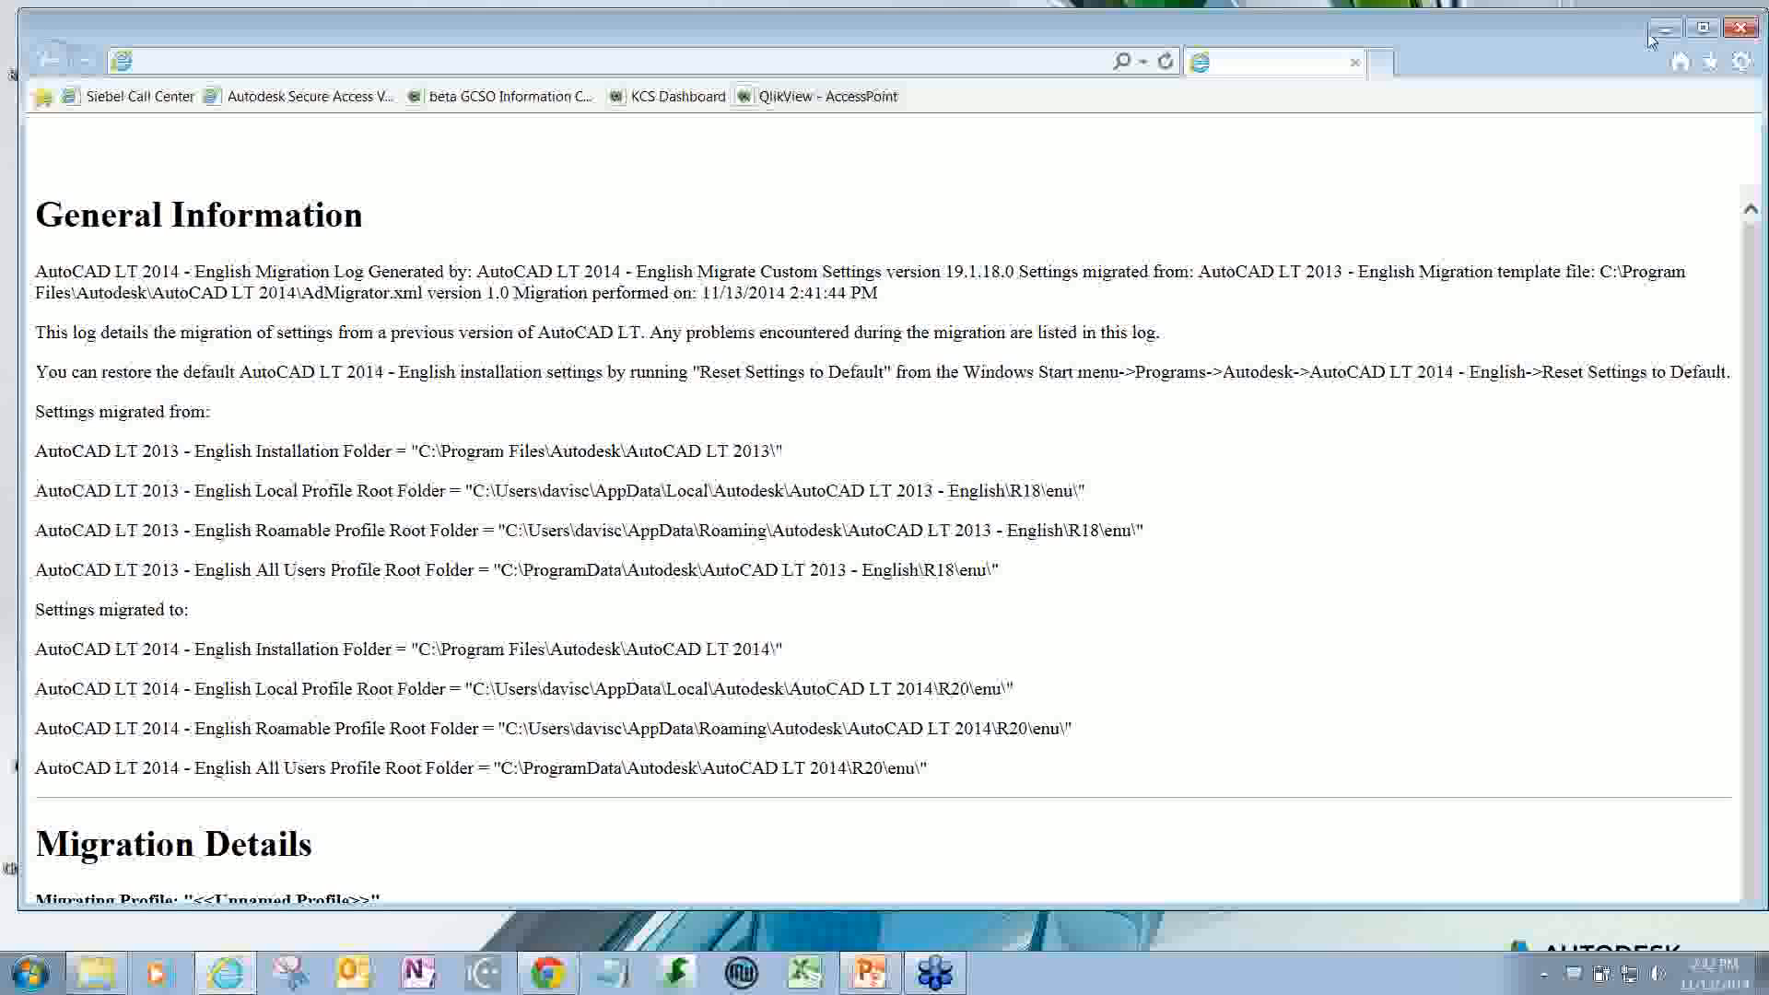
{"action": "left_click", "coordinate": [1655, 33]}
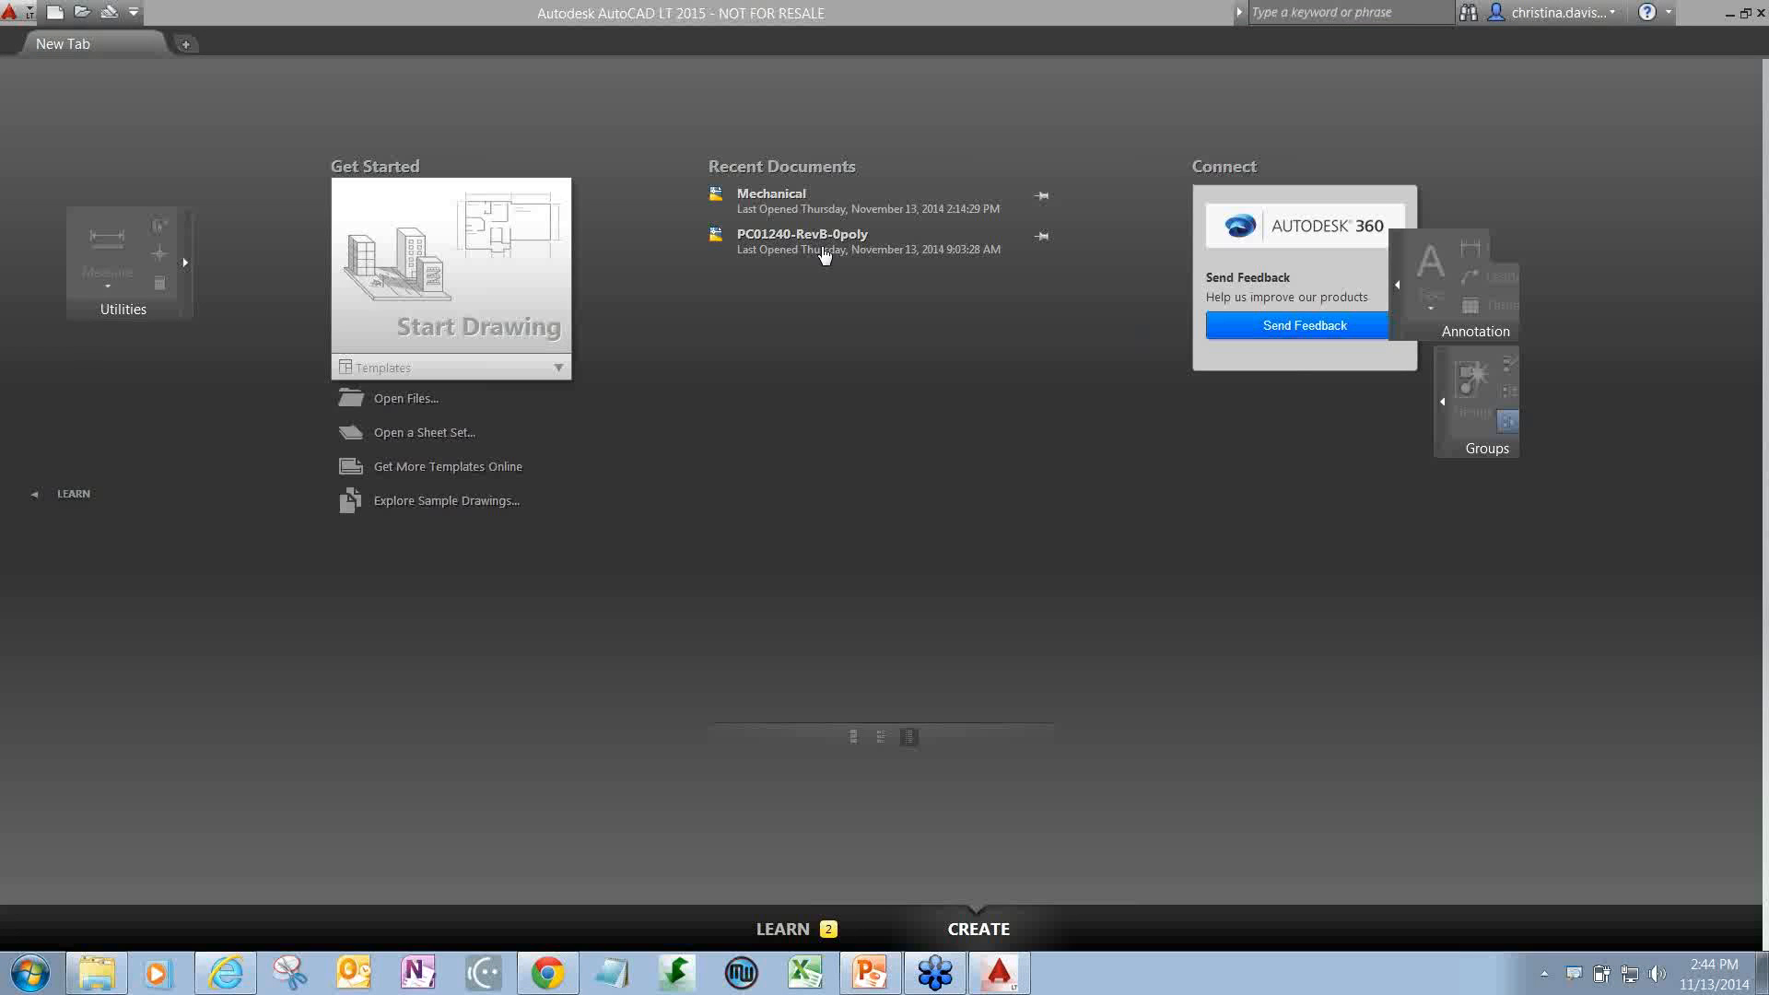
- Open the recent Mechanical drawing in AutoCAD LT 2015
{"action": "left_click", "coordinate": [774, 195]}
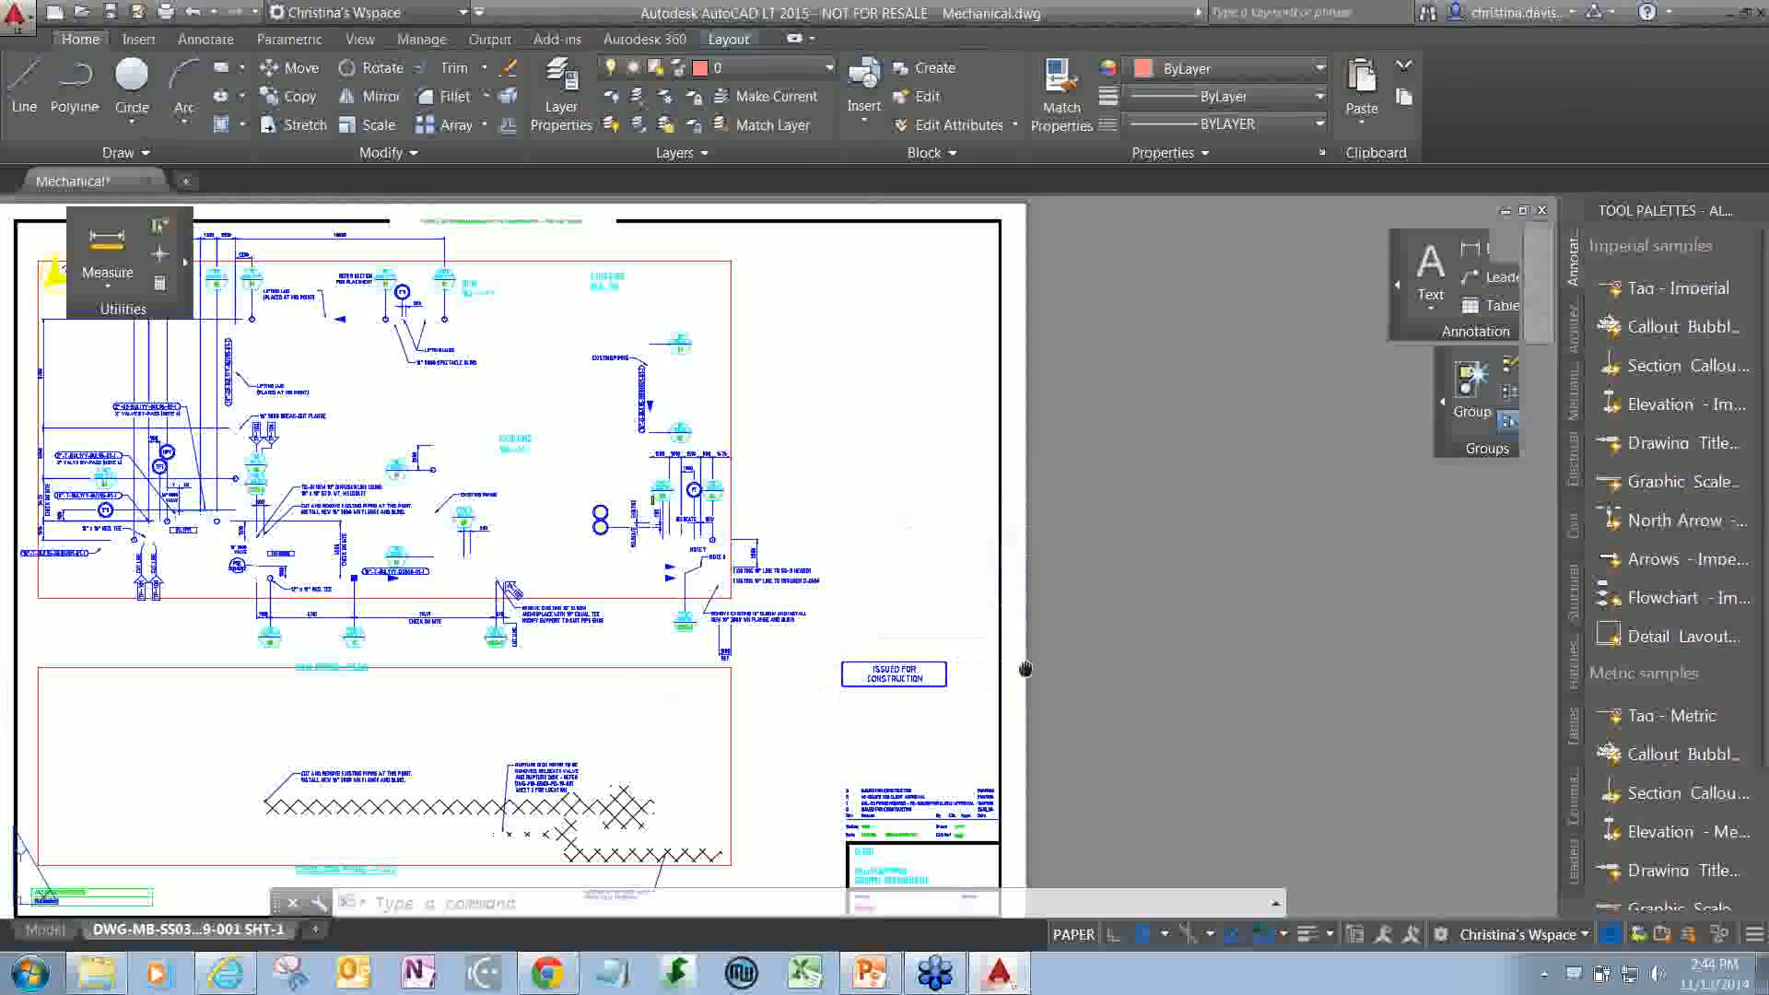
{"action": "middle_click_drag", "start_coordinate": [1026, 667], "coordinate": [1258, 574]}
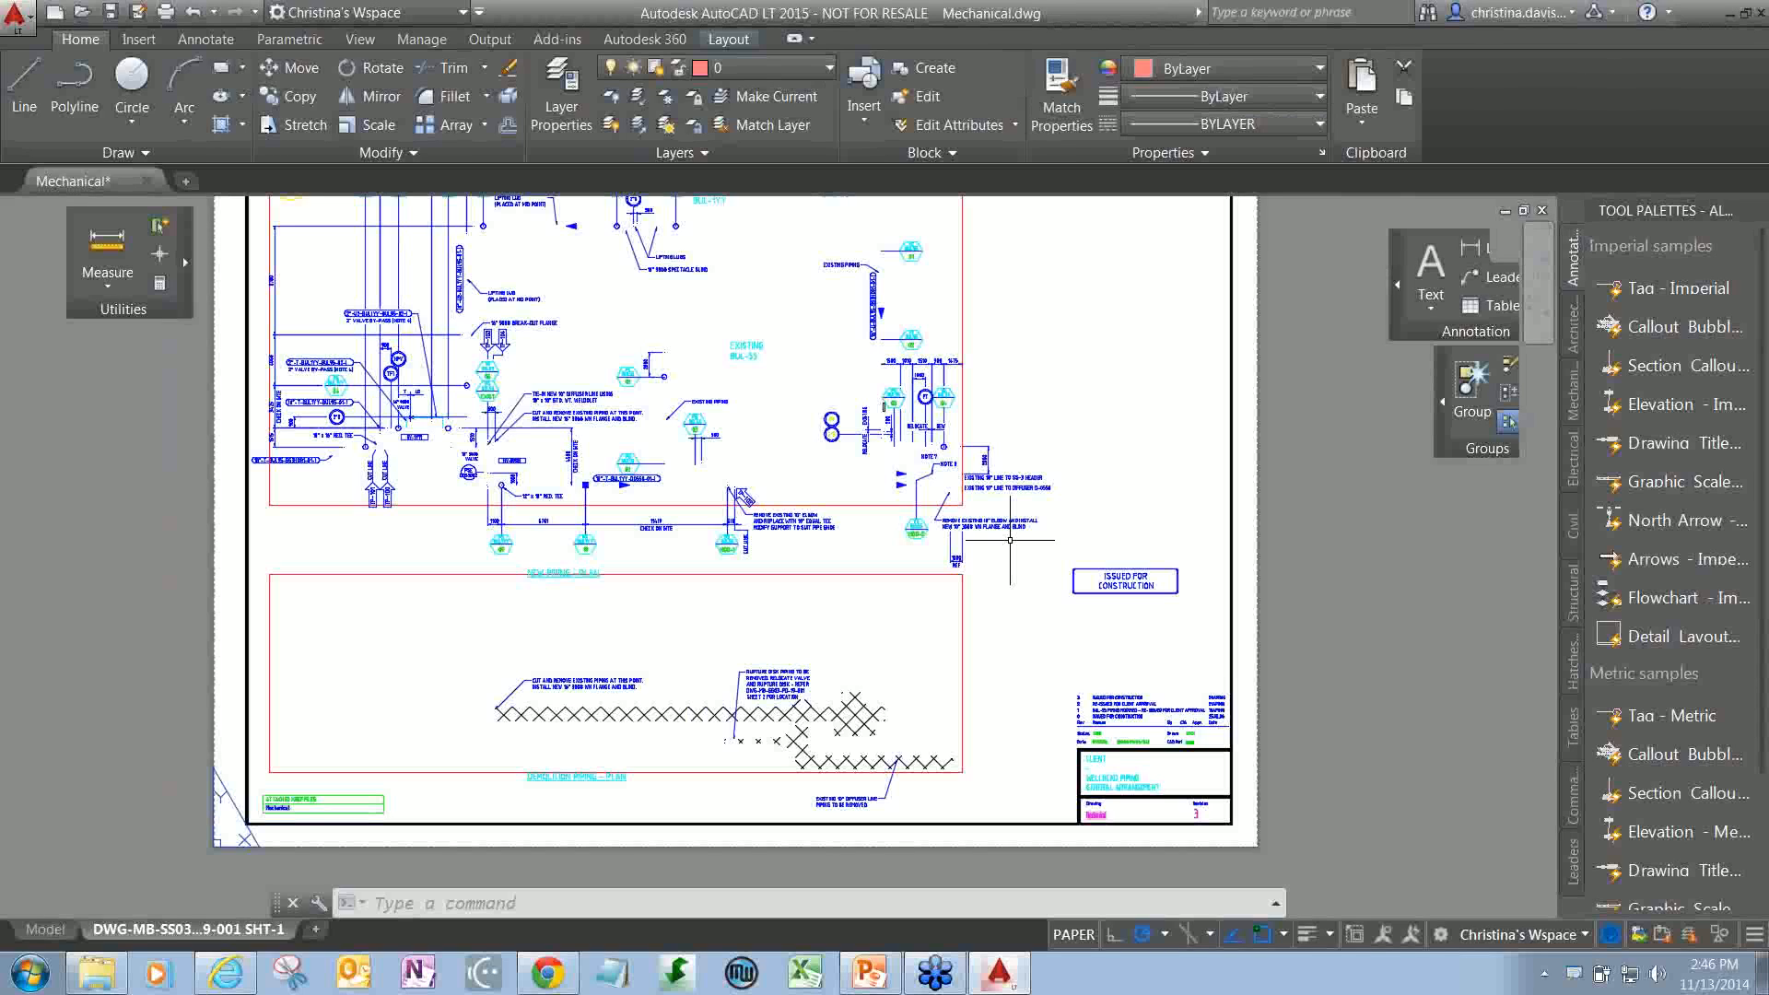
{"action": "left_click", "coordinate": [135, 518]}
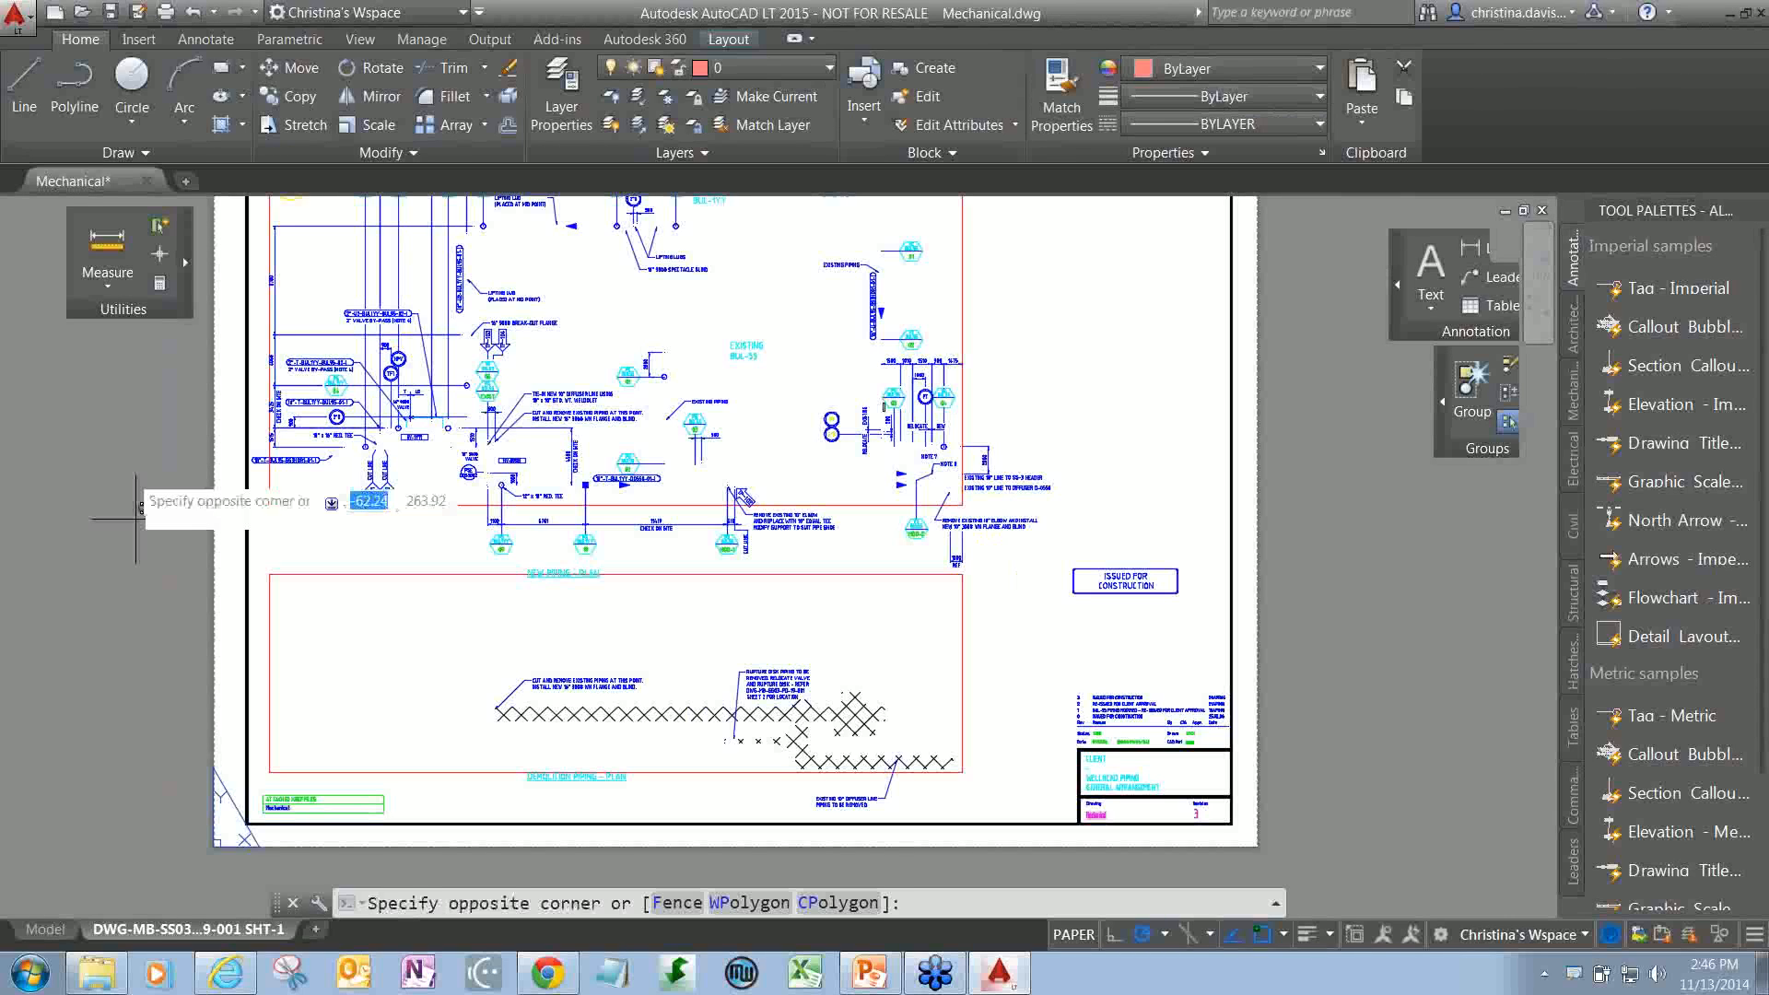
{"action": "left_click", "coordinate": [130, 481]}
{"action": "left_click", "coordinate": [120, 516]}
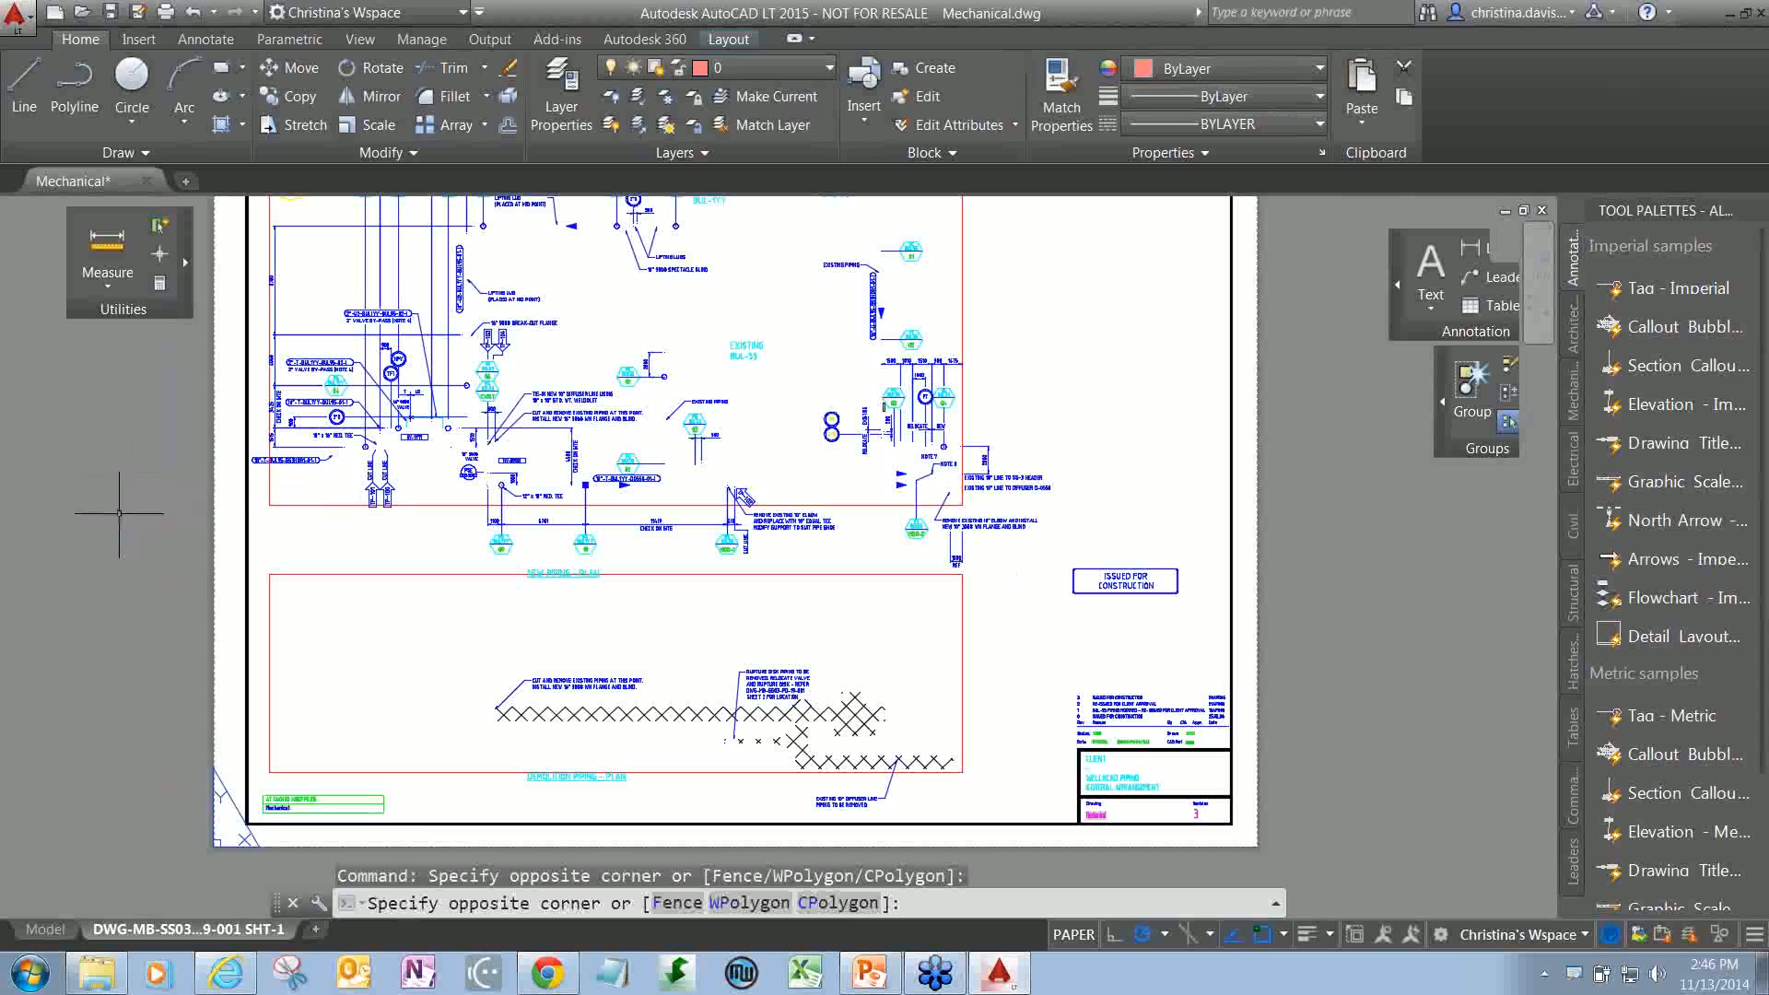
{"action": "key", "text": "Escape"}
{"action": "key", "text": "F1"}
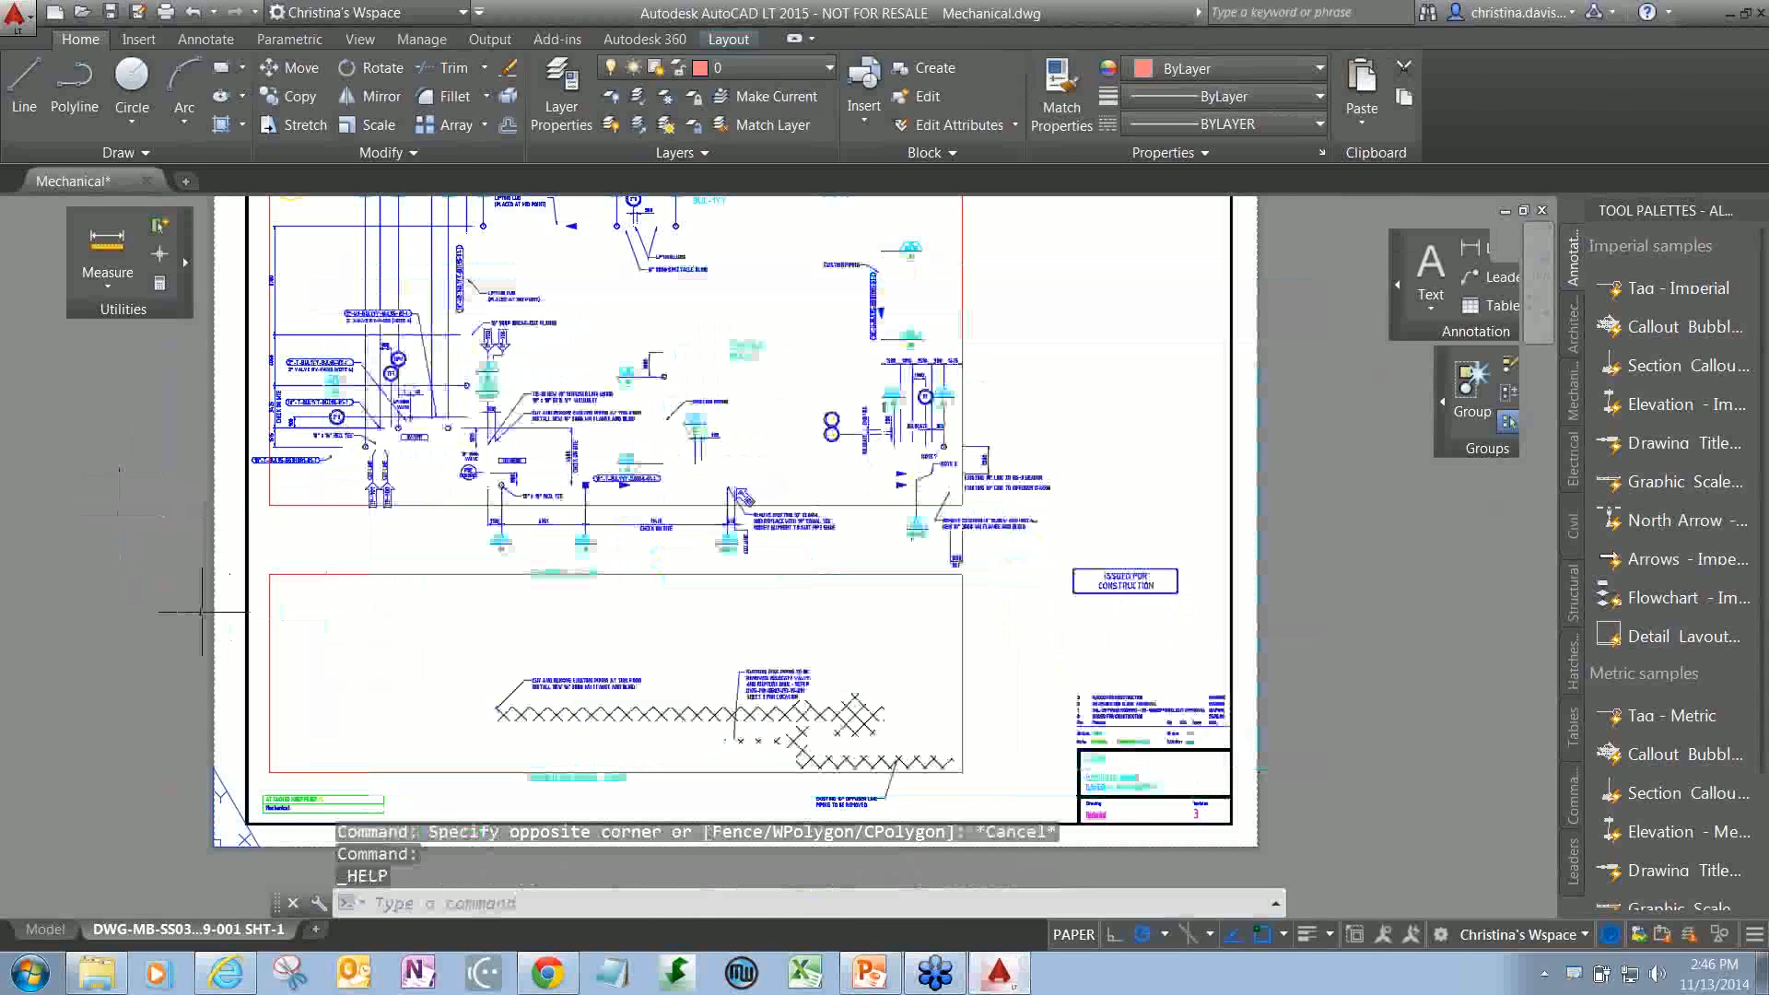
{"action": "key", "text": "Escape"}
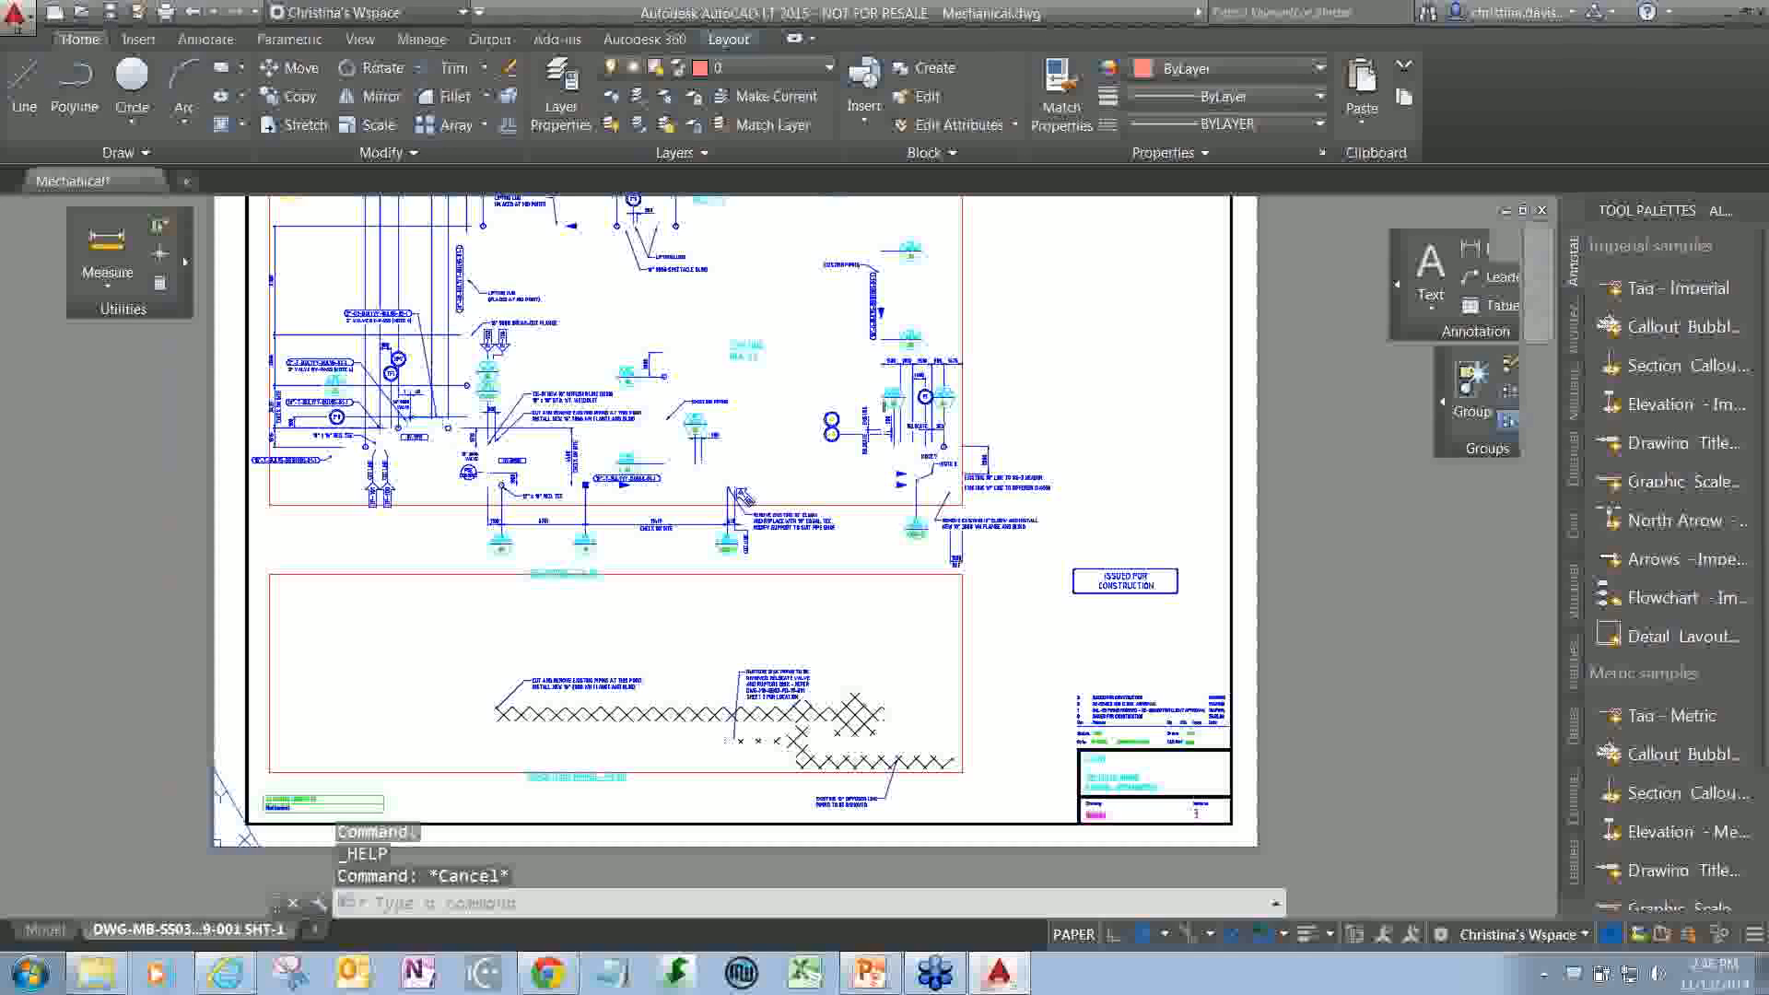
- Transfer the AutoCAD Classic workspace from acad.cuix into the main acadlt.cuix customization file and apply the change
{"action": "type", "text": "CUI"}
{"action": "key", "text": "Return"}
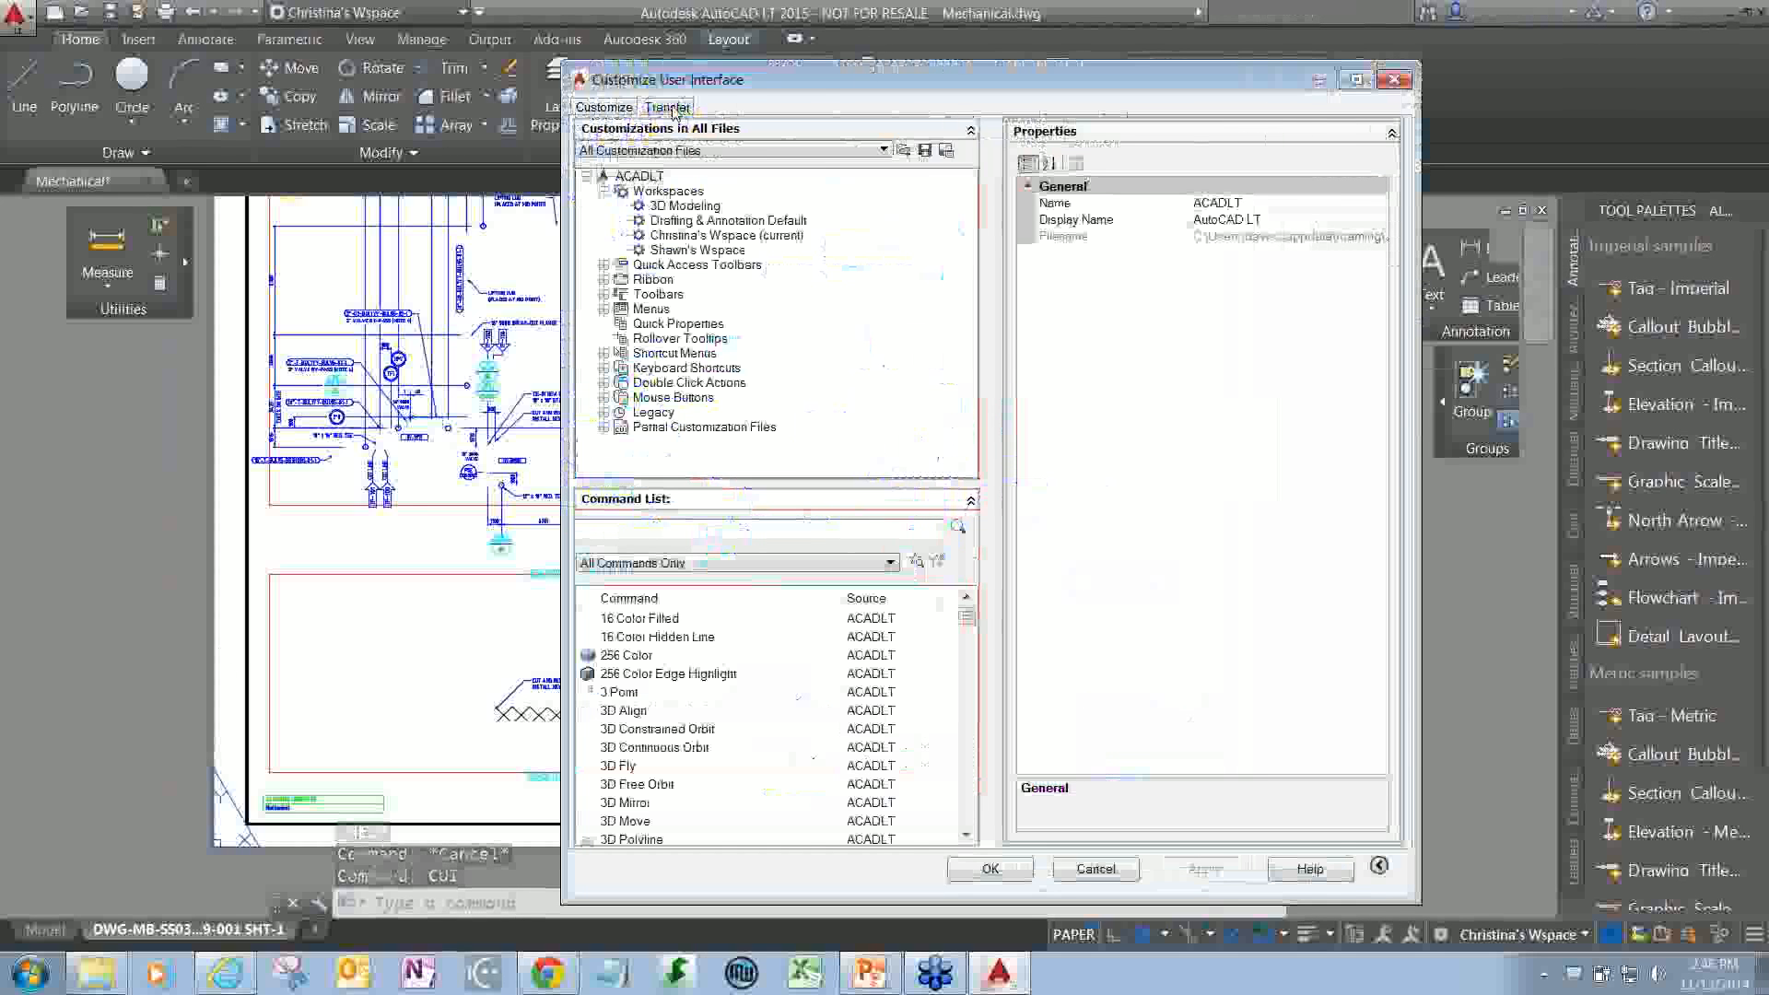
{"action": "left_click", "coordinate": [669, 107]}
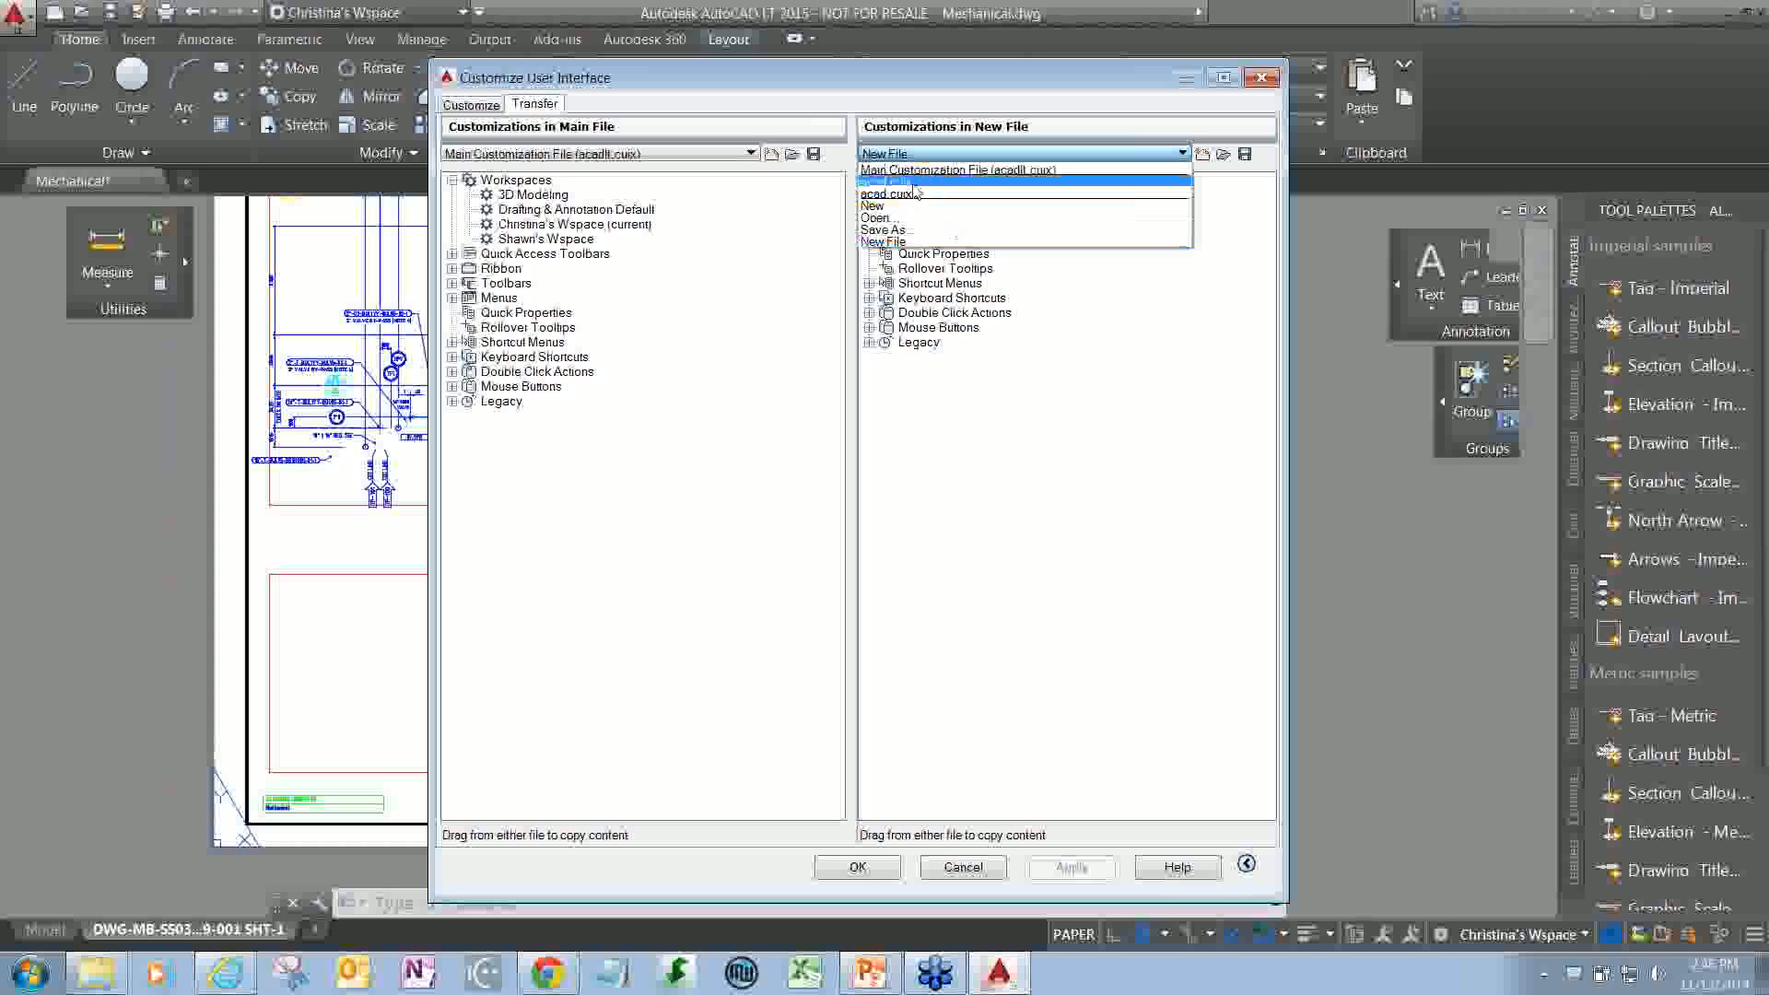
{"action": "left_click", "coordinate": [912, 185]}
{"action": "left_click", "coordinate": [1000, 241]}
{"action": "left_click_drag", "start_coordinate": [1000, 240], "coordinate": [576, 194]}
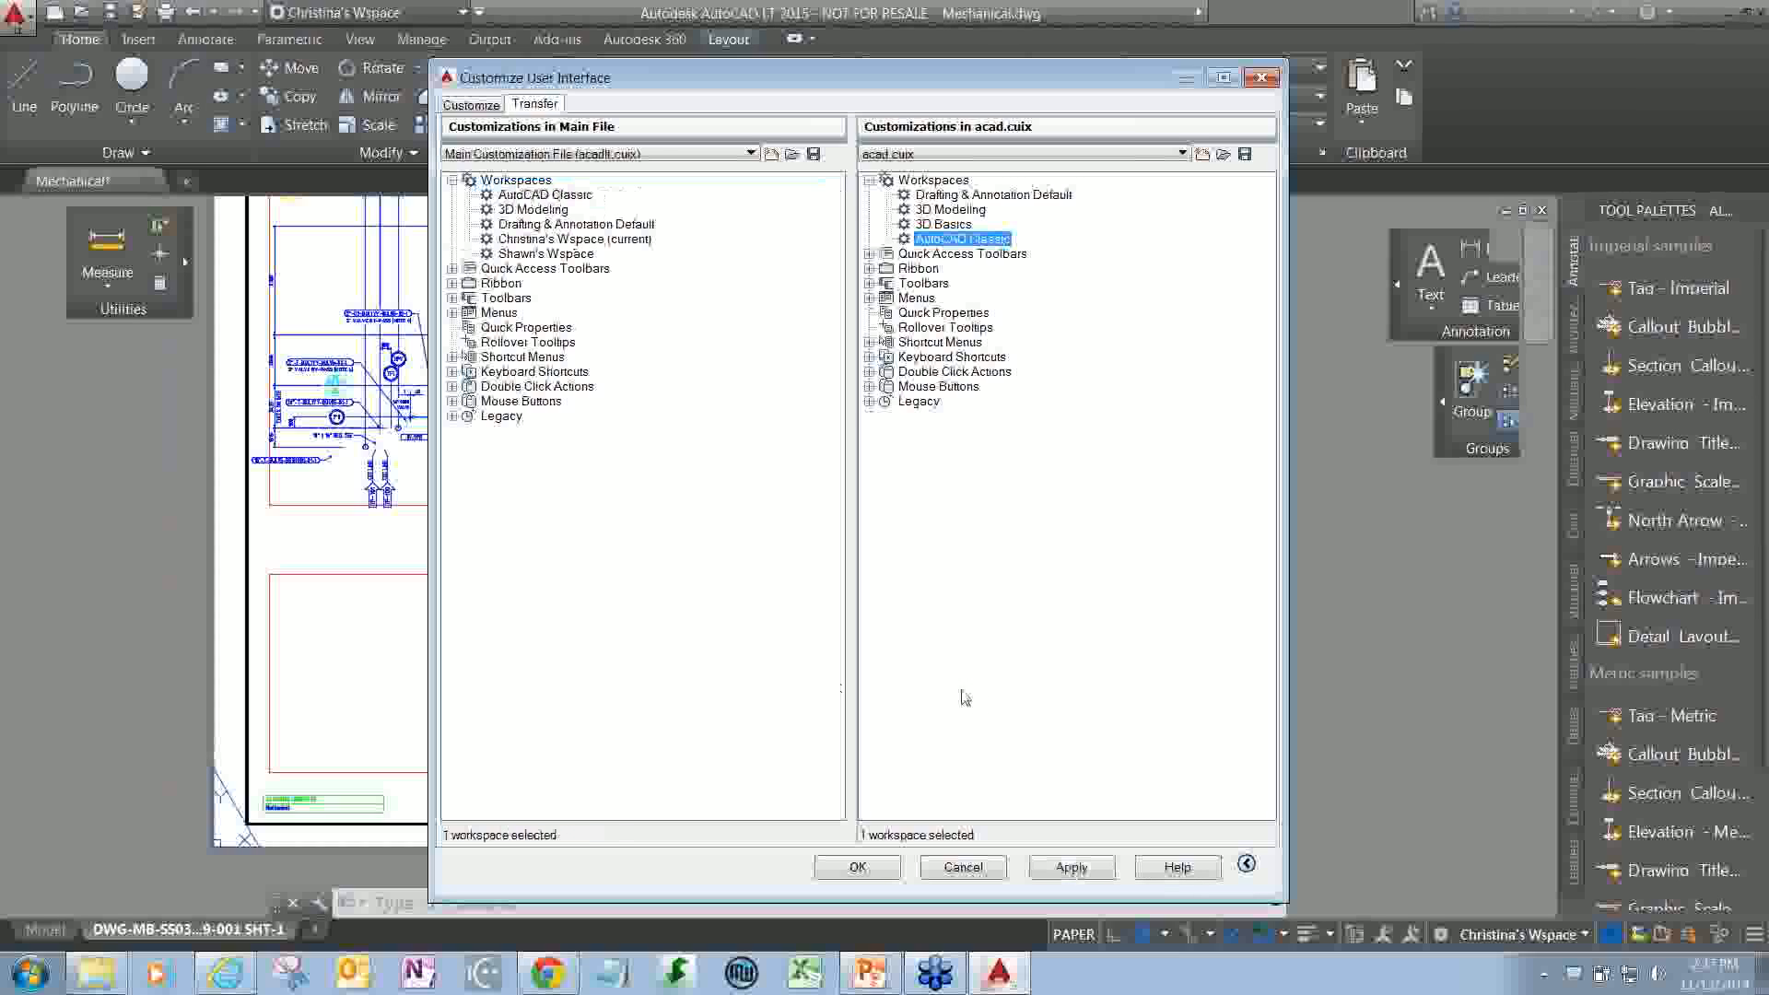
{"action": "left_click", "coordinate": [1071, 868]}
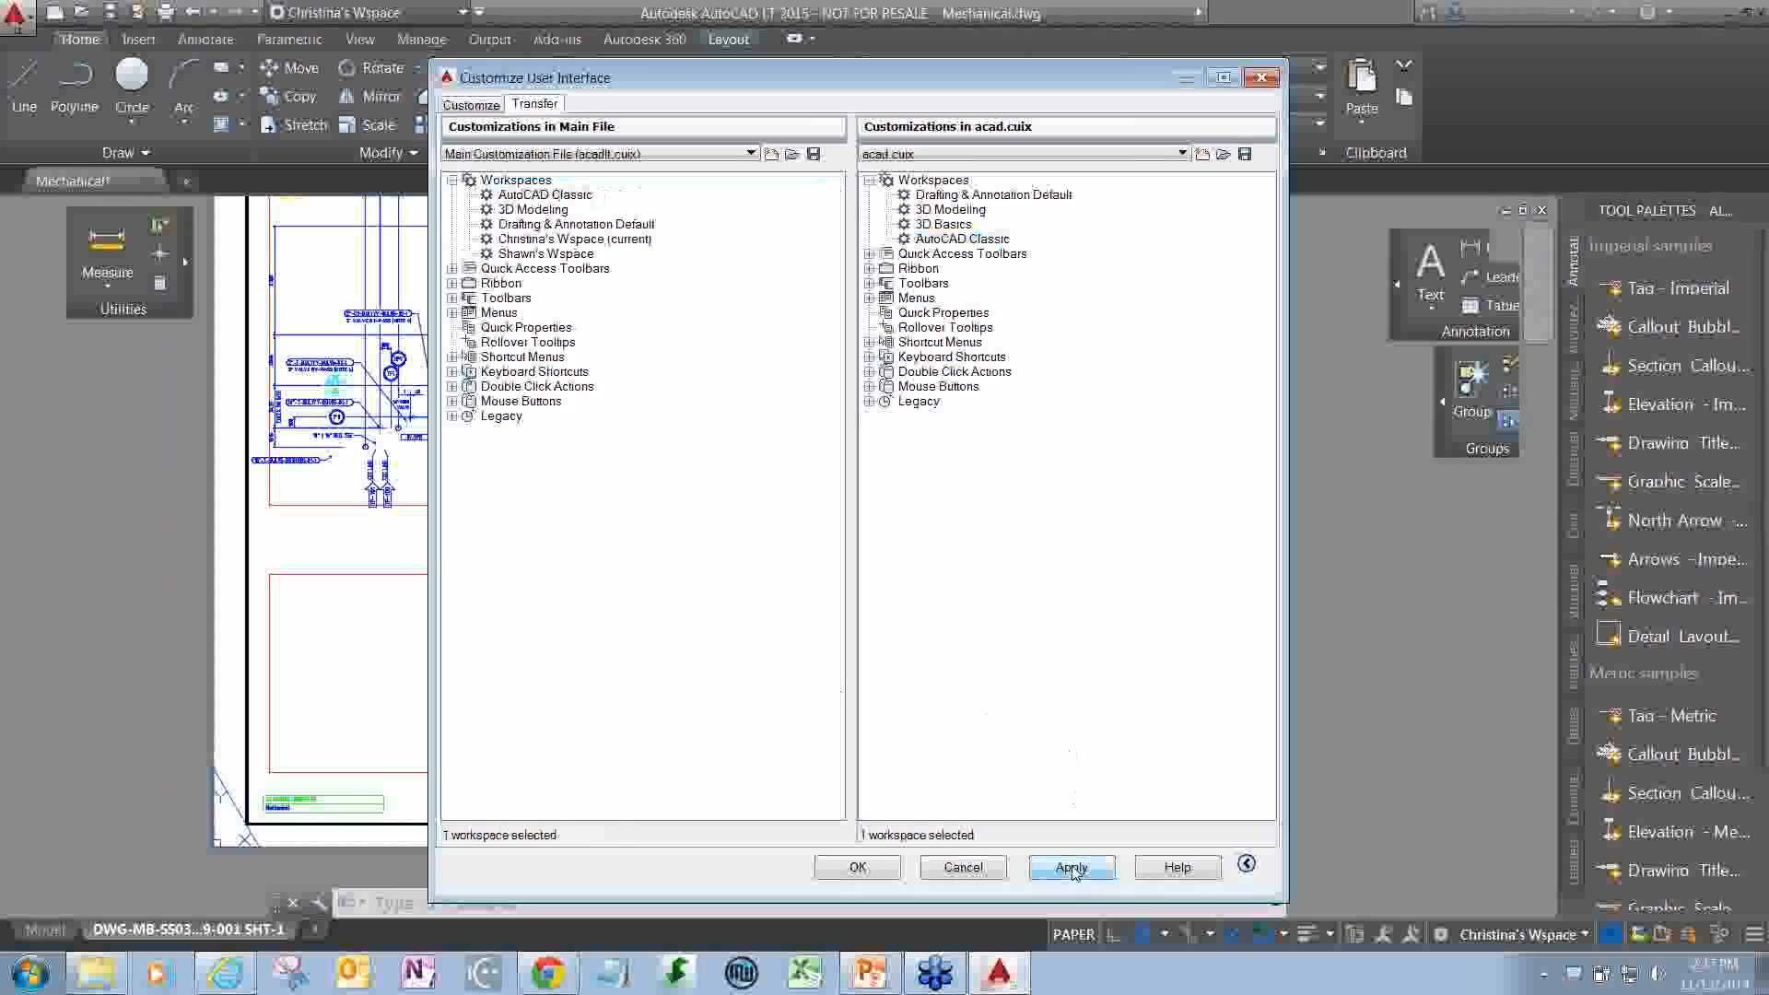
{"action": "left_click", "coordinate": [857, 867]}
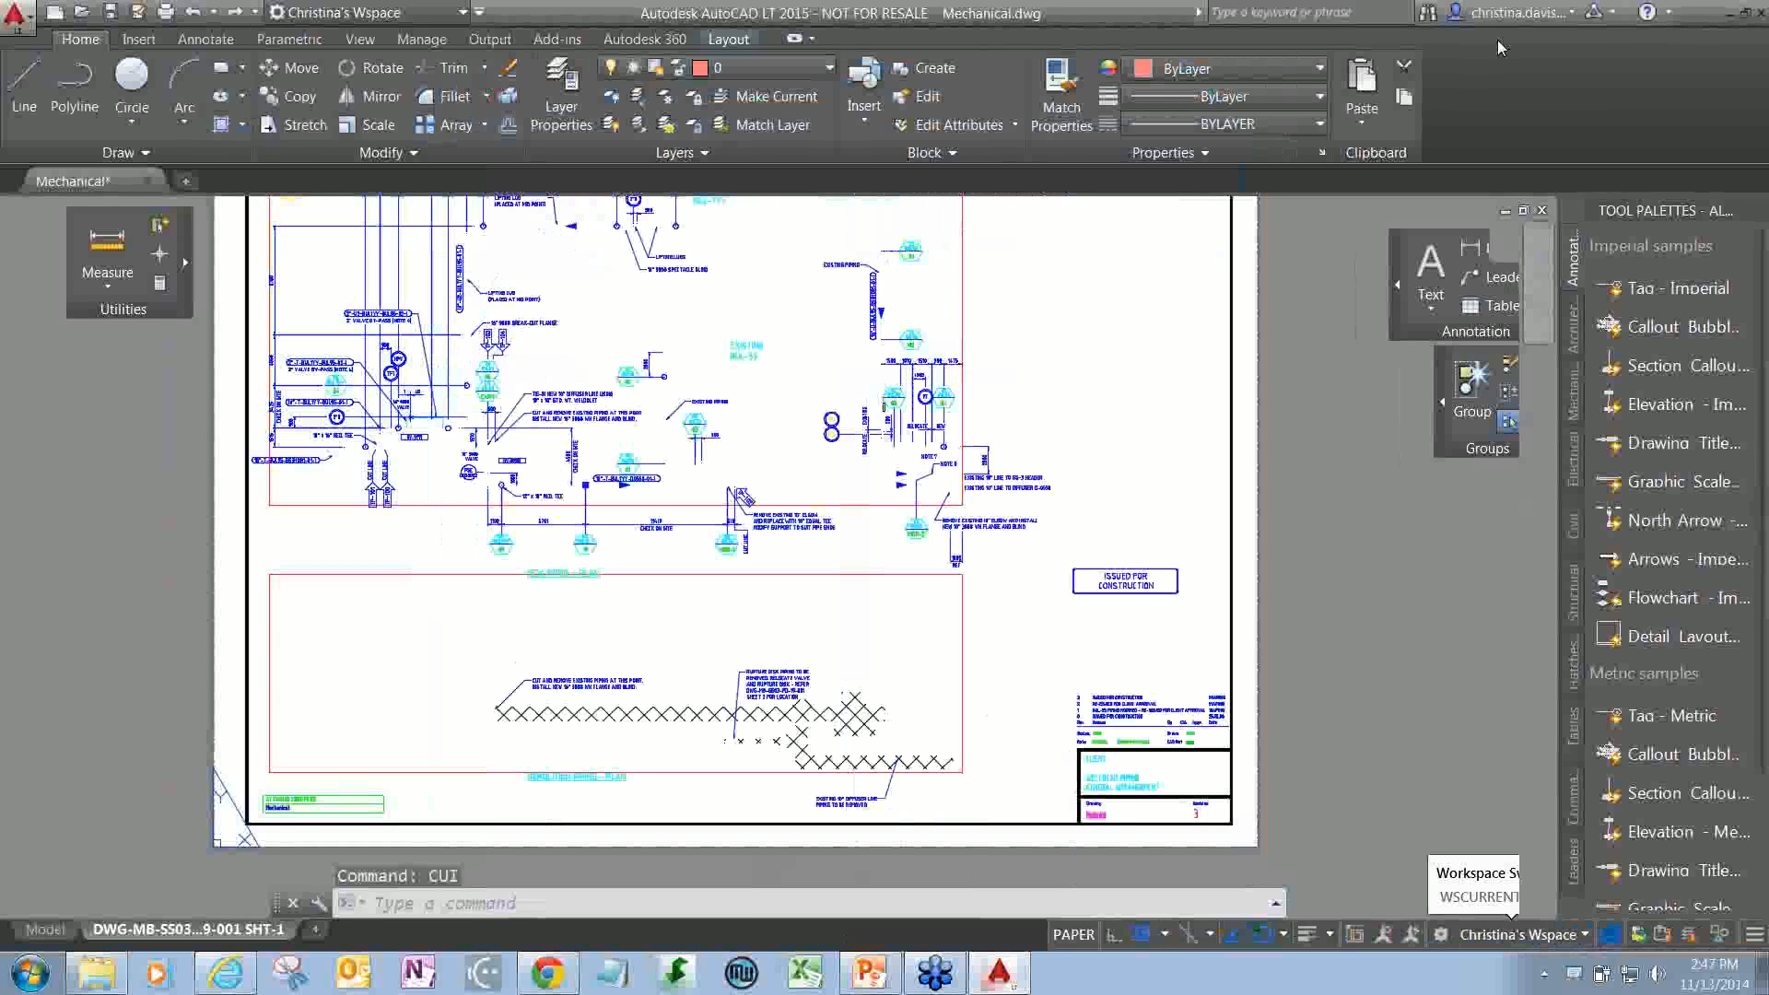
- Make AutoCAD Classic the current workspace
{"action": "left_click", "coordinate": [1521, 935]}
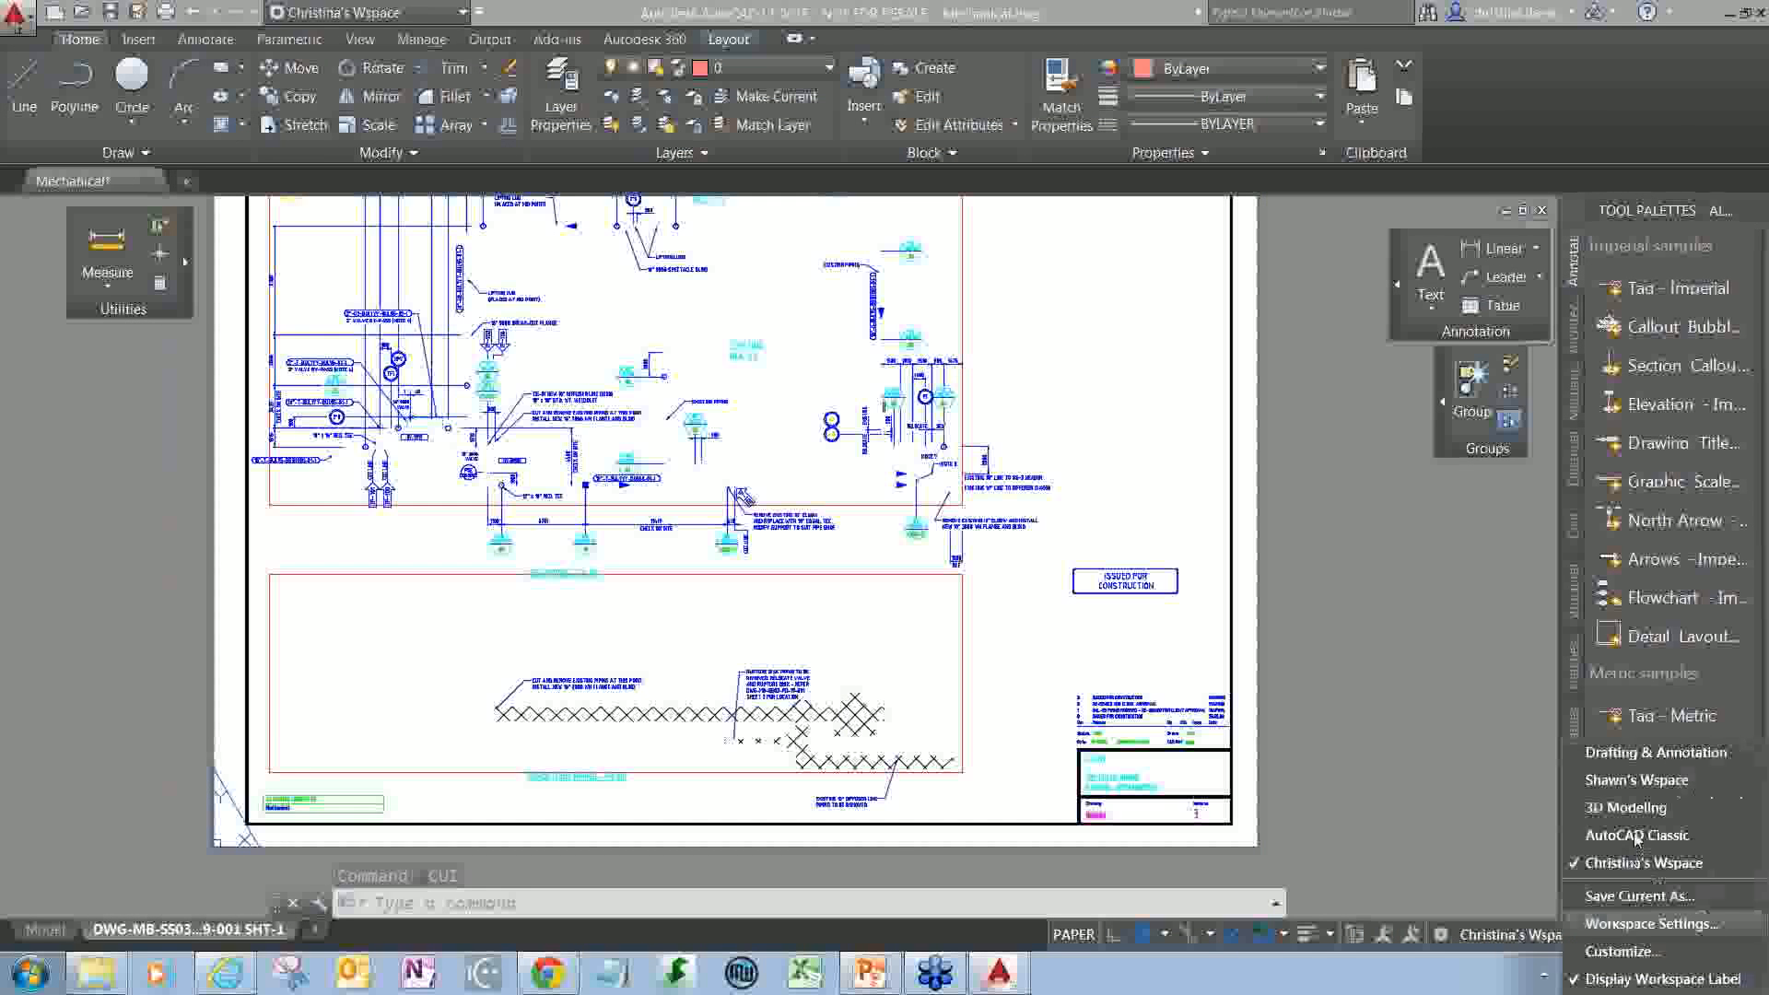
{"action": "left_click", "coordinate": [1644, 863]}
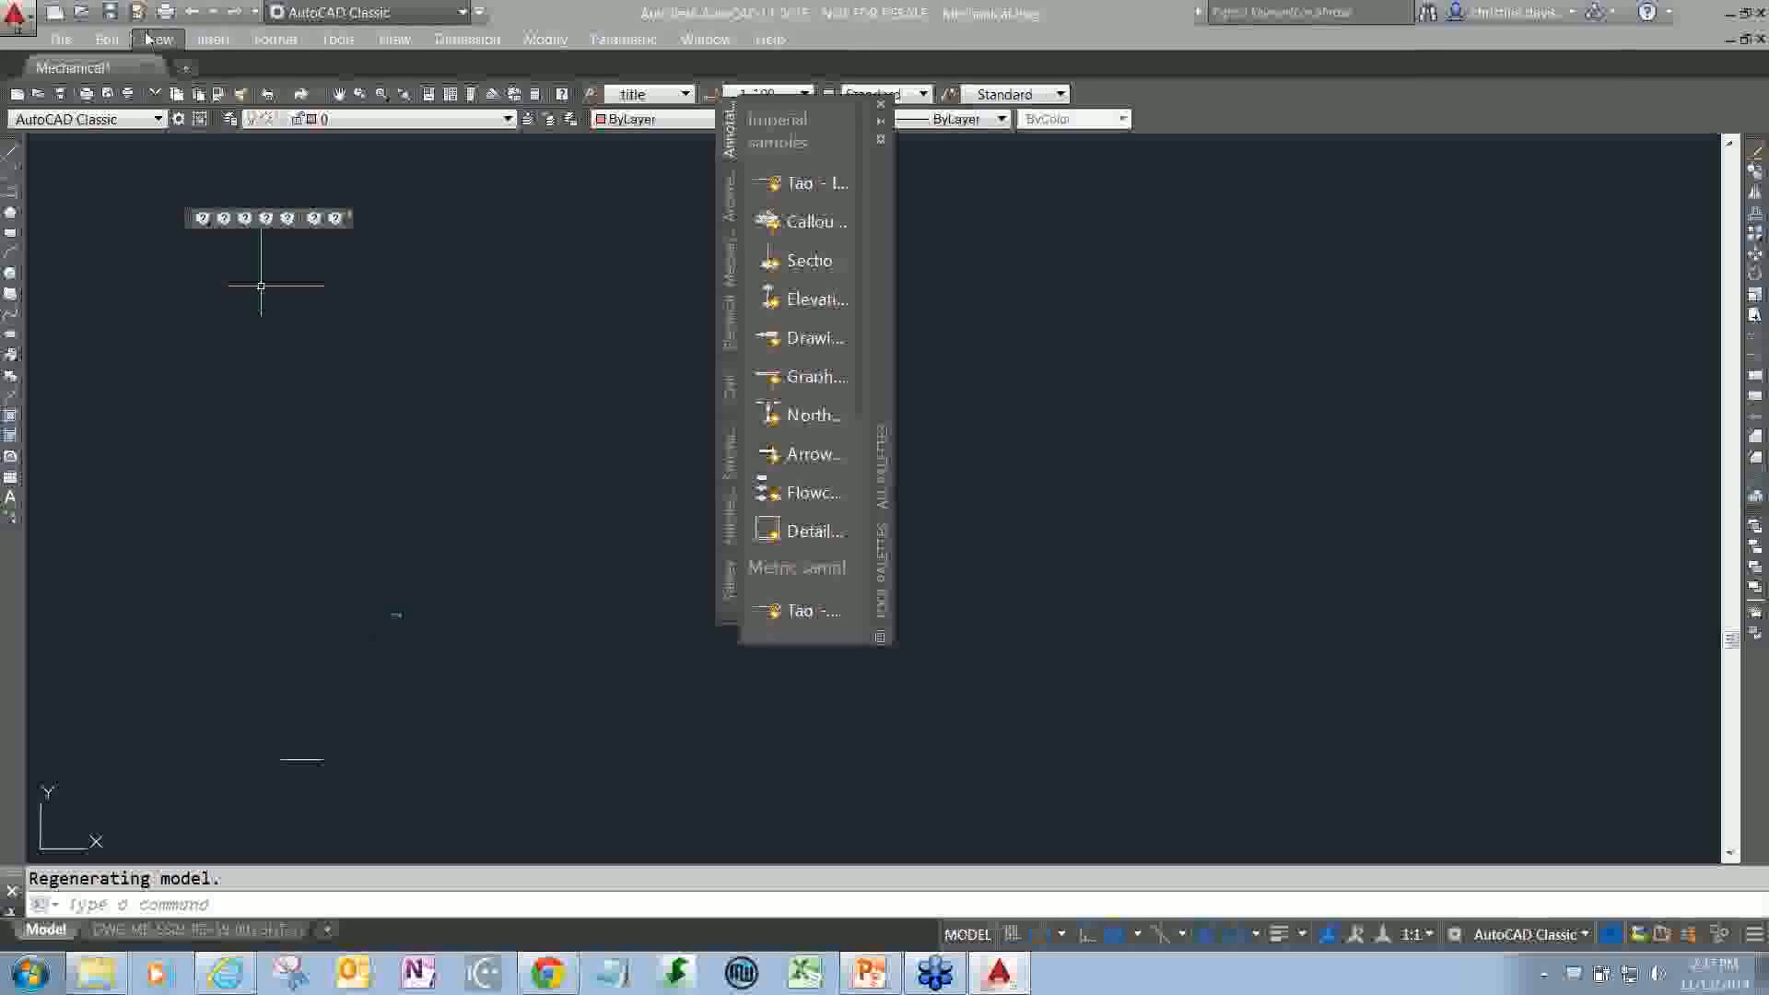
- Hide the menu bar through the Quick Access Toolbar customization options and display it again
{"action": "left_click", "coordinate": [480, 12]}
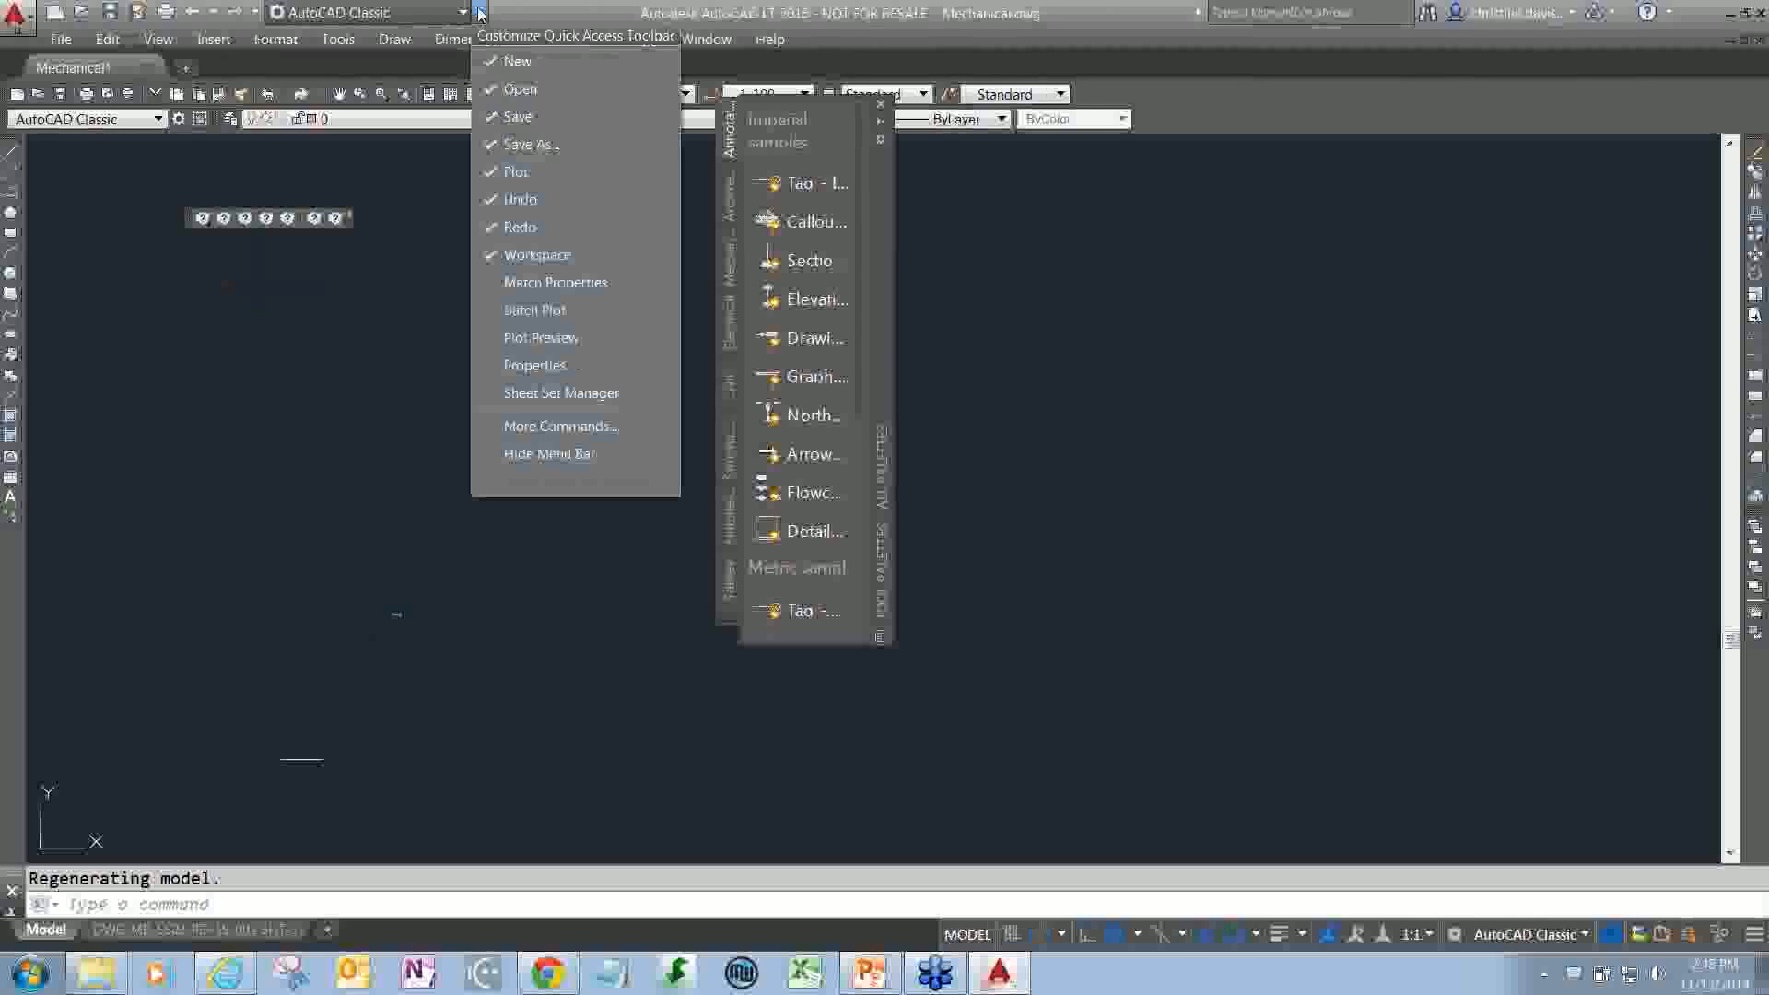
{"action": "key", "text": "ctrl+1"}
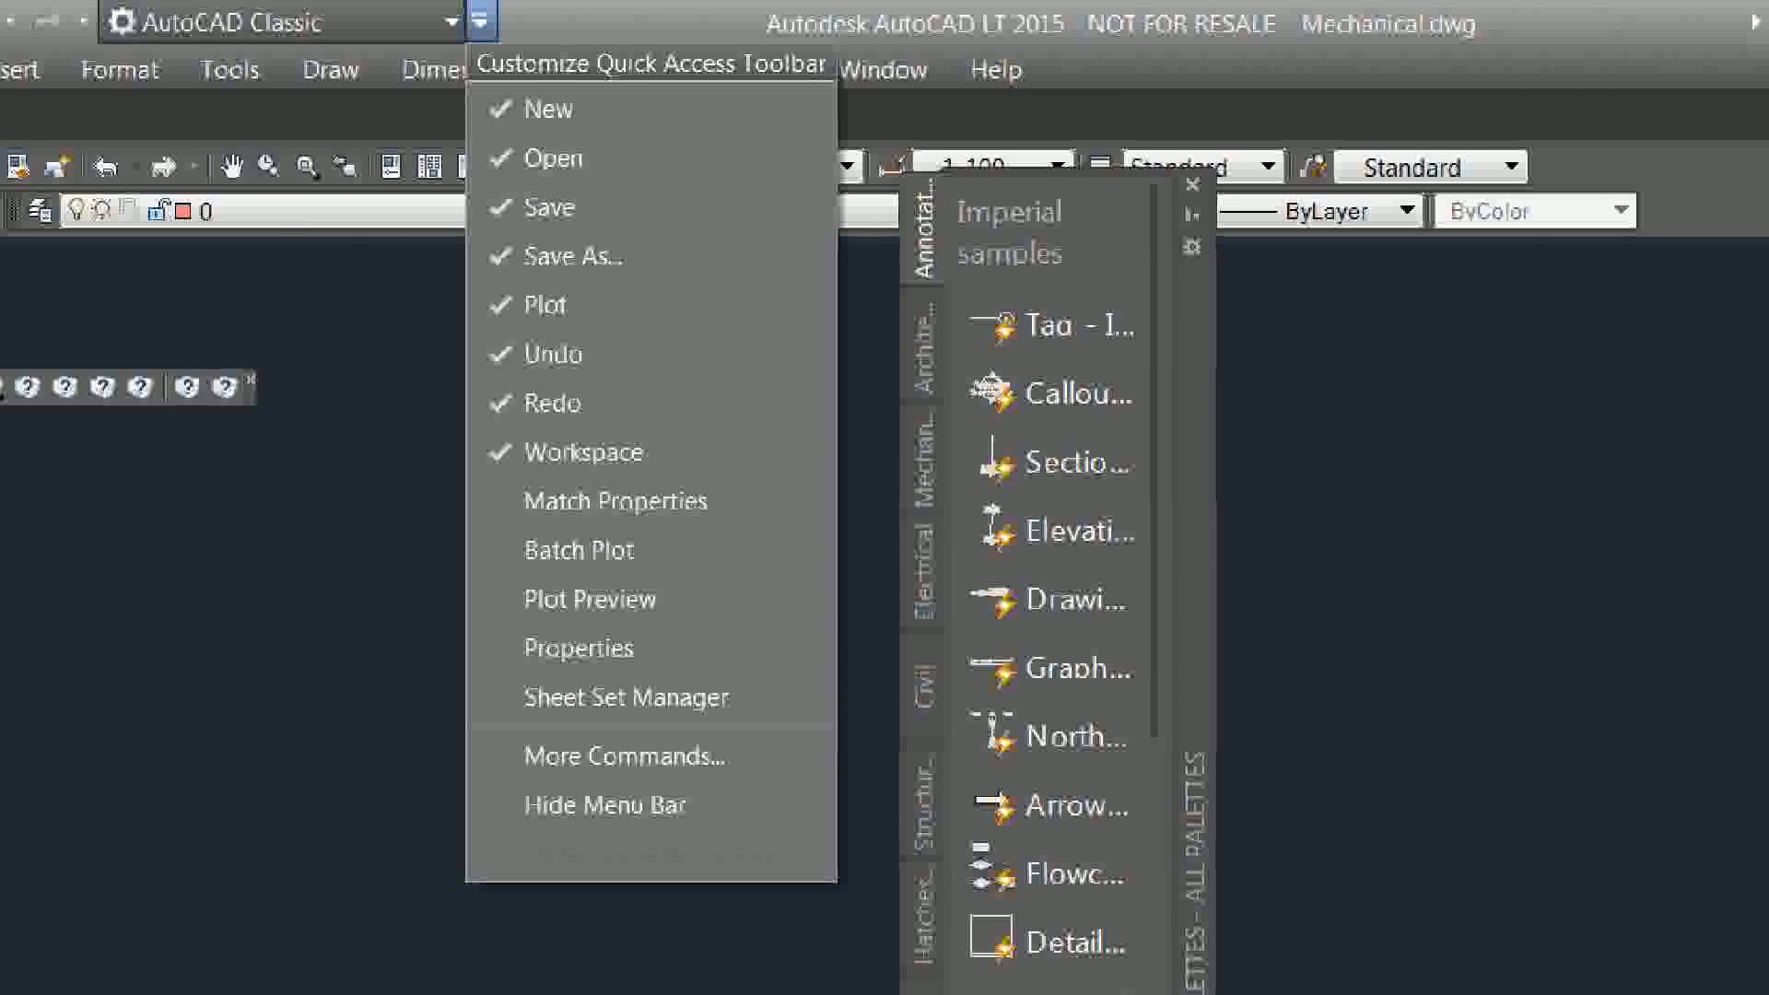
{"action": "left_click_drag", "start_coordinate": [505, 13], "coordinate": [503, 18]}
{"action": "mouse_move", "coordinate": [521, 822]}
{"action": "left_mouse_down"}
{"action": "mouse_move", "coordinate": [684, 822]}
{"action": "mouse_move", "coordinate": [476, 794]}
{"action": "left_mouse_up"}
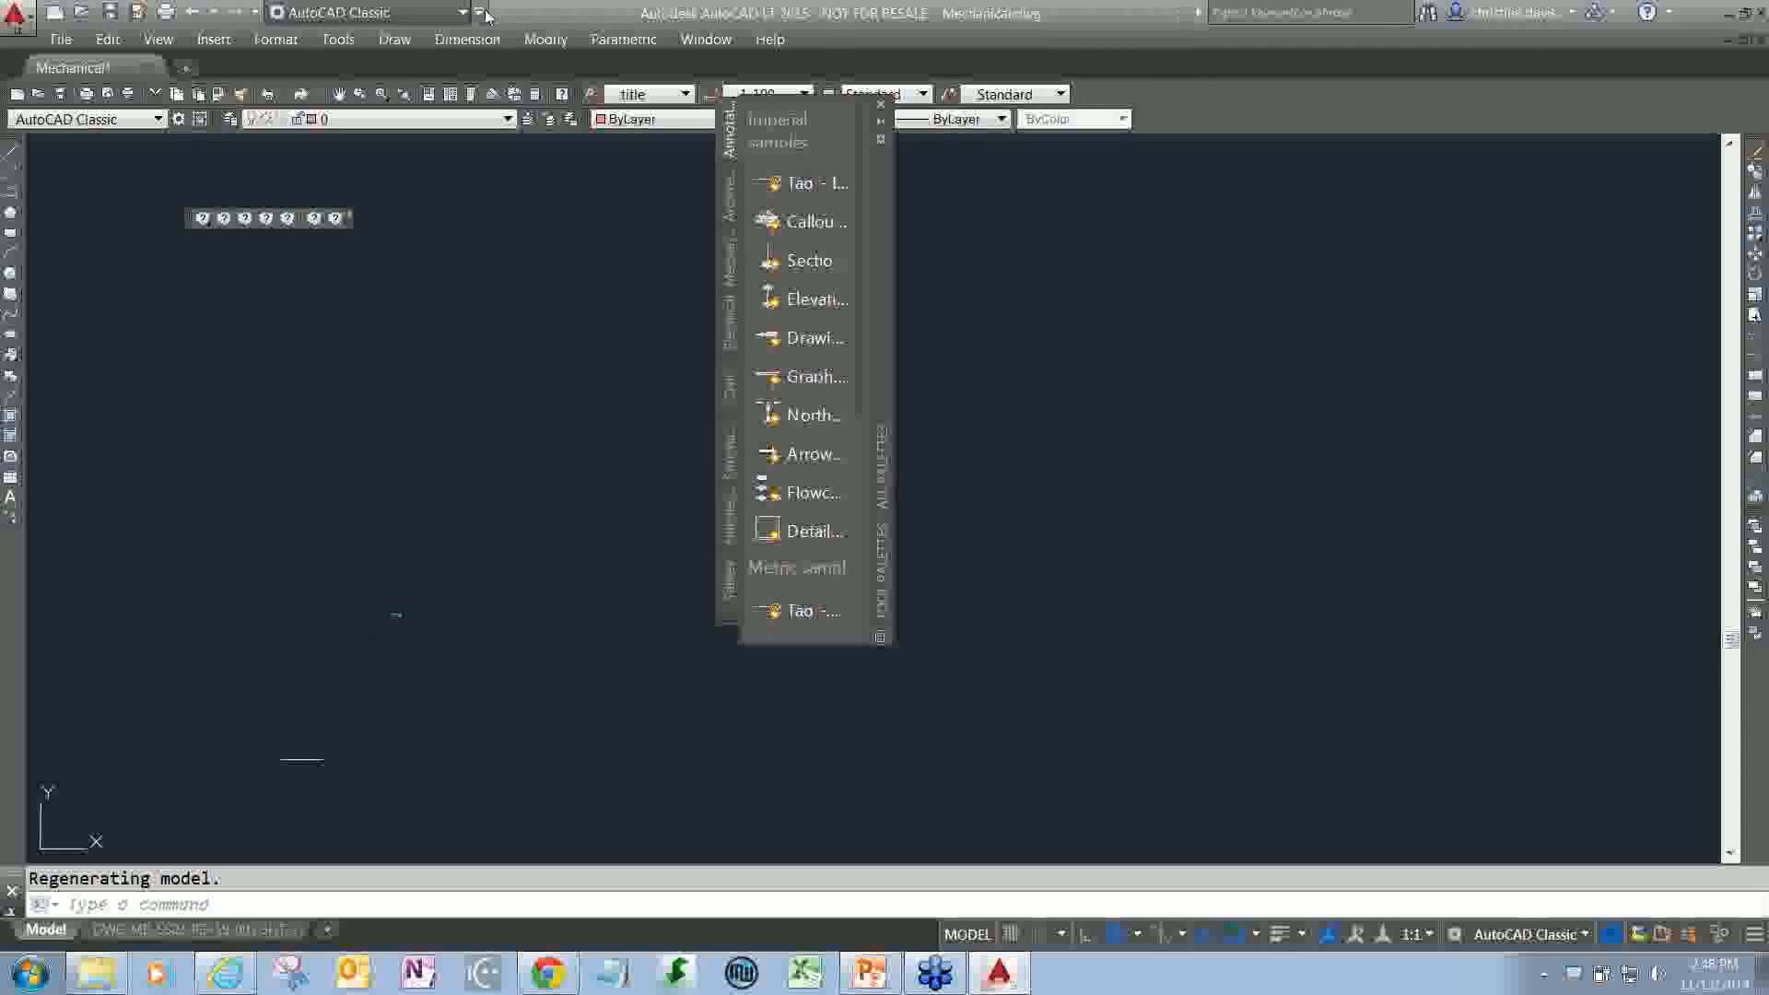
{"action": "left_click", "coordinate": [481, 13]}
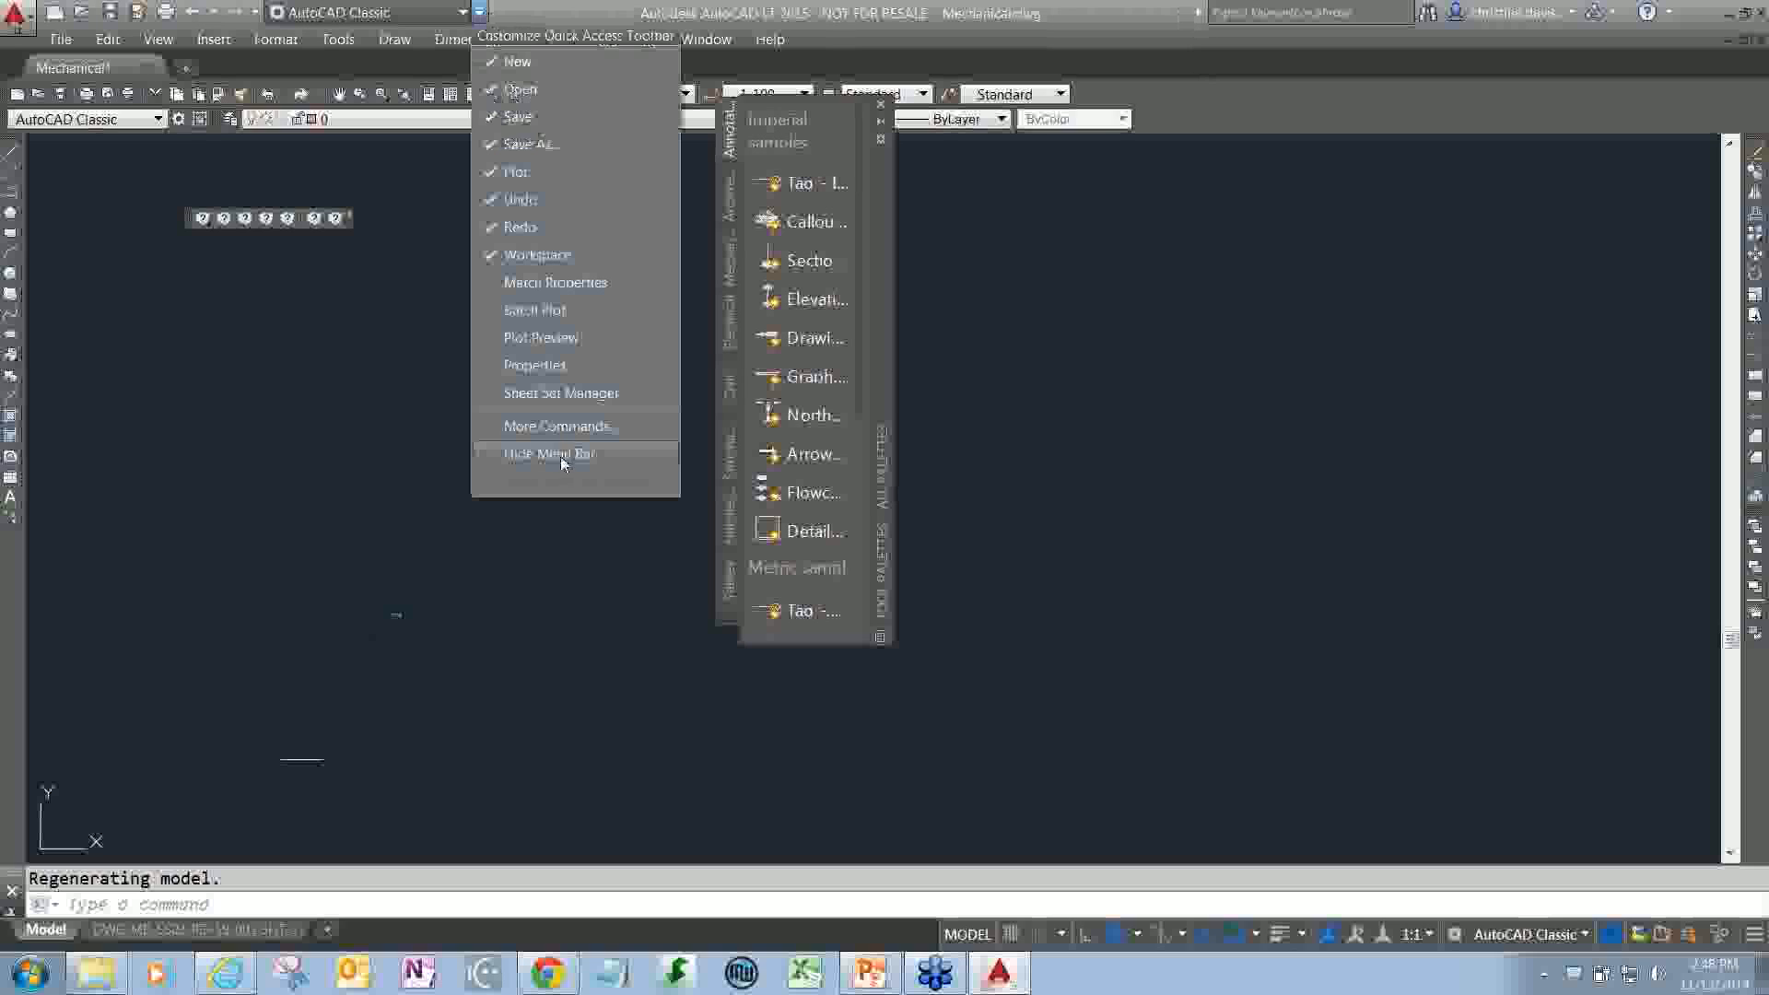
{"action": "left_click", "coordinate": [549, 453]}
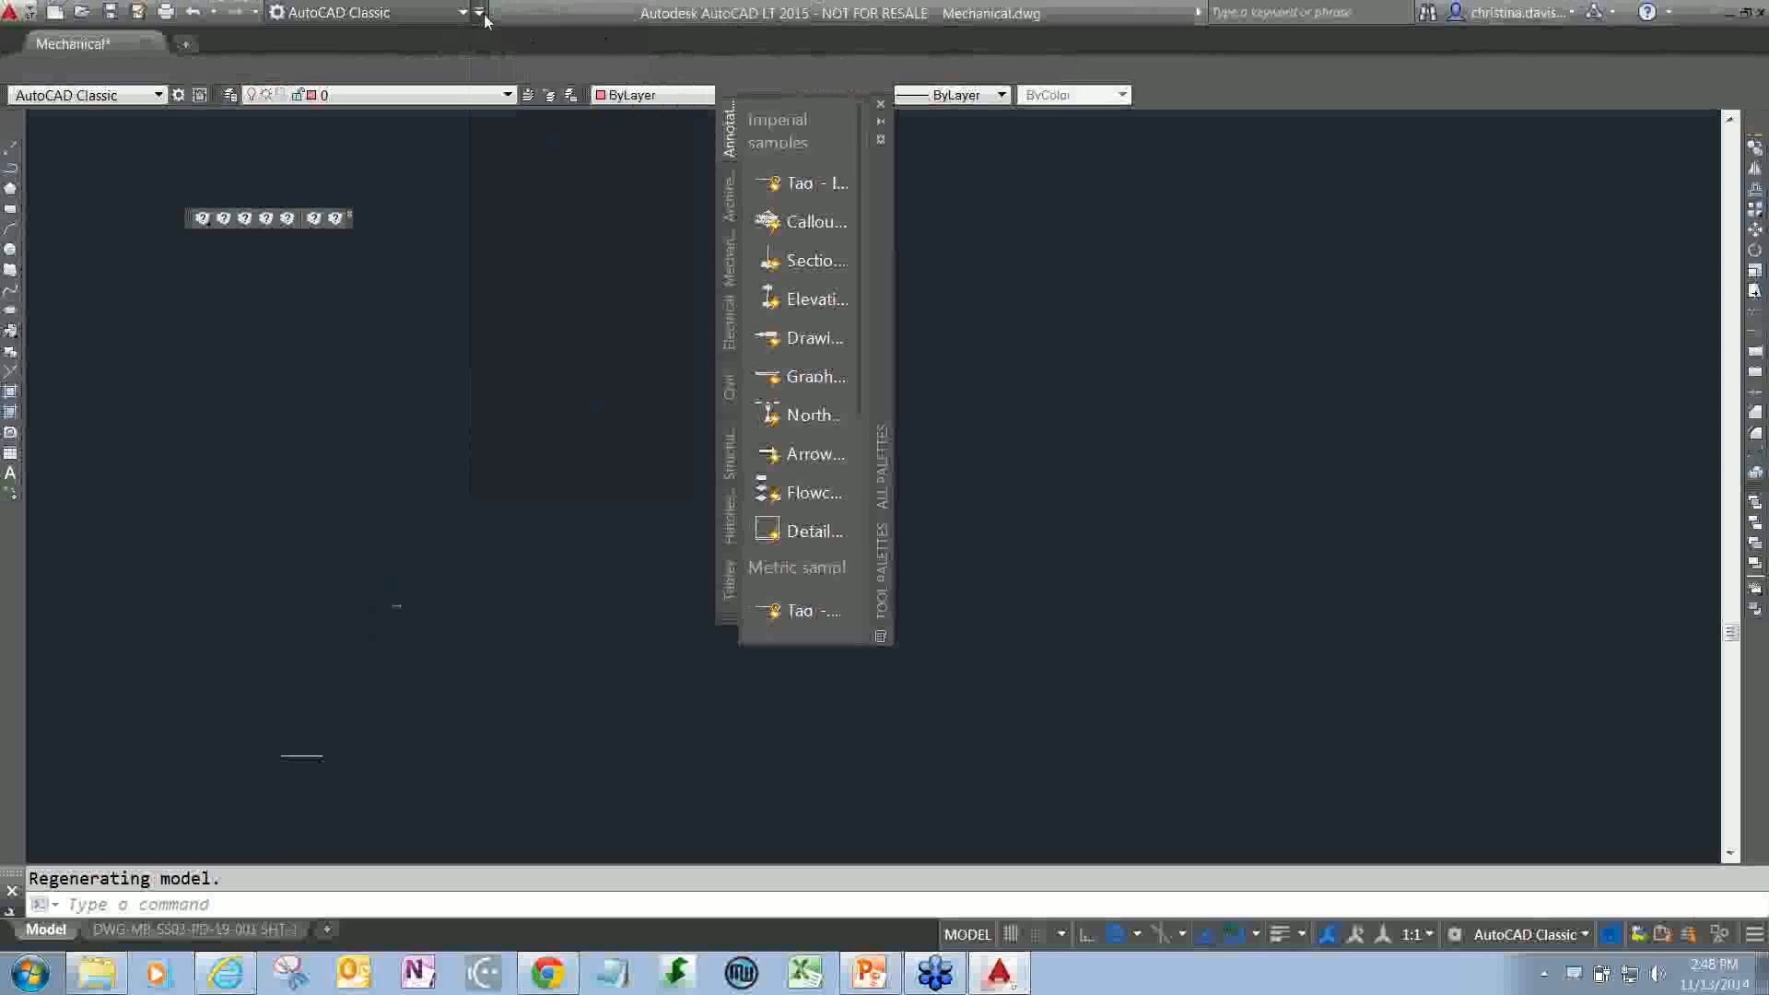
{"action": "left_click", "coordinate": [481, 13]}
{"action": "left_click", "coordinate": [550, 454]}
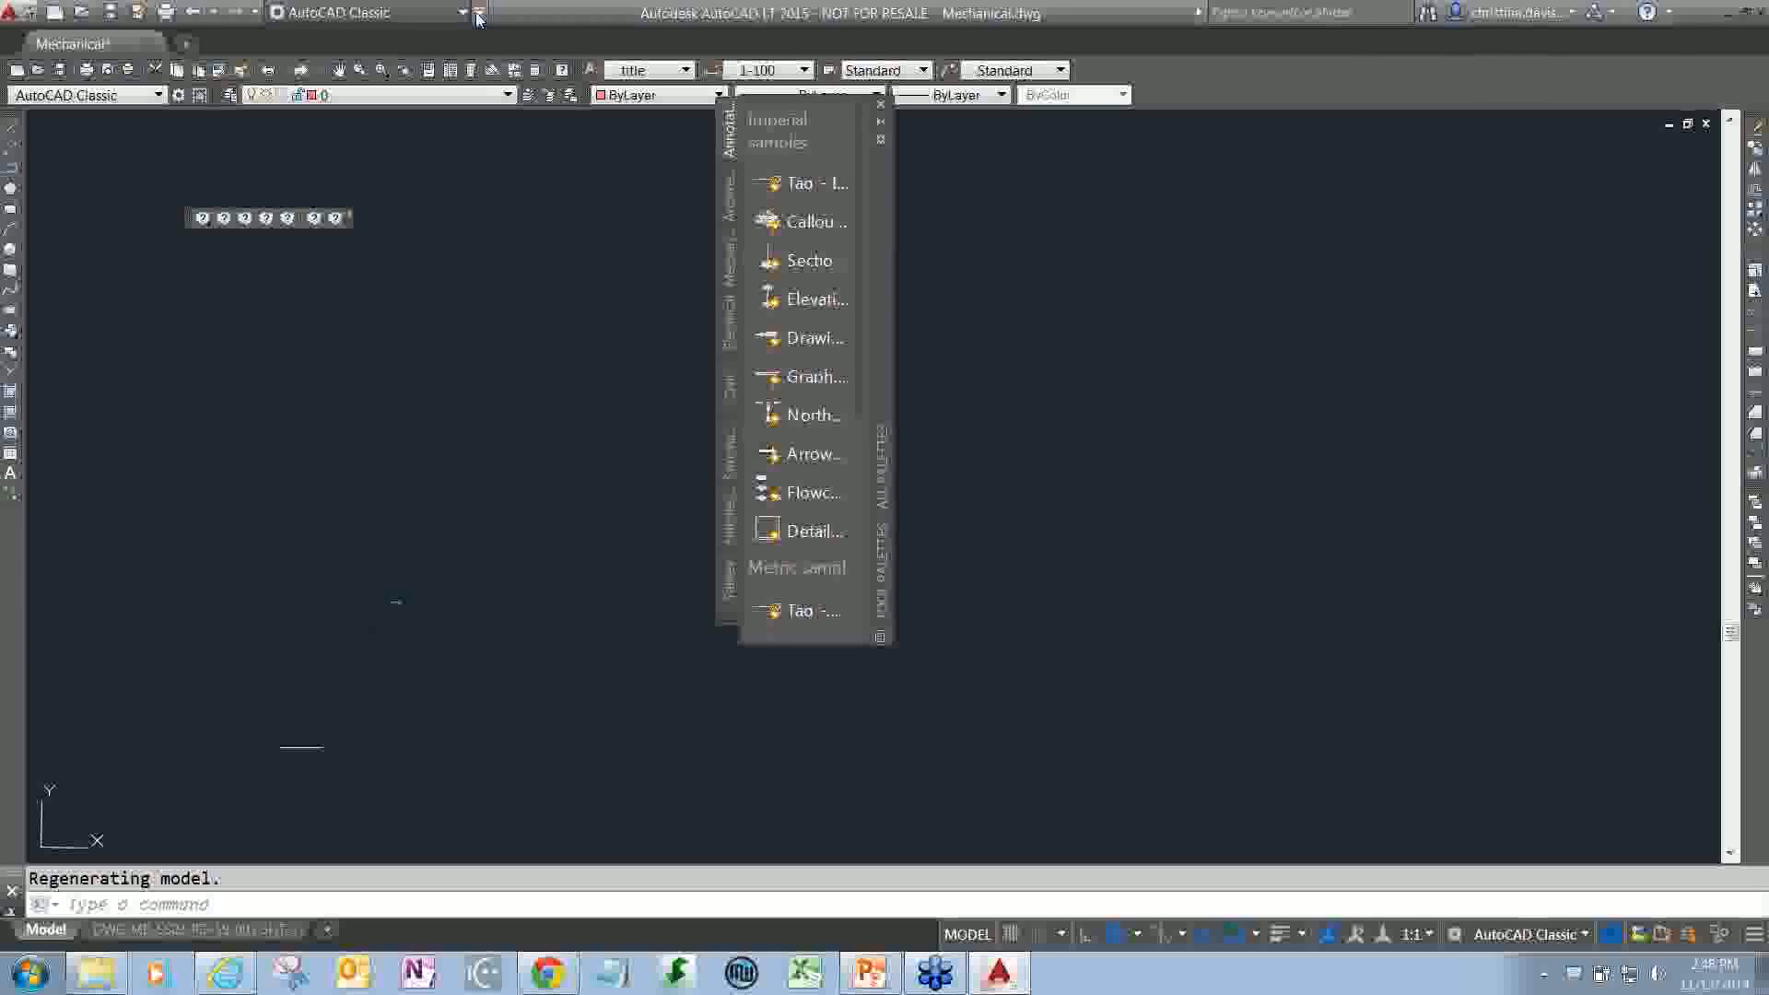
{"action": "left_click", "coordinate": [481, 13]}
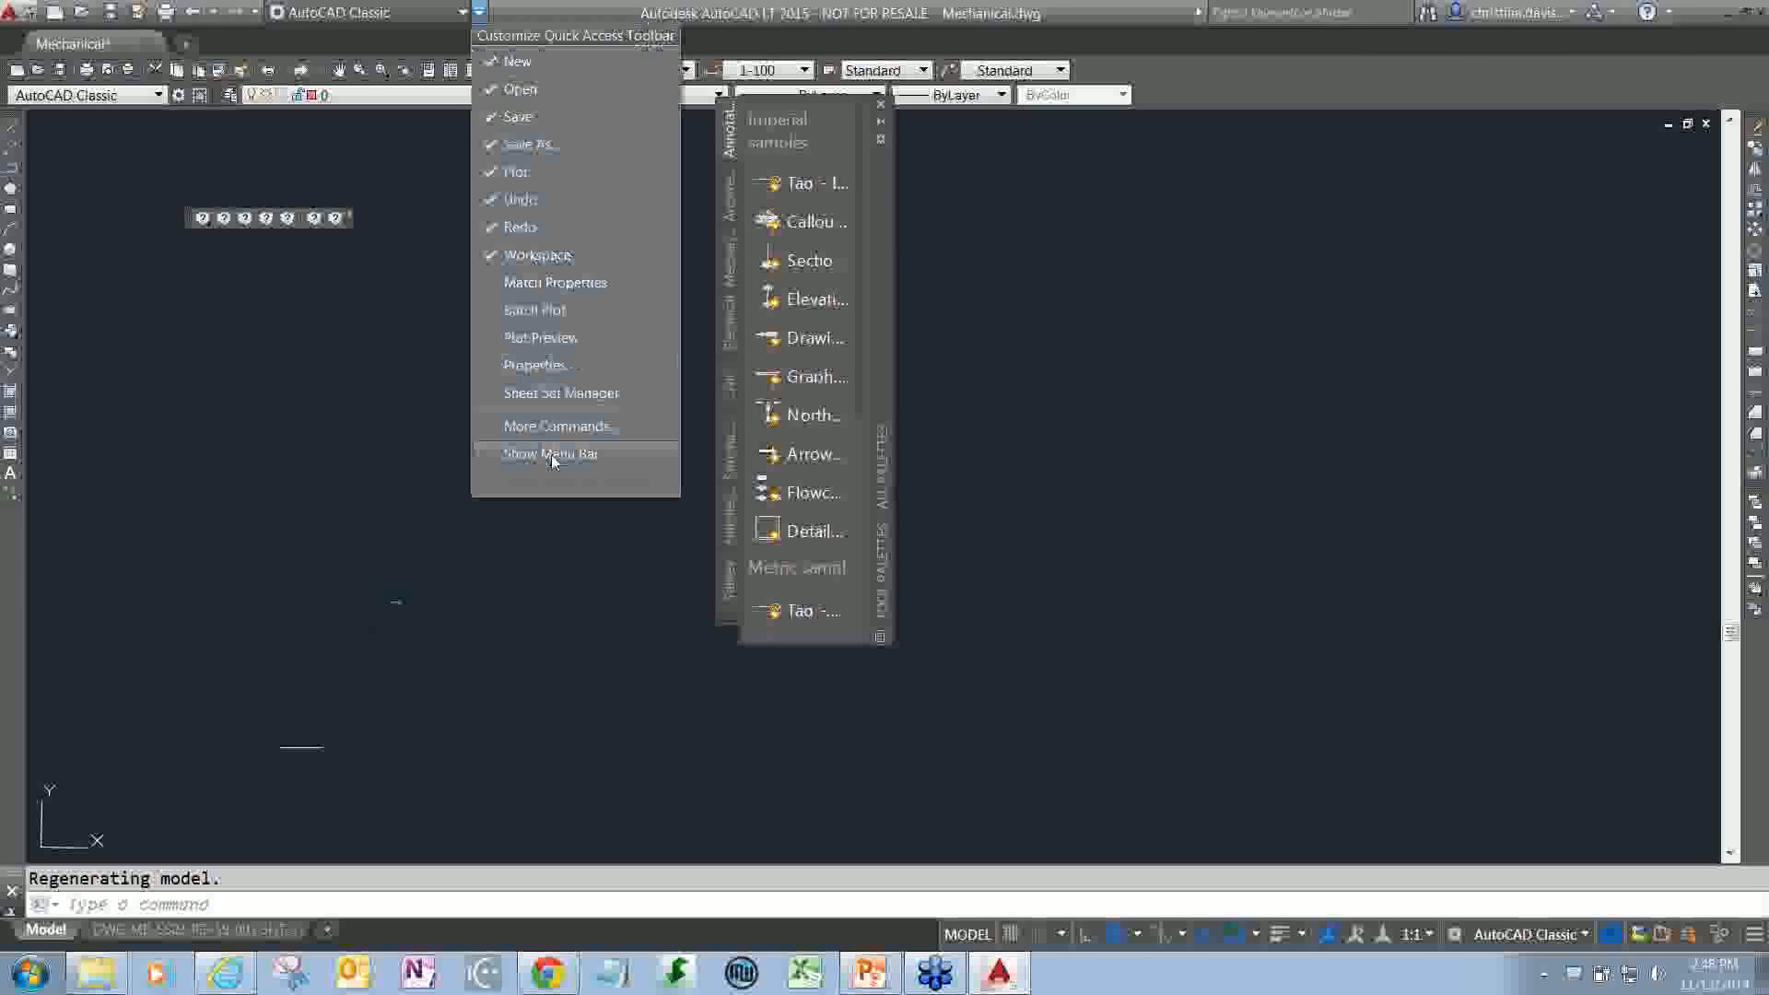
{"action": "left_click", "coordinate": [549, 453]}
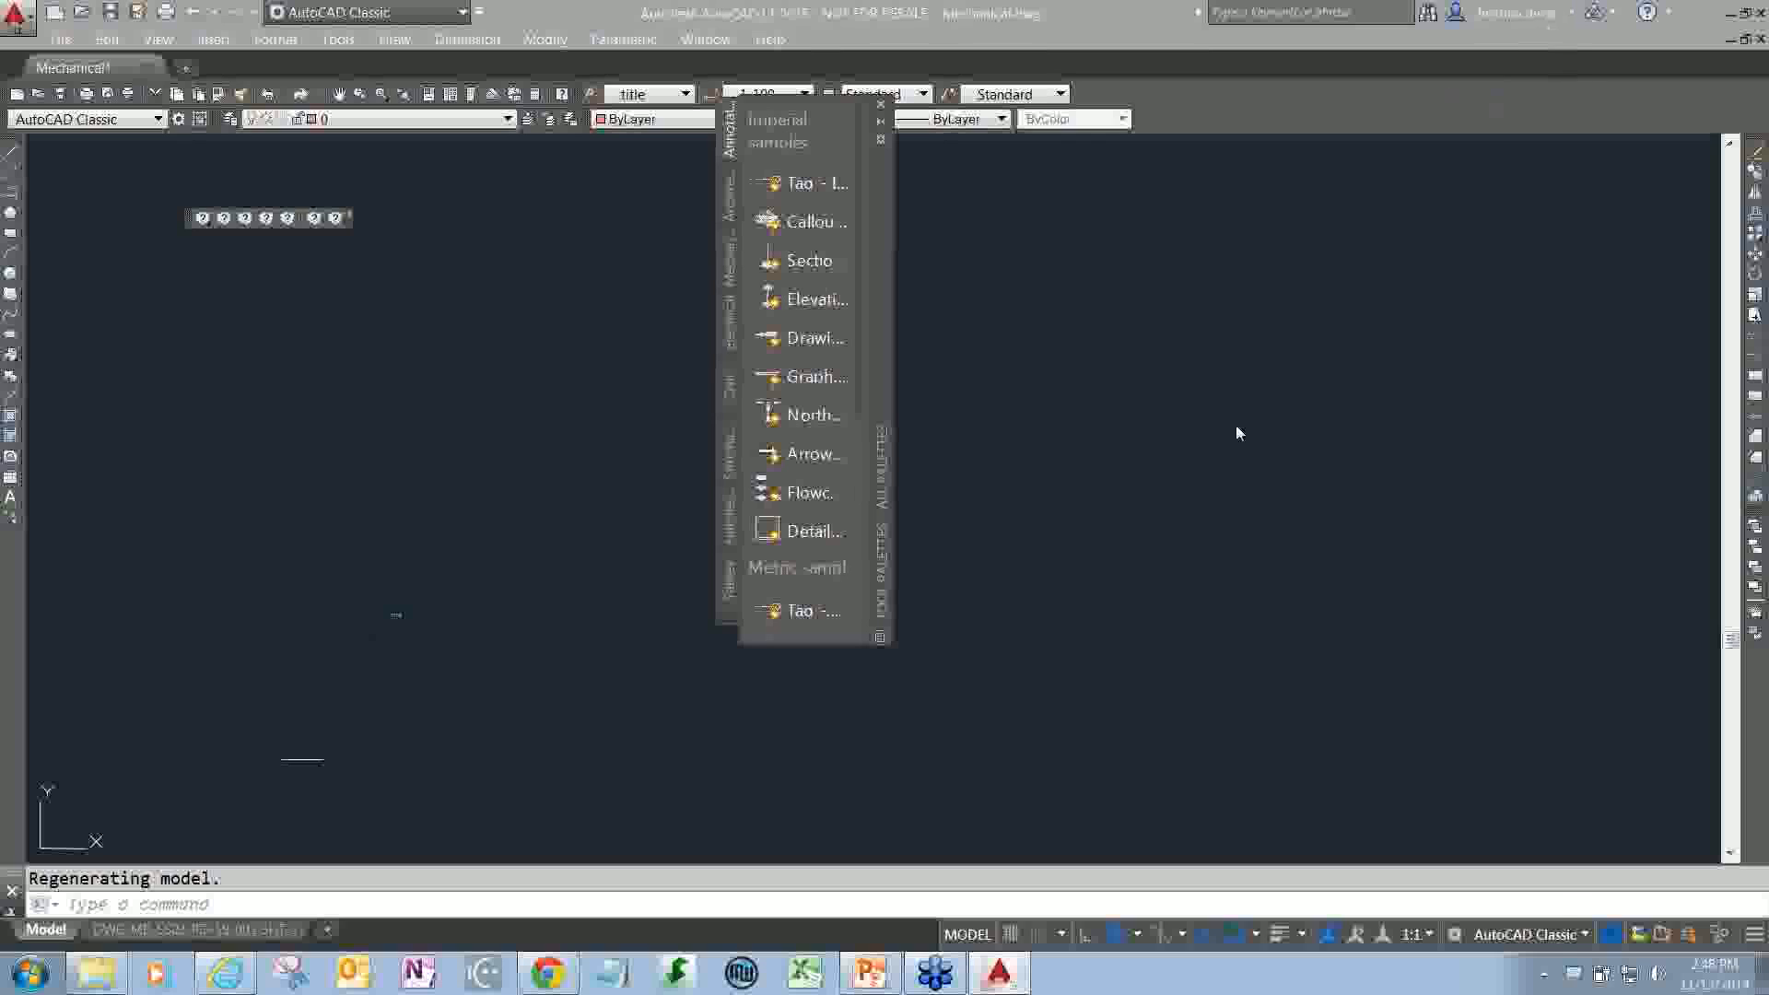
- Switch to the Tailoring and Managing Workspaces presentation in PowerPoint and show the Additional Resources slide full screen
{"action": "mouse_move", "coordinate": [870, 972]}
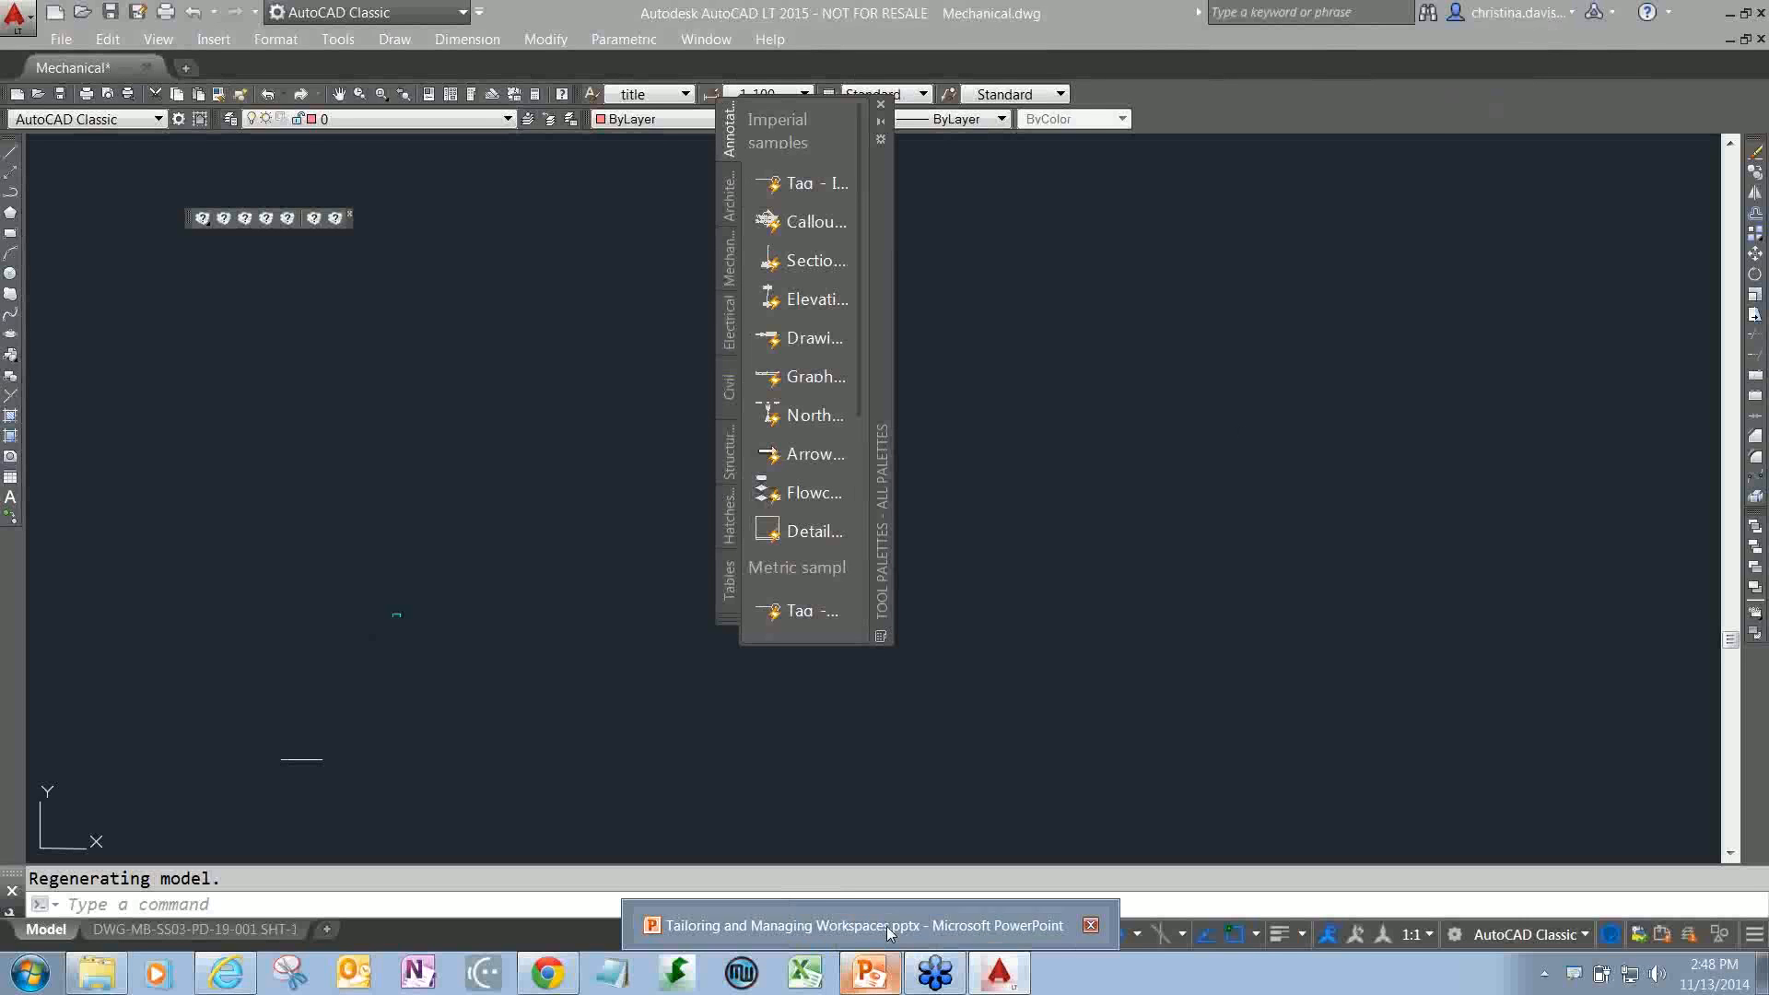
{"action": "left_click", "coordinate": [887, 926]}
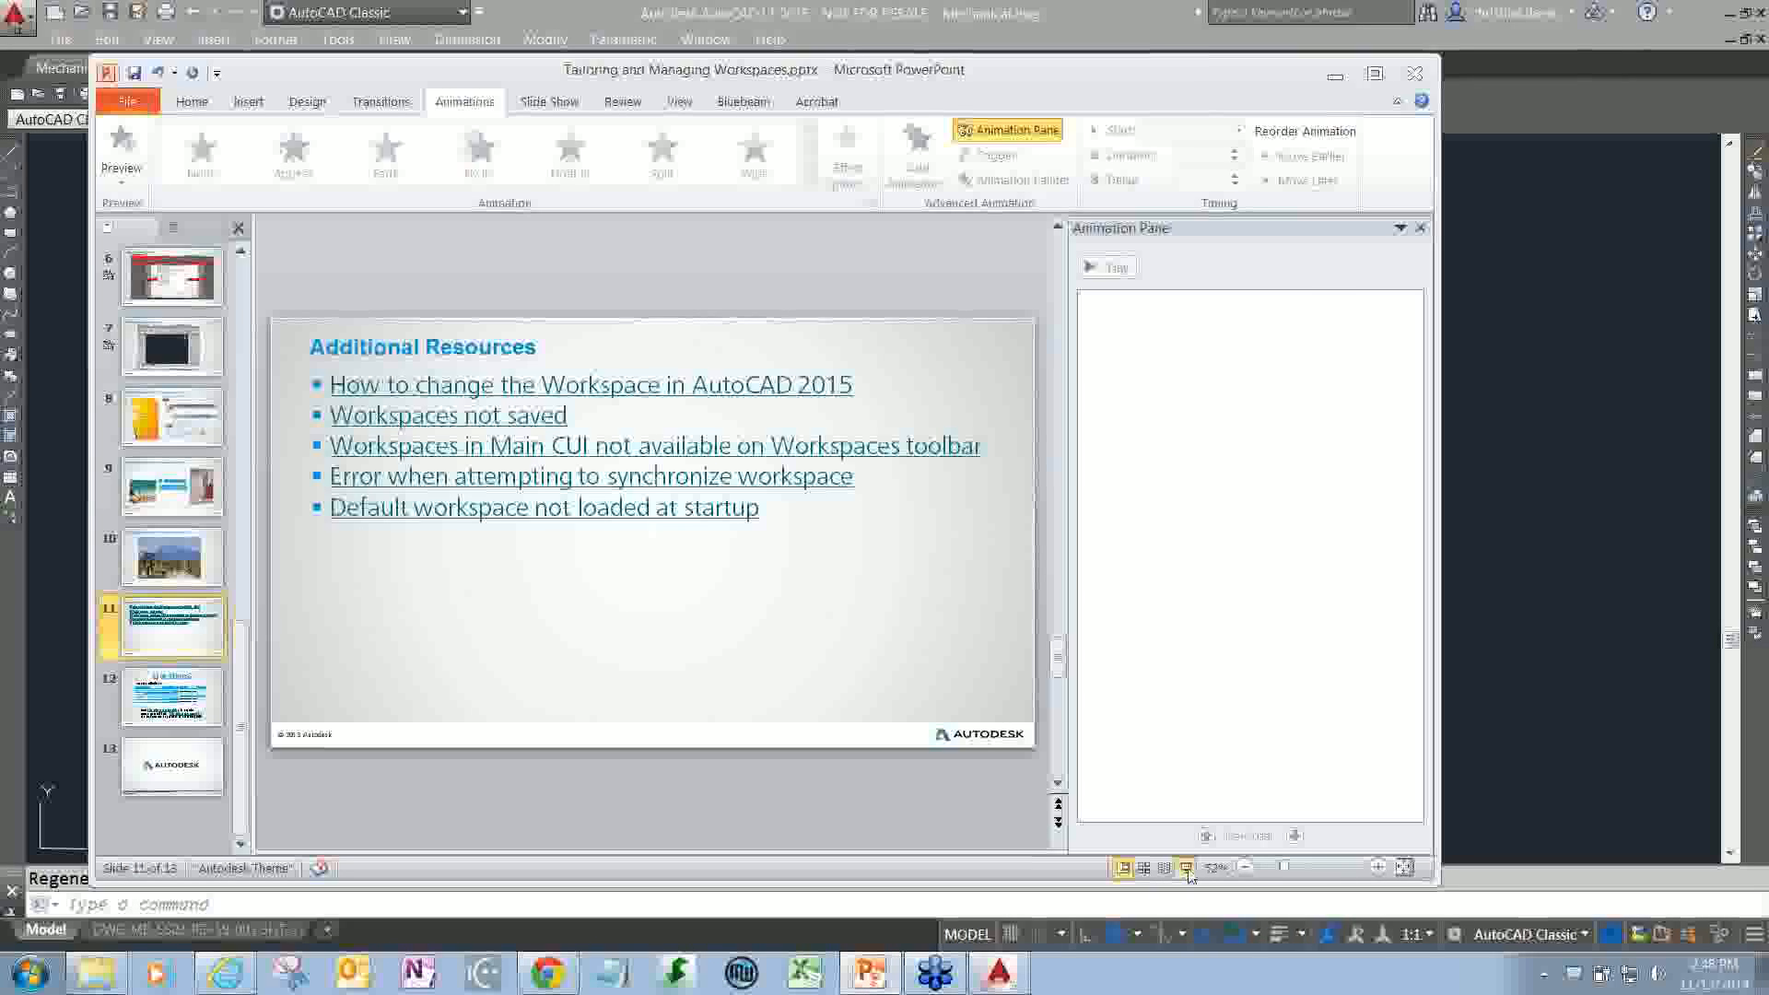
{"action": "left_click", "coordinate": [1187, 868]}
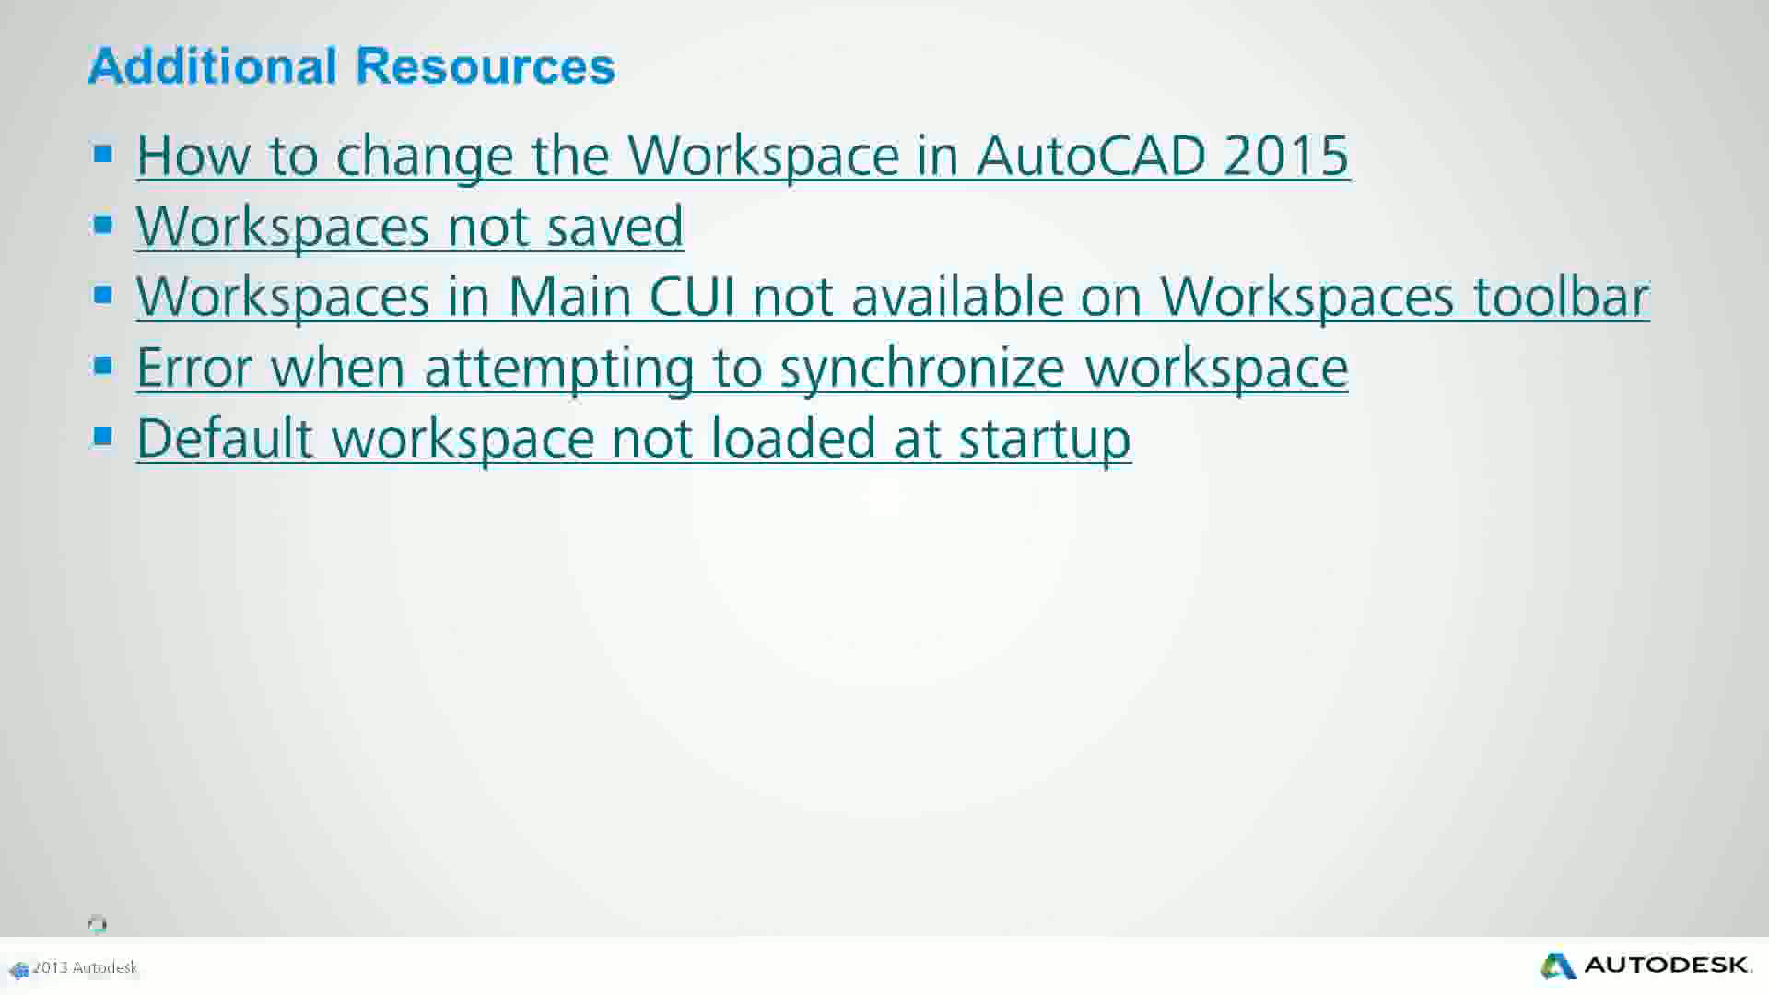
{"action": "left_click", "coordinate": [150, 977]}
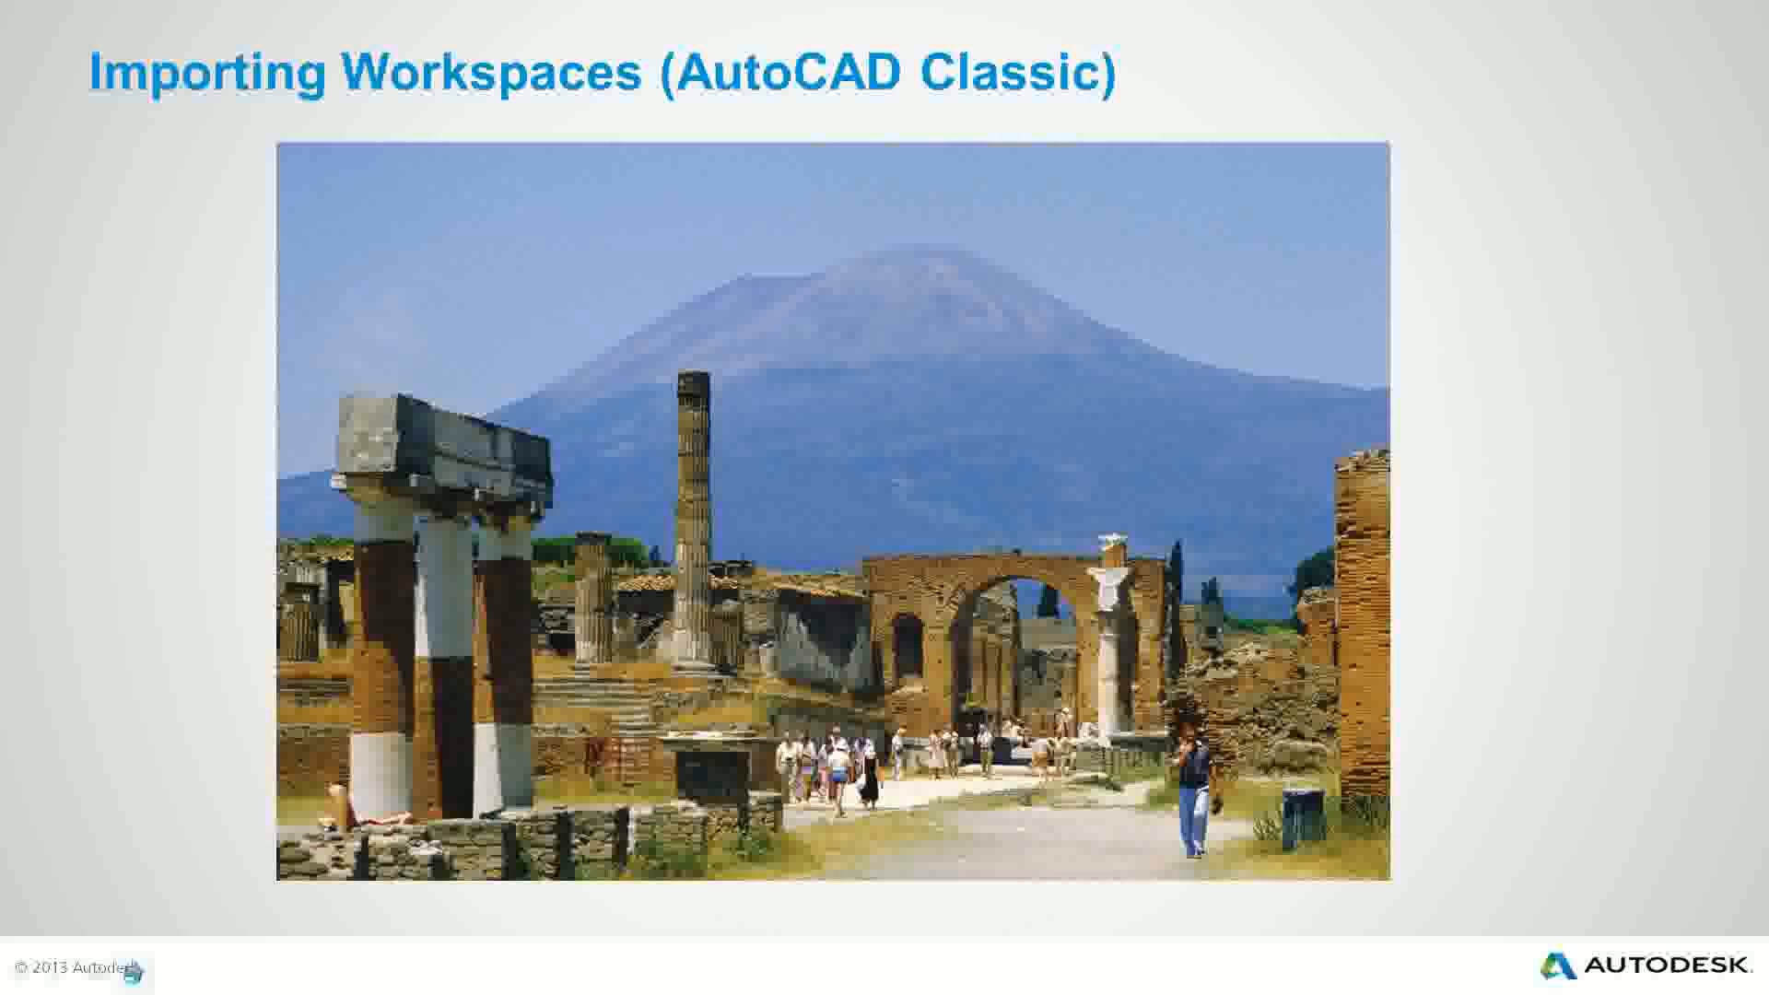
{"action": "left_click", "coordinate": [134, 972]}
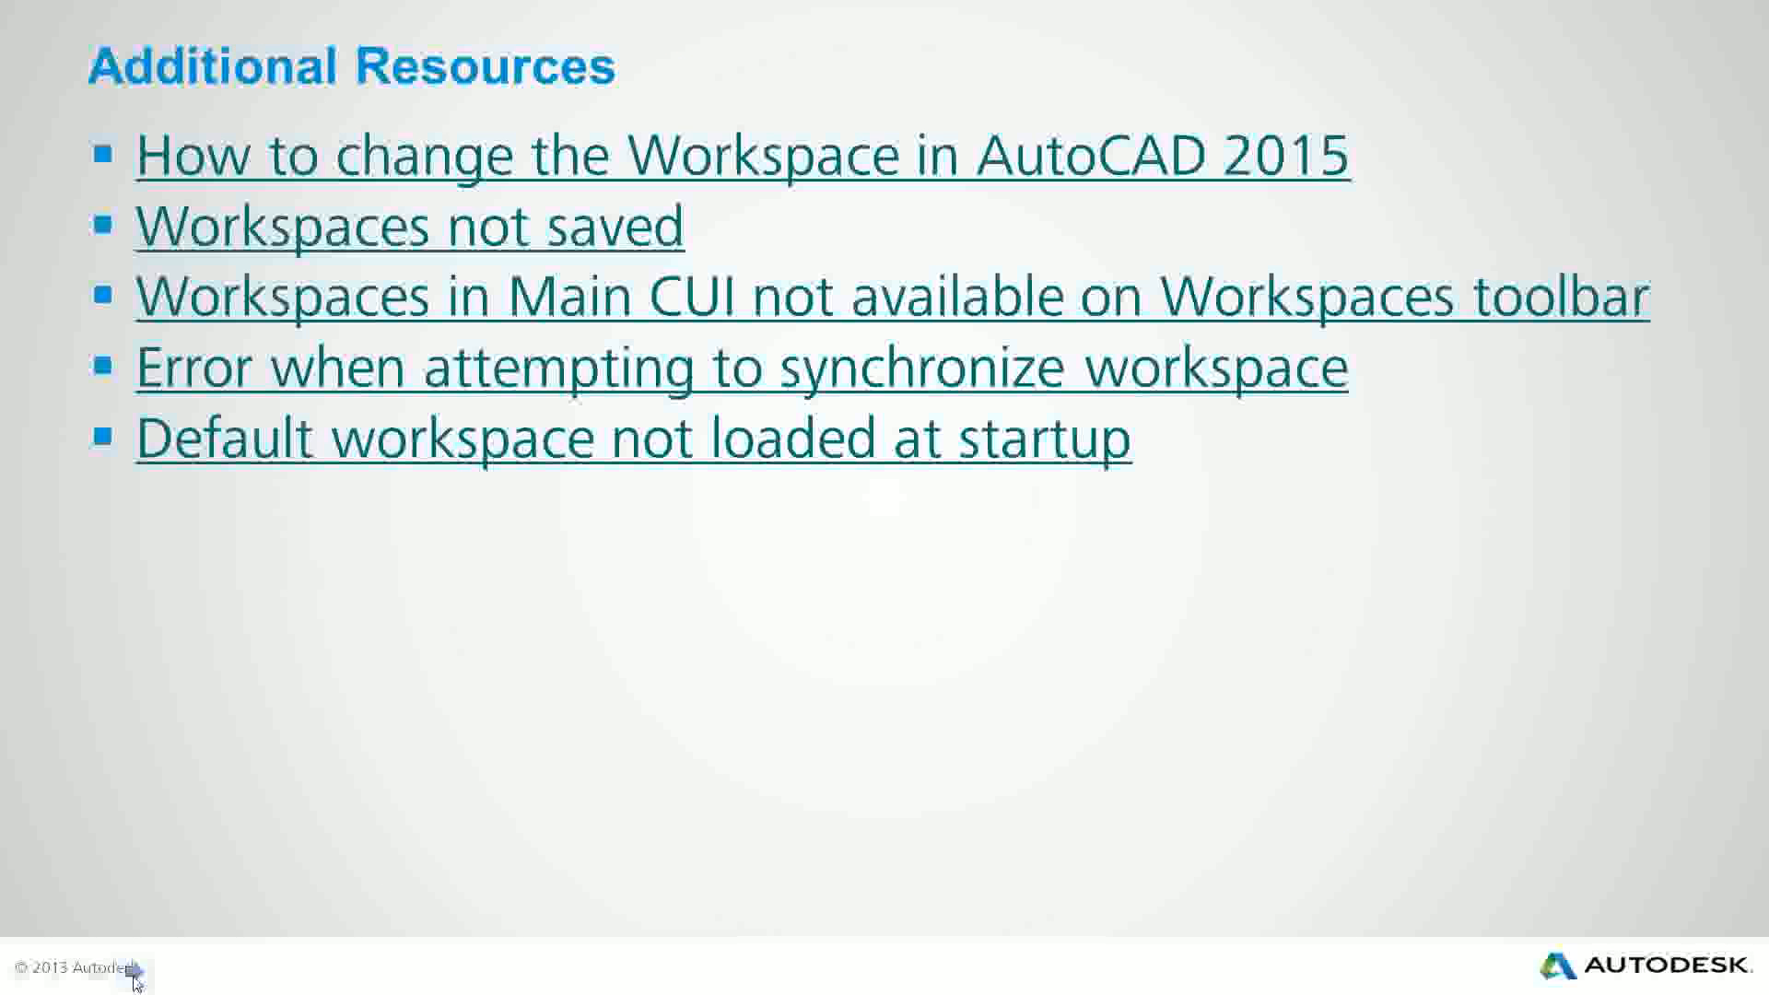